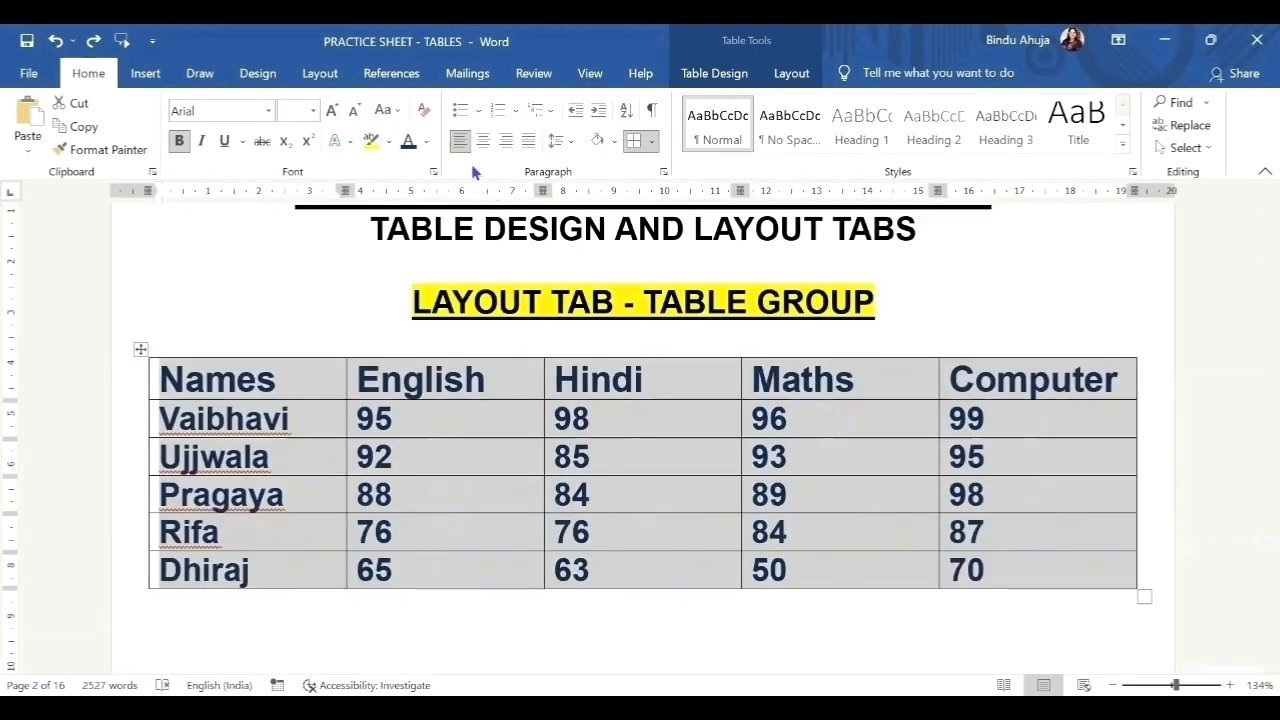
Centre the text in every table cell, leaving the shading unchanged.
click(483, 141)
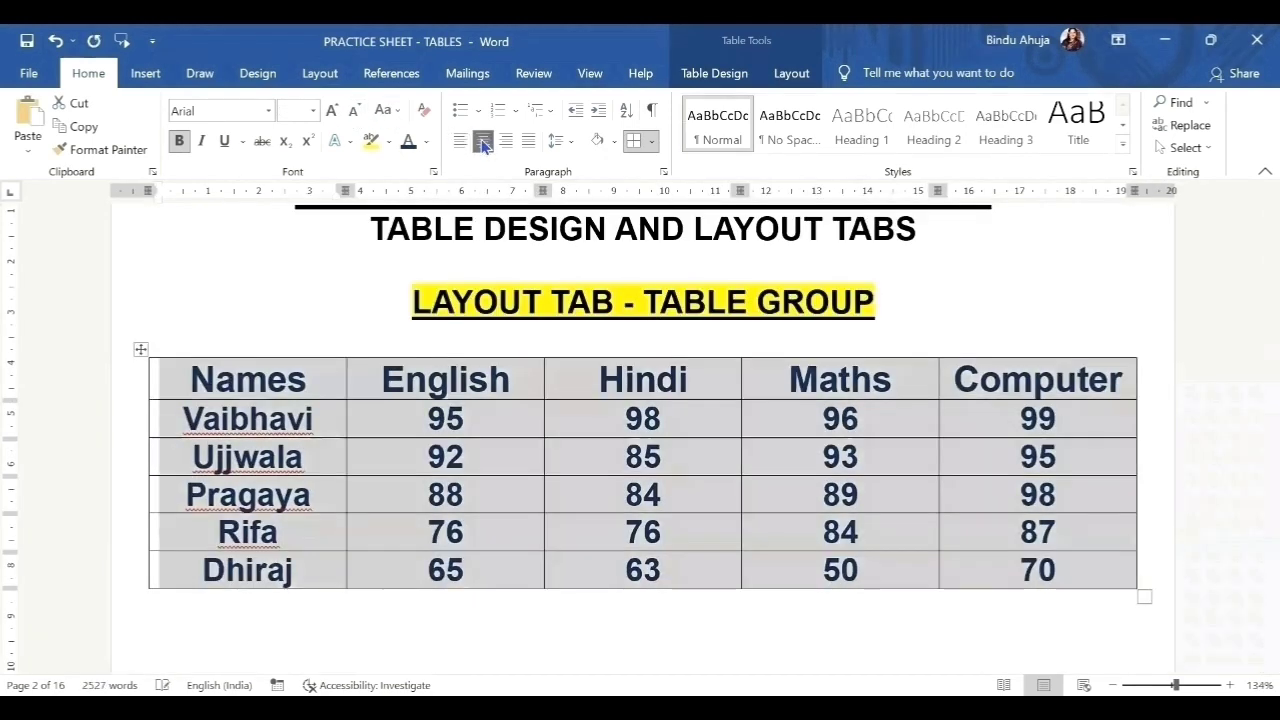
click(614, 141)
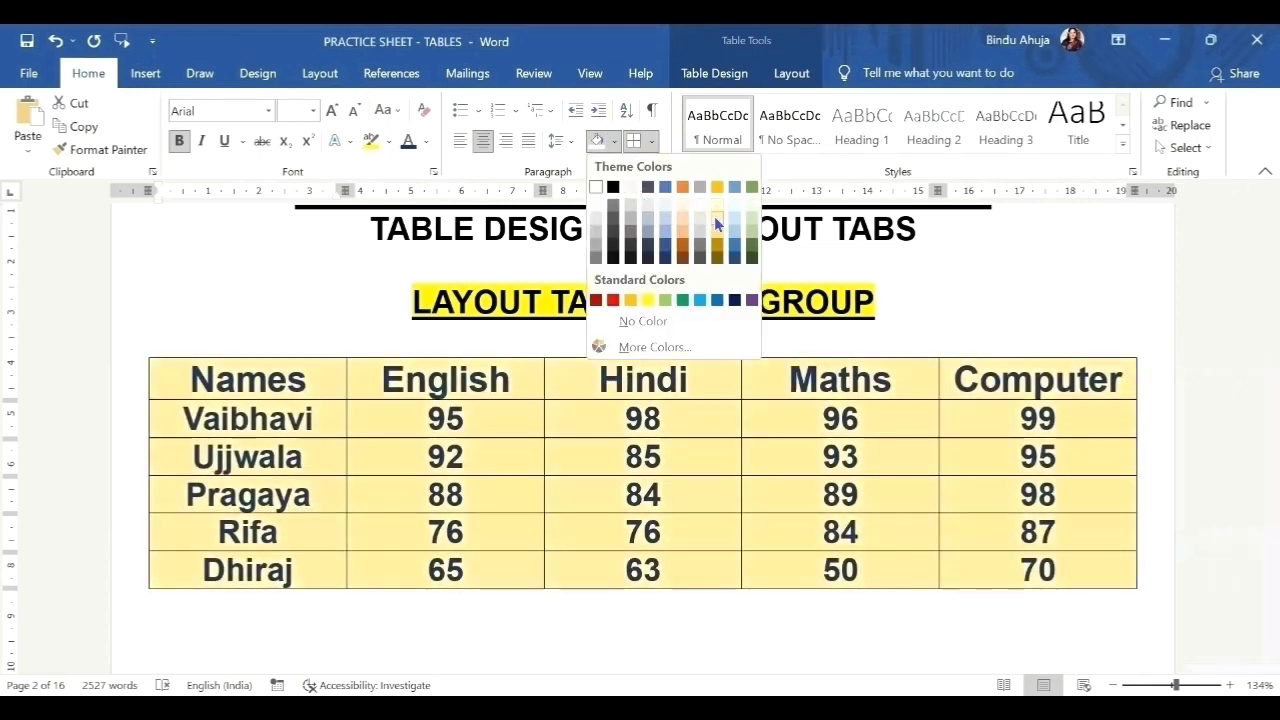
click(897, 380)
Open Table Properties for the marks table from the Layout tab.
click(914, 429)
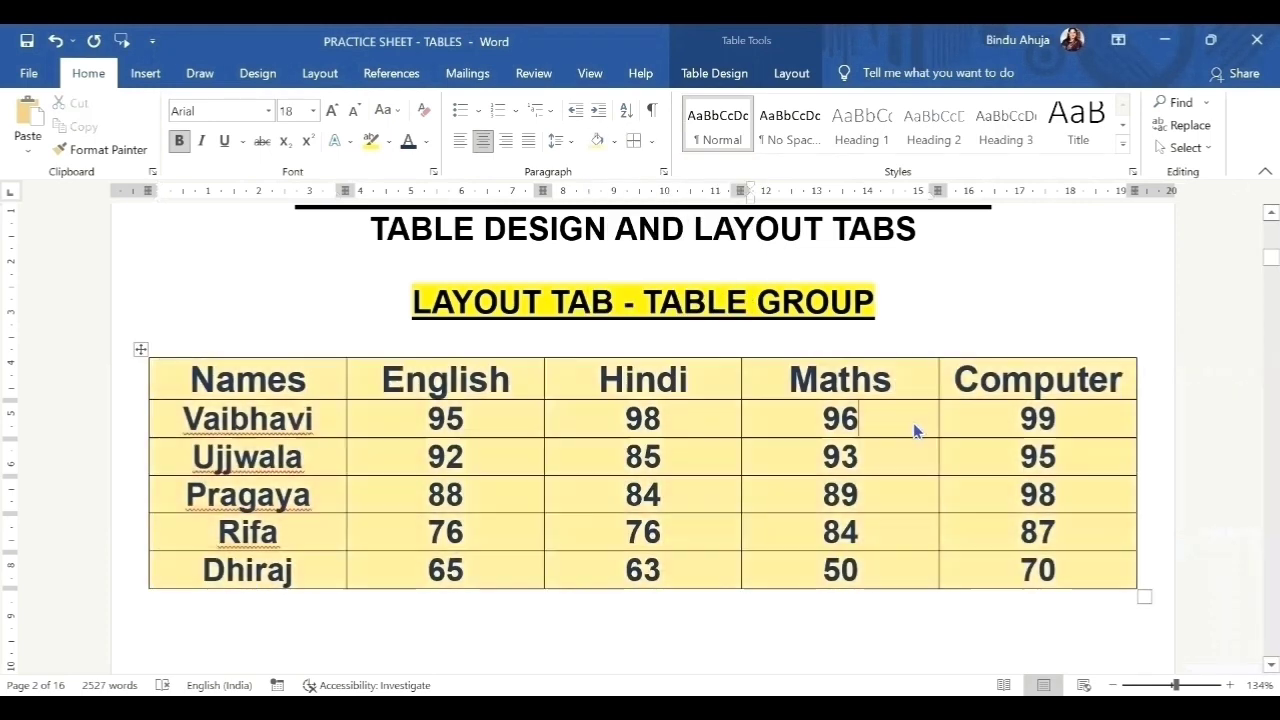
click(790, 75)
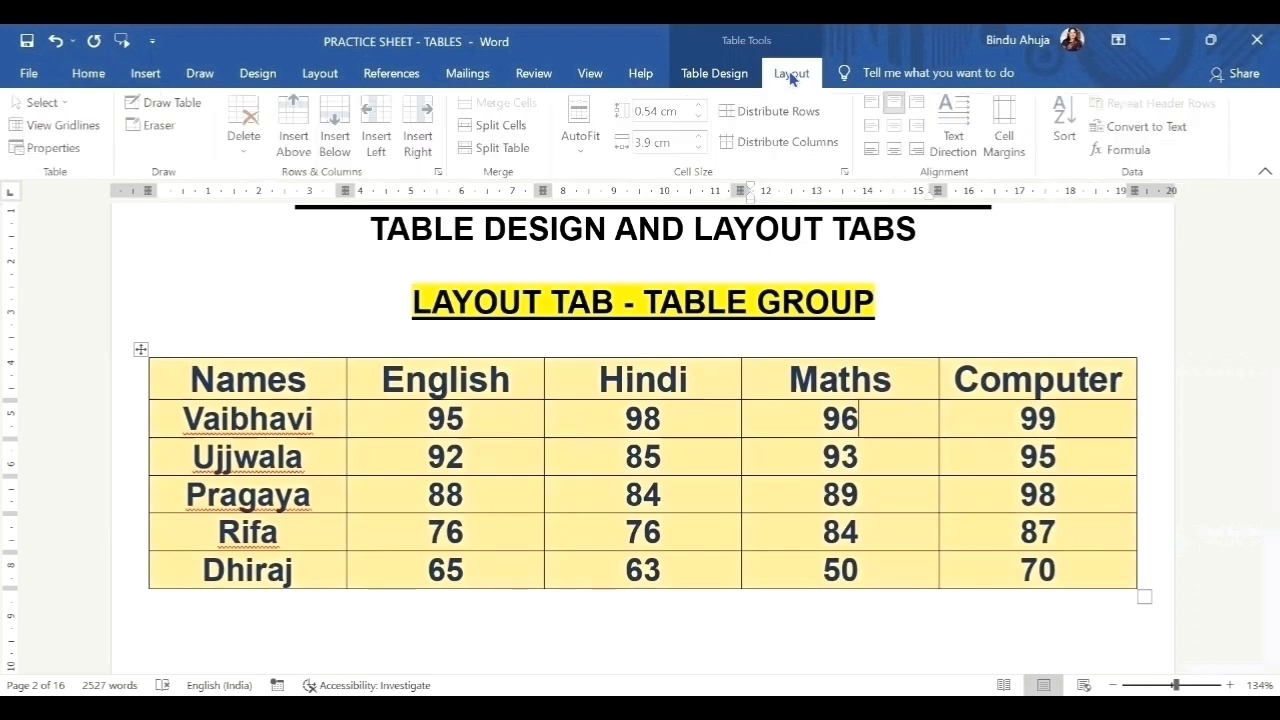
click(58, 148)
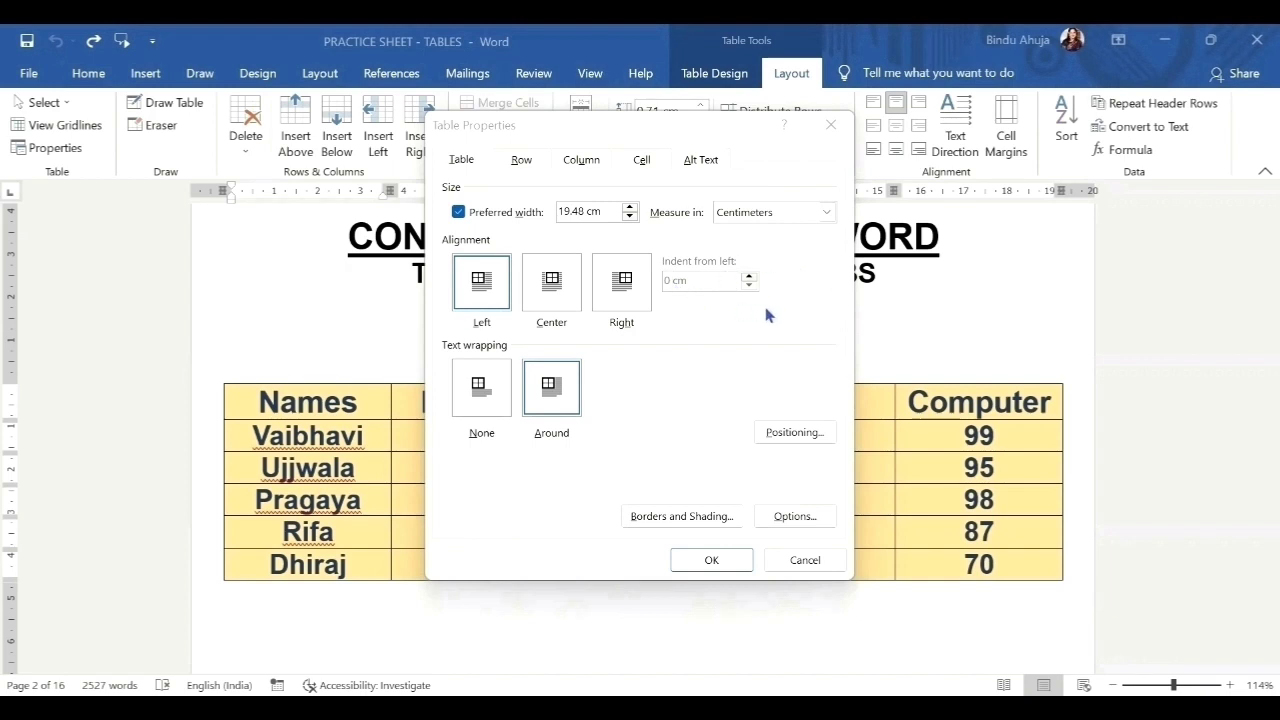
Set the marks table's preferred width to 36 percent.
click(827, 213)
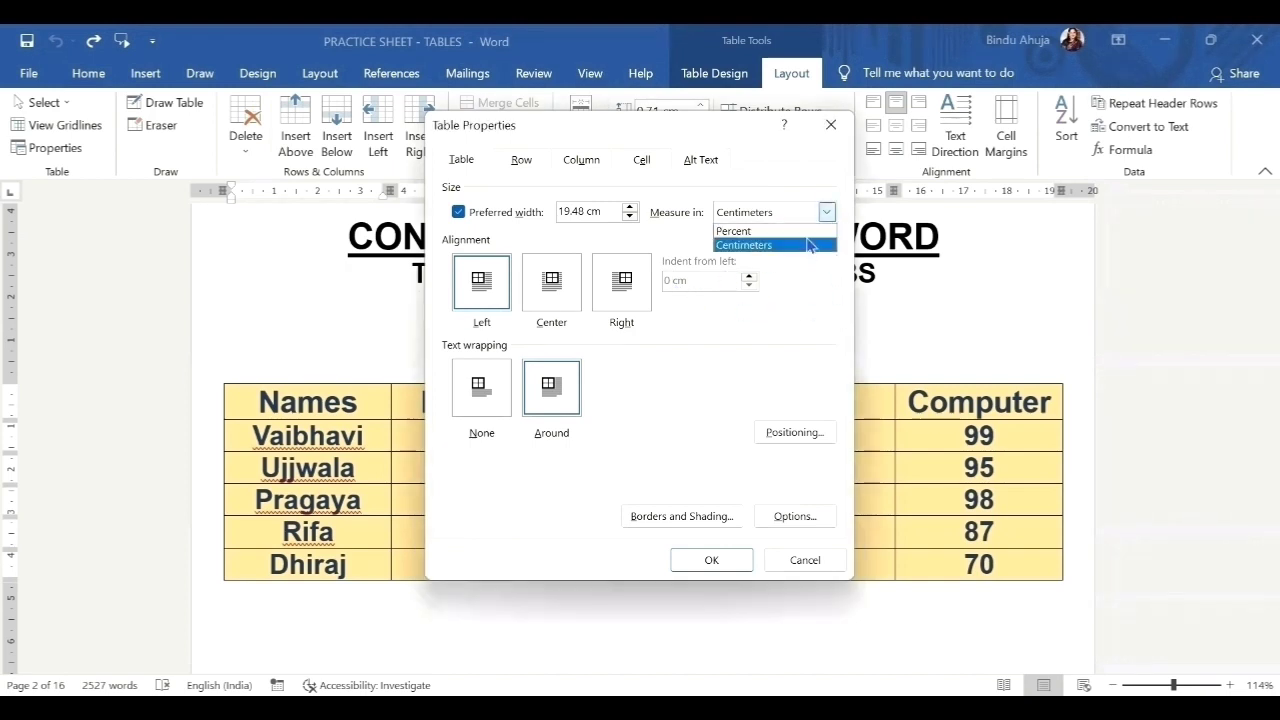
click(810, 232)
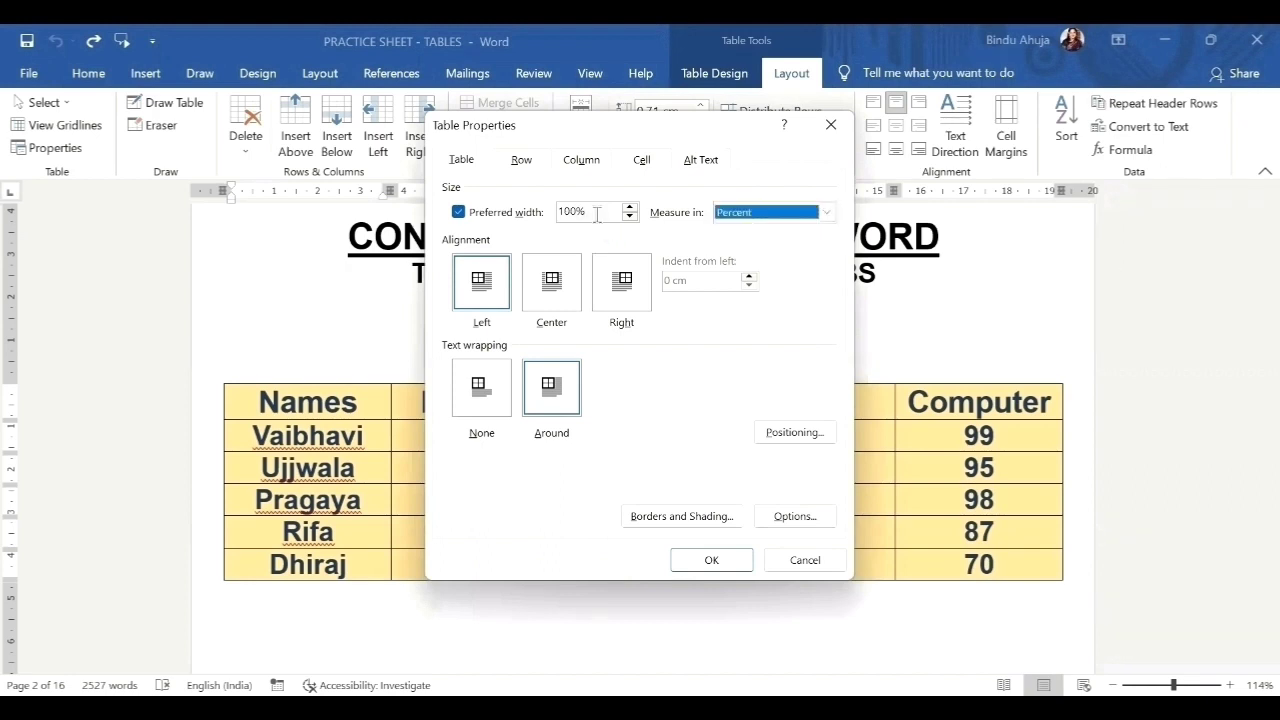
click(630, 217)
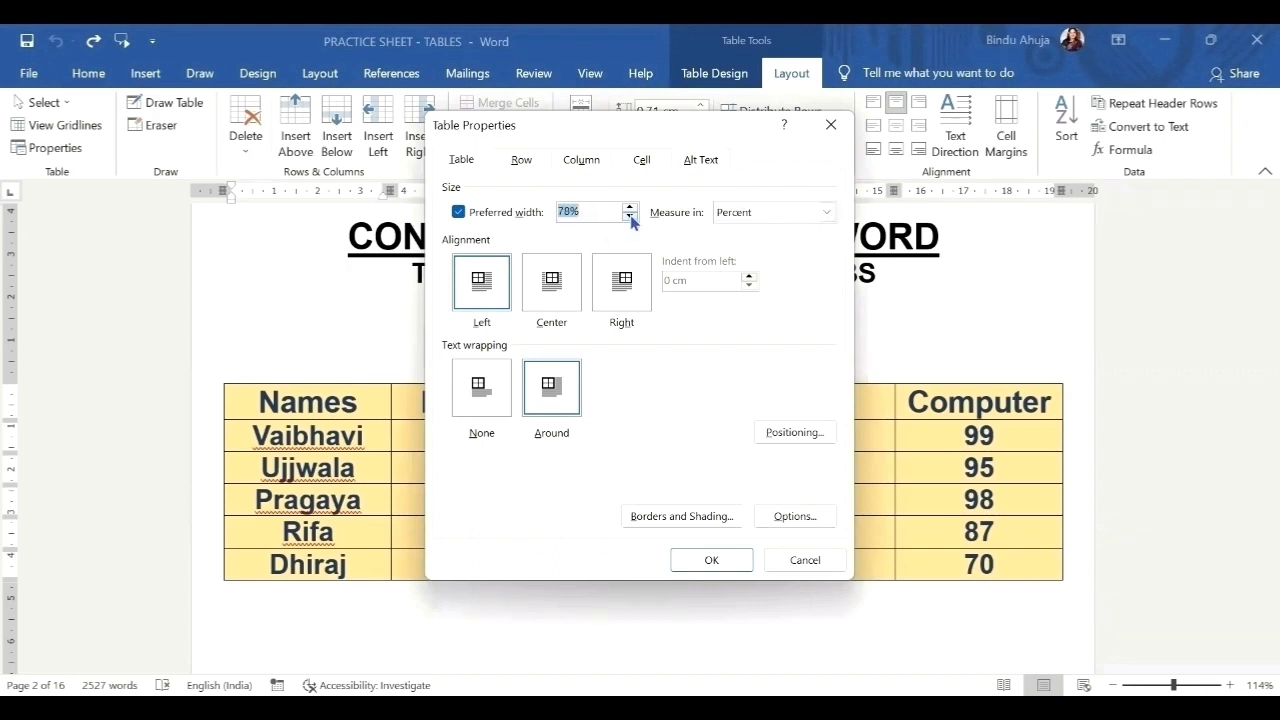
click(631, 219)
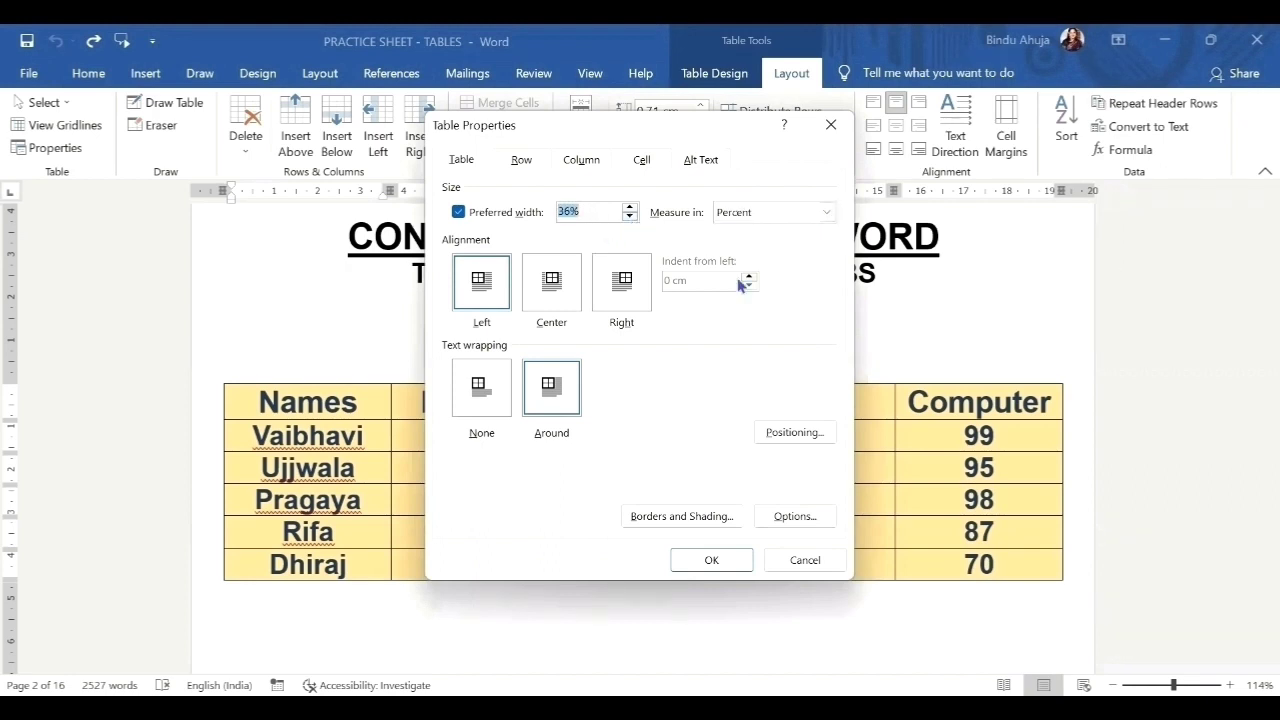
click(716, 562)
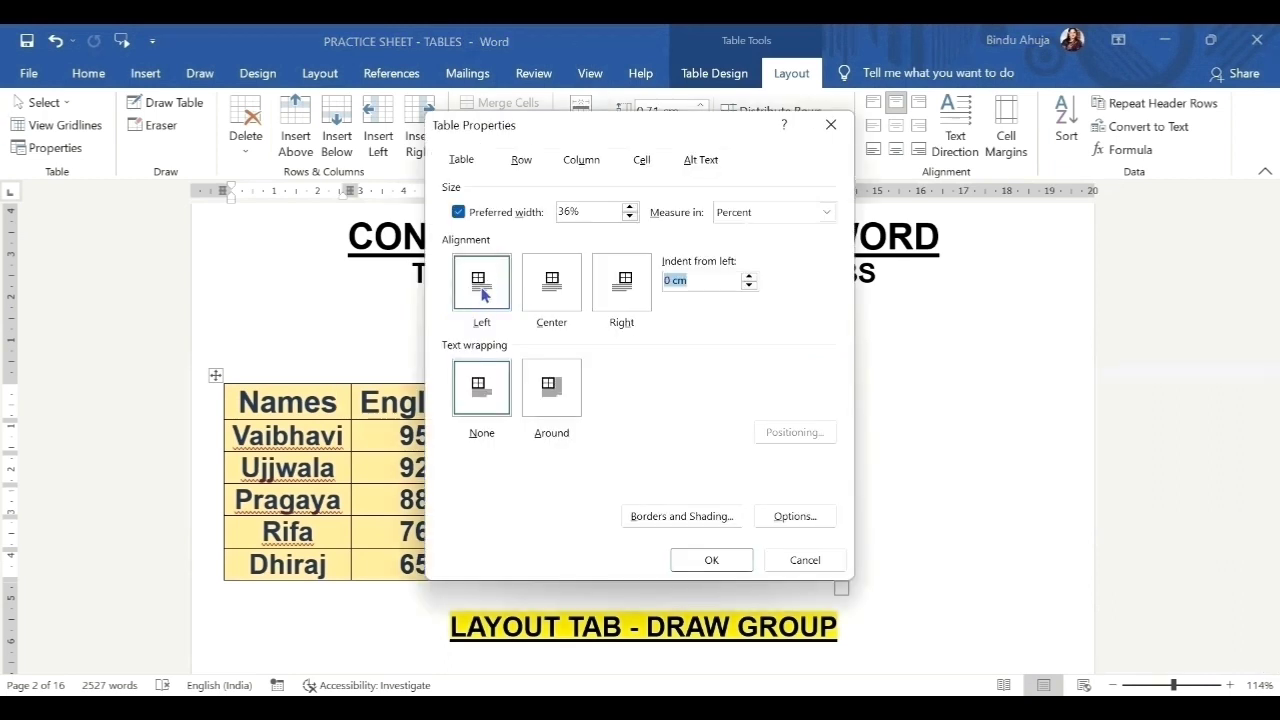
Keep the table left-aligned and indent it 10 cm from the left margin.
click(557, 290)
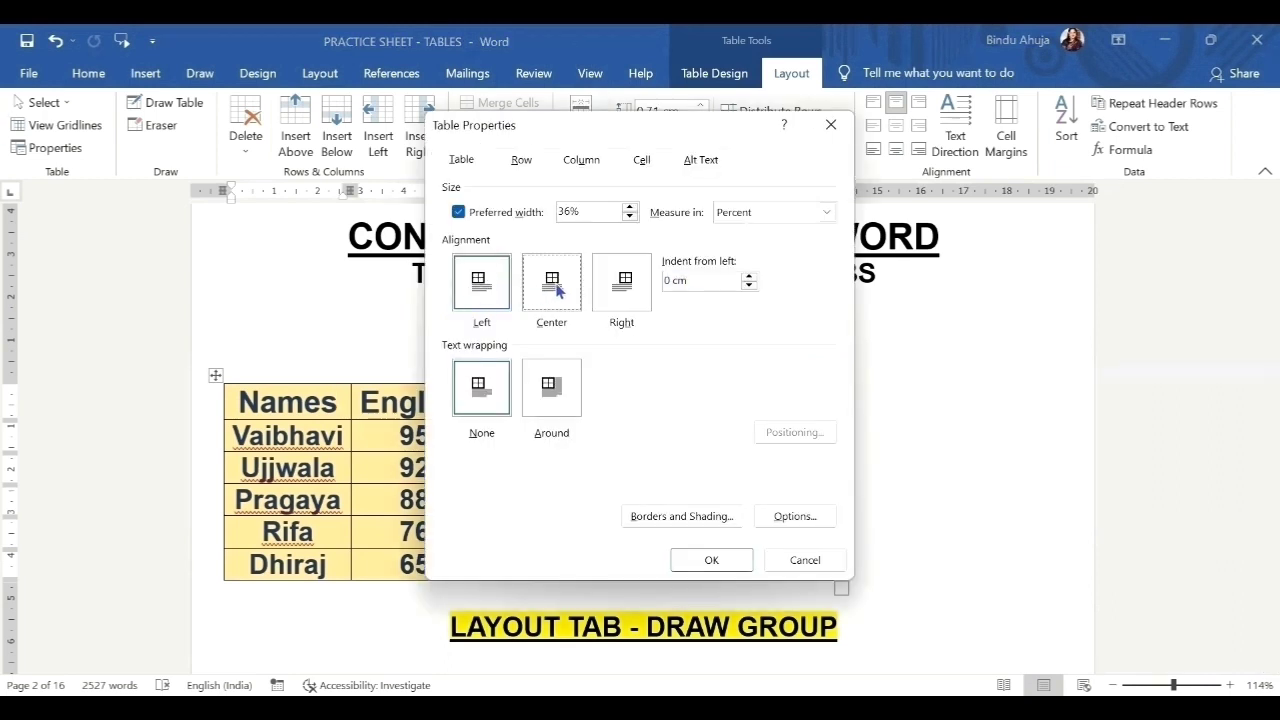
click(616, 291)
click(488, 291)
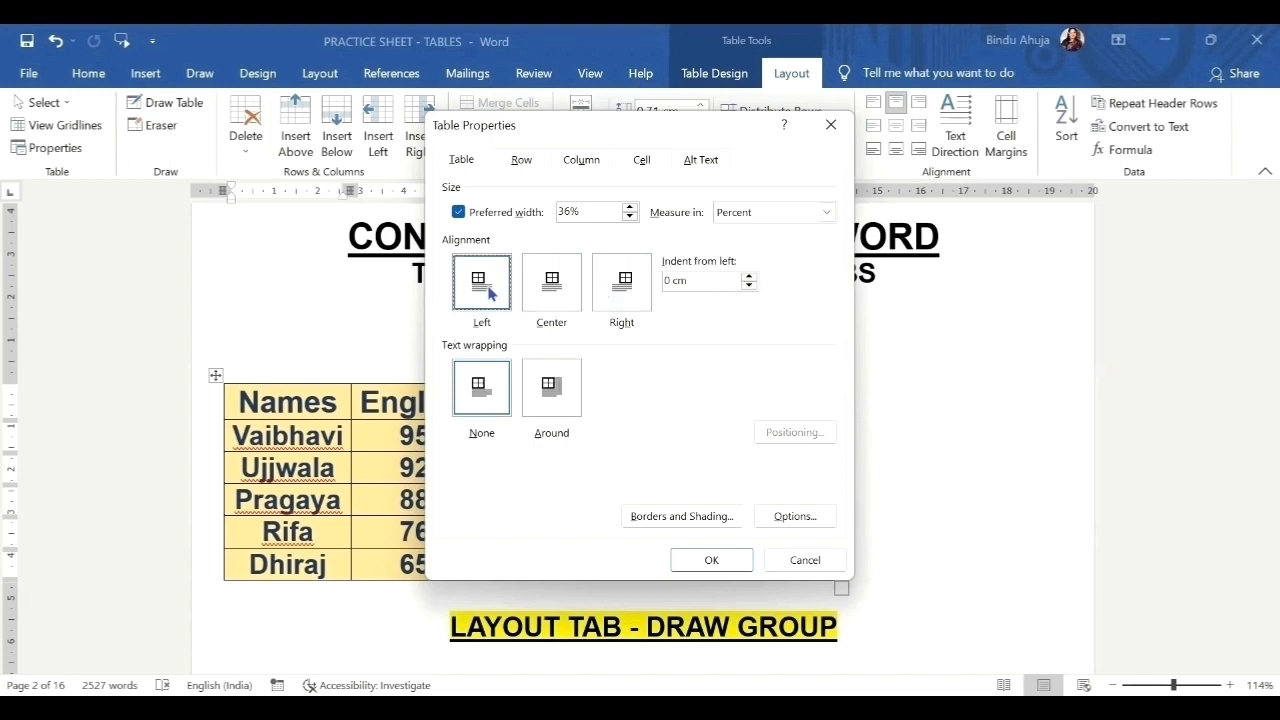
click(749, 277)
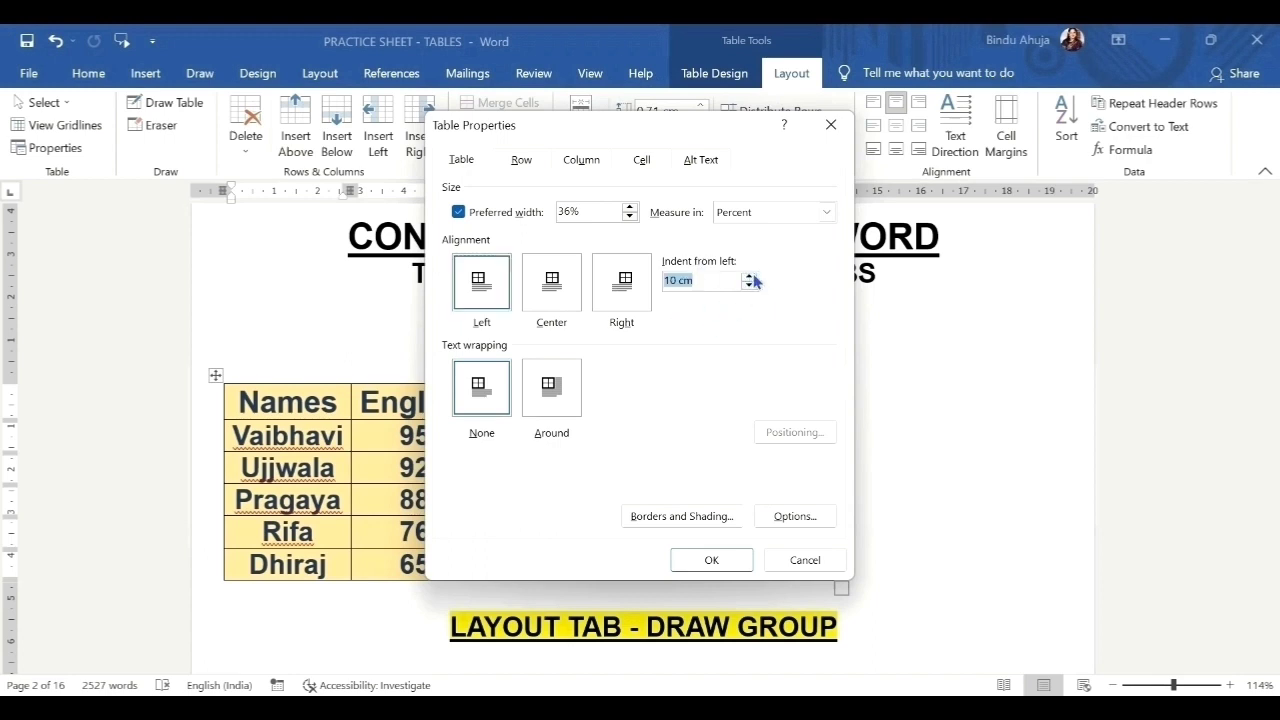
click(733, 563)
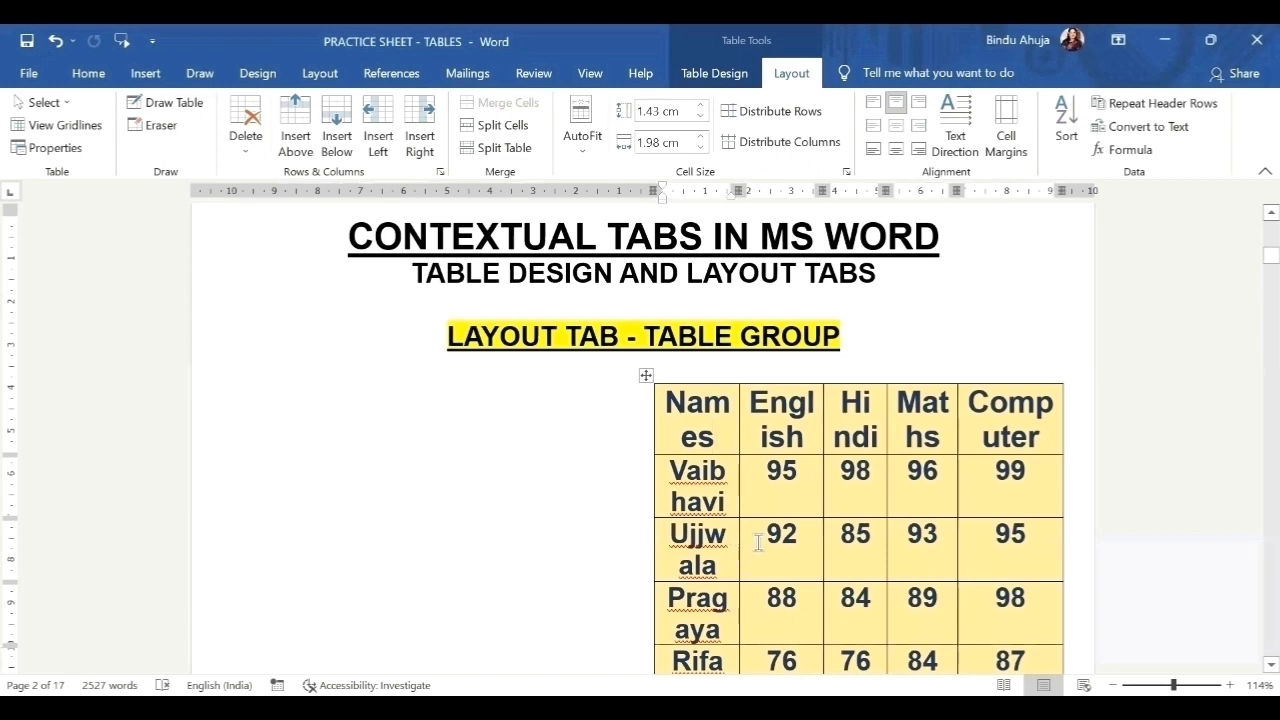
Try centred and right alignment for the marks table, ending with Table Properties open.
click(68, 150)
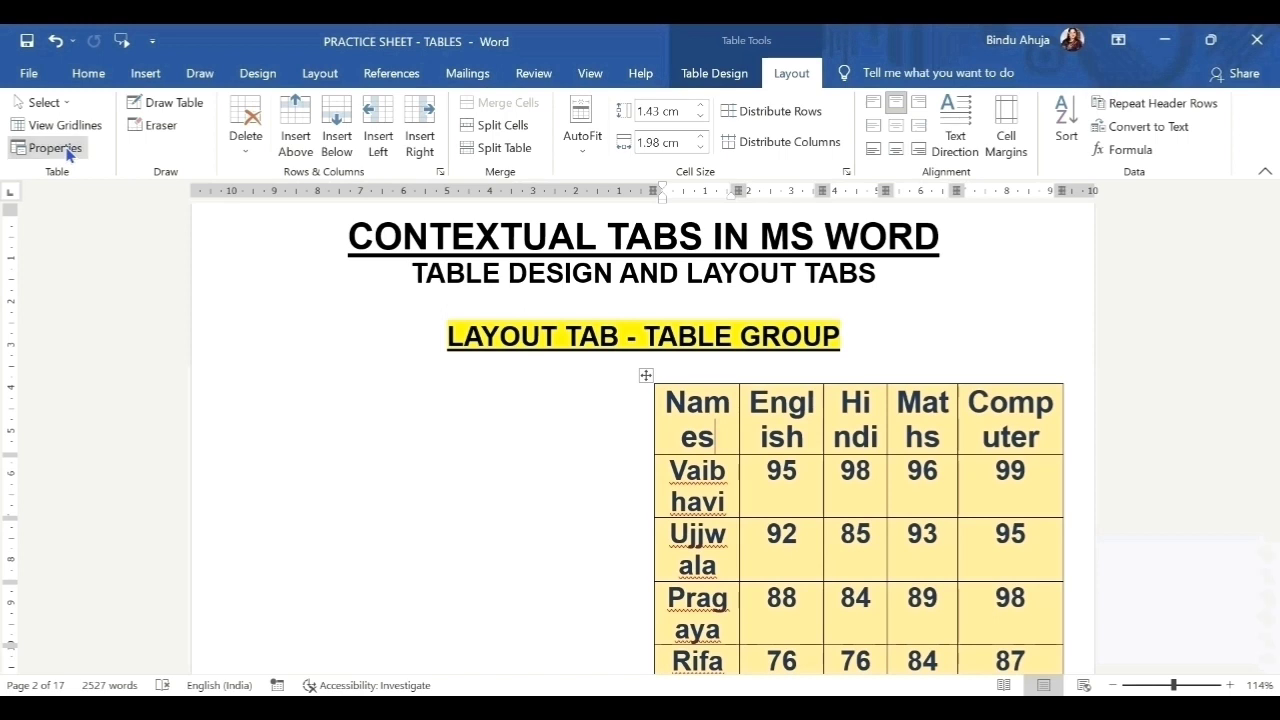
click(574, 310)
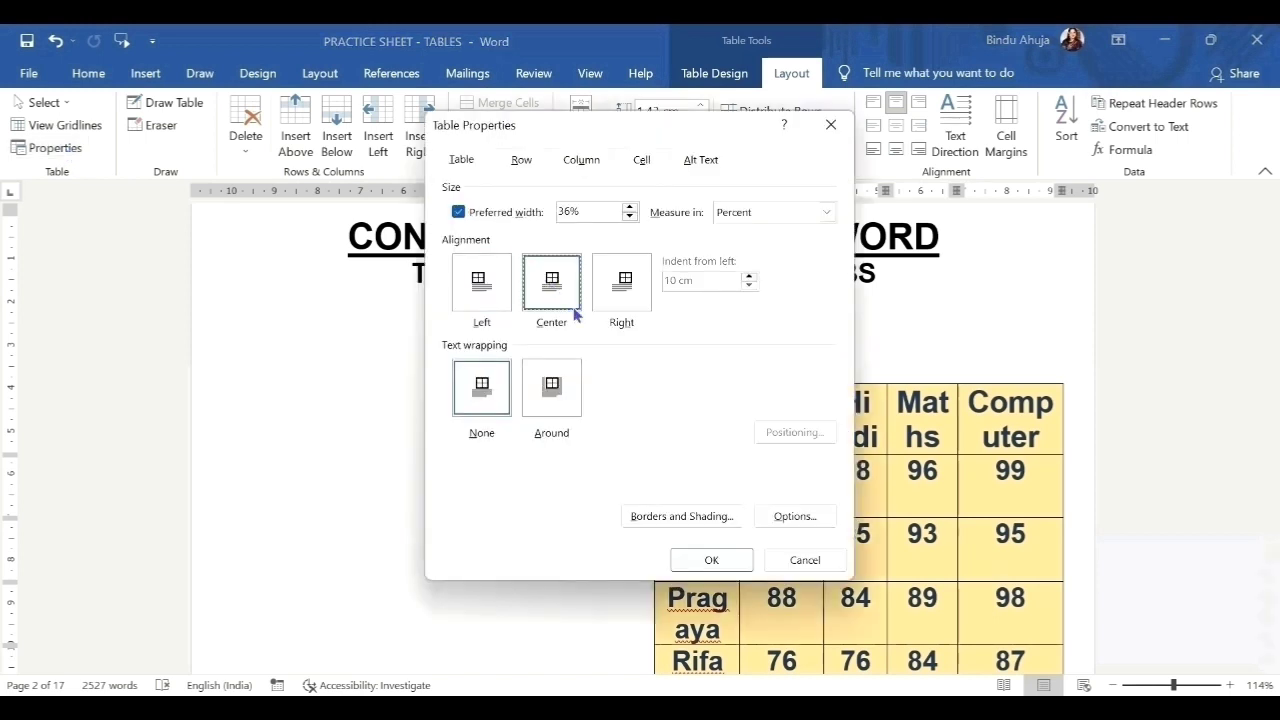
click(708, 566)
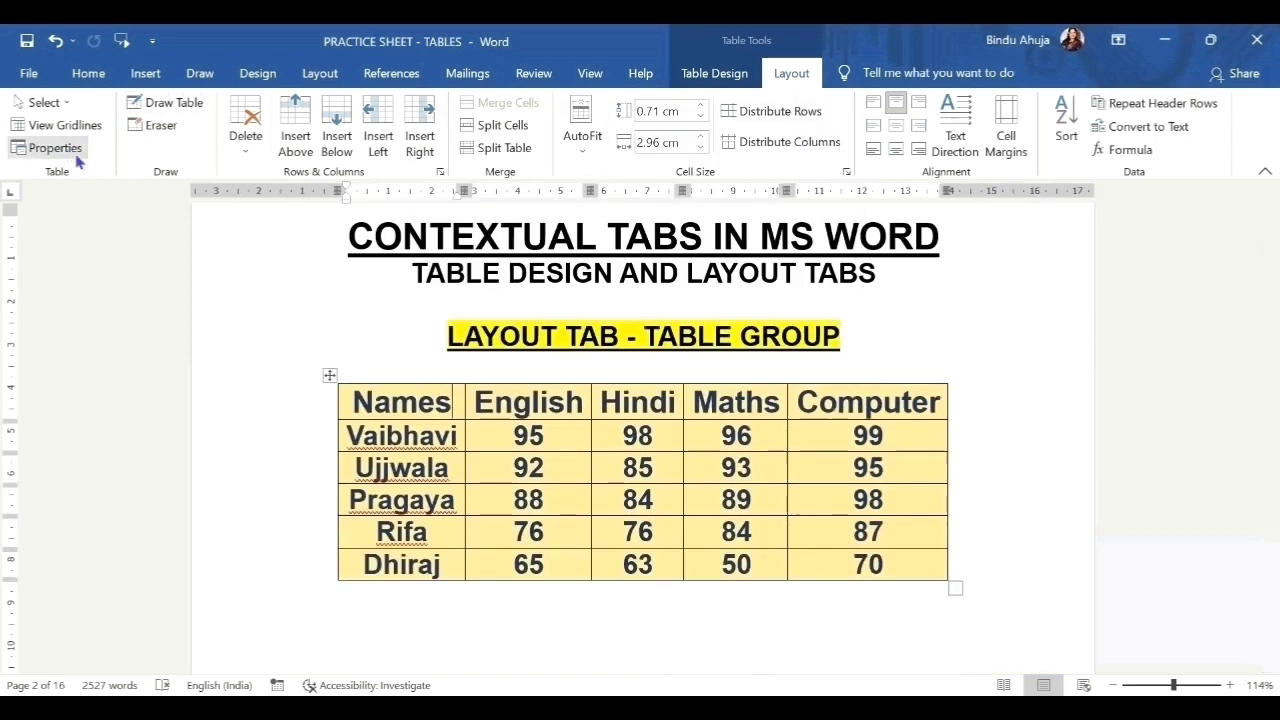
click(622, 284)
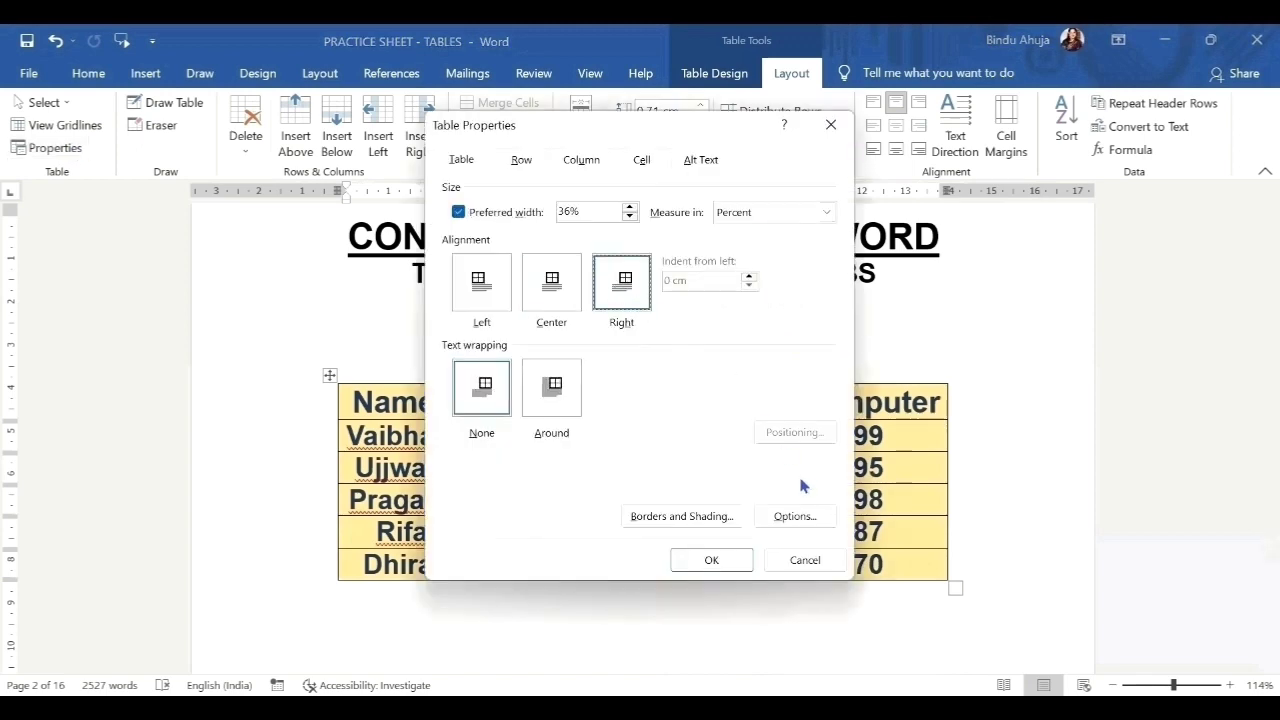
click(726, 566)
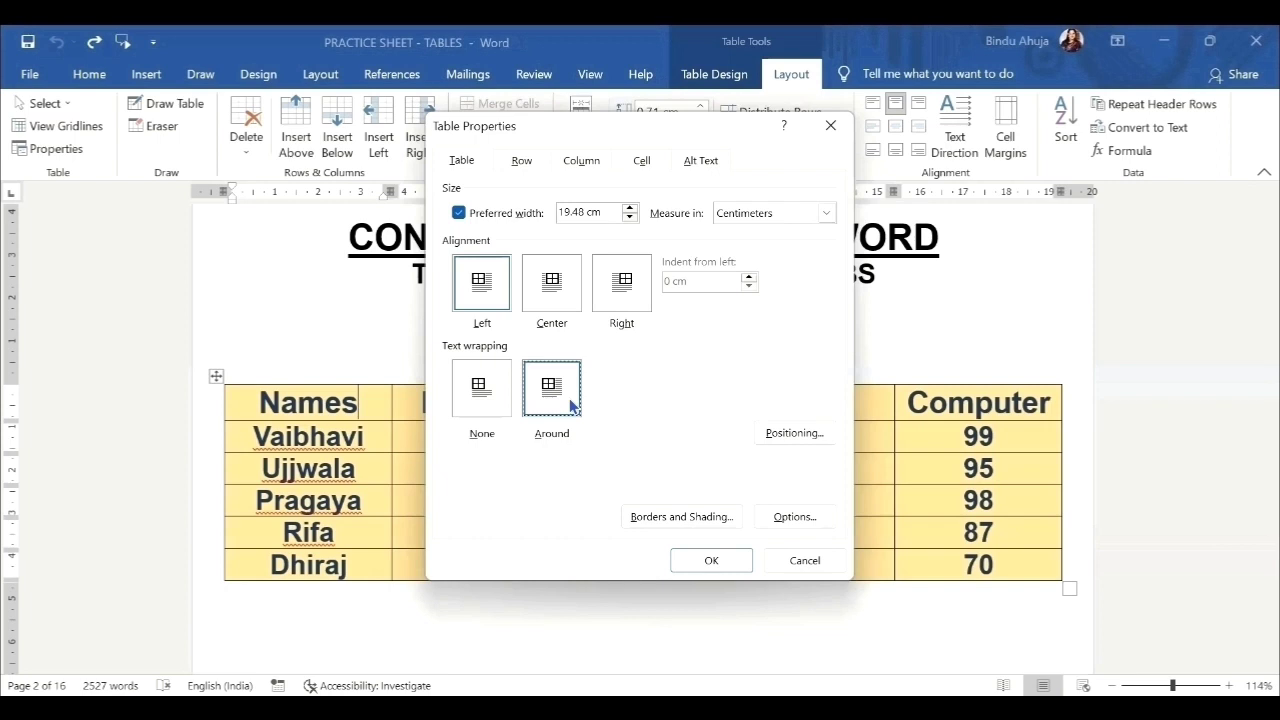
Check the table Positioning settings without changes, then bring up Borders and Shading.
click(794, 433)
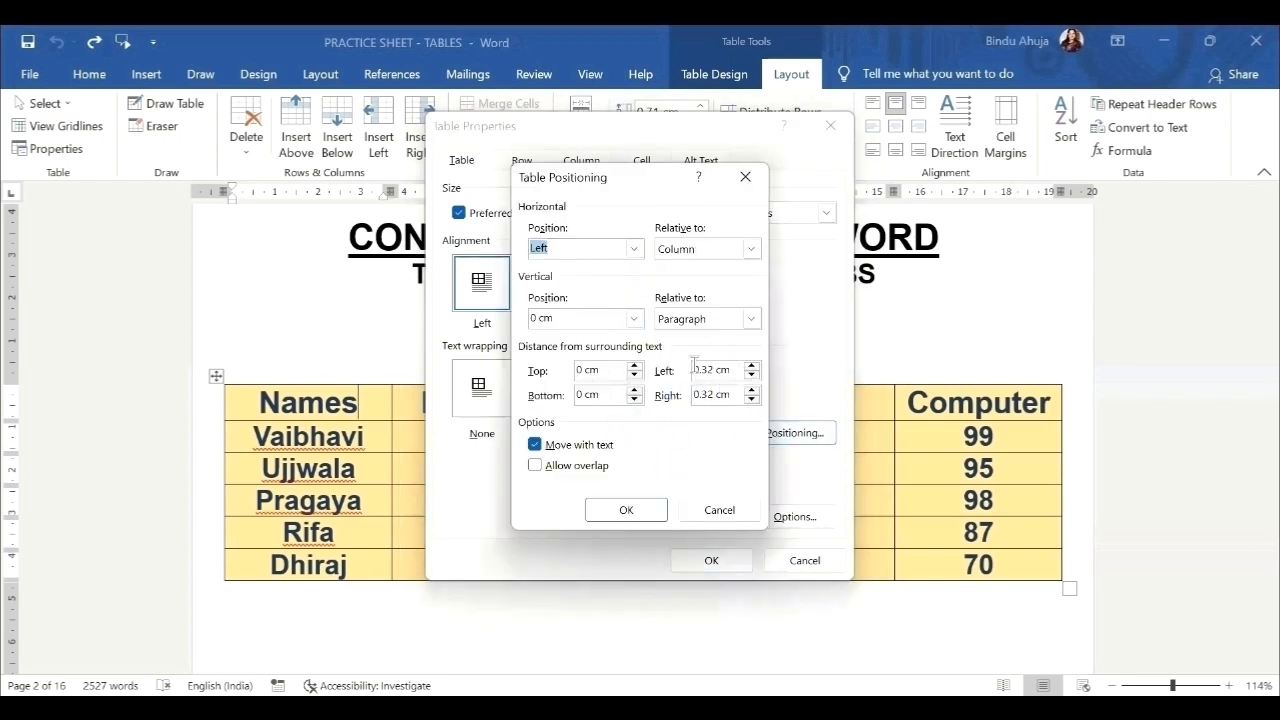
click(626, 510)
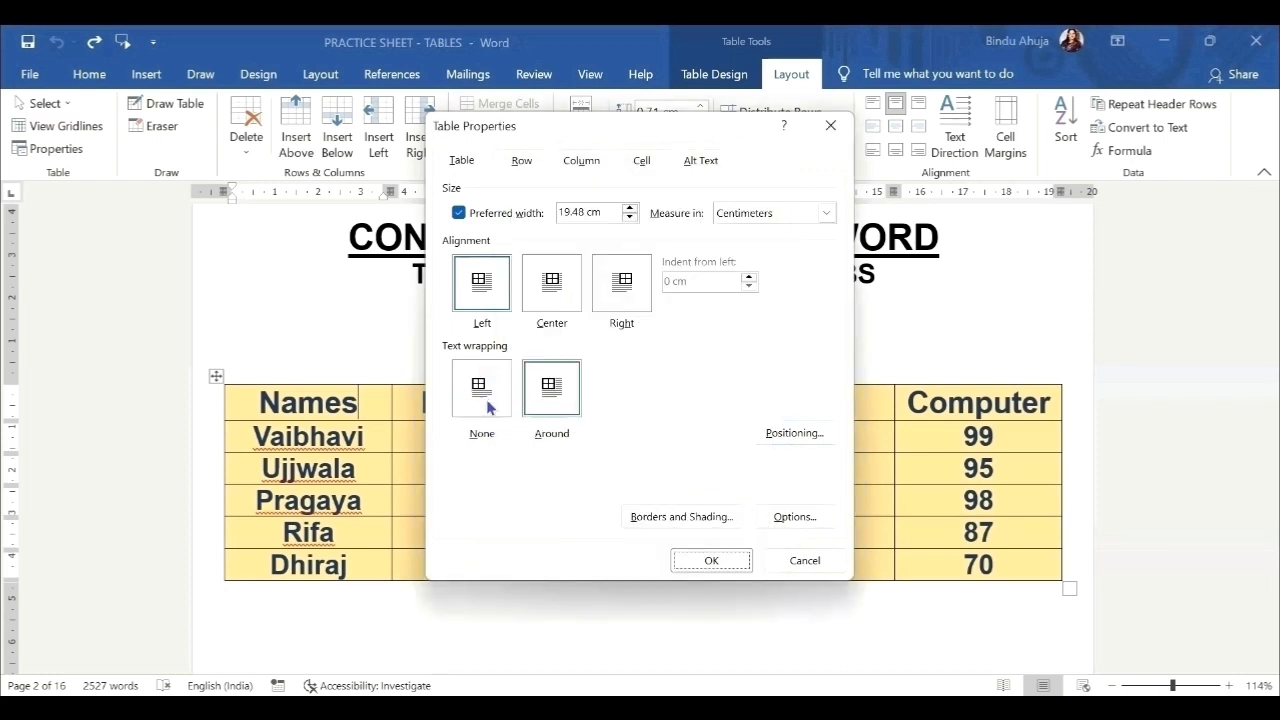
click(704, 515)
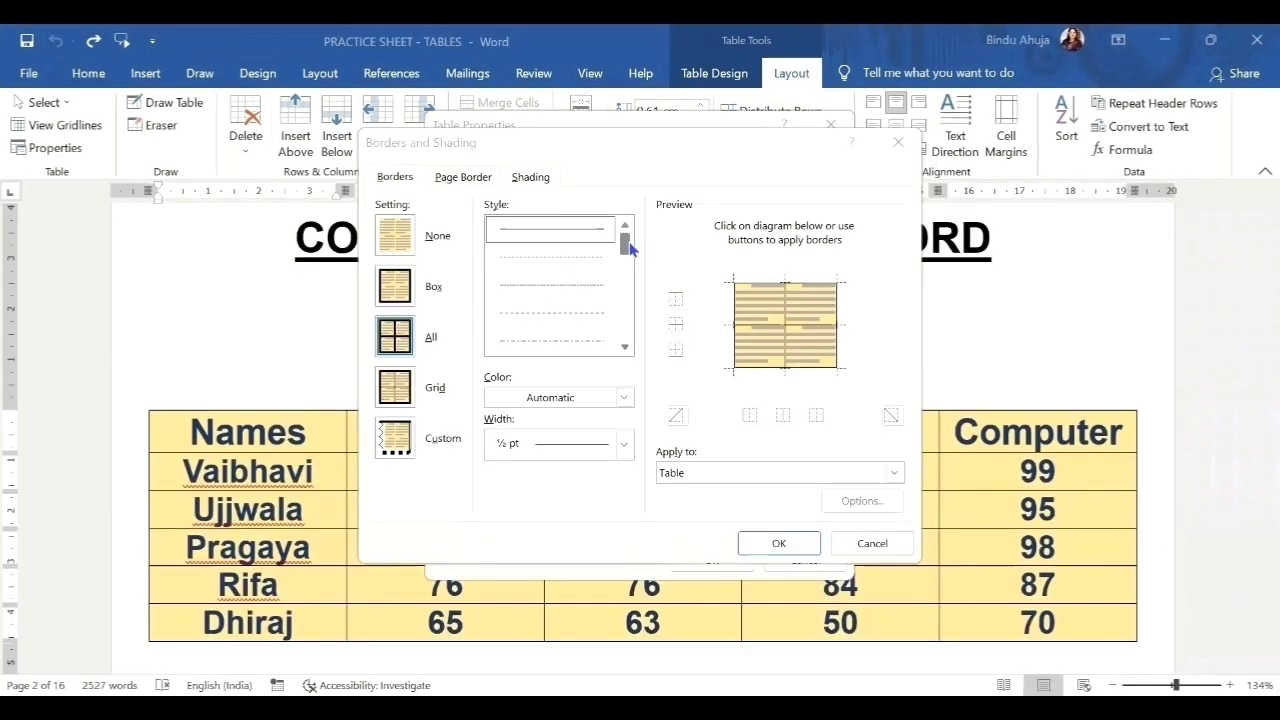
Give all table borders a triple-line style in red, 2¼ pt wide.
drag(623, 242, 621, 300)
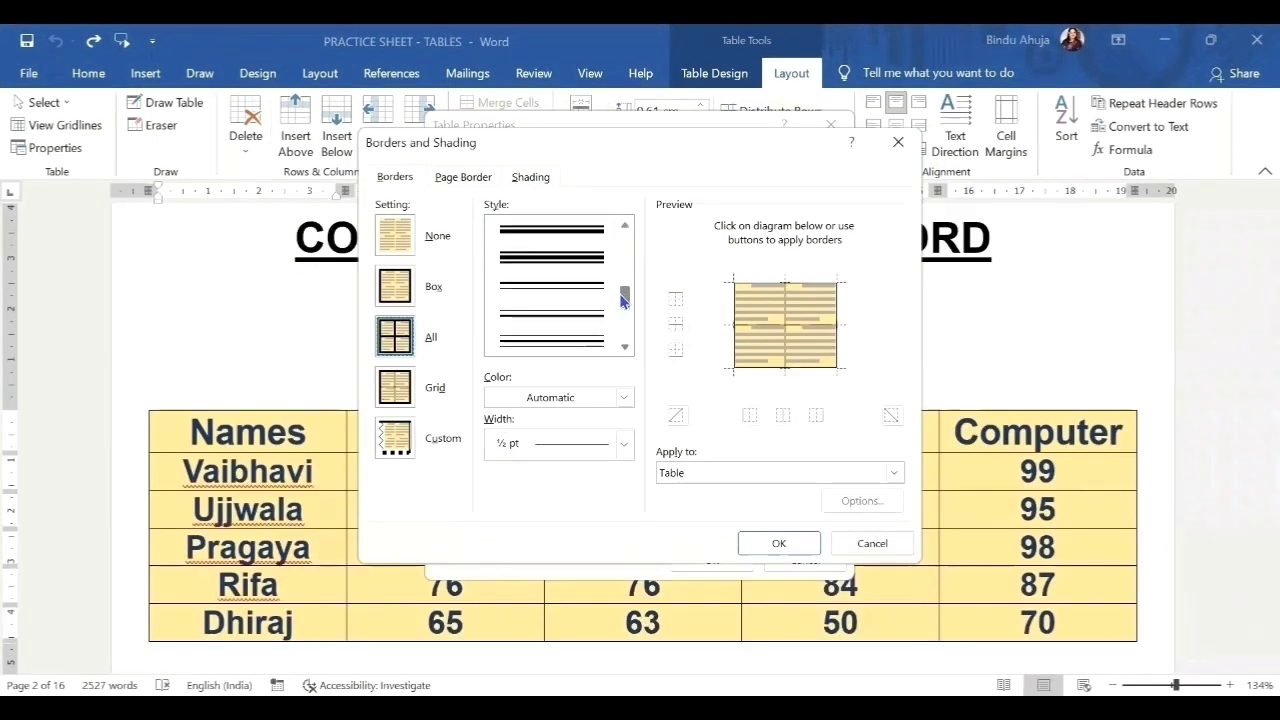
click(560, 264)
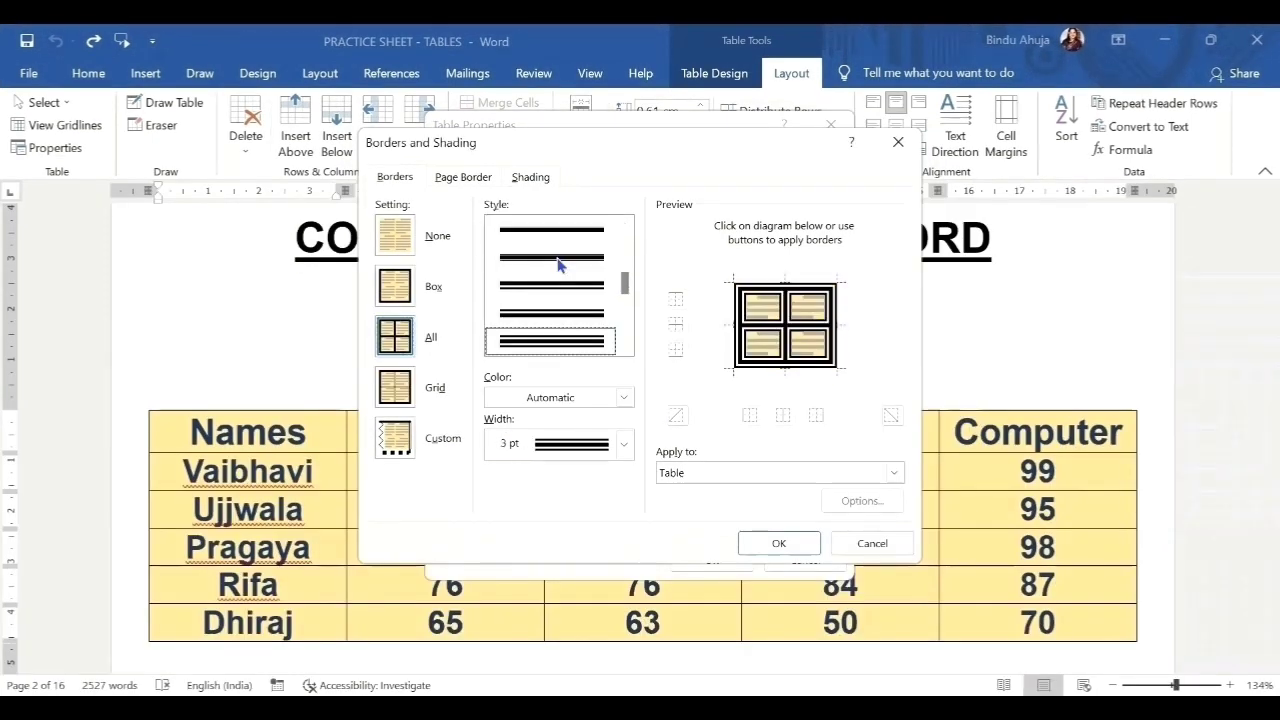
click(621, 398)
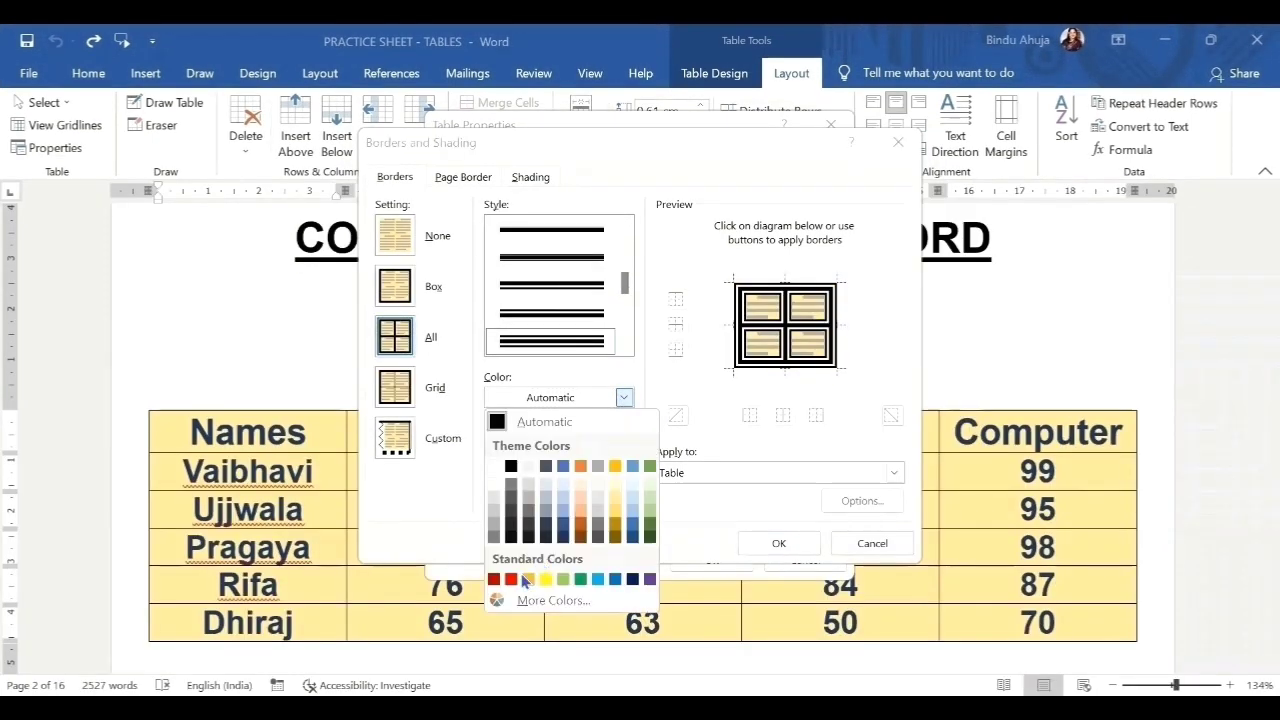
click(511, 580)
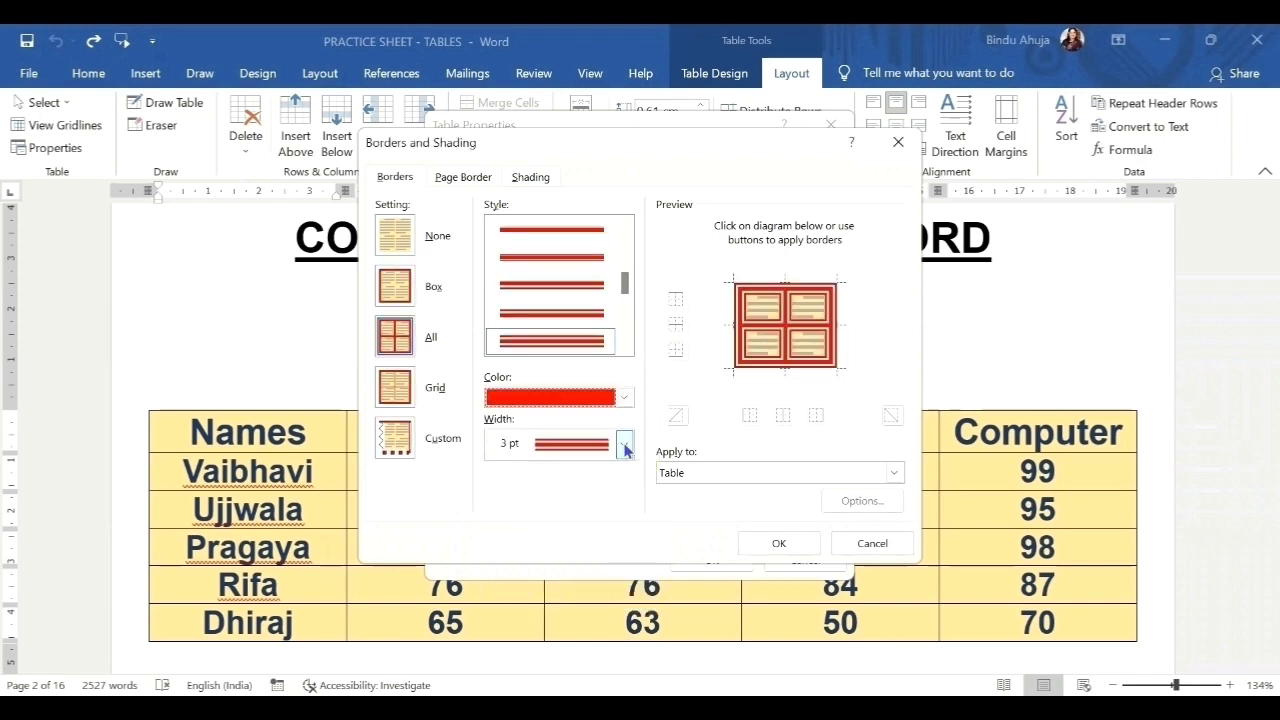
click(623, 444)
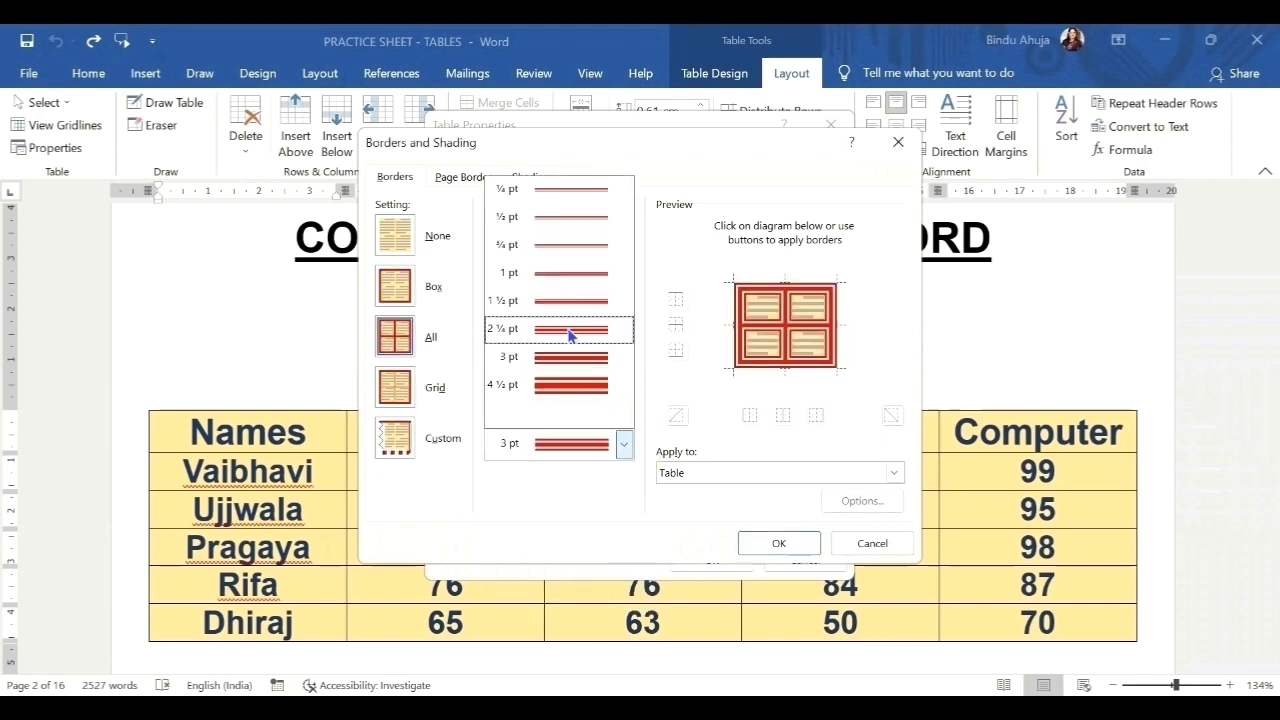
click(569, 333)
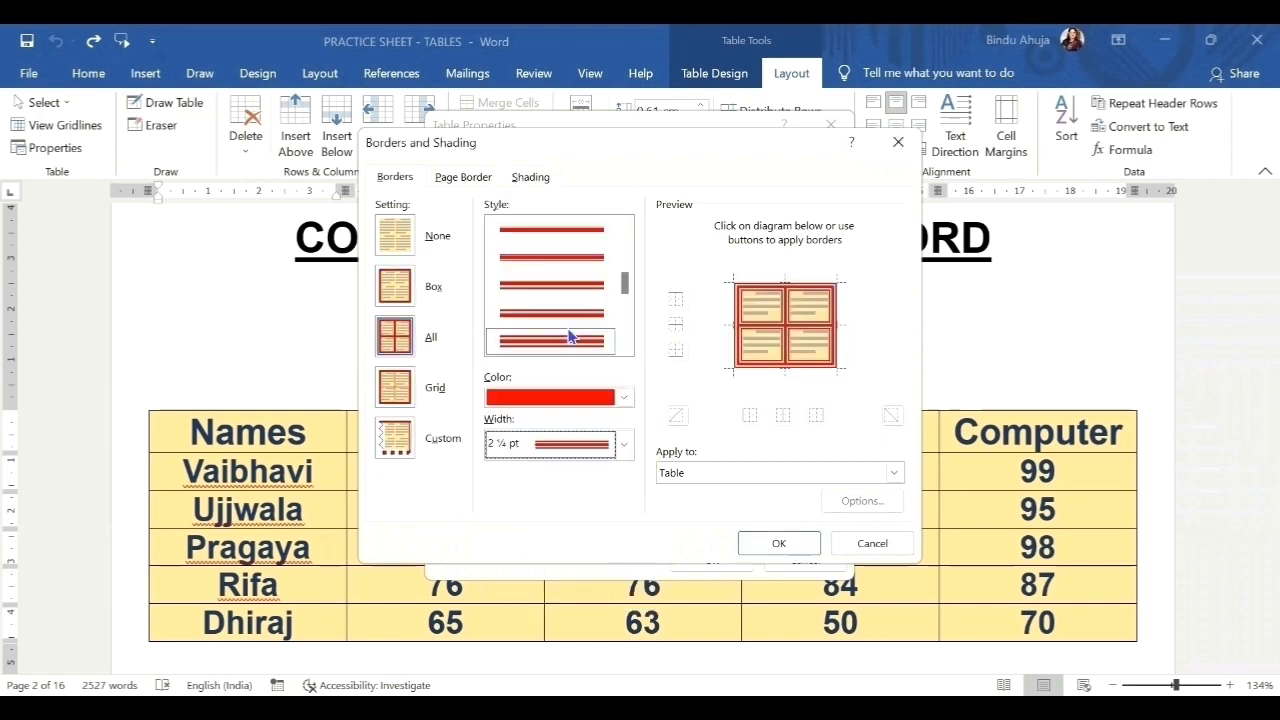
click(778, 546)
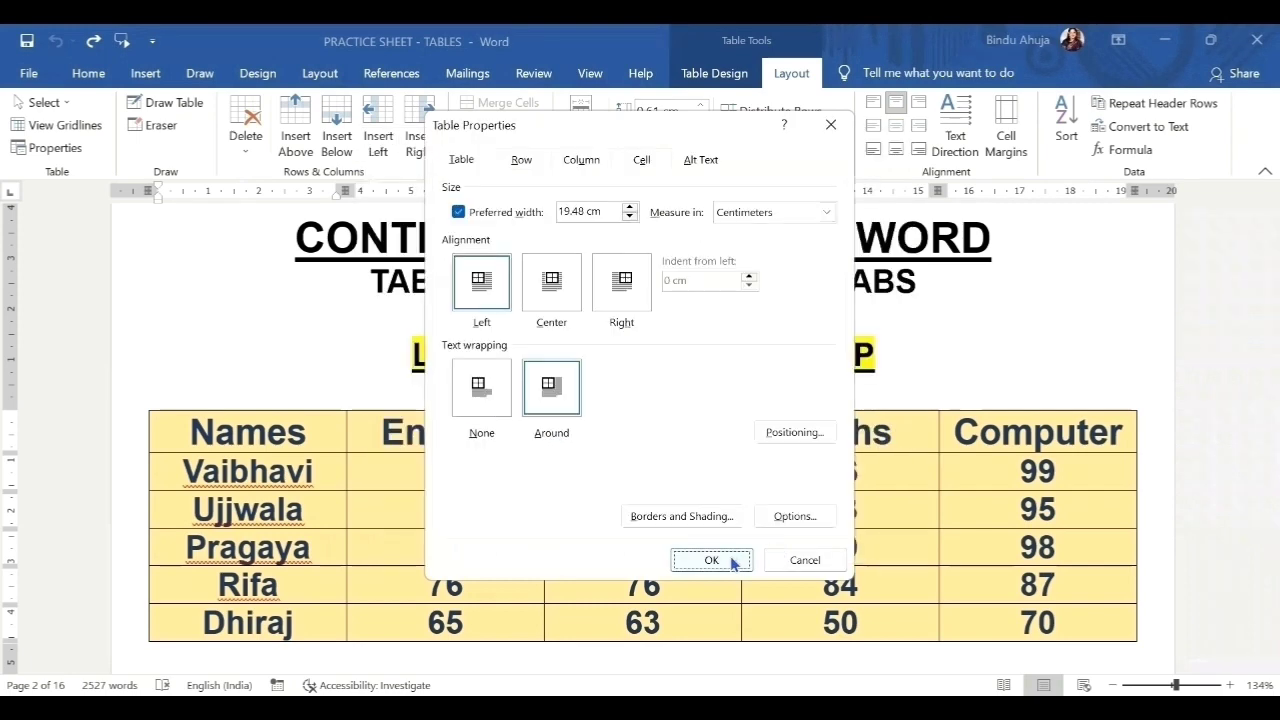
Apply the red borders and review the cell-margin Options without changing them.
click(732, 561)
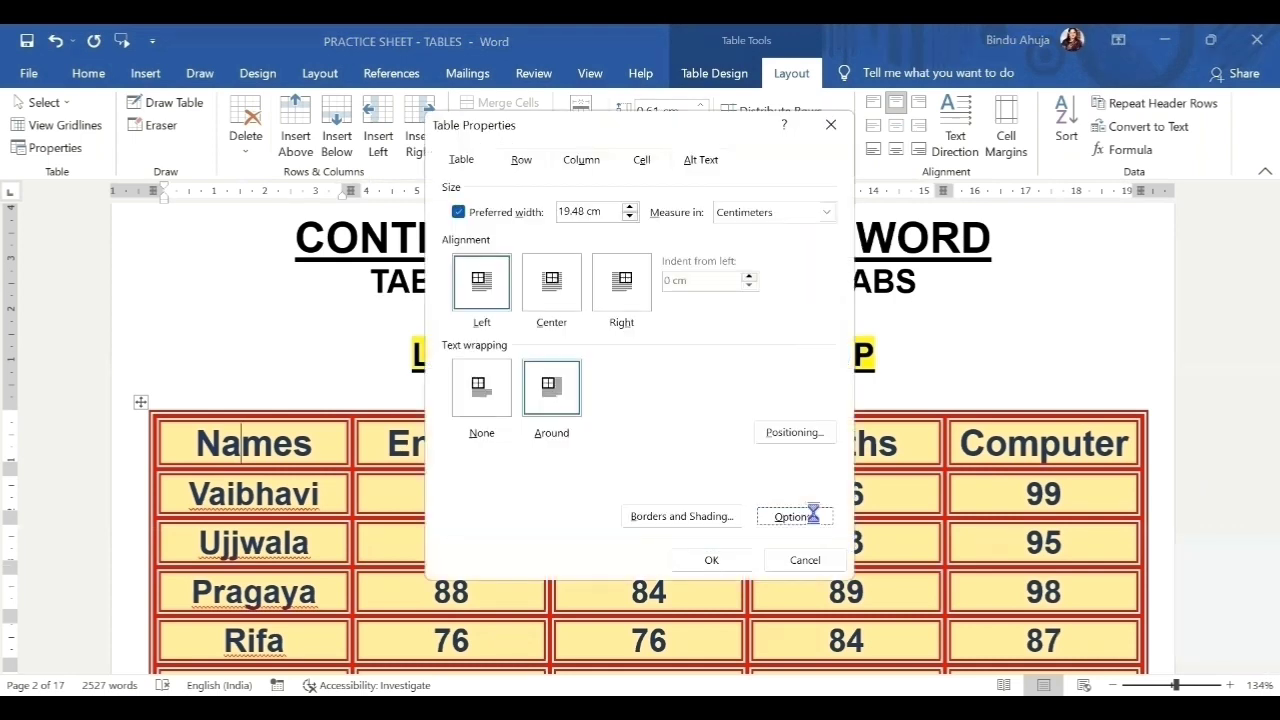
click(815, 520)
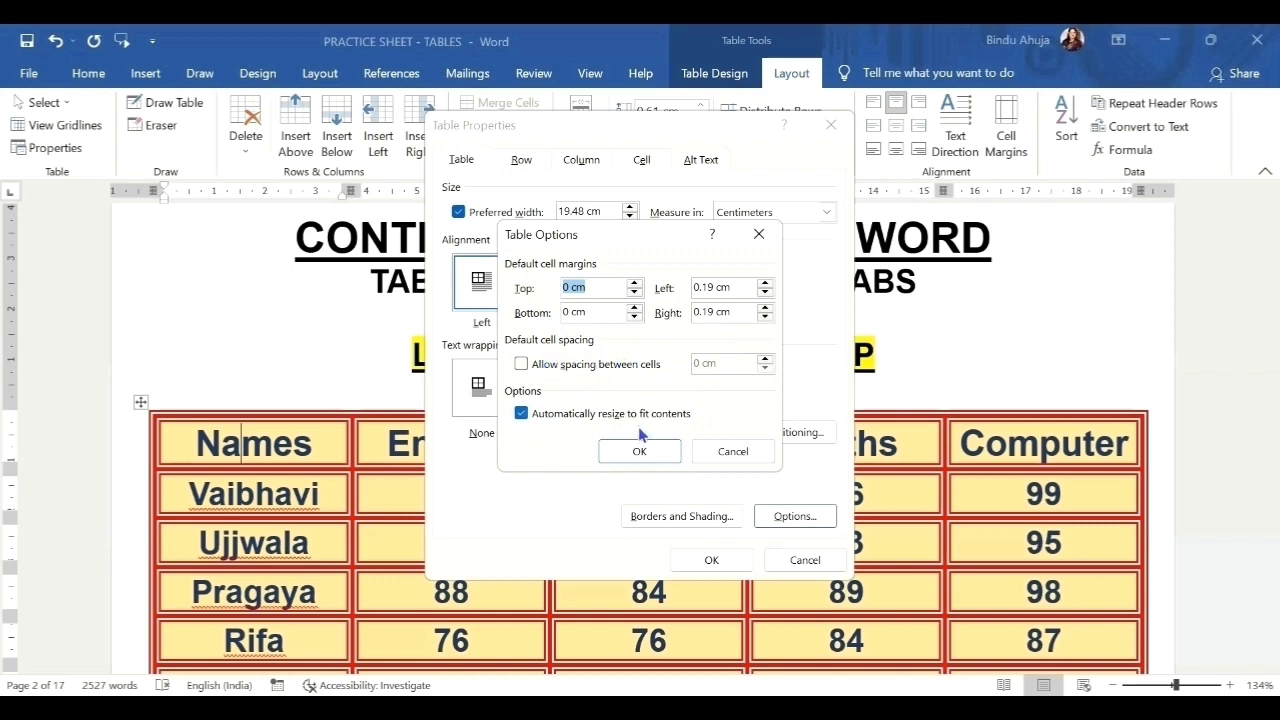
click(640, 451)
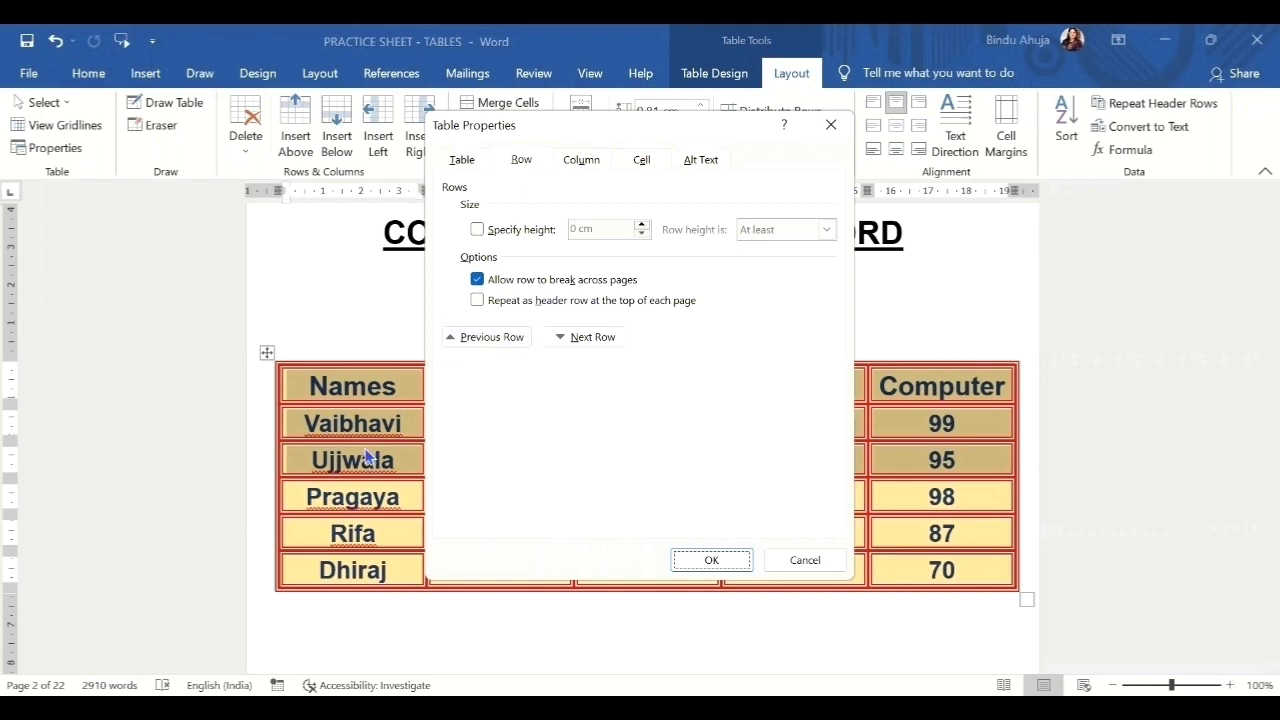
Set the marks table's row height to Exactly instead of At least.
click(477, 230)
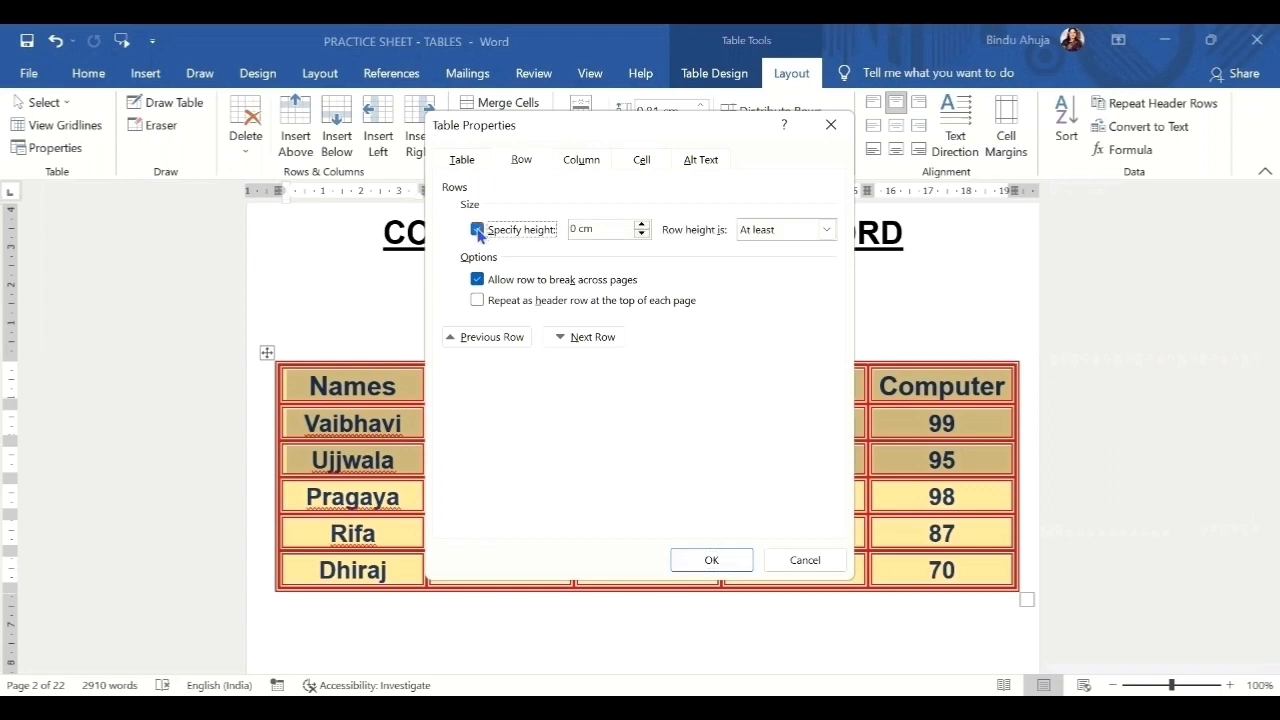
click(827, 230)
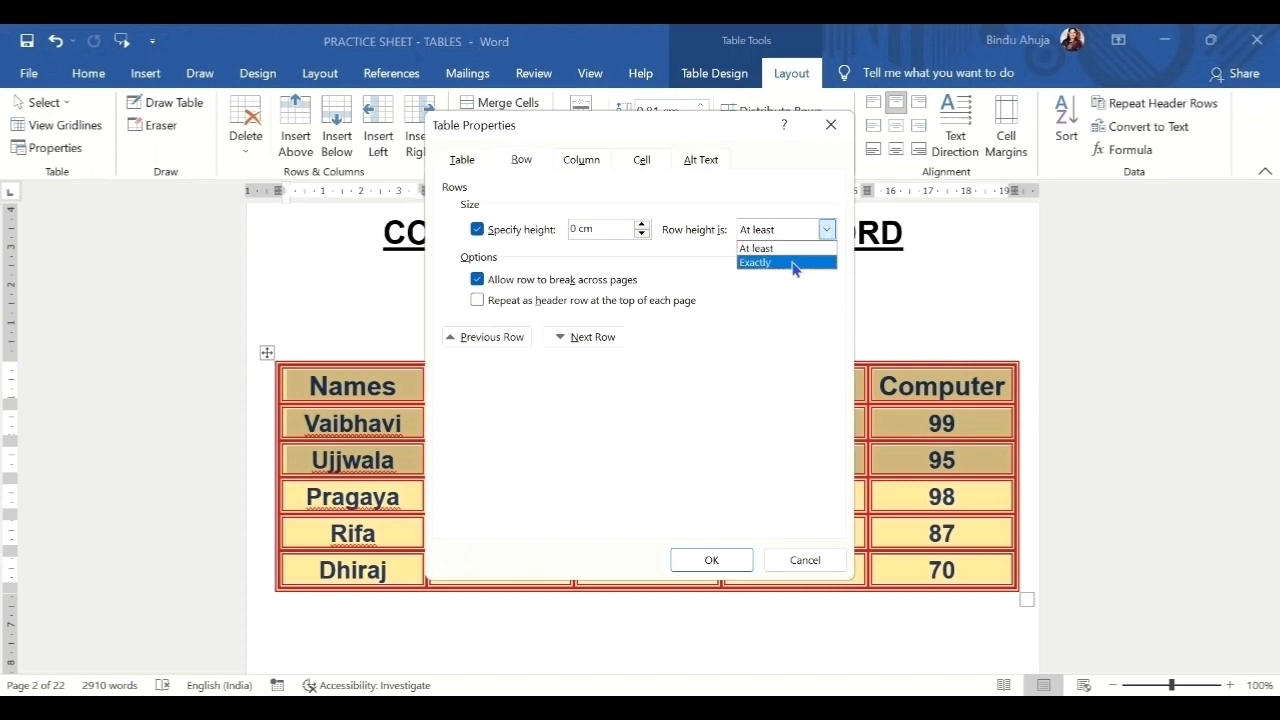
click(793, 262)
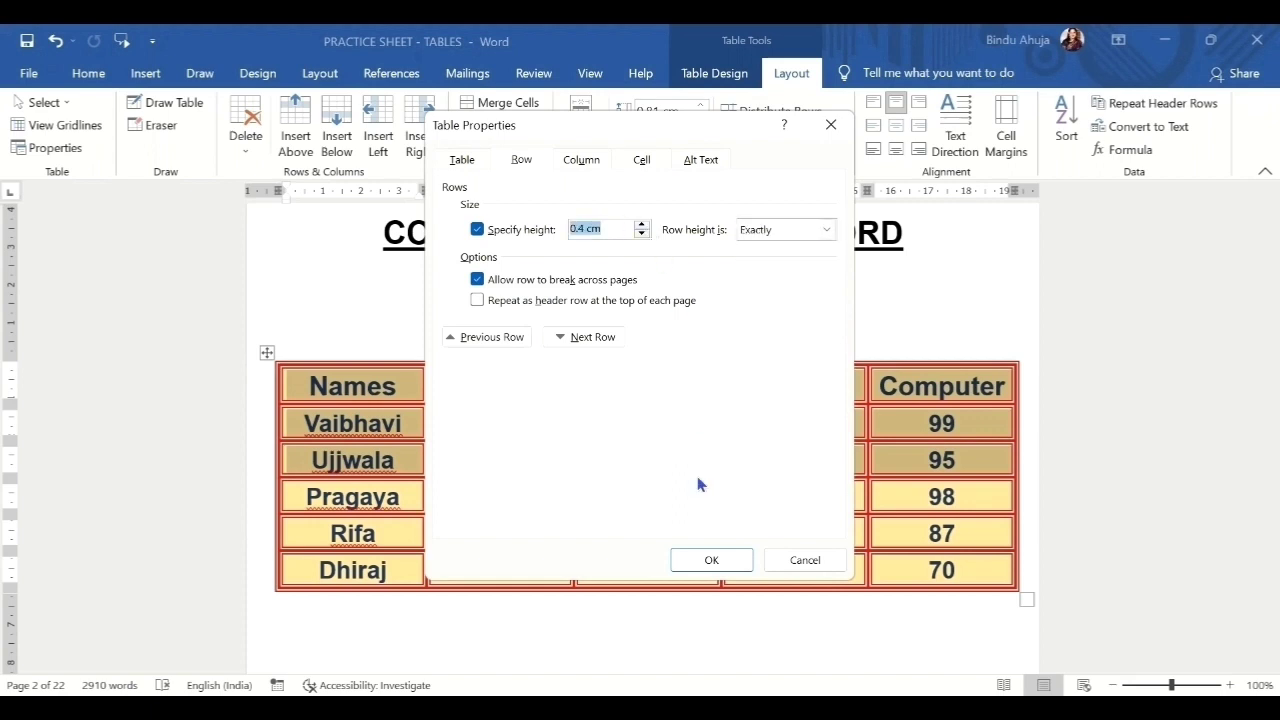
click(698, 566)
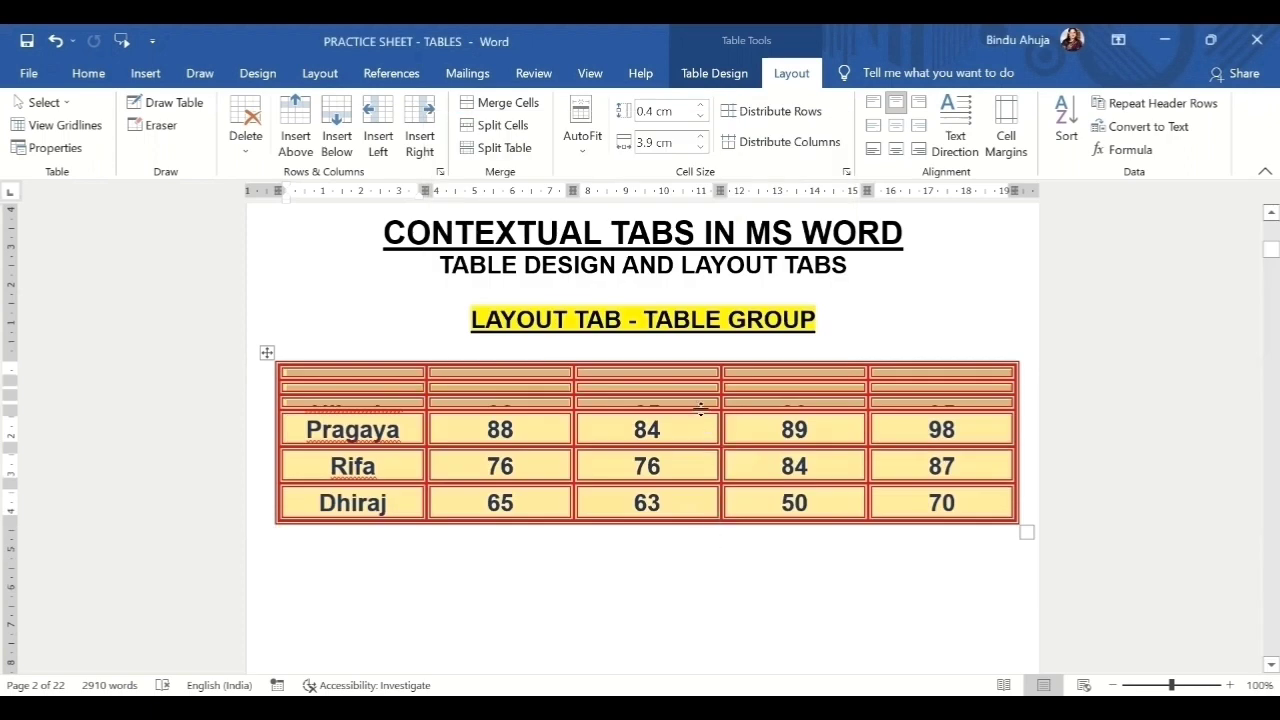
Raise the exact row height to 1.9 cm and apply it.
click(52, 148)
click(642, 229)
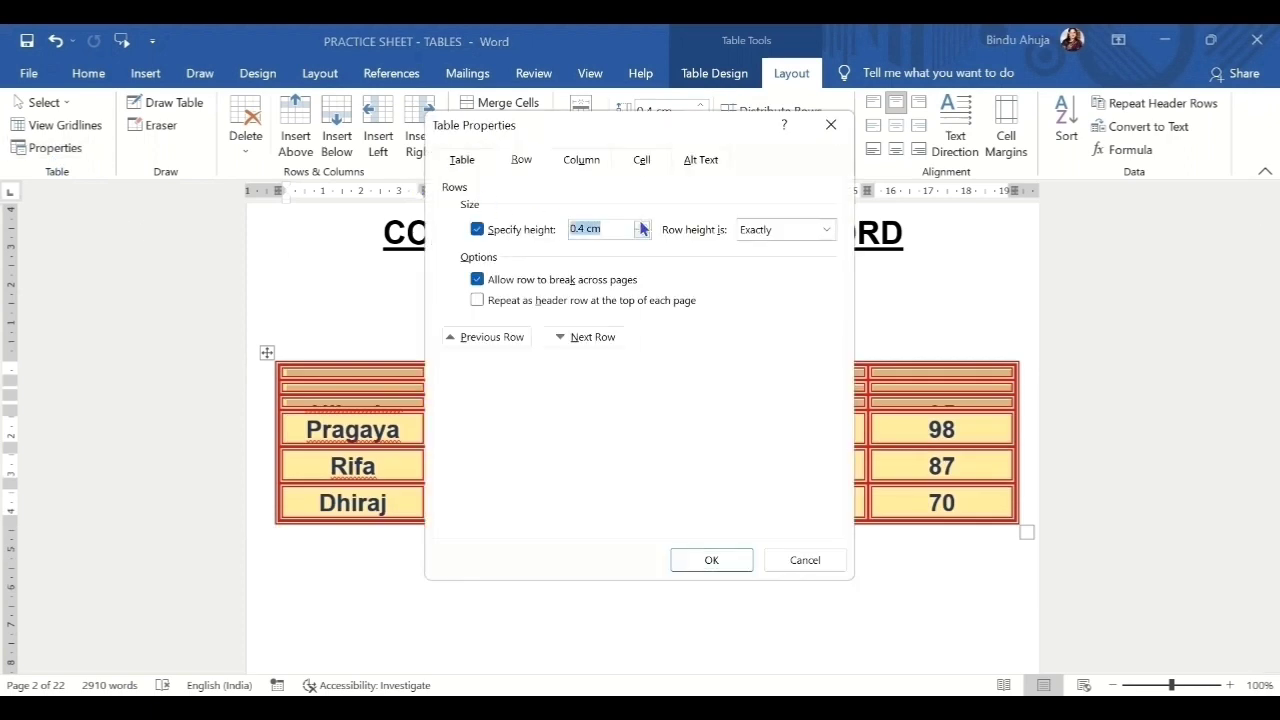
drag(642, 226, 640, 232)
click(641, 226)
click(641, 227)
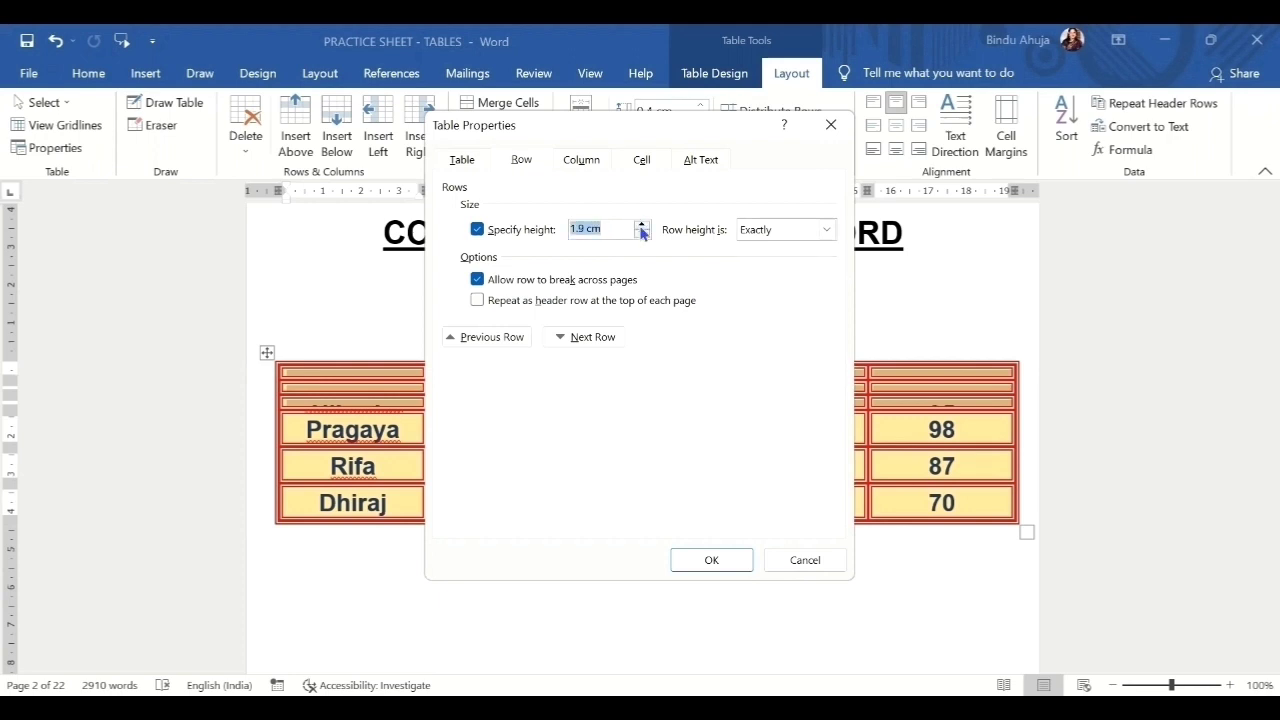
click(703, 562)
scroll(845, 498, down, 2)
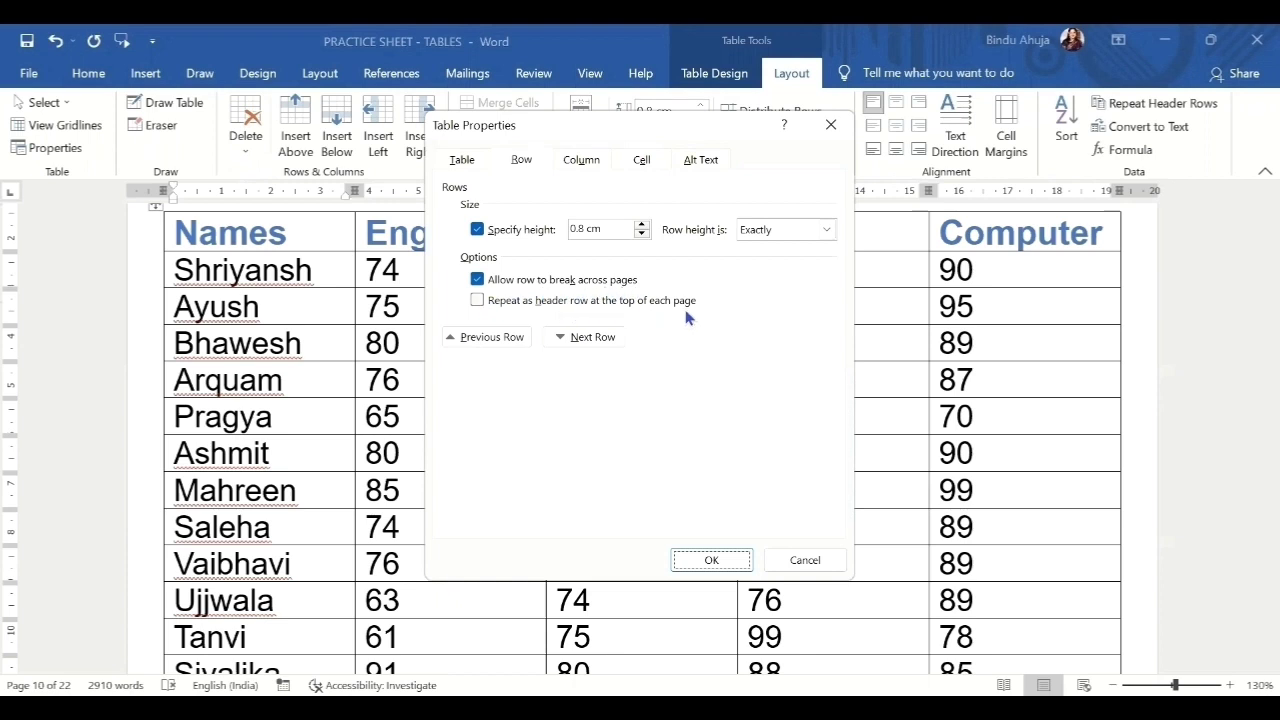
Close Table Properties, select the student table's header row, and scroll through its pages.
click(831, 124)
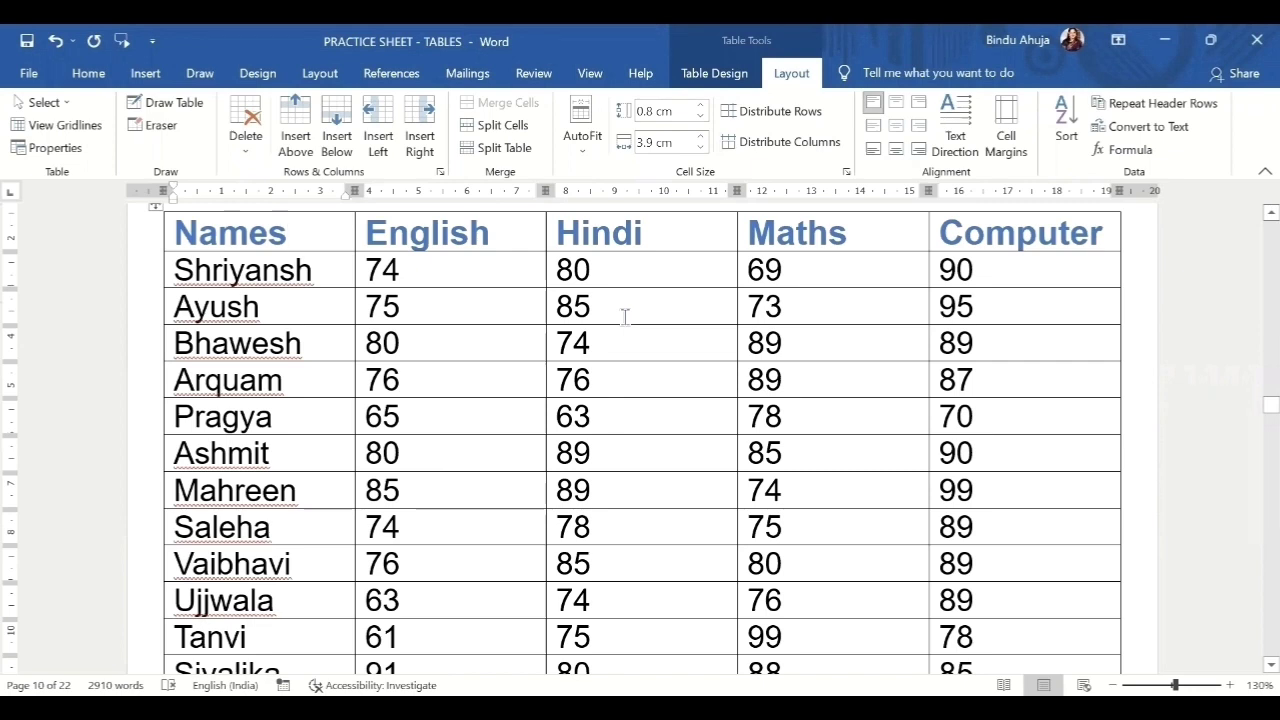
mouse_move(280, 232)
mouse_down()
mouse_move(983, 238)
mouse_move(993, 256)
mouse_up()
scroll(709, 320, down, 15)
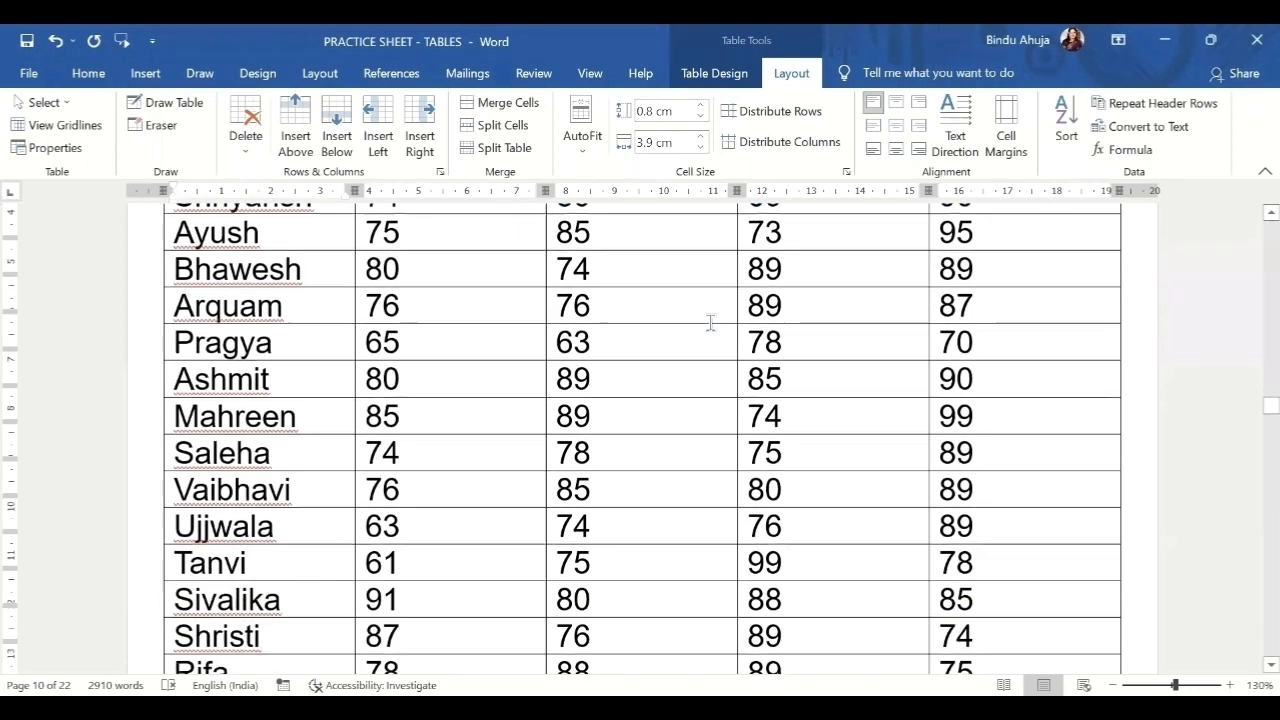
scroll(707, 322, down, 8)
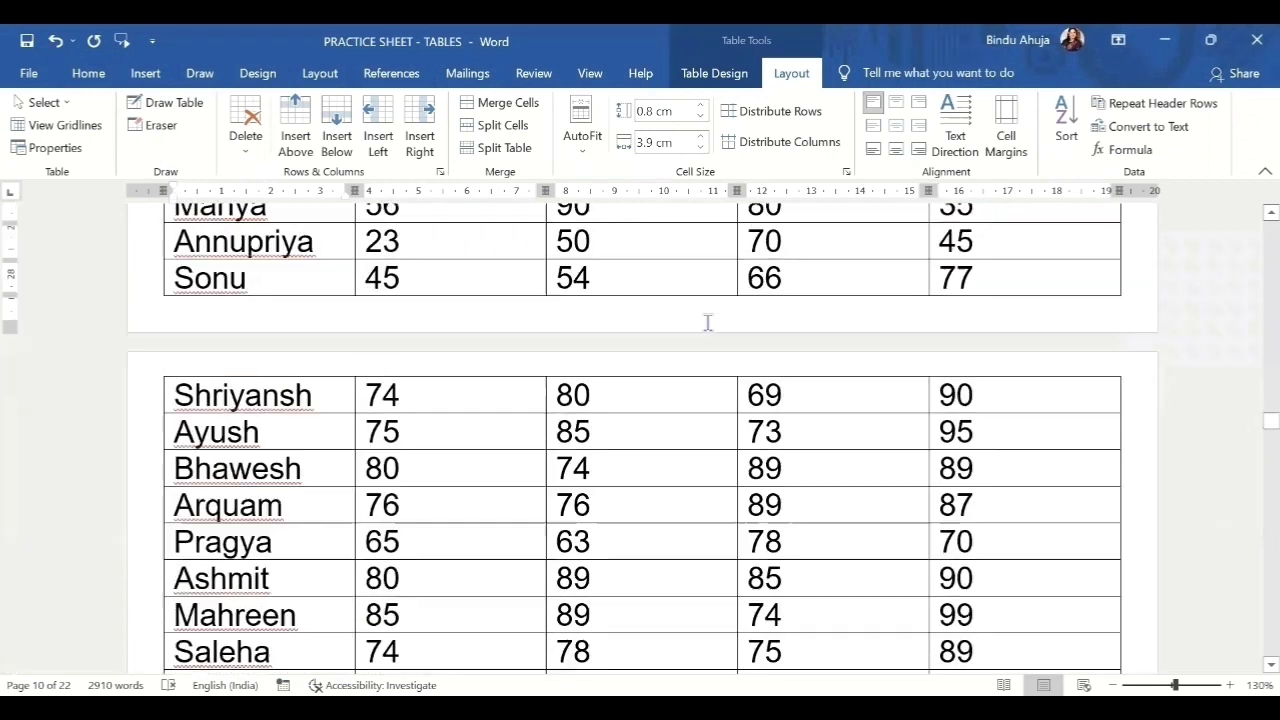
scroll(707, 322, down, 15)
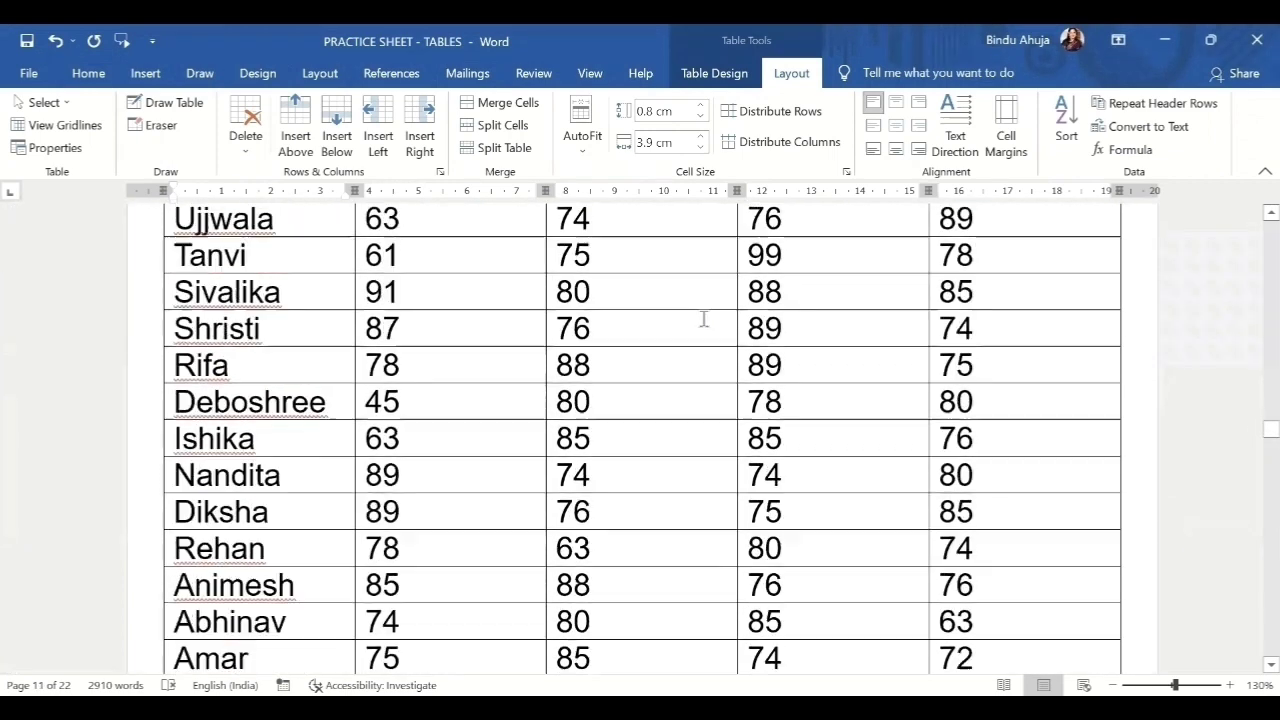
scroll(701, 318, down, 8)
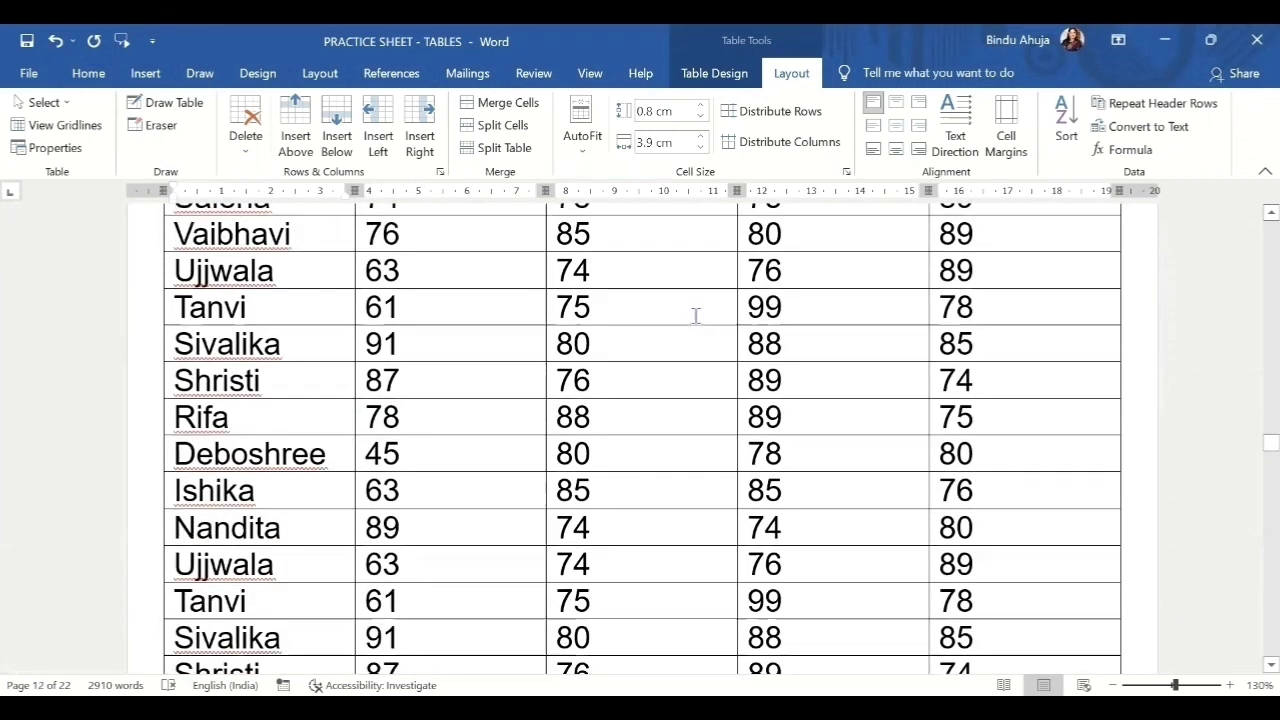
scroll(690, 315, down, 8)
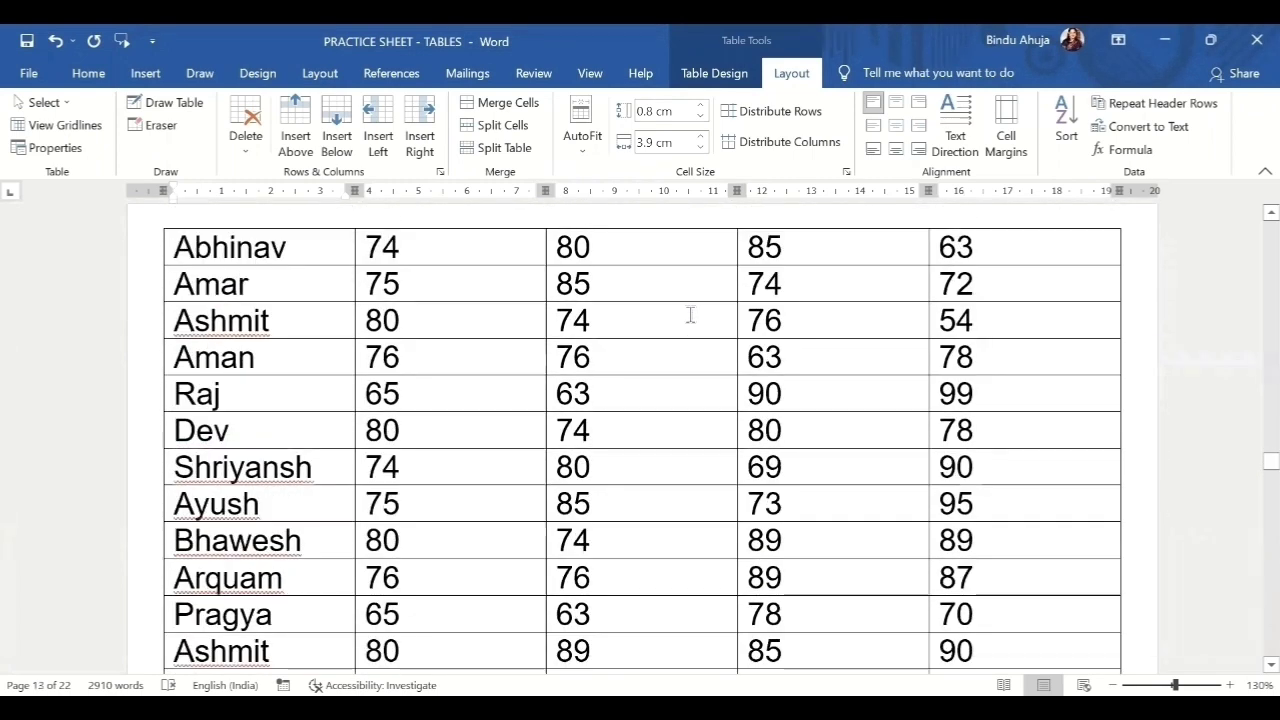
scroll(831, 378, up, 3)
scroll(831, 378, up, 10)
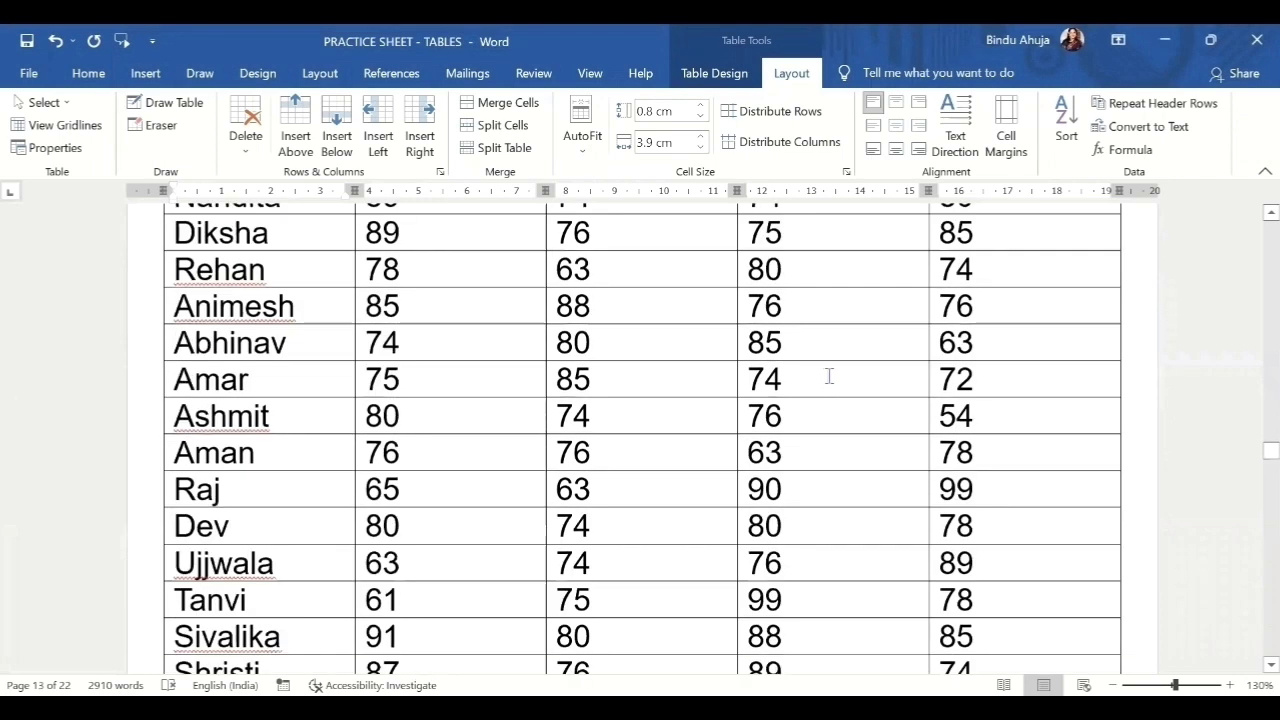
scroll(828, 372, up, 8)
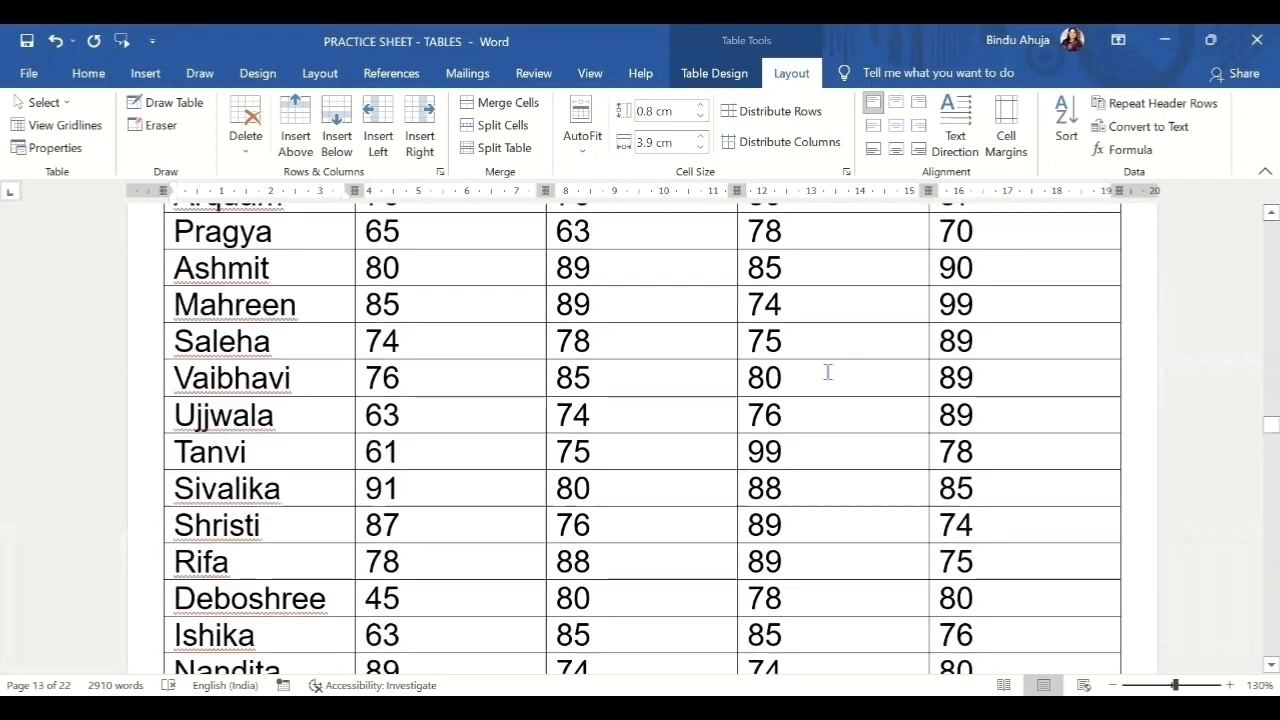
scroll(829, 376, down, 8)
scroll(830, 380, up, 5)
scroll(828, 378, up, 10)
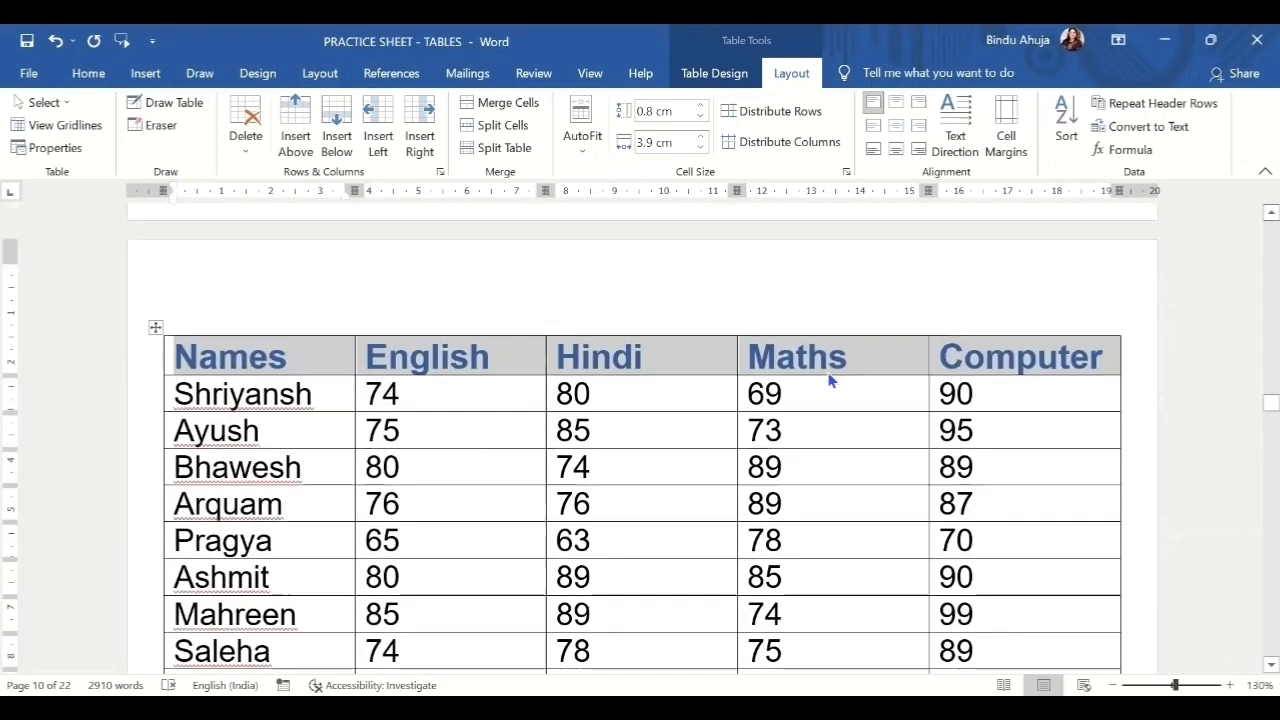
scroll(826, 374, down, 2)
scroll(826, 372, down, 1)
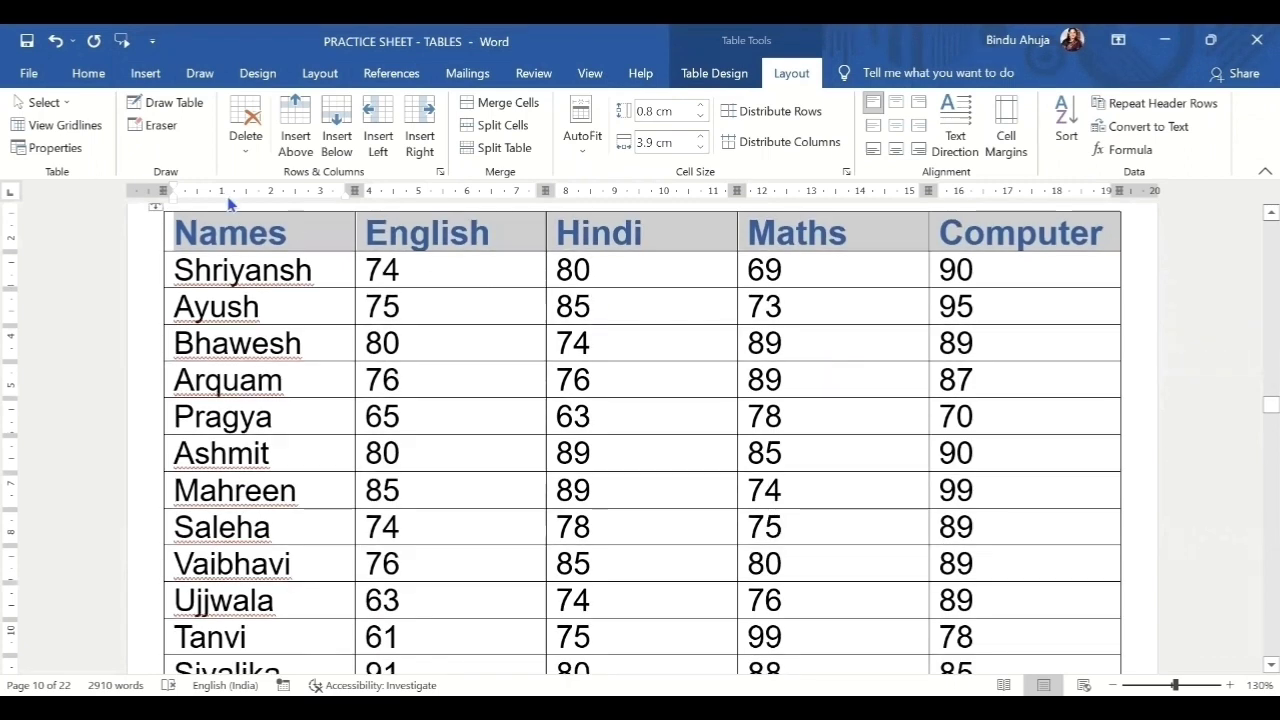
Turn on 'Repeat as header row at the top of each page' and check the later pages.
click(55, 148)
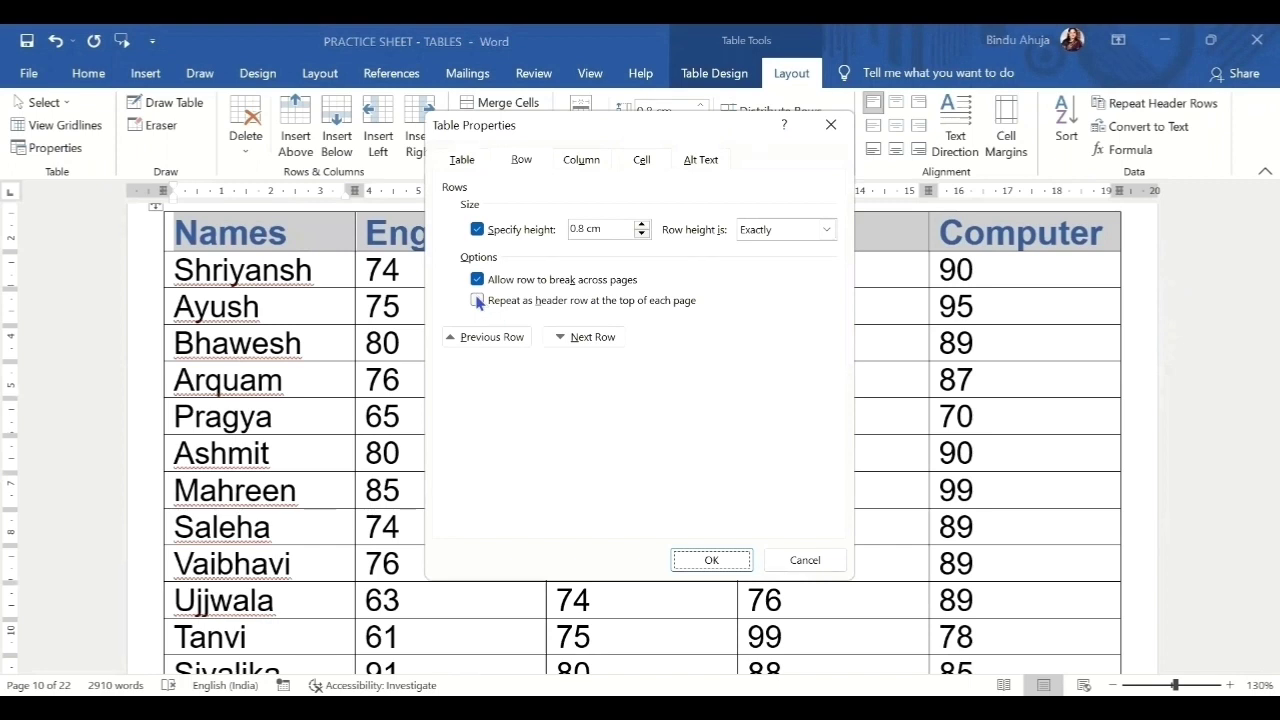
click(477, 301)
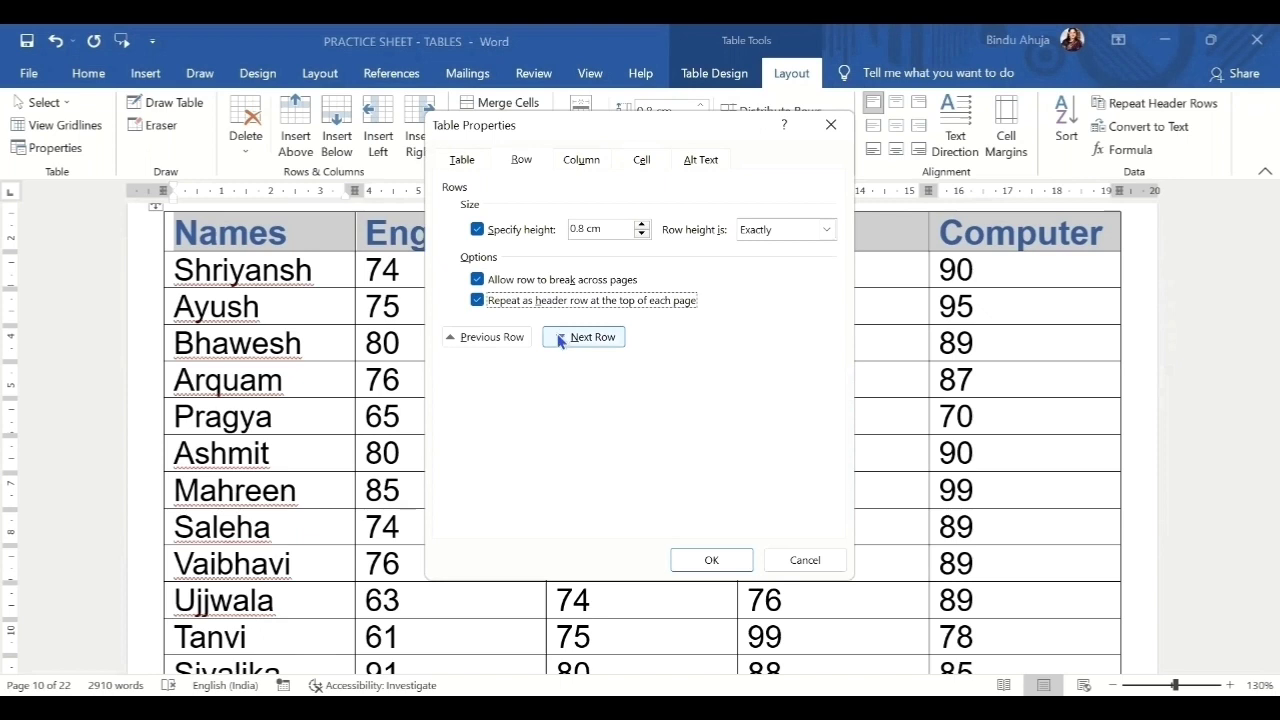
click(729, 567)
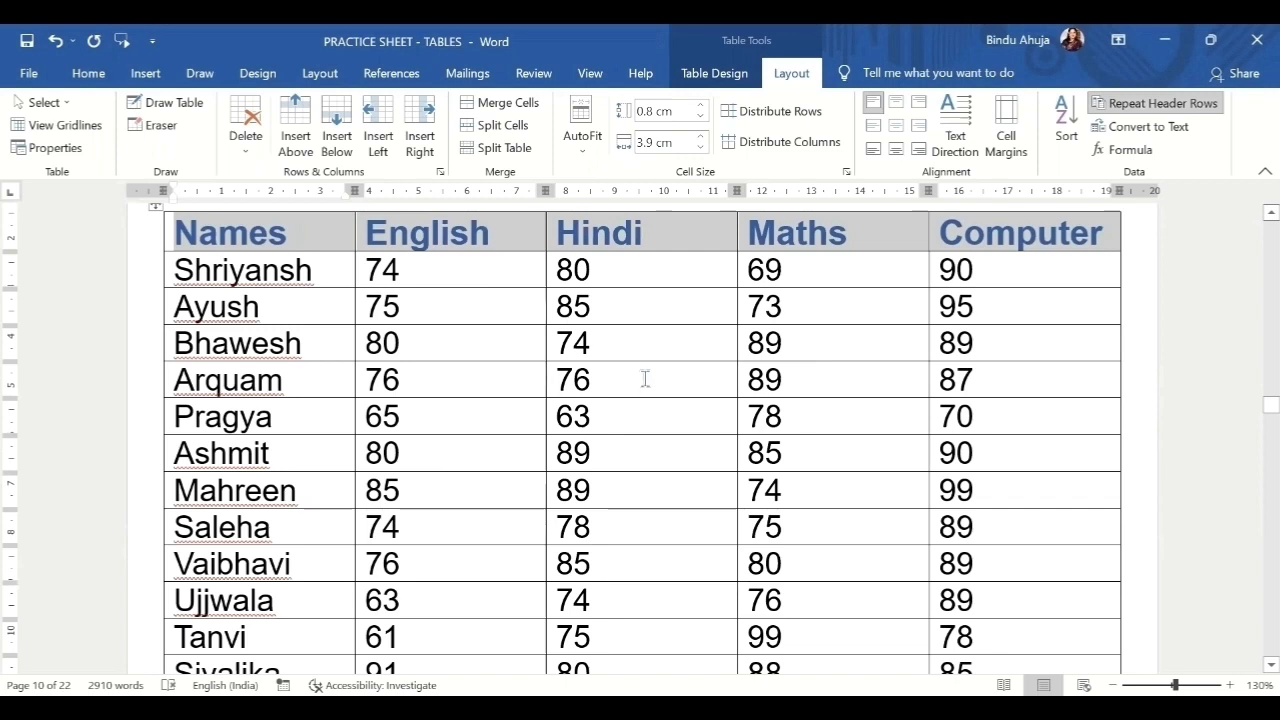
scroll(642, 385, down, 9)
scroll(648, 370, down, 8)
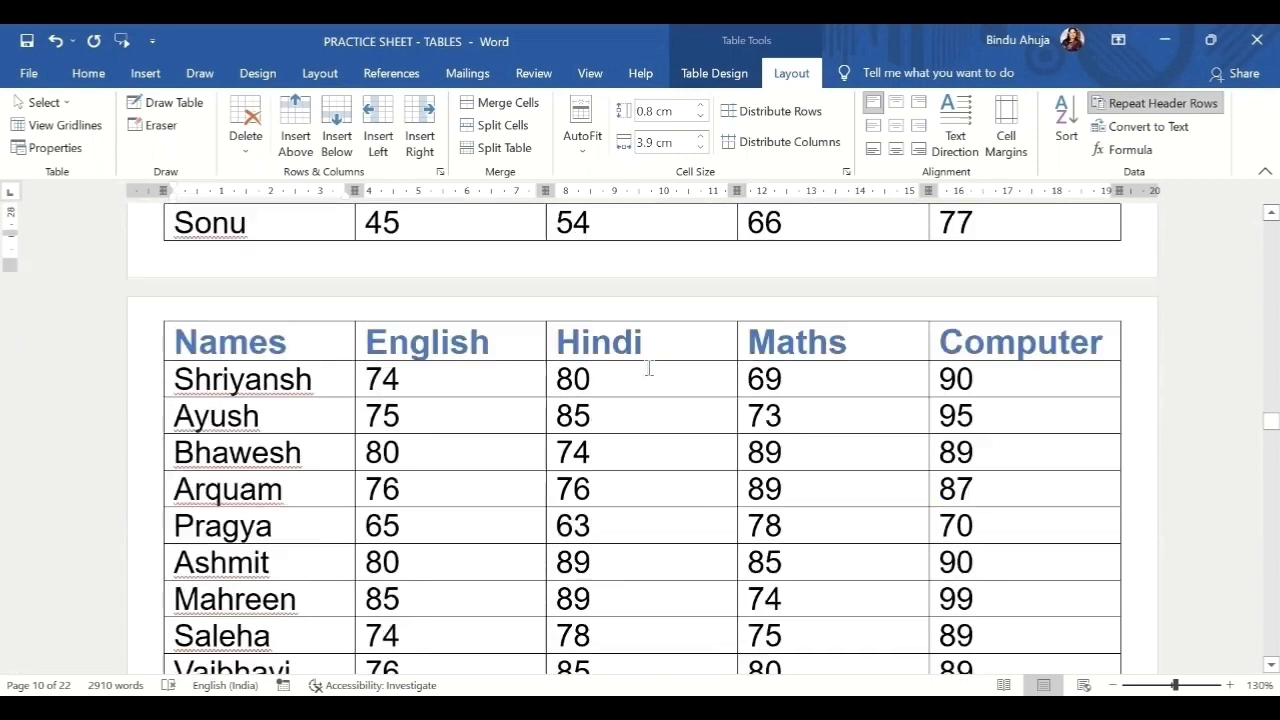
scroll(1003, 331, down, 9)
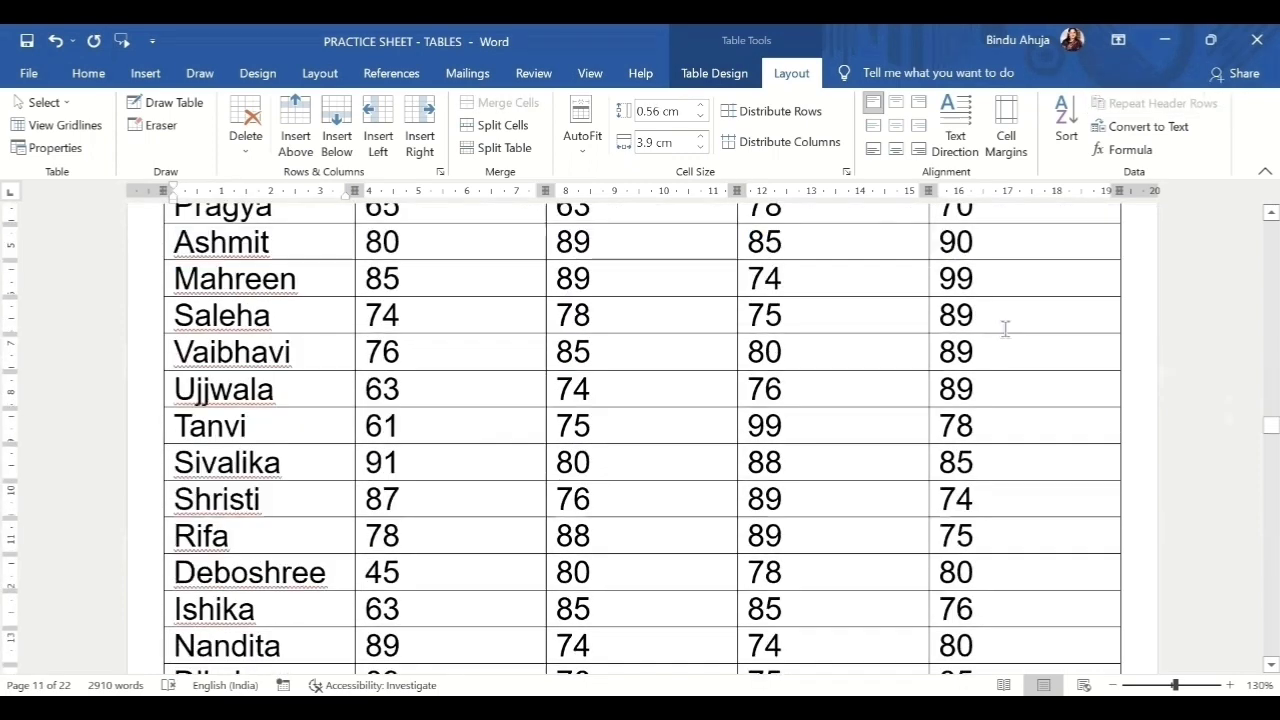
scroll(1004, 331, down, 15)
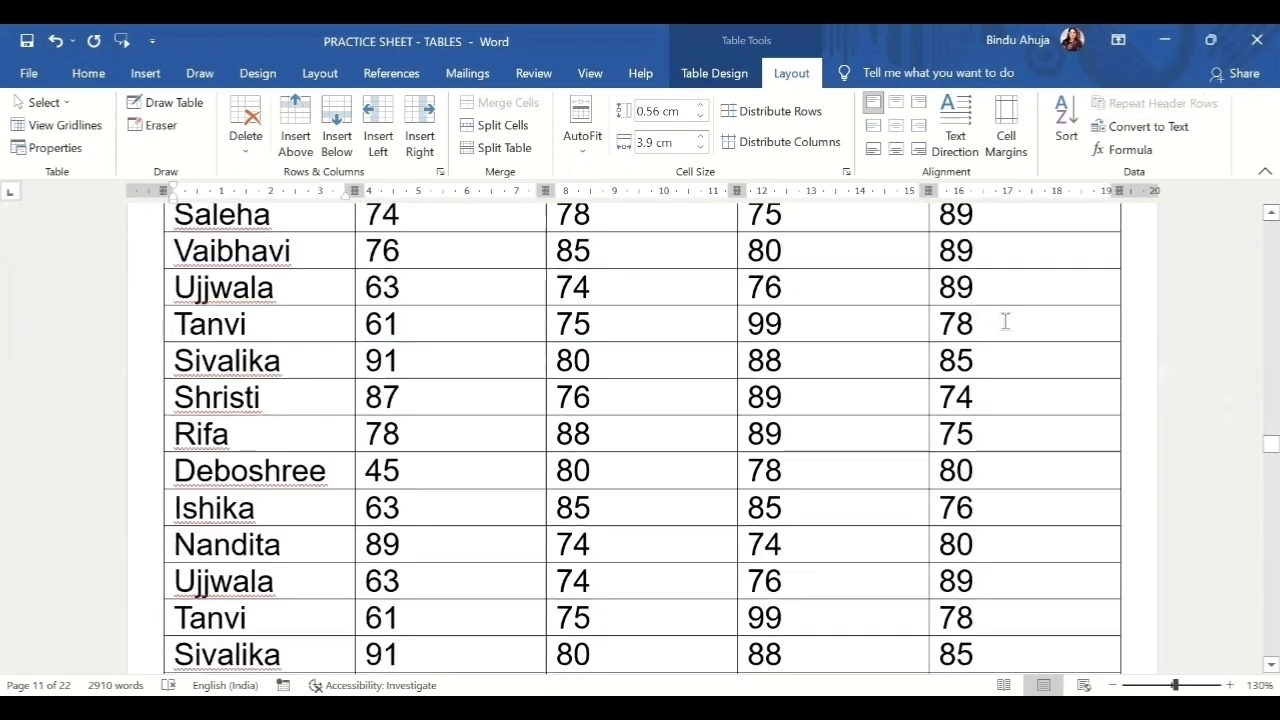
scroll(1004, 323, down, 15)
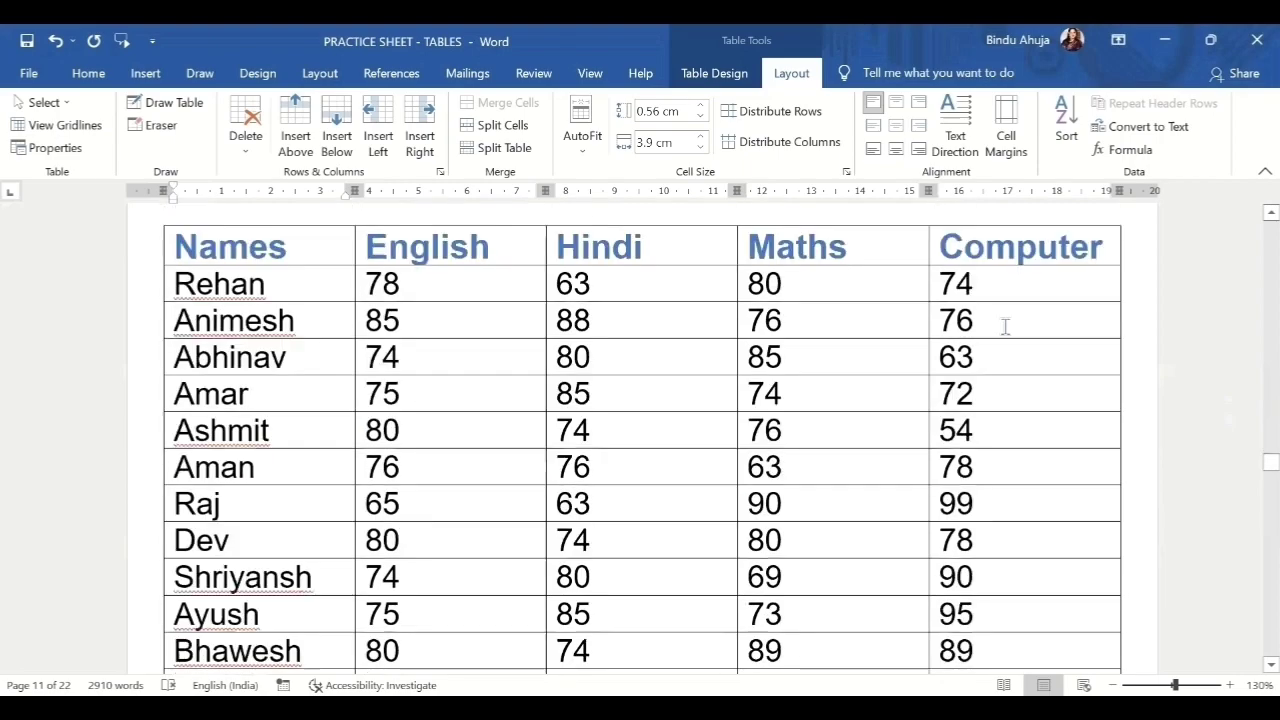
scroll(1005, 328, down, 5)
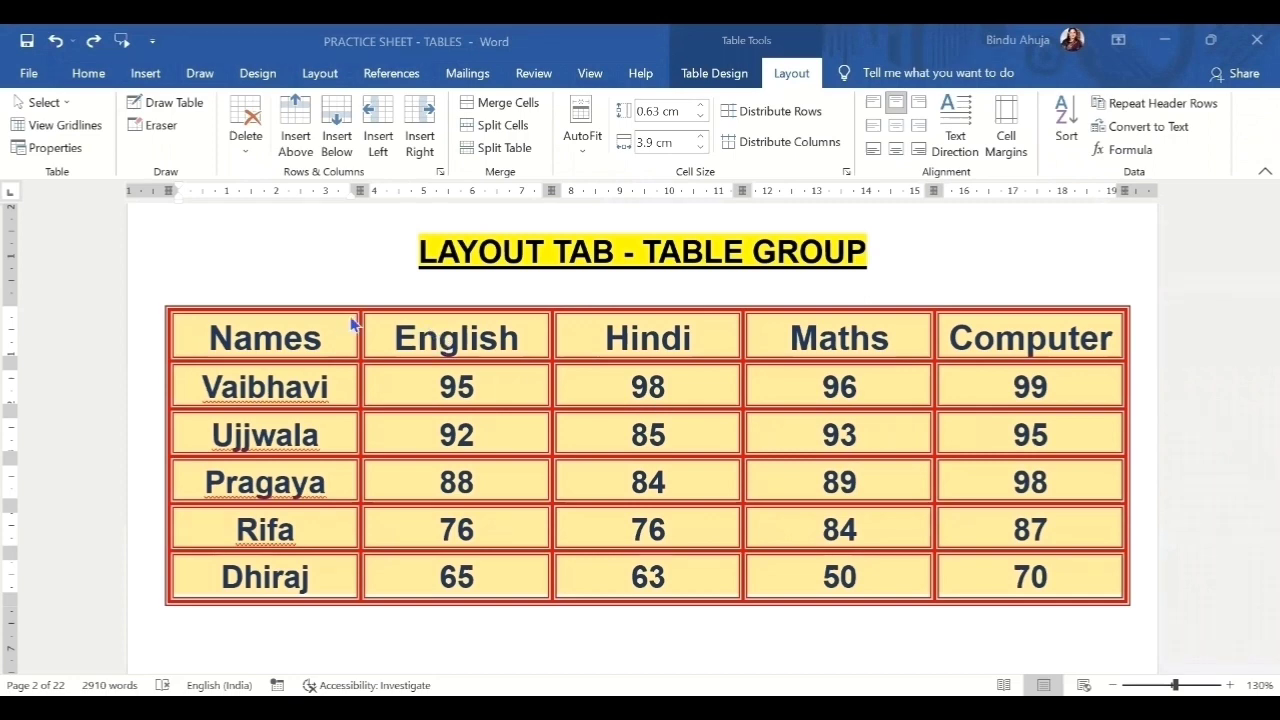
Give the Names, English and Hindi columns a 10% preferred width, measured in percent.
drag(648, 577, 312, 342)
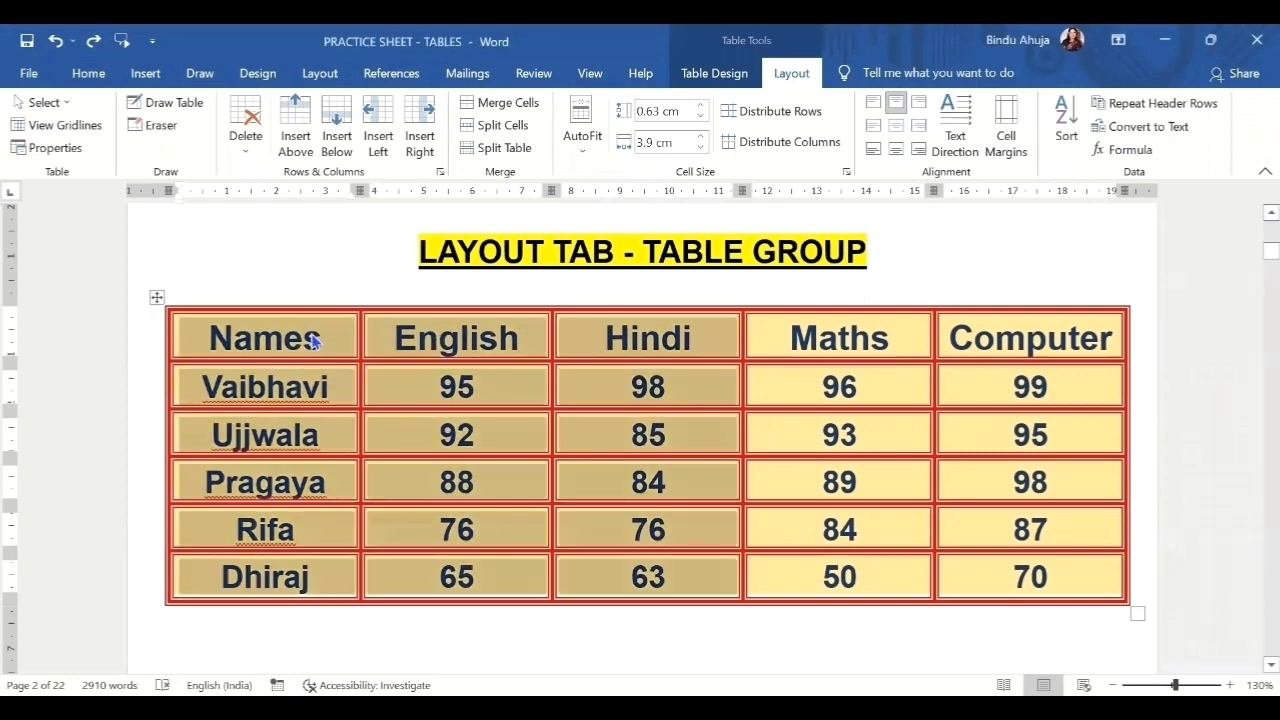
click(72, 151)
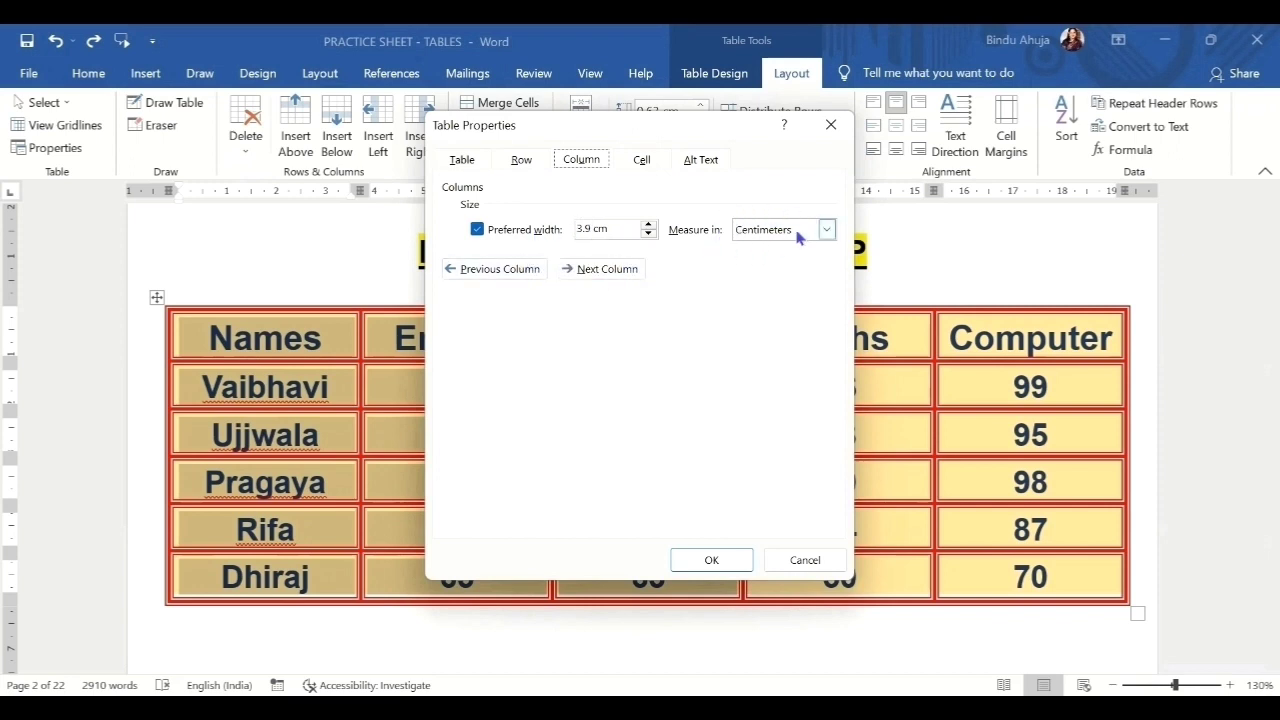
click(828, 230)
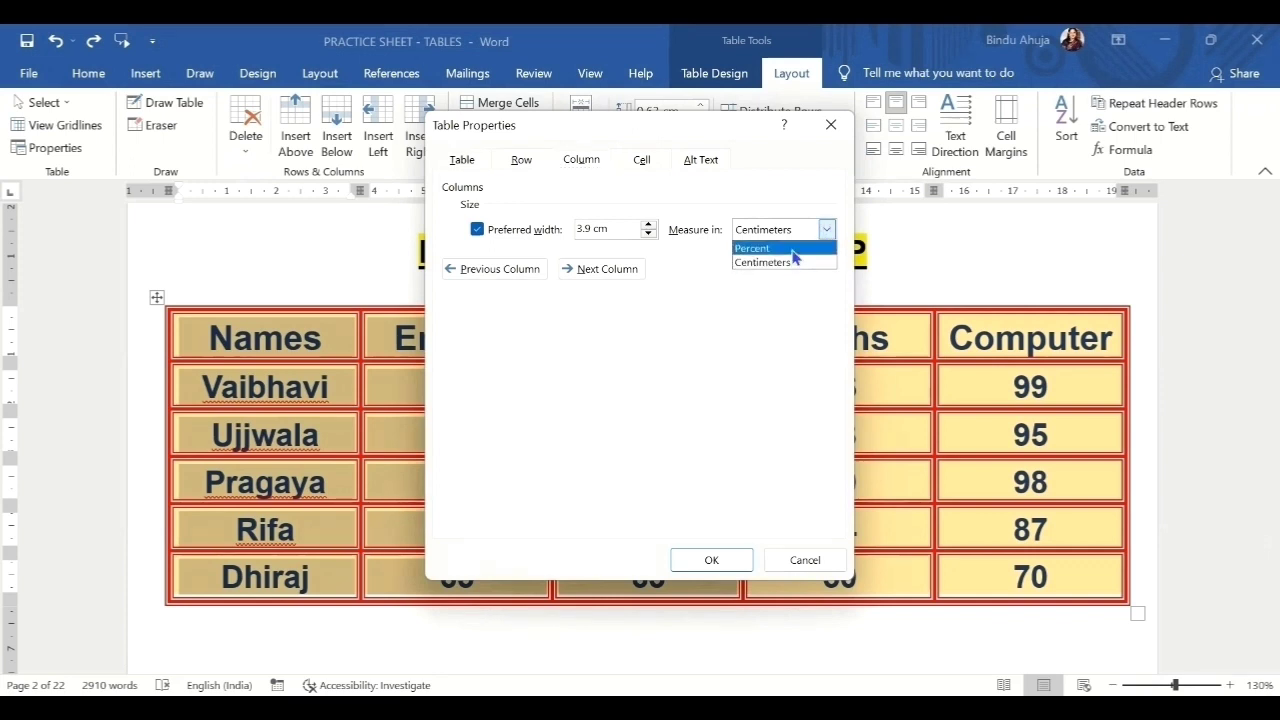
click(792, 250)
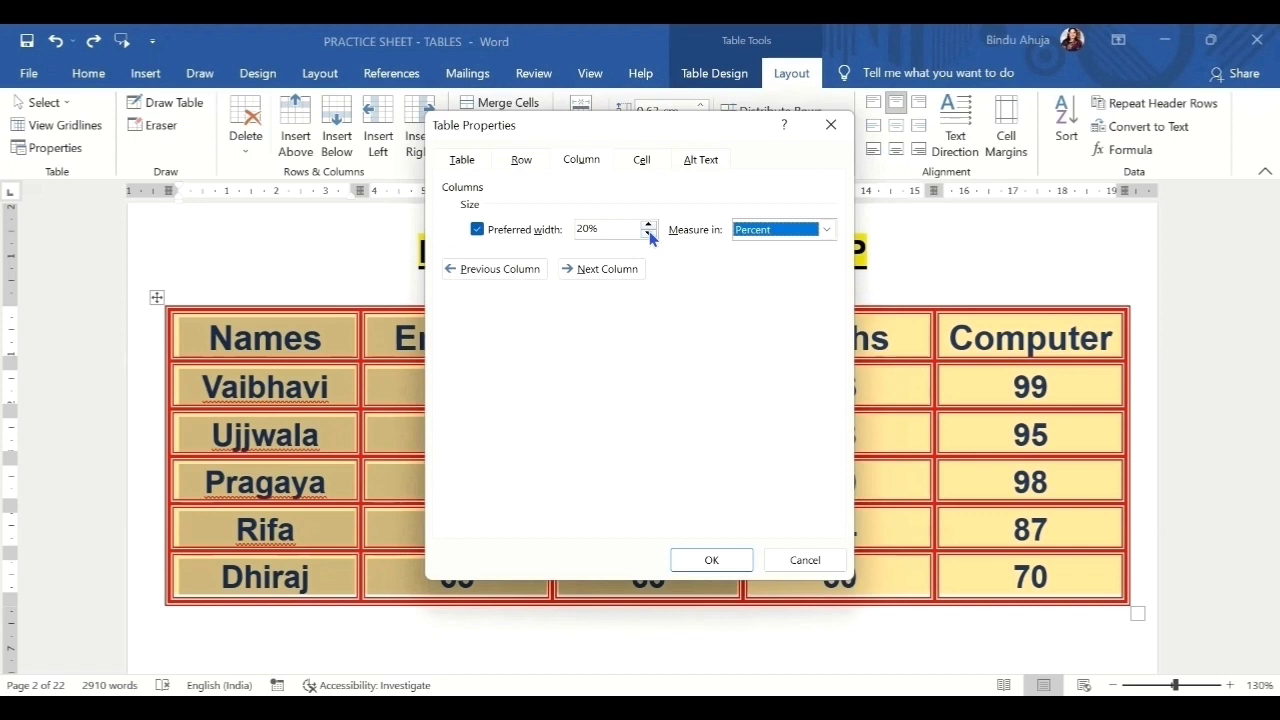
click(649, 234)
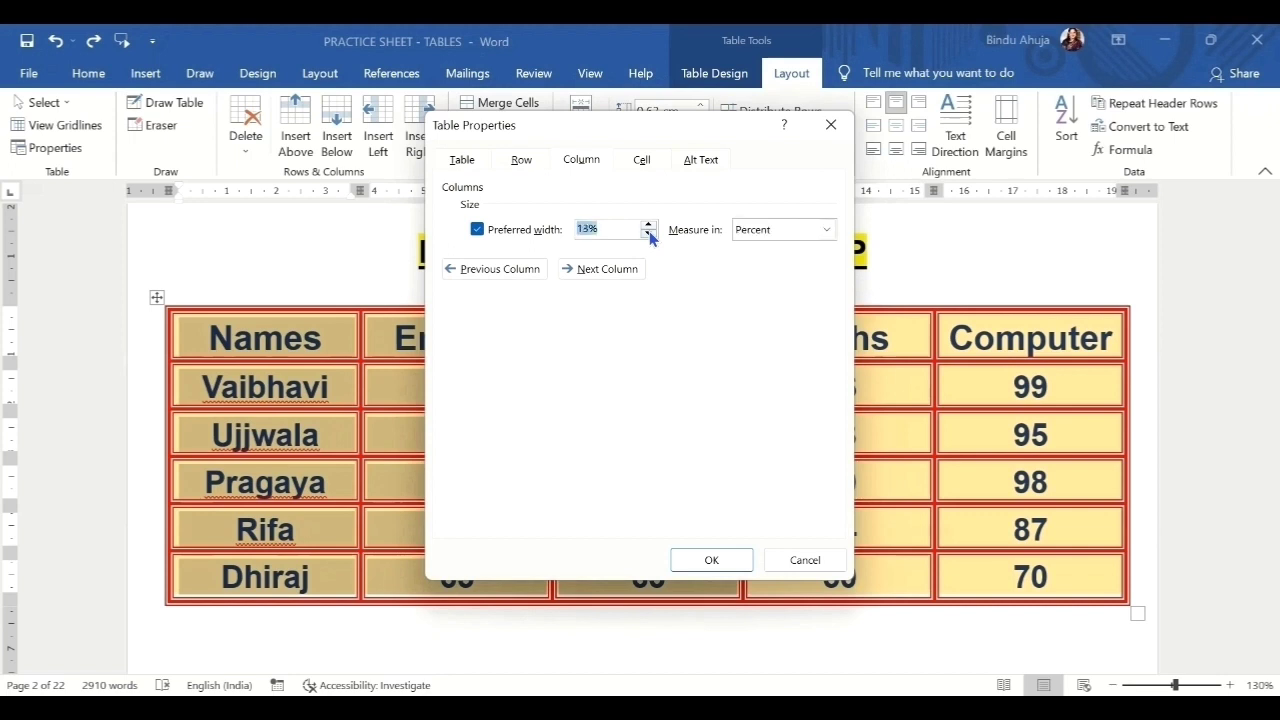
click(649, 234)
click(707, 560)
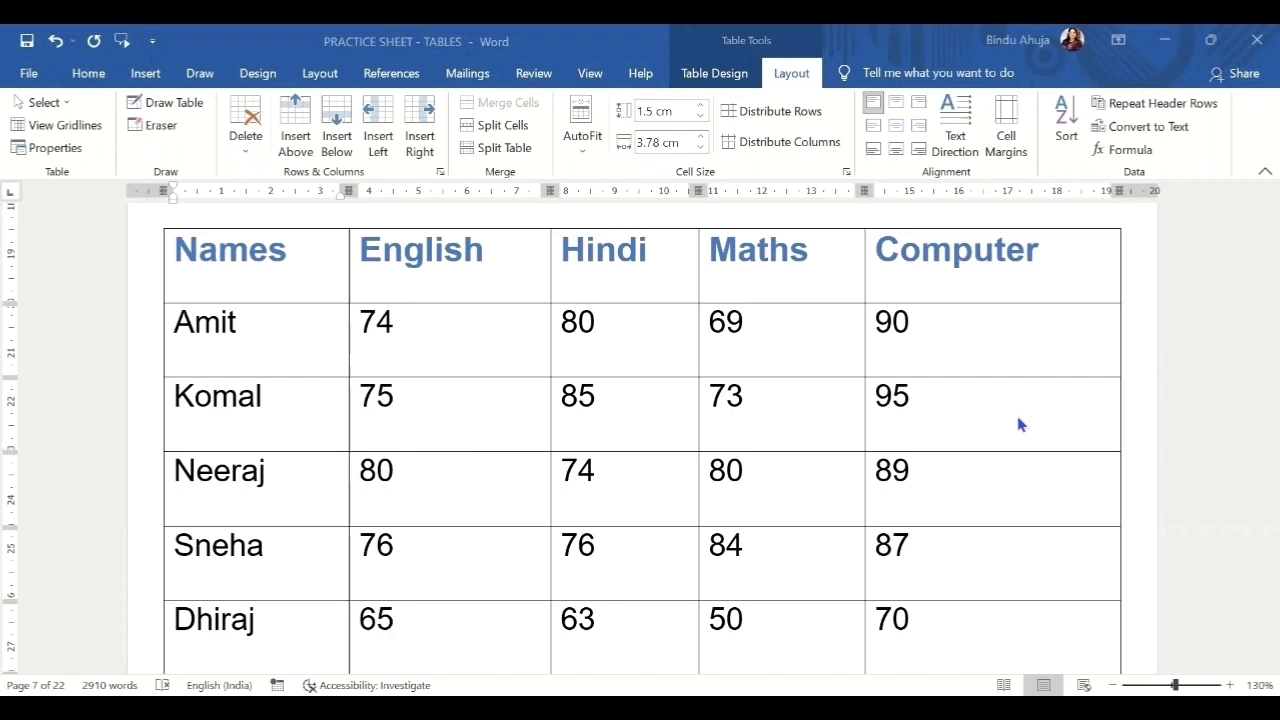
Give the whole Amit-to-Dhiraj table a percent-based preferred cell width and centered vertical alignment.
click(157, 221)
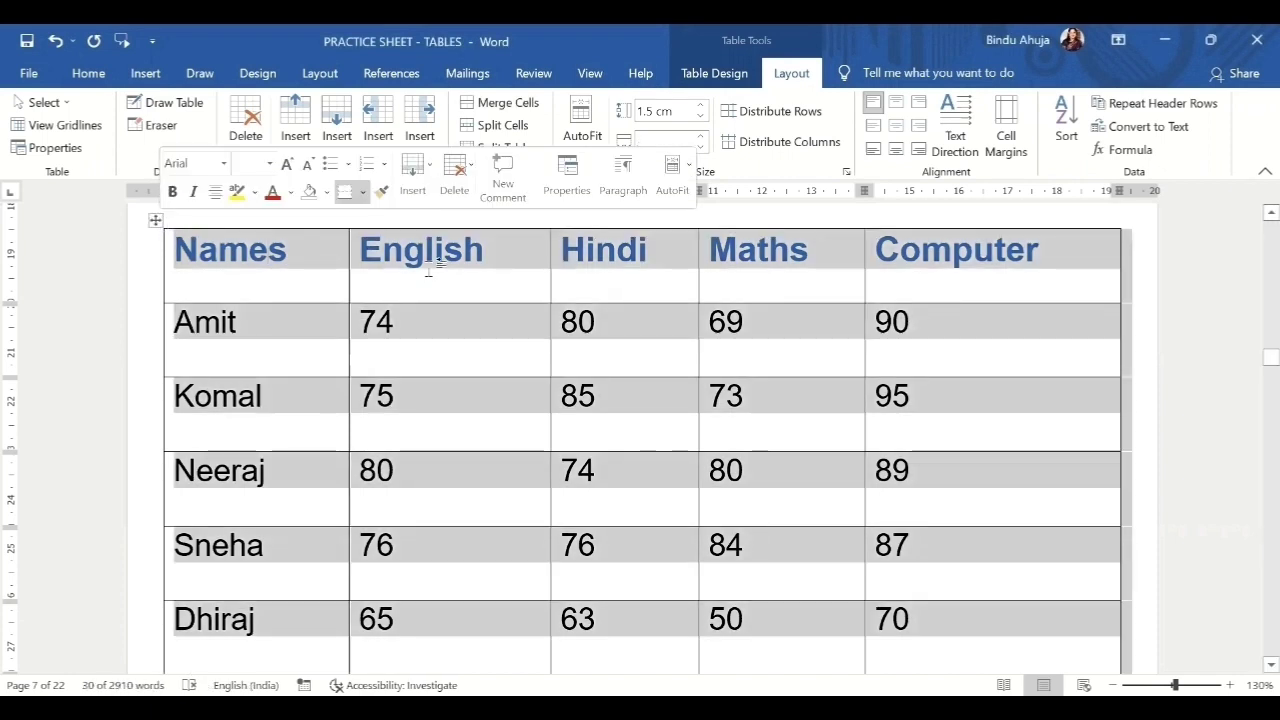
click(77, 157)
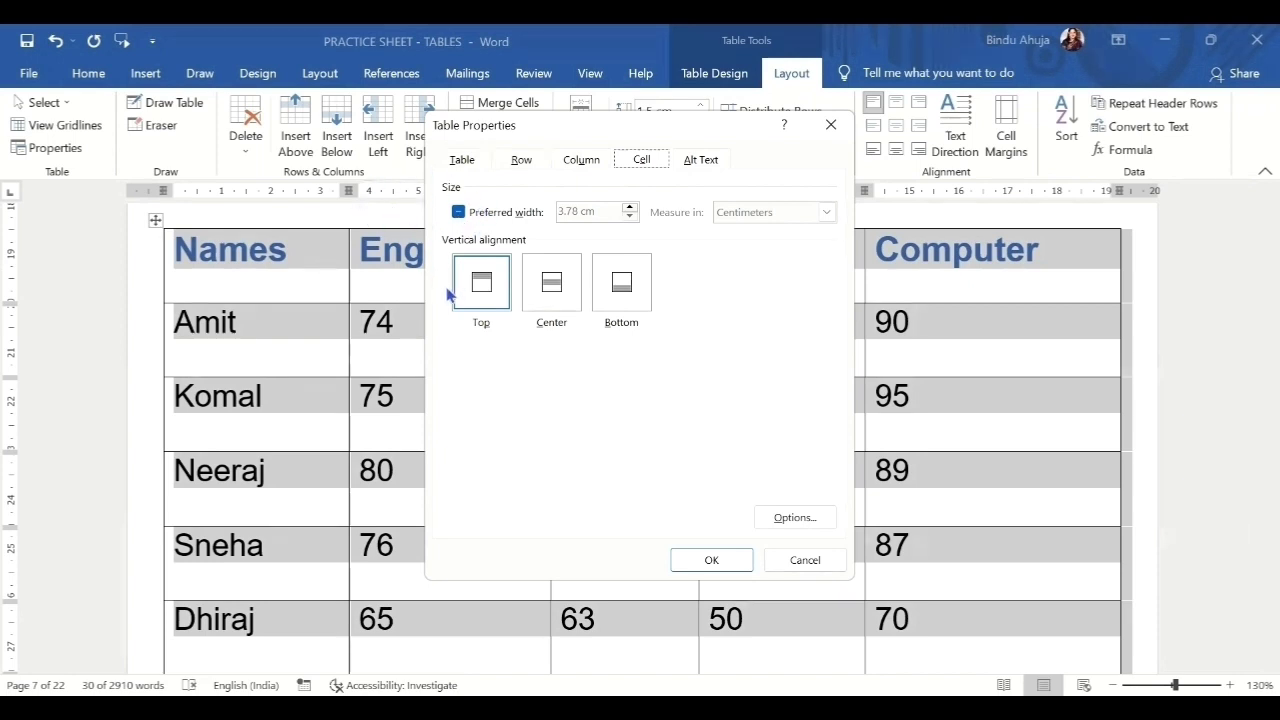
click(458, 213)
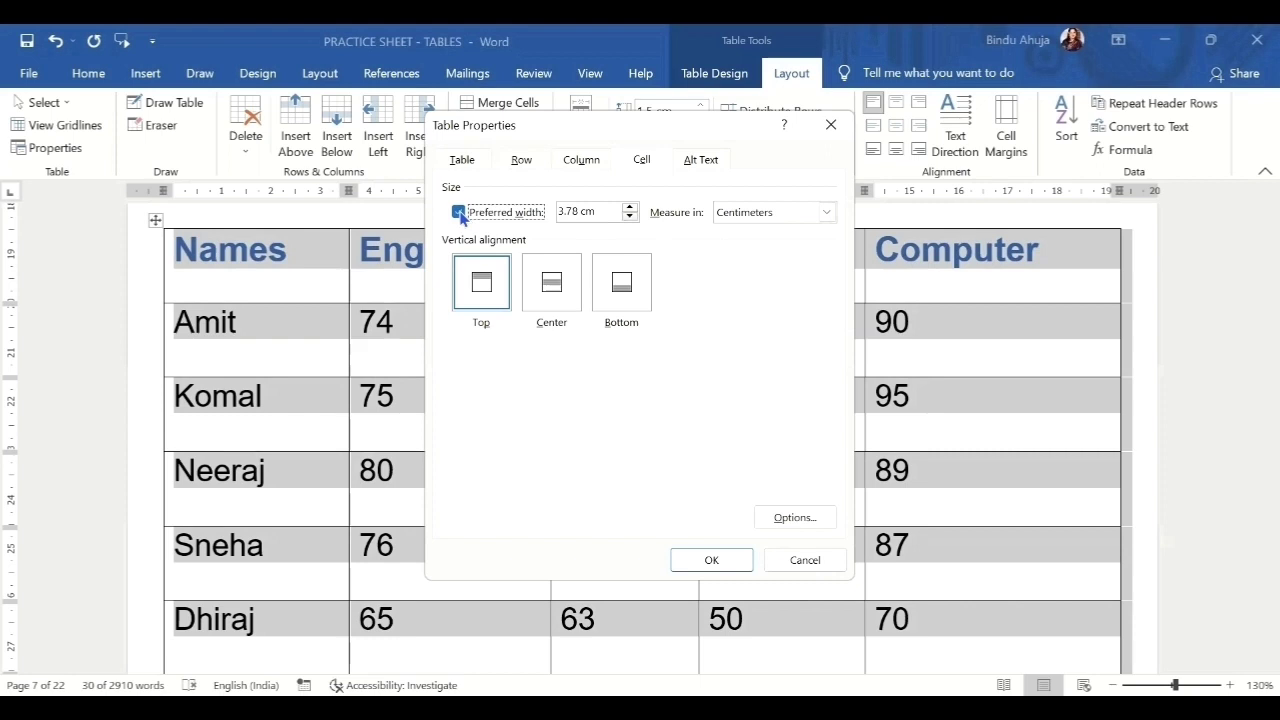
click(630, 216)
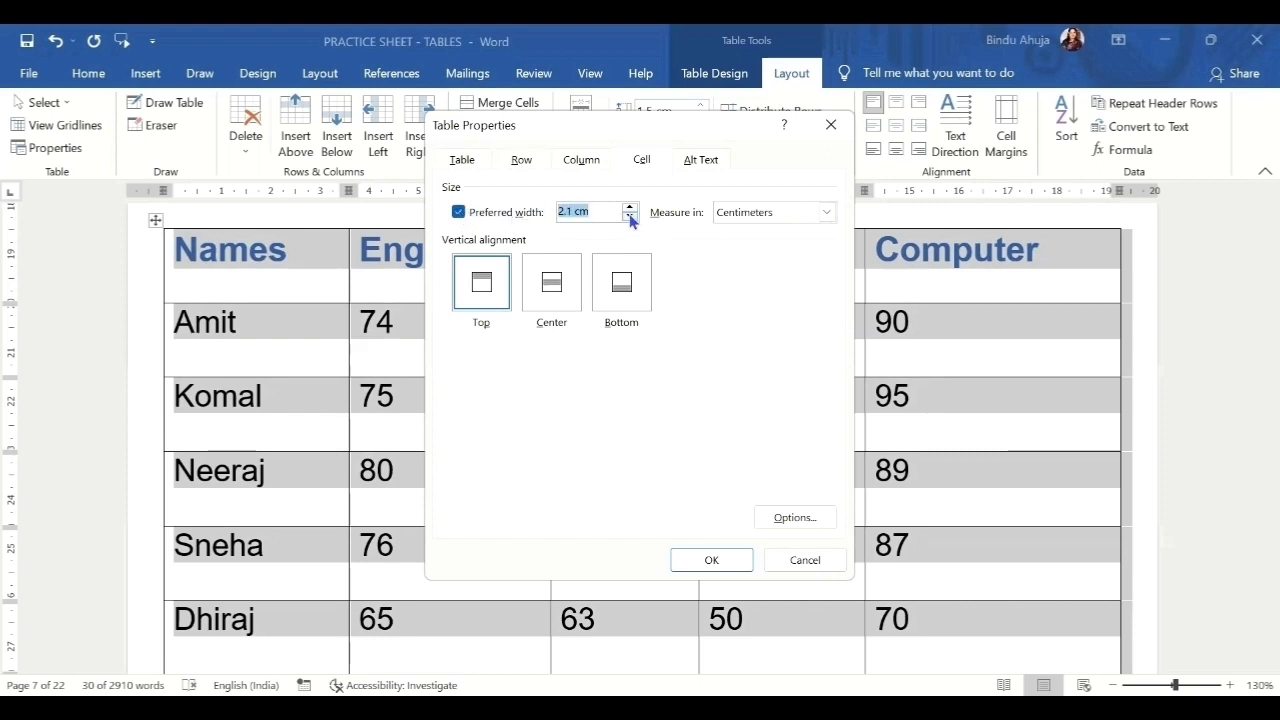
click(827, 212)
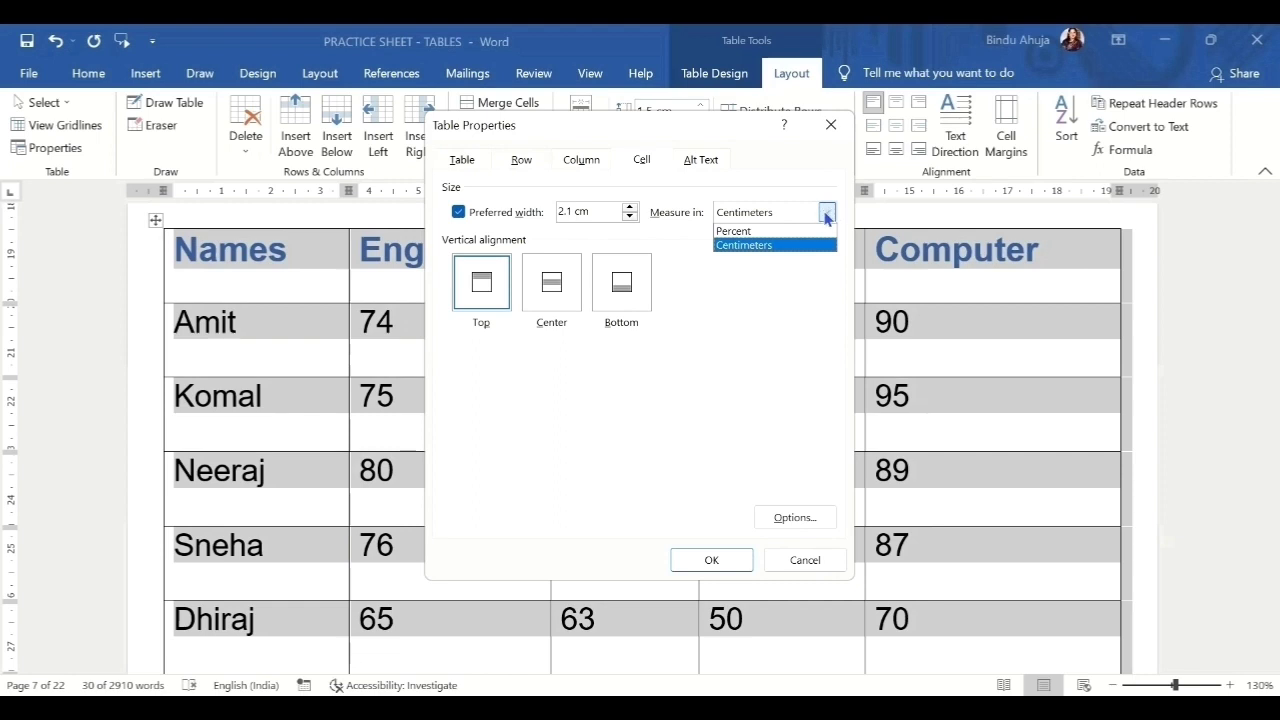
click(760, 231)
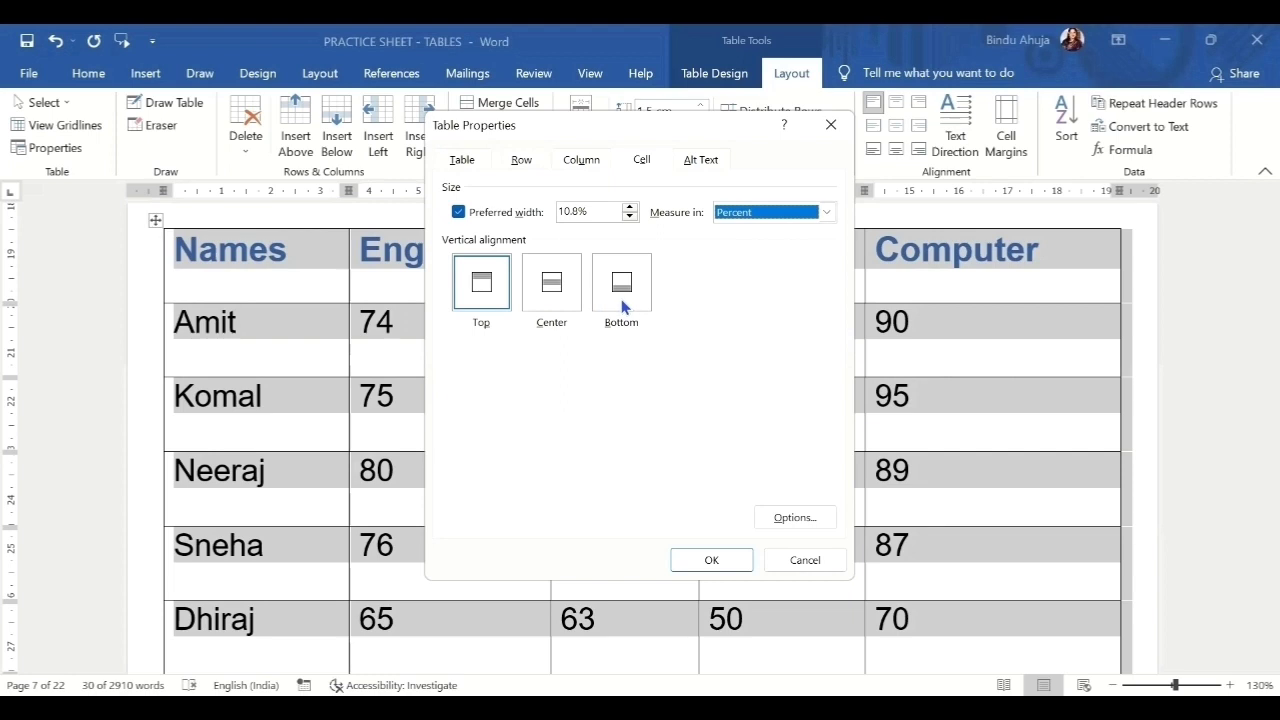
click(551, 296)
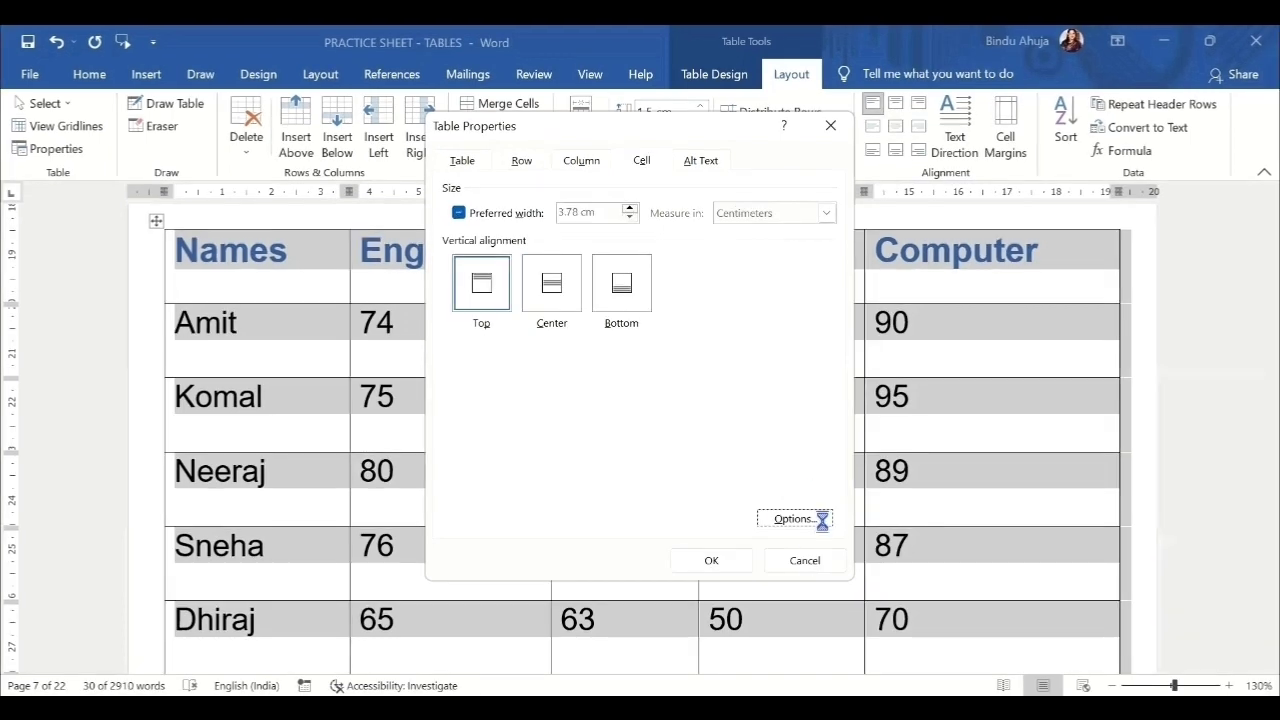
click(795, 517)
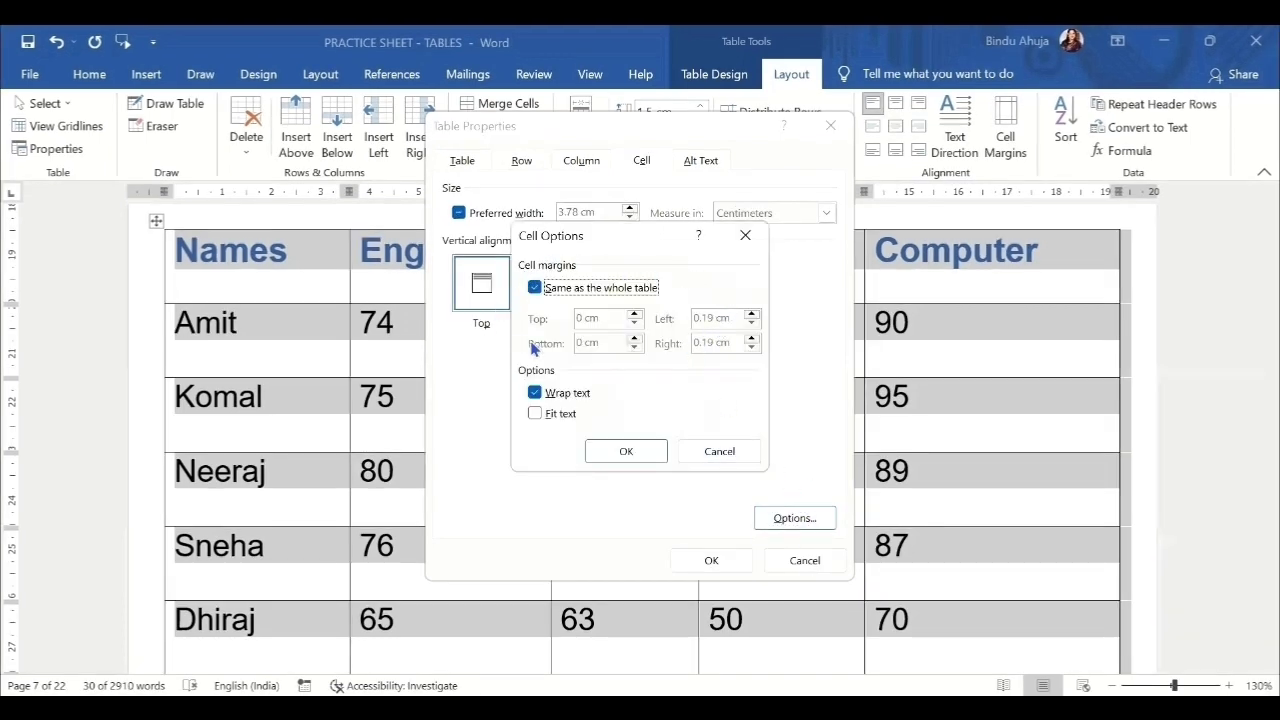
click(614, 451)
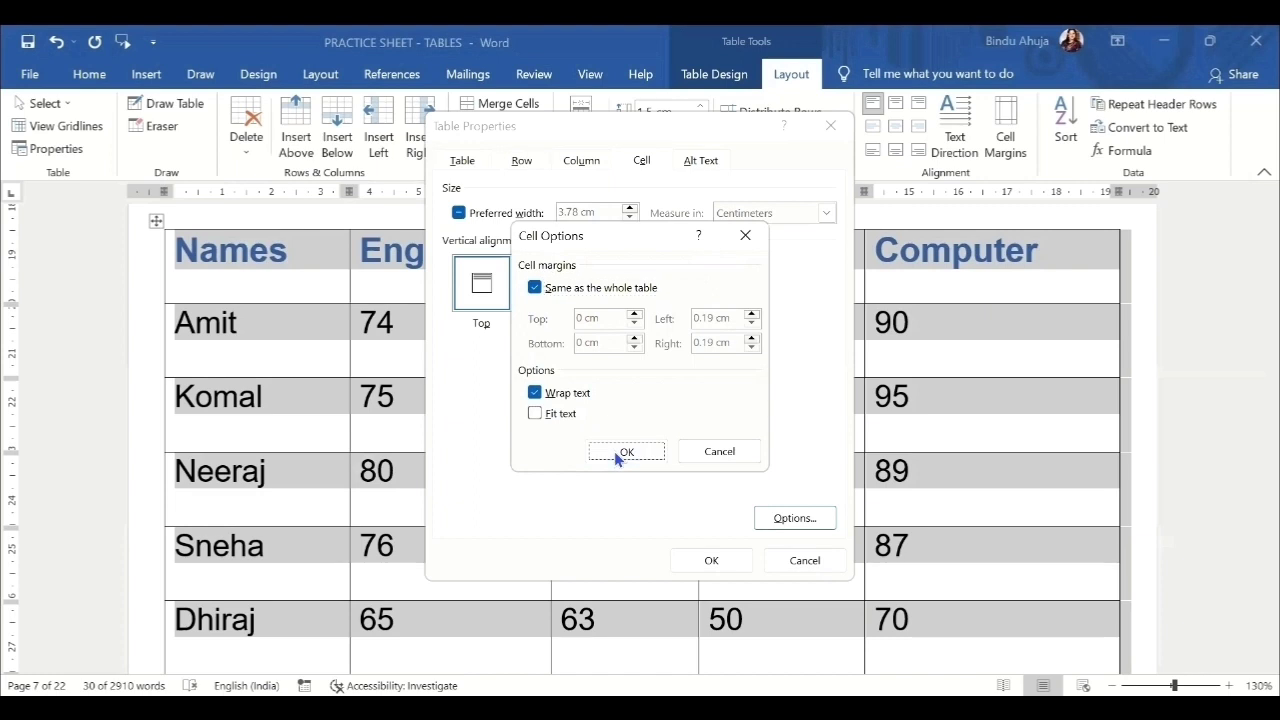
click(707, 562)
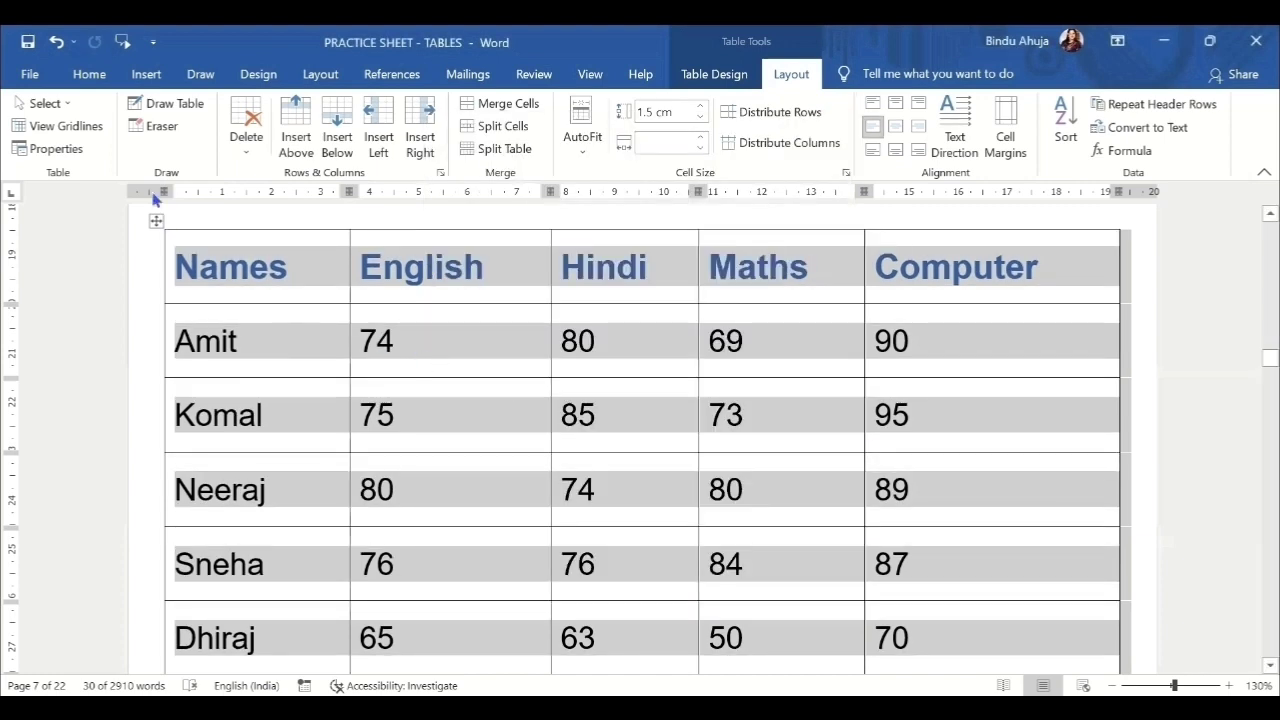
Change the table's cell vertical alignment to Bottom and apply it.
click(56, 148)
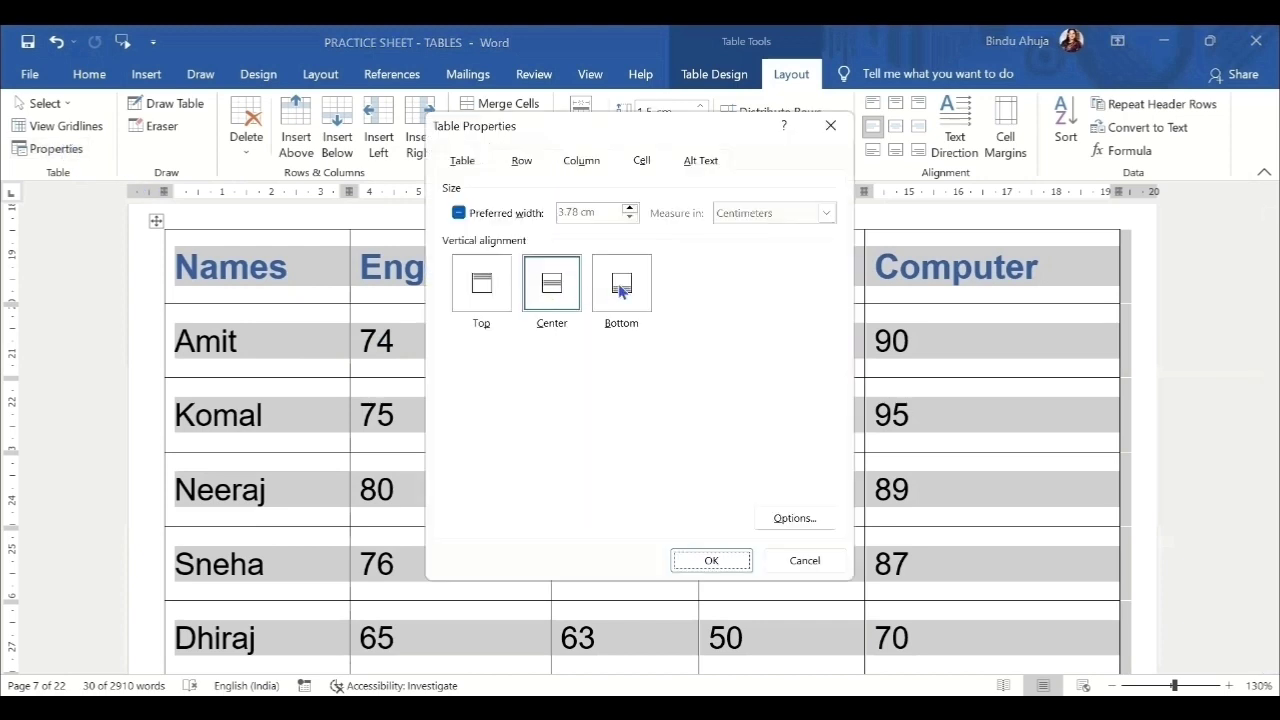
click(621, 282)
click(712, 561)
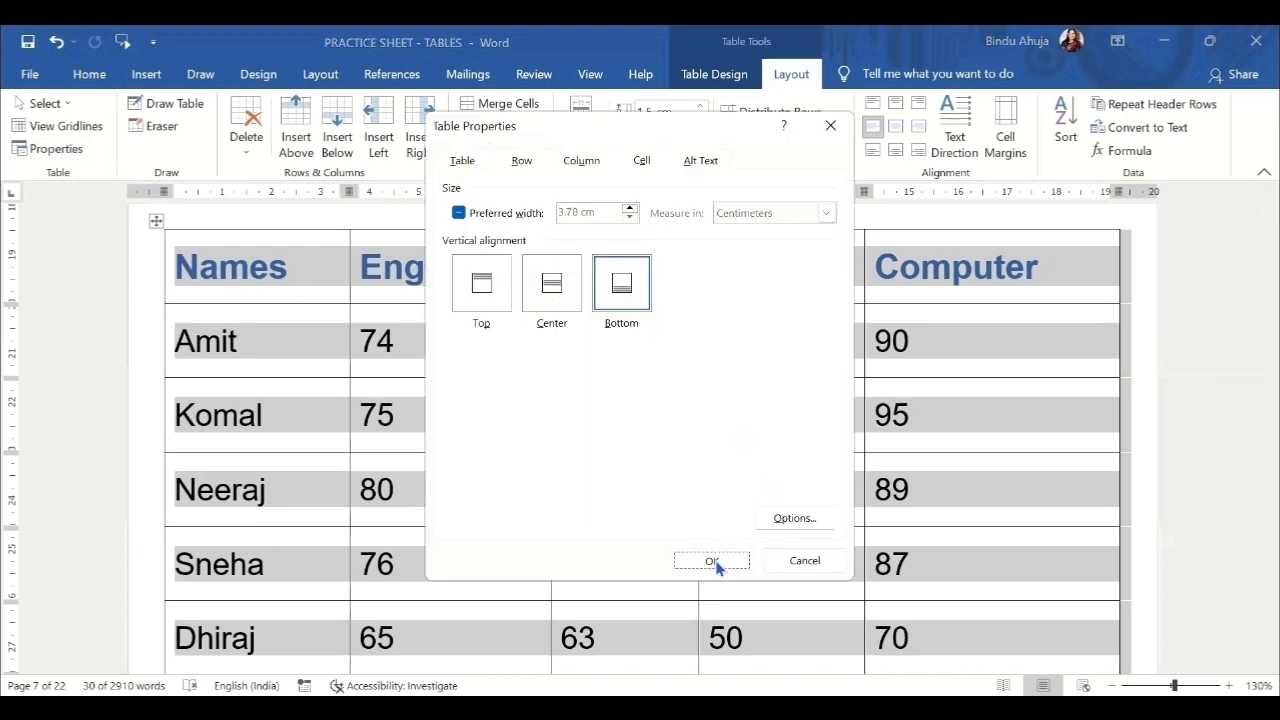
click(1023, 422)
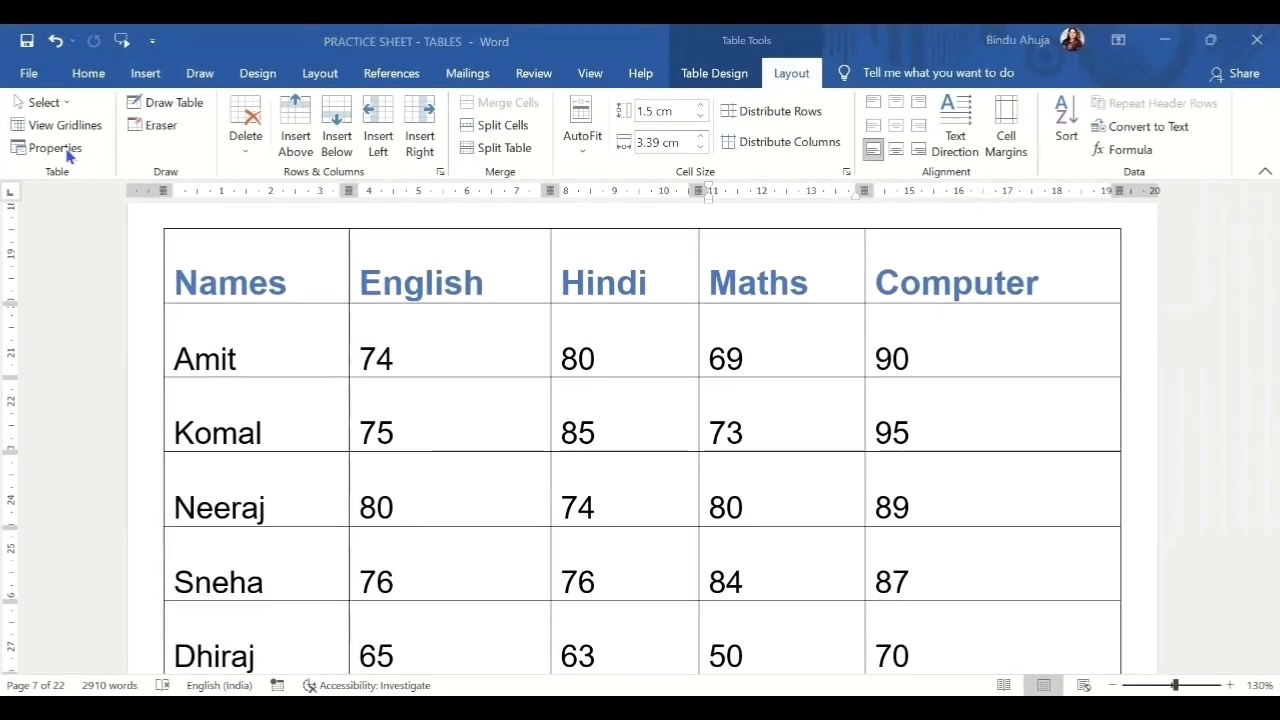
Review the table's Alt Text settings in Table Properties, then close the dialog.
click(67, 151)
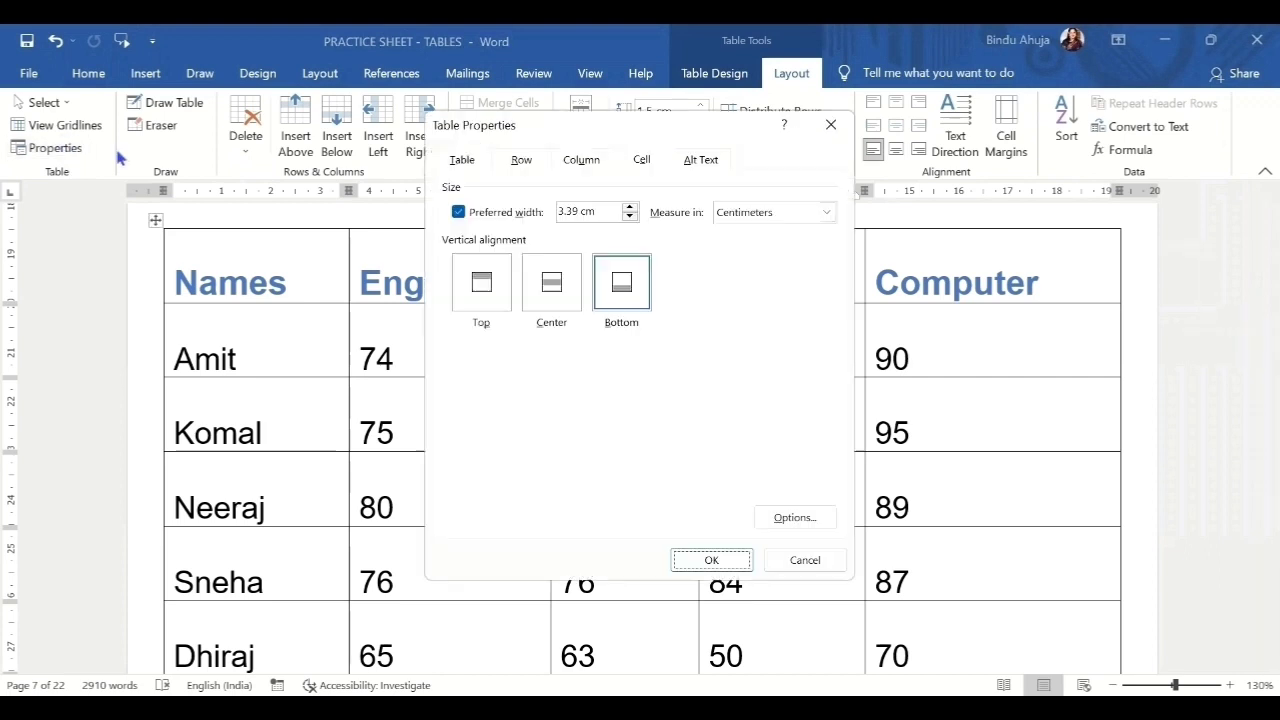
click(701, 160)
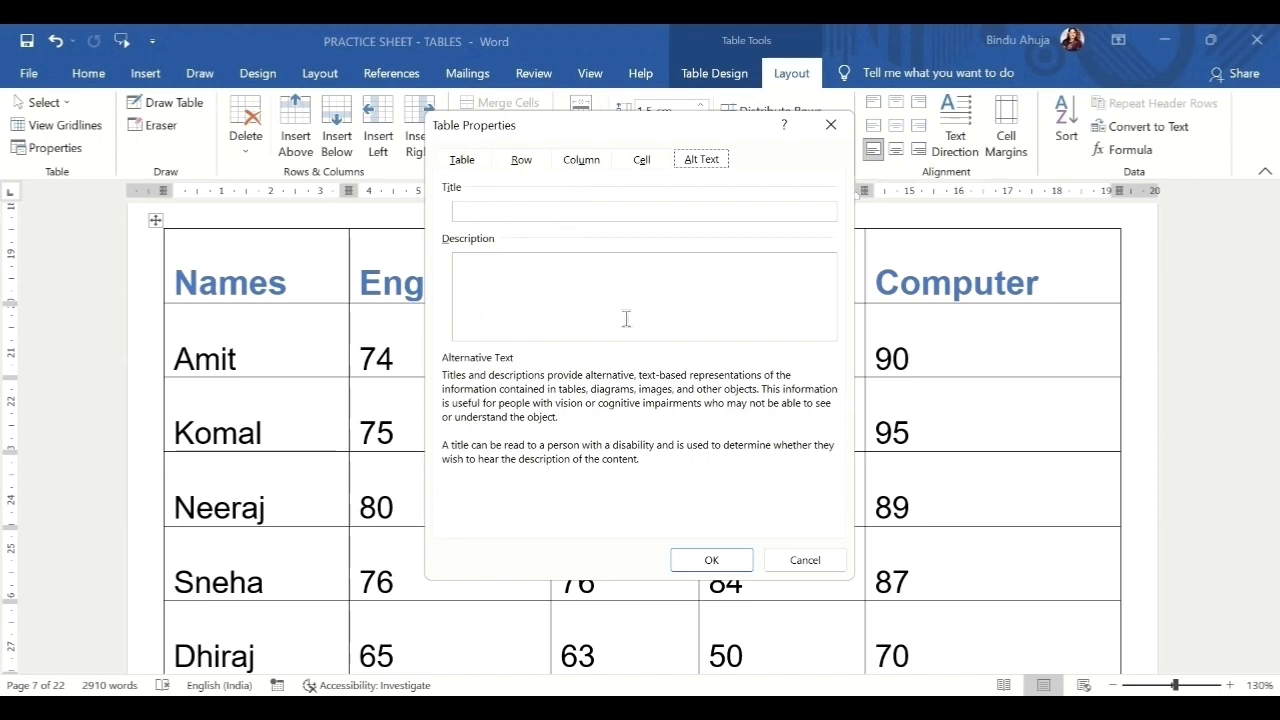
click(730, 565)
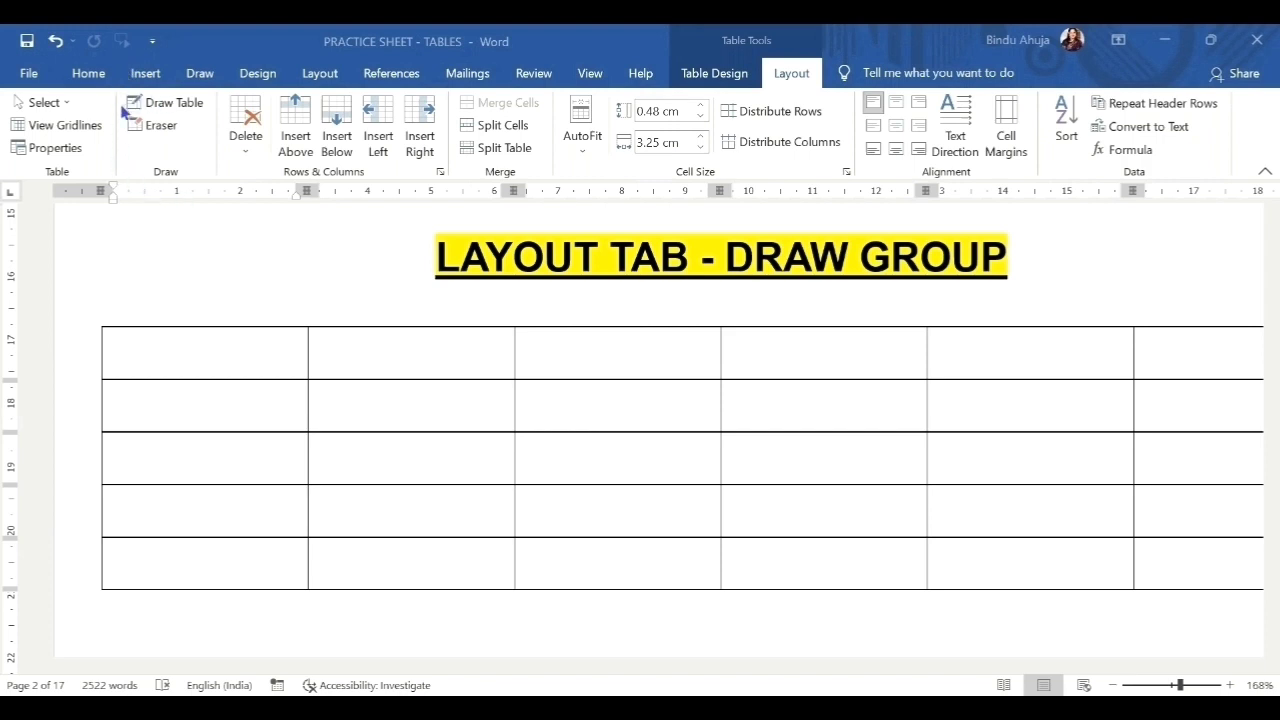
Draw a small box above the title, plus extra cell borders through the table's first three rows.
click(174, 103)
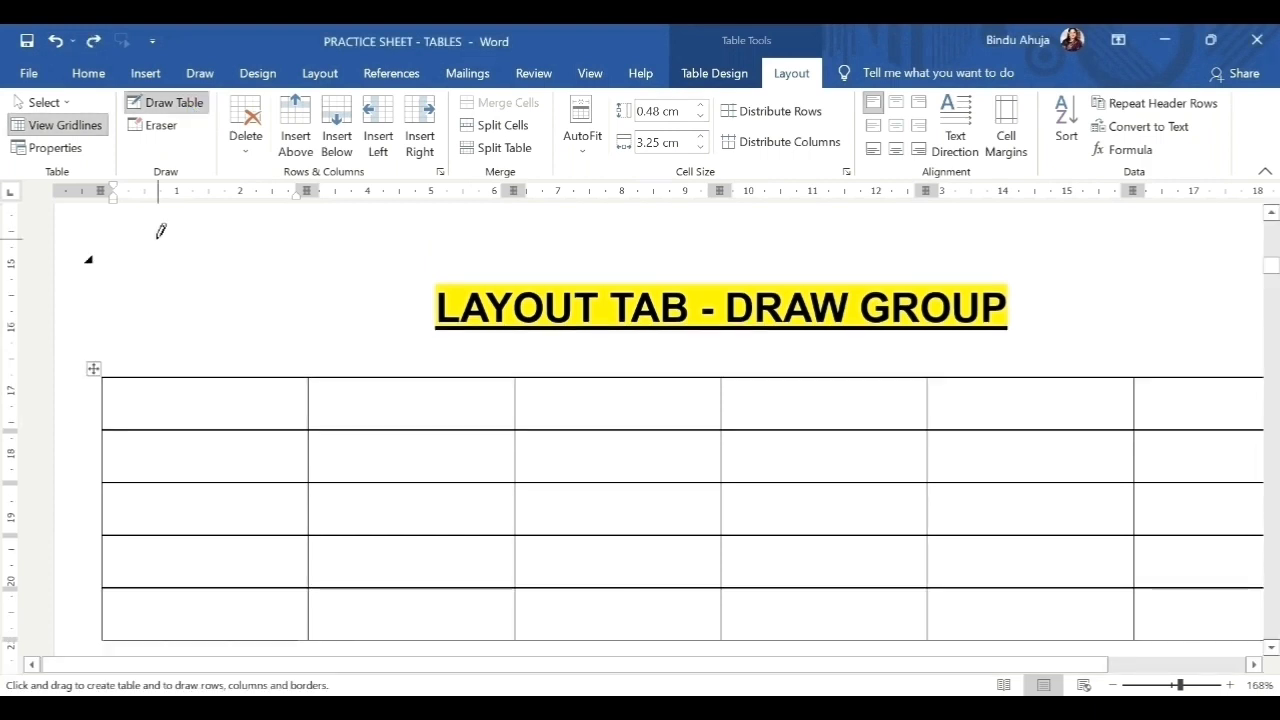
drag(158, 240, 349, 335)
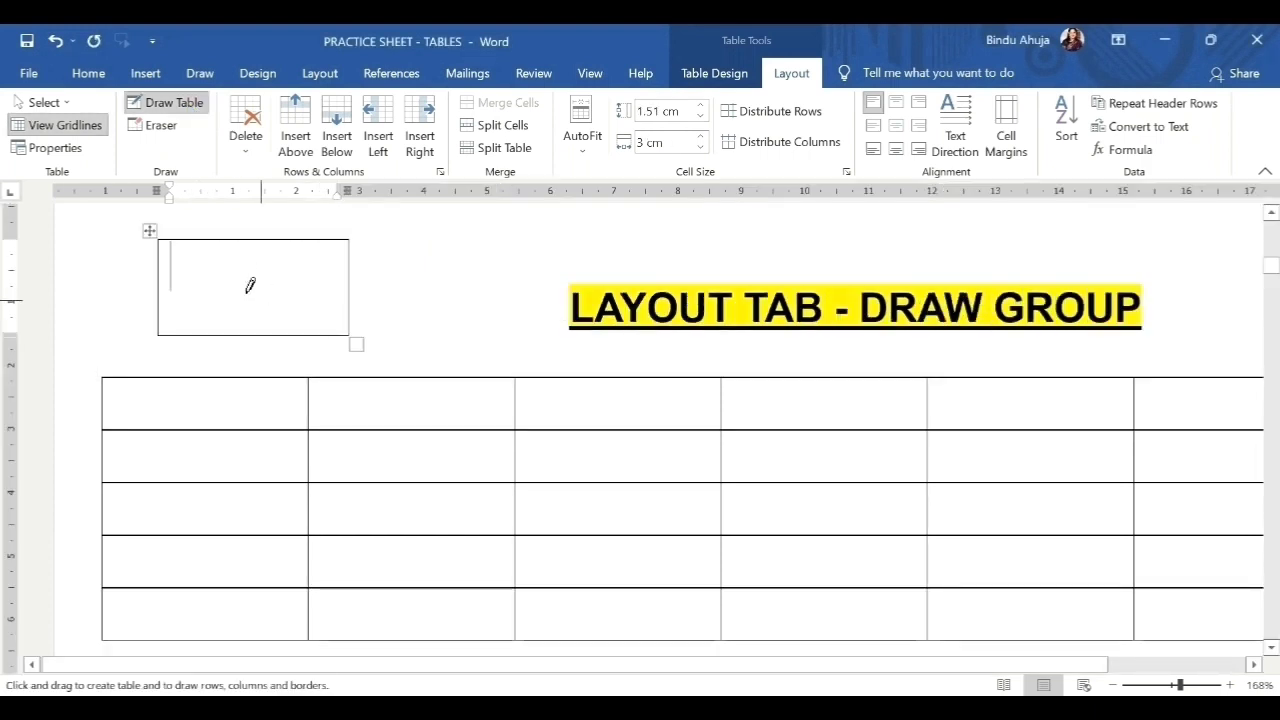
drag(159, 241, 349, 334)
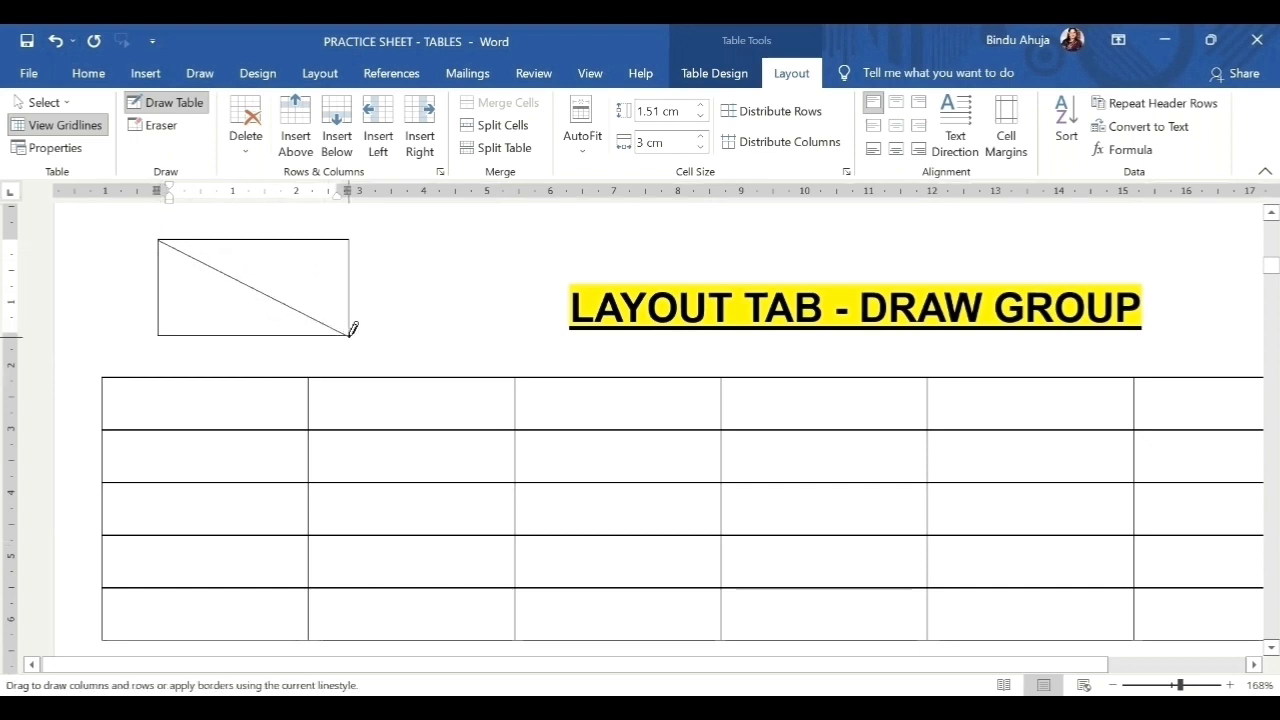
drag(208, 378, 208, 428)
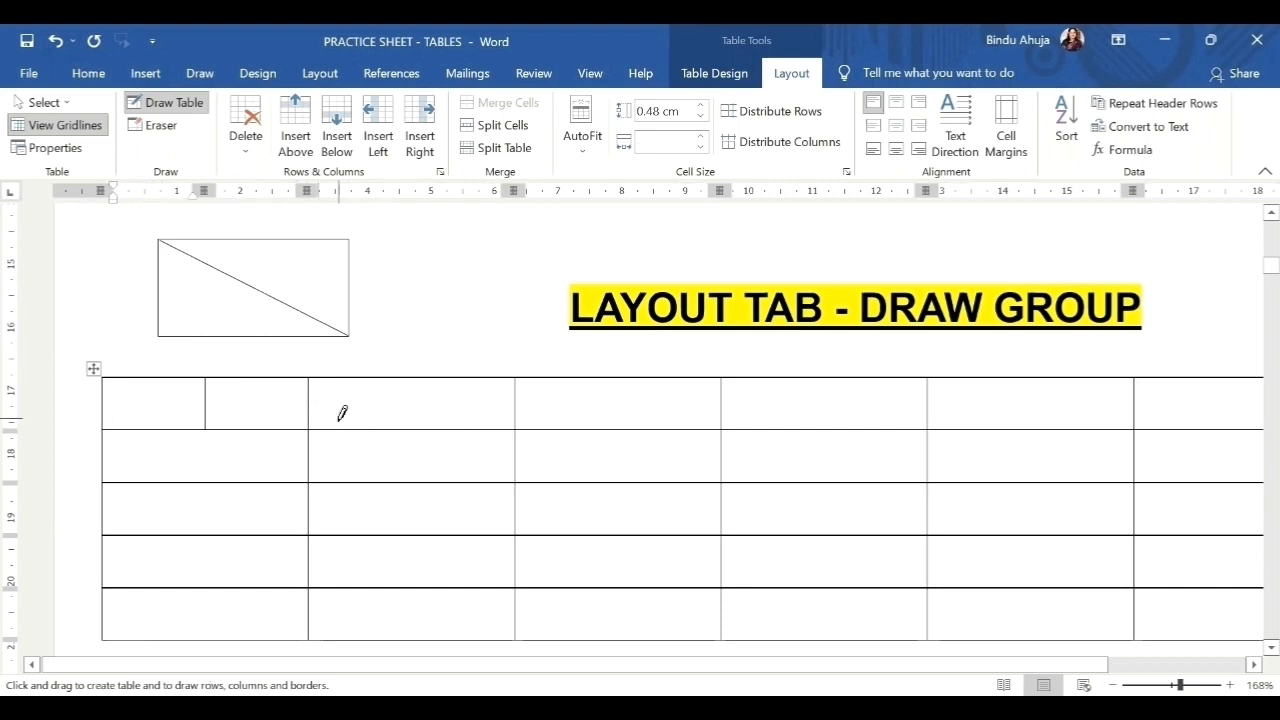
mouse_move(359, 473)
mouse_down()
mouse_move(354, 431)
mouse_move(414, 466)
mouse_move(413, 480)
mouse_move(452, 490)
mouse_up()
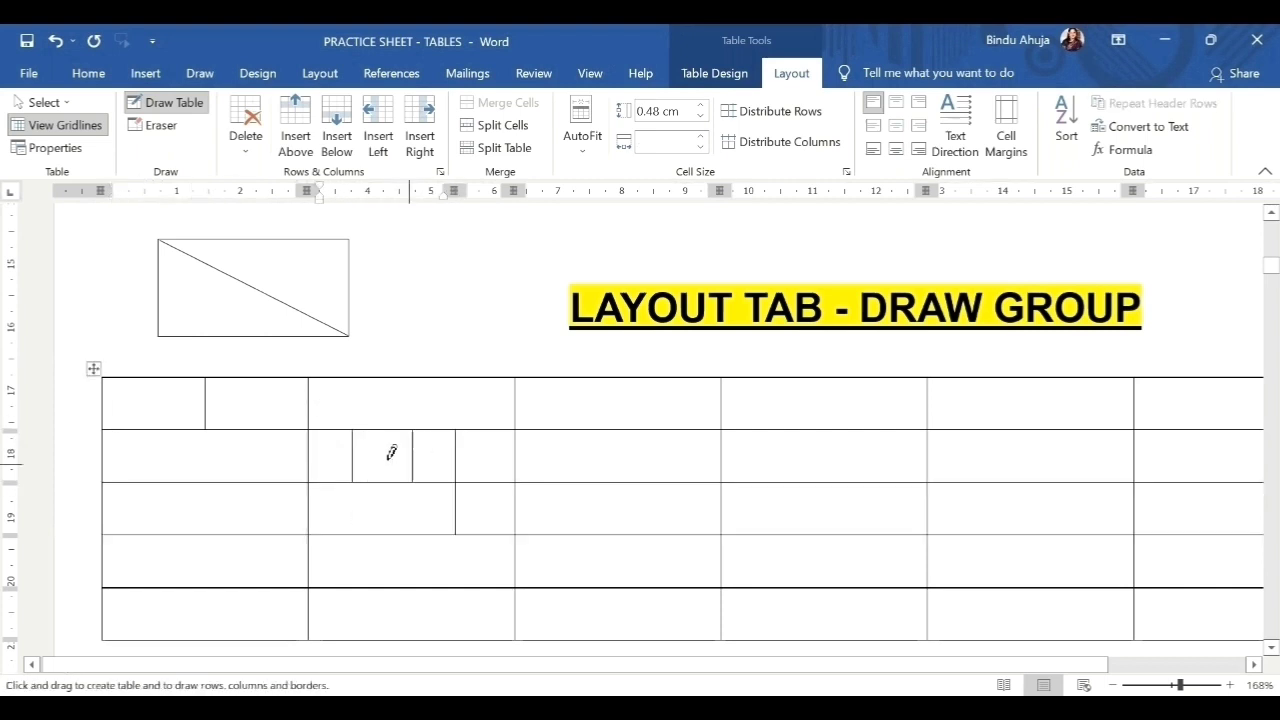
drag(316, 456, 484, 453)
click(154, 127)
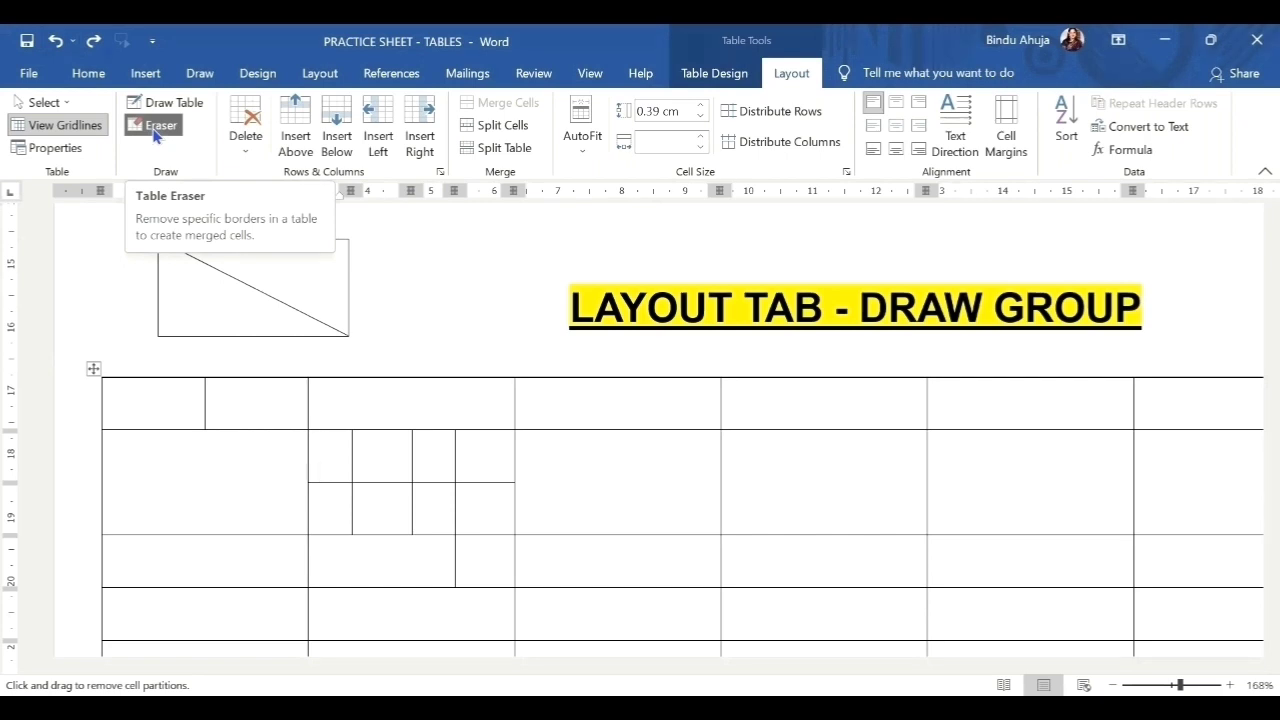
Erase the small box's diagonal and borders, removing the extra top table entirely.
click(155, 133)
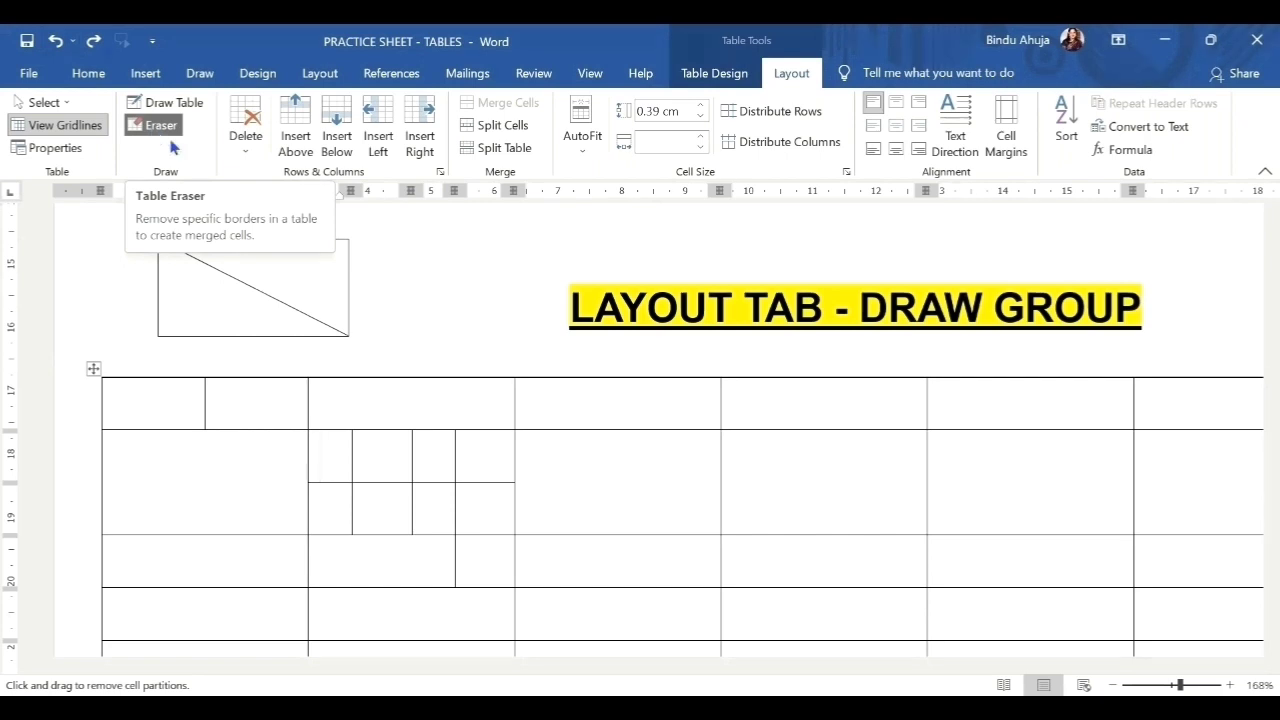
click(274, 289)
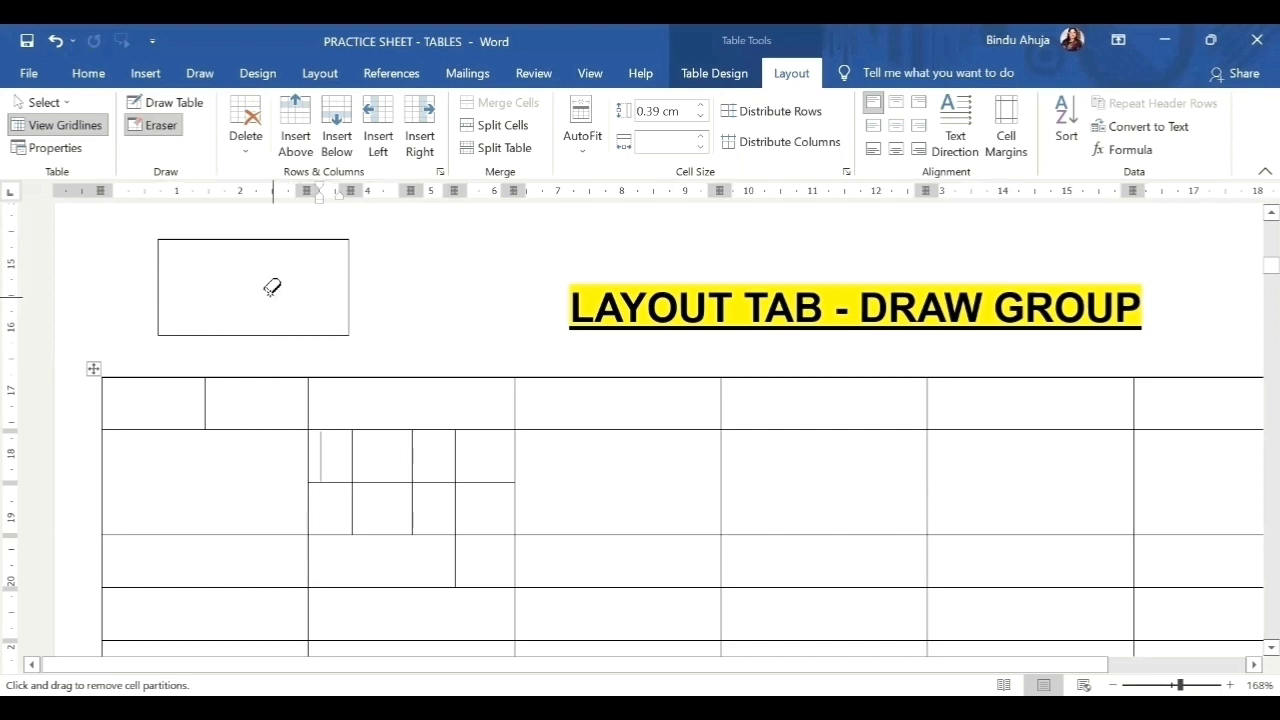
click(158, 275)
click(275, 335)
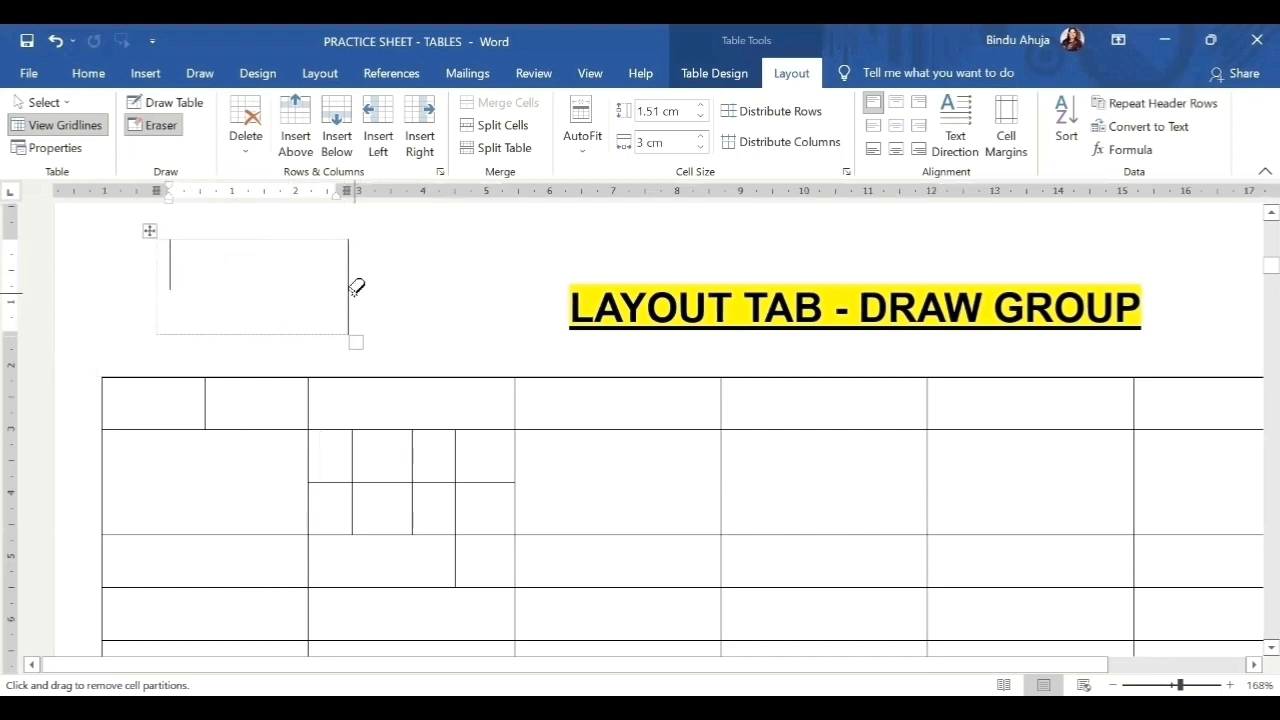
key(Escape)
click(155, 125)
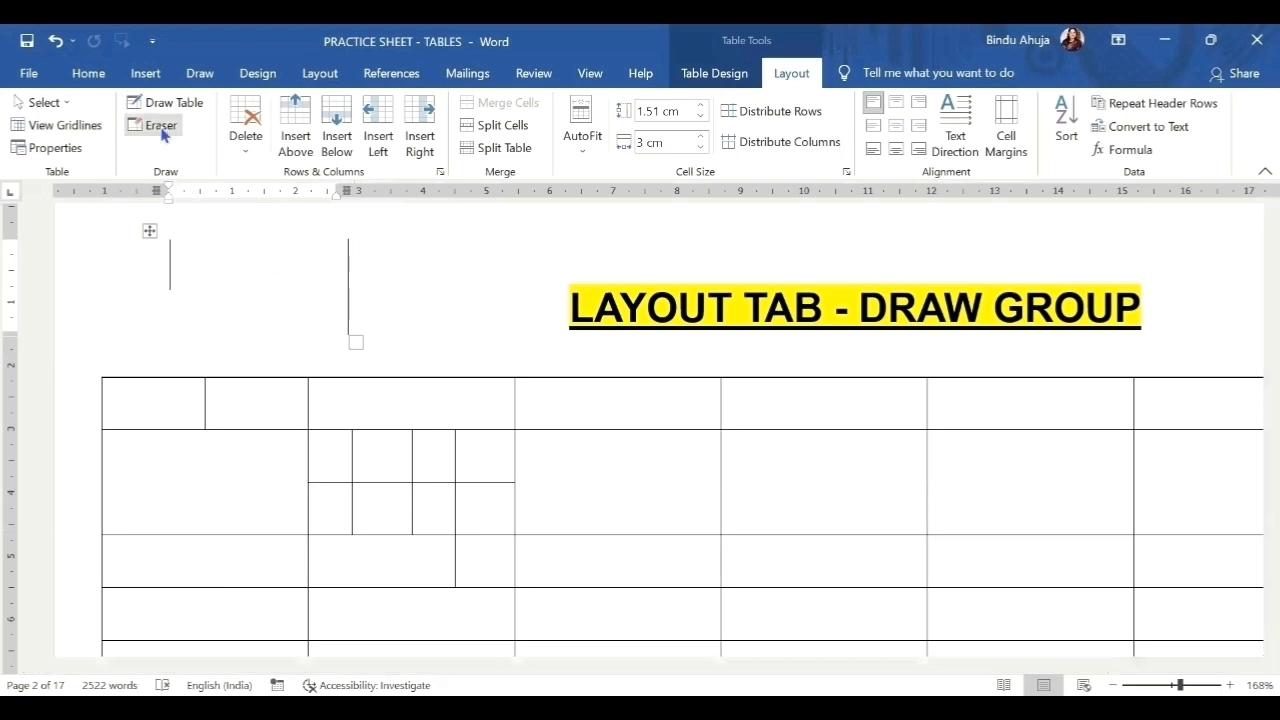
click(362, 262)
Erase several vertical and horizontal borders to merge cells in the table's top rows.
click(724, 458)
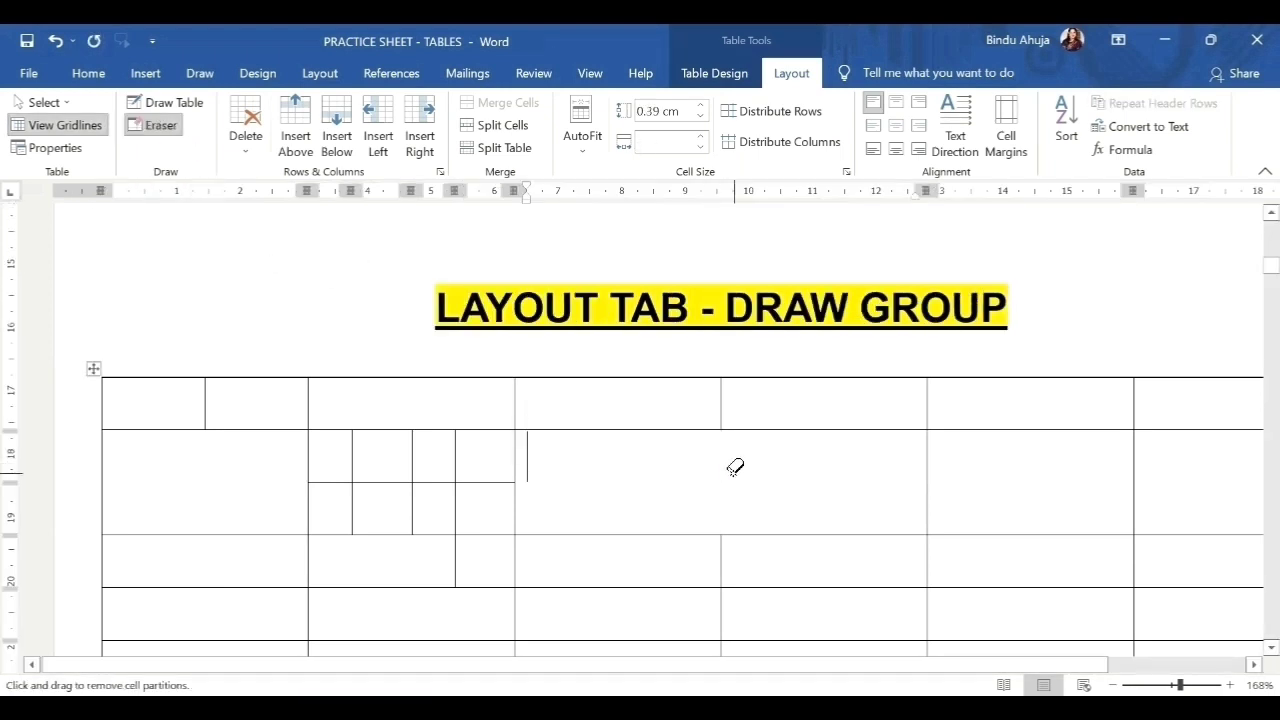
click(784, 428)
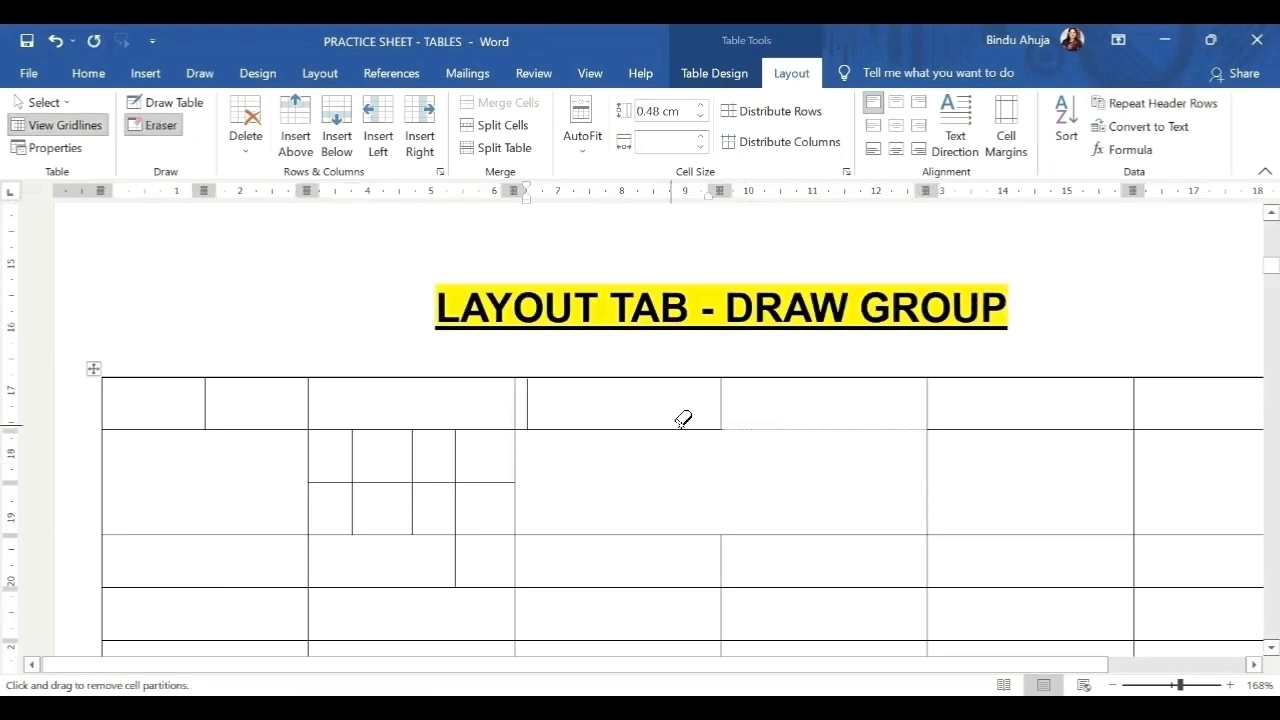
click(721, 420)
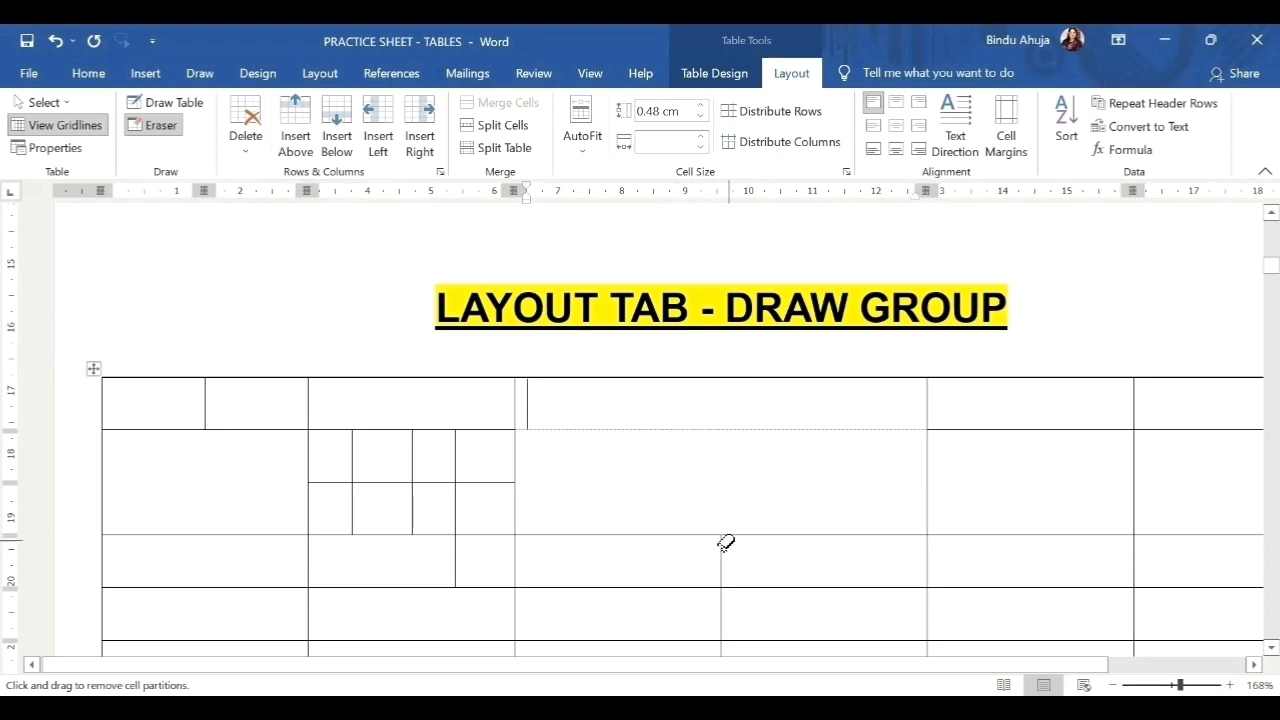
click(652, 428)
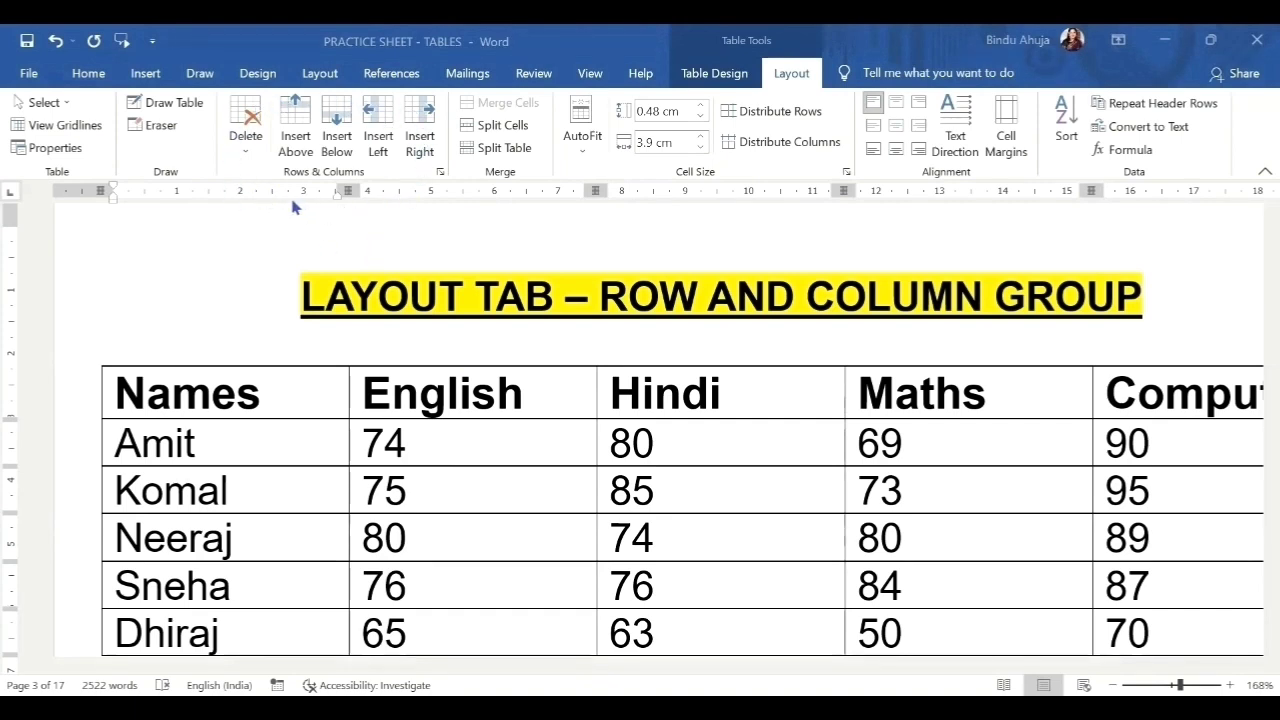
Delete the Computer header cell using Delete Cells with Shift cells left.
click(247, 157)
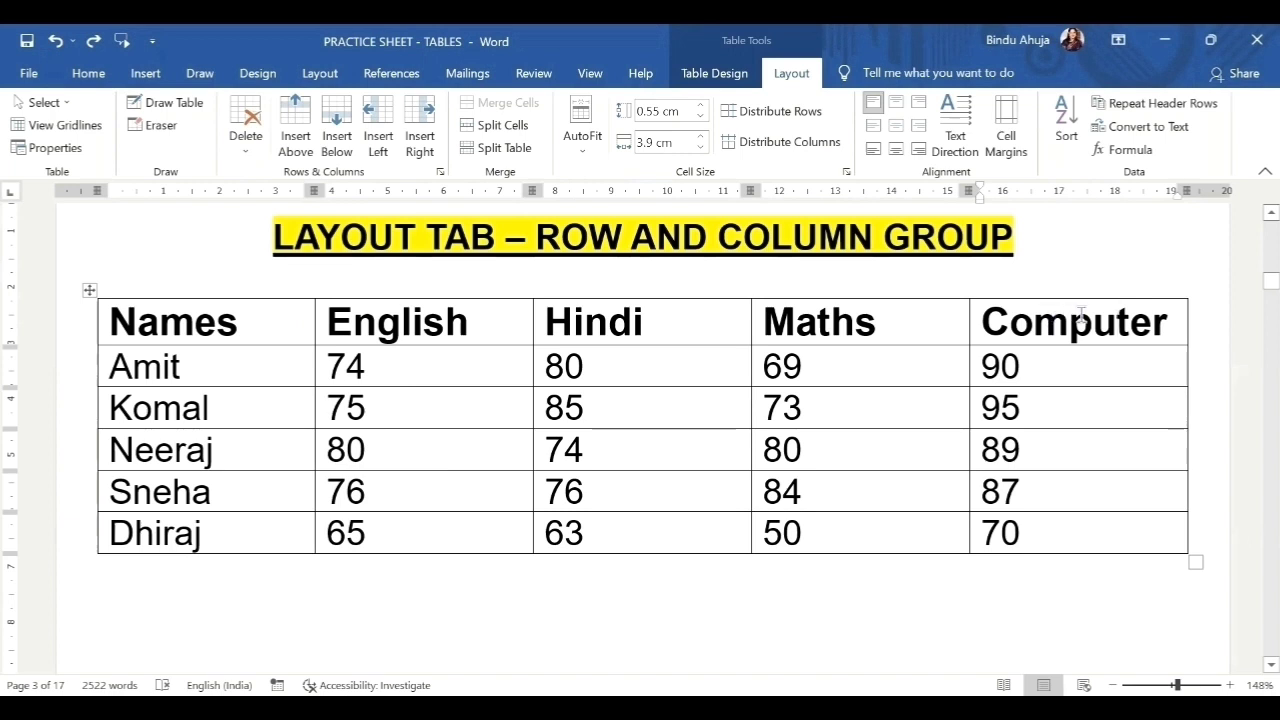
click(243, 155)
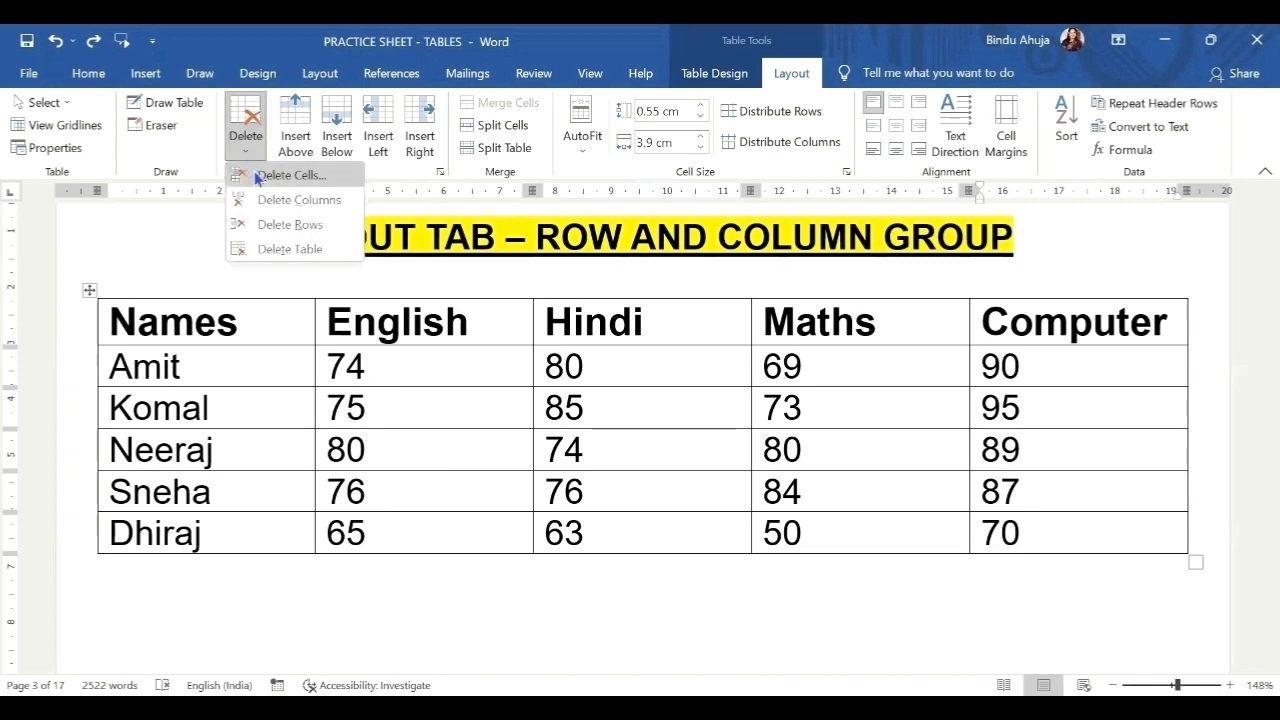
click(285, 175)
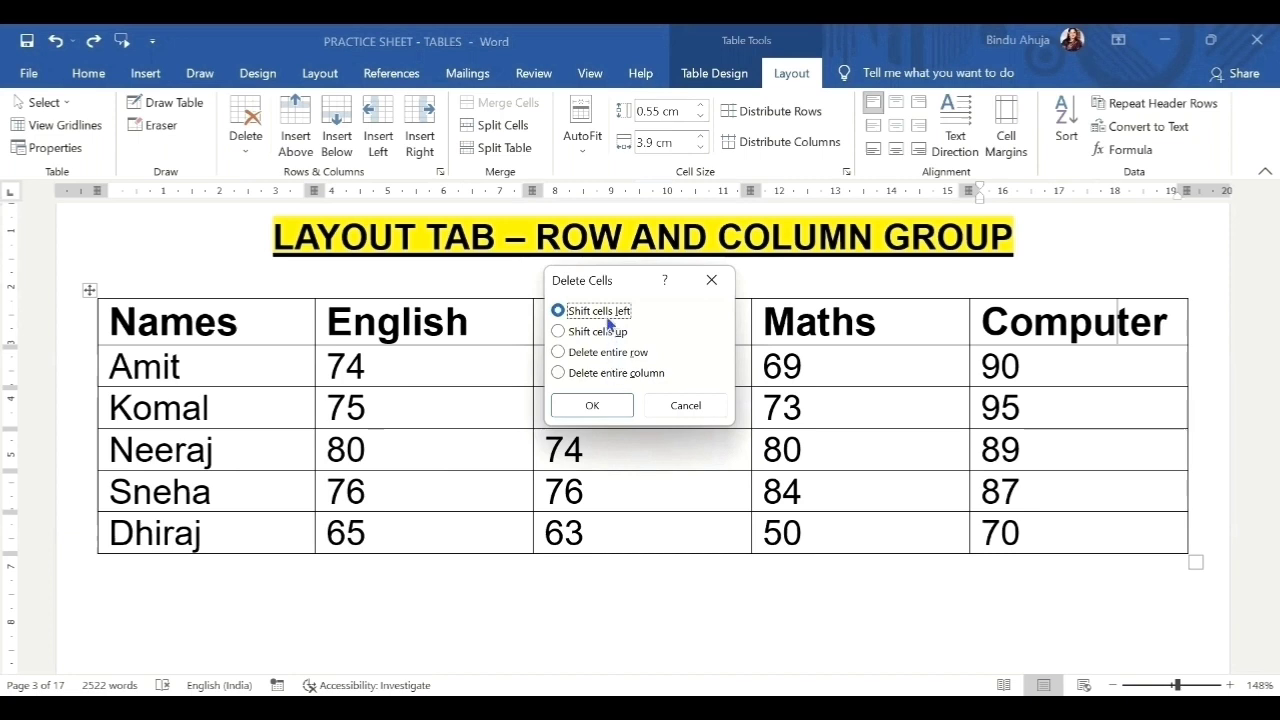
click(598, 407)
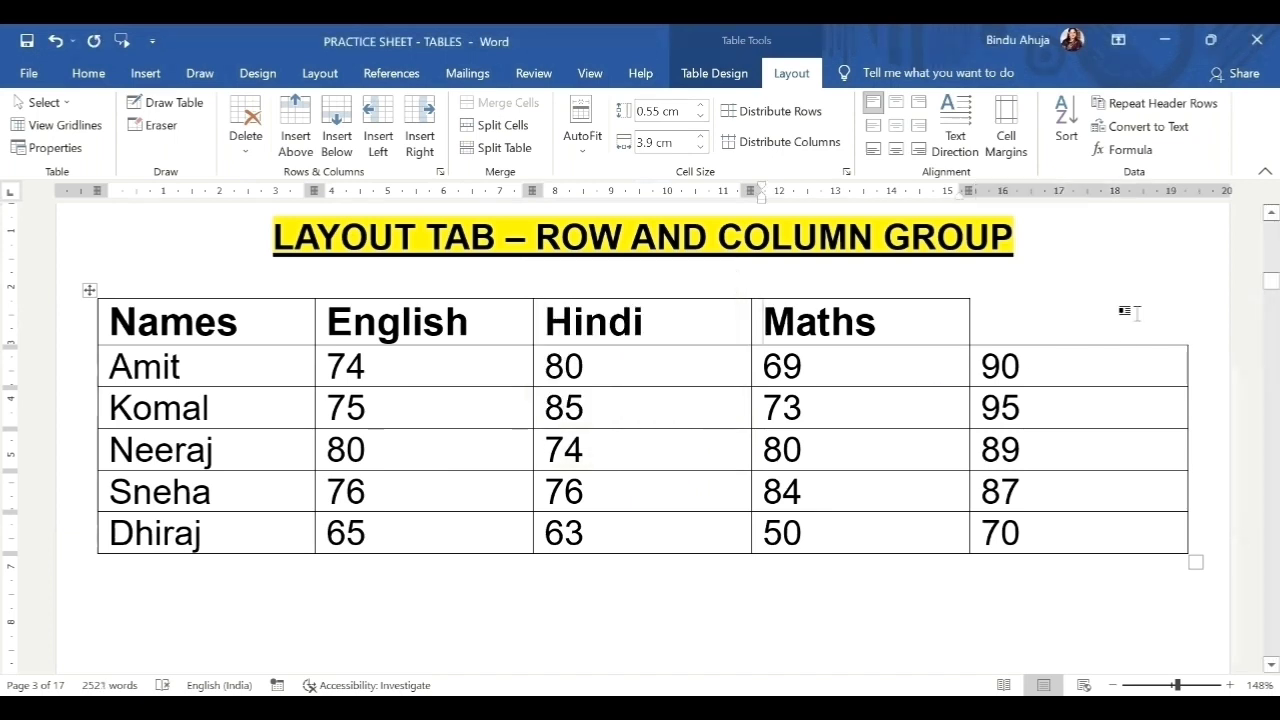
click(55, 42)
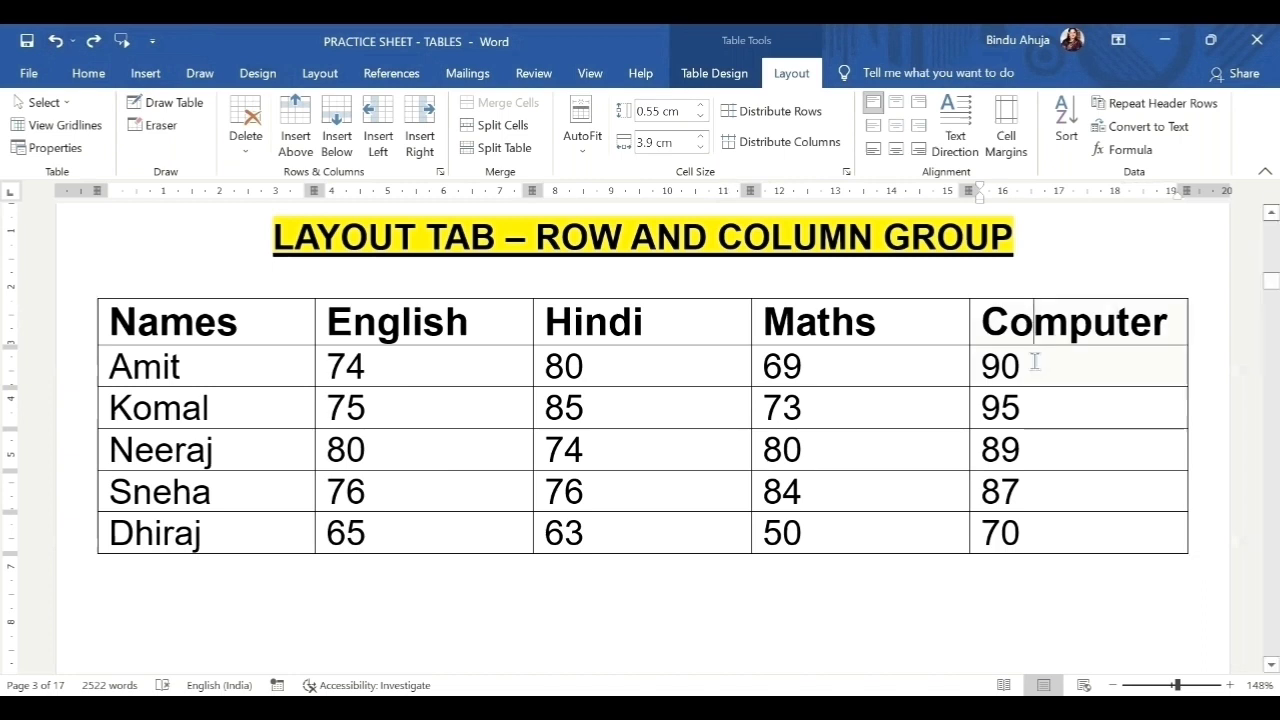
drag(1030, 320, 1061, 529)
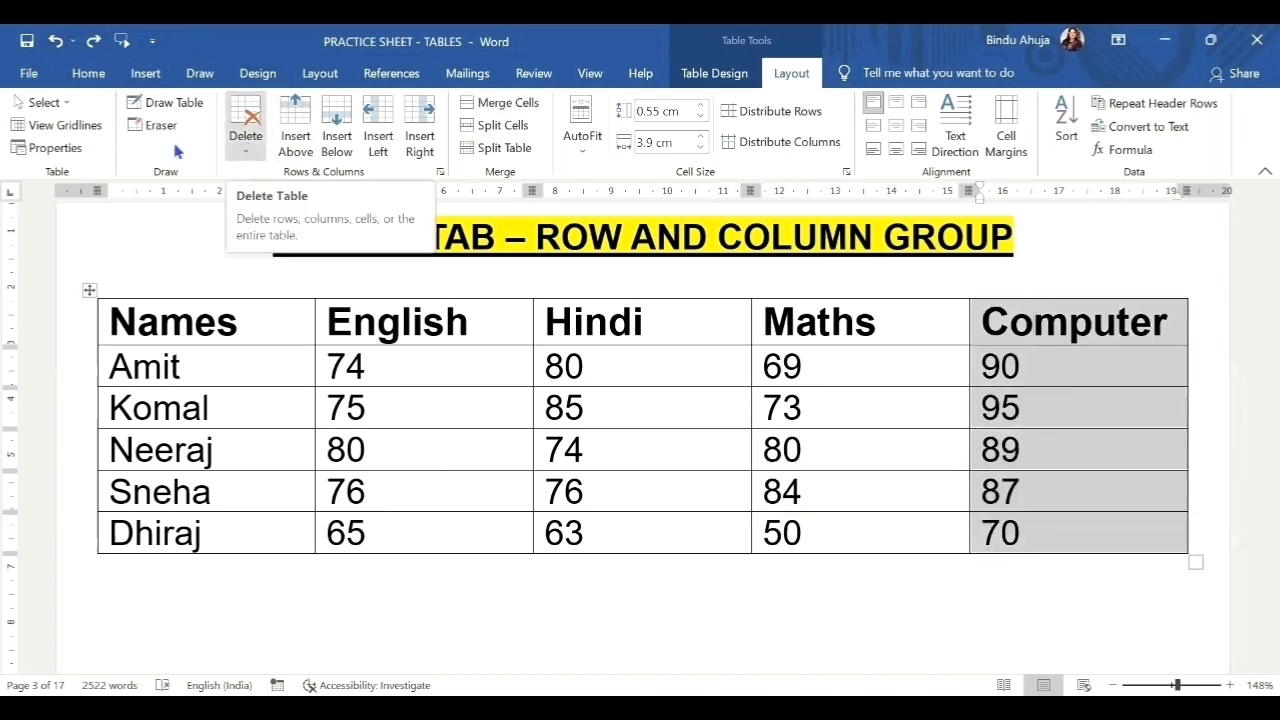
click(44, 102)
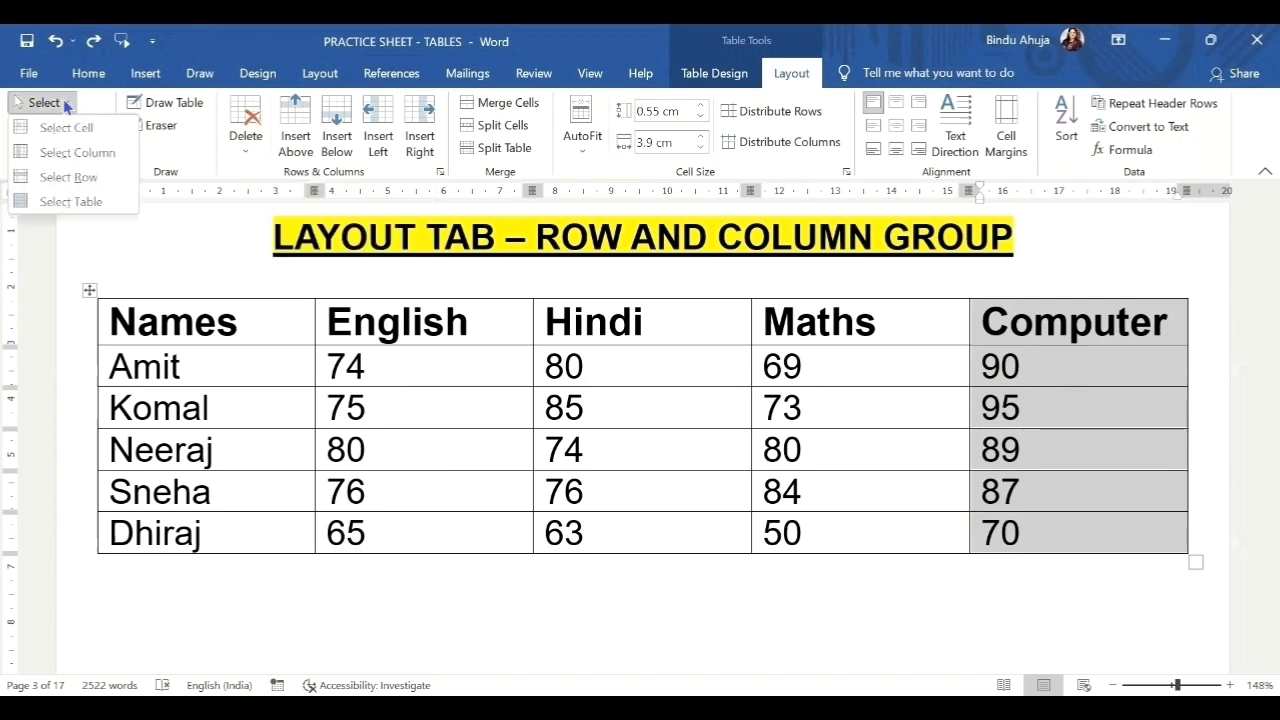
click(244, 152)
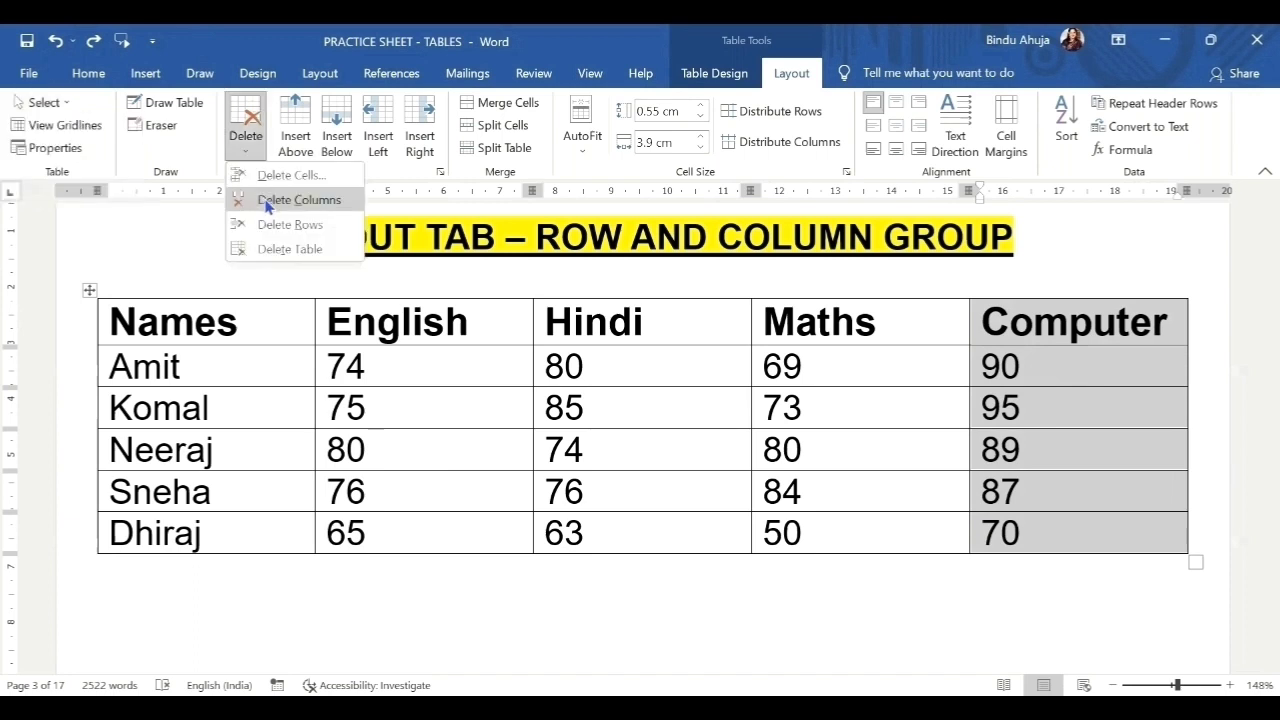
click(268, 202)
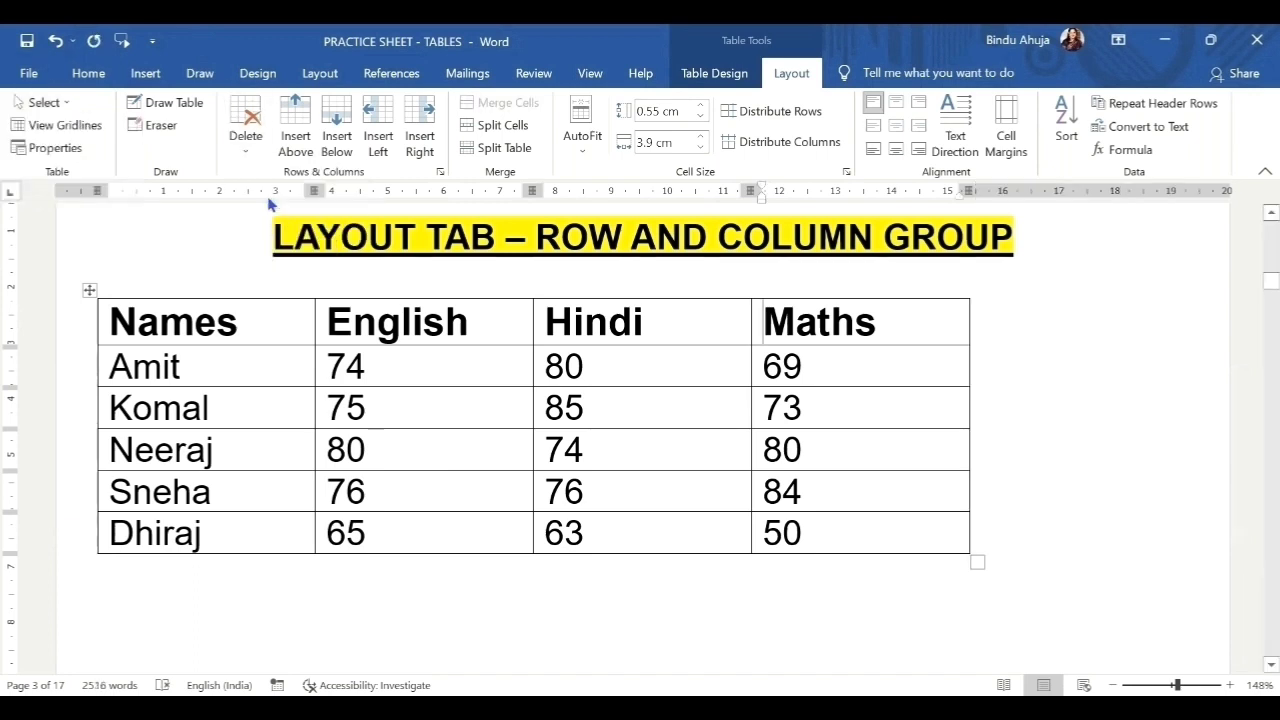
click(58, 42)
click(271, 323)
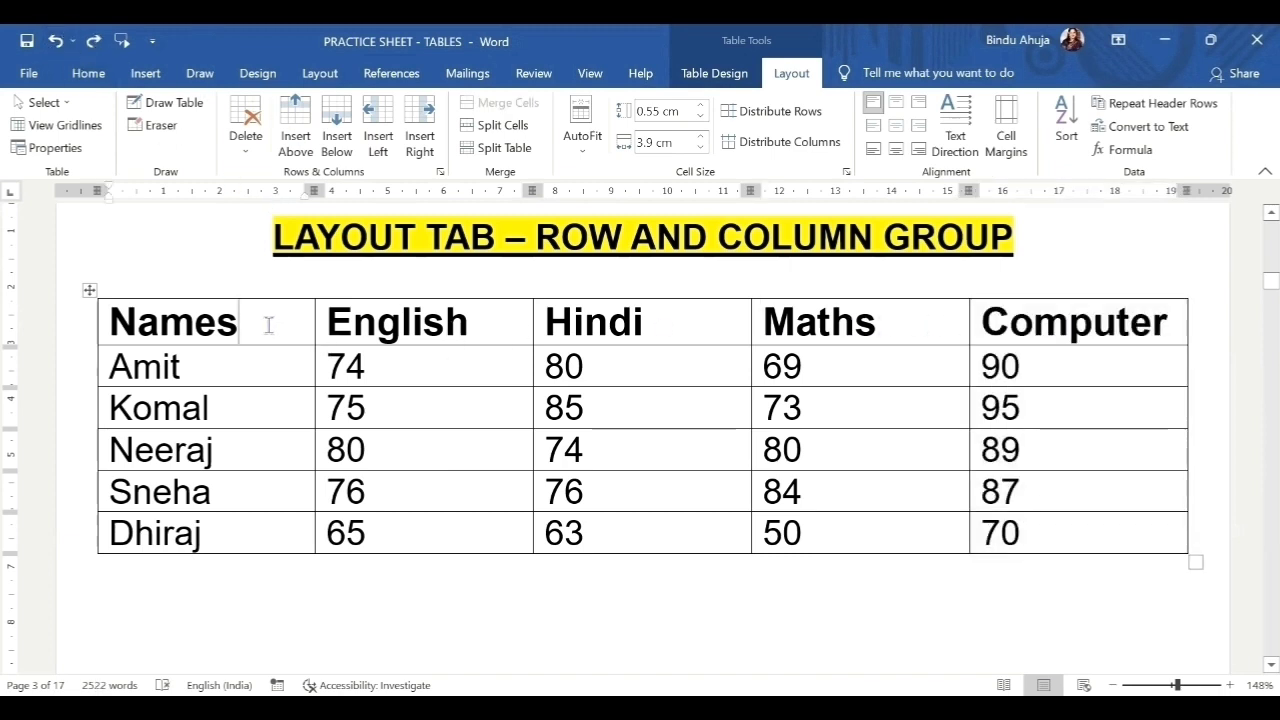
click(246, 152)
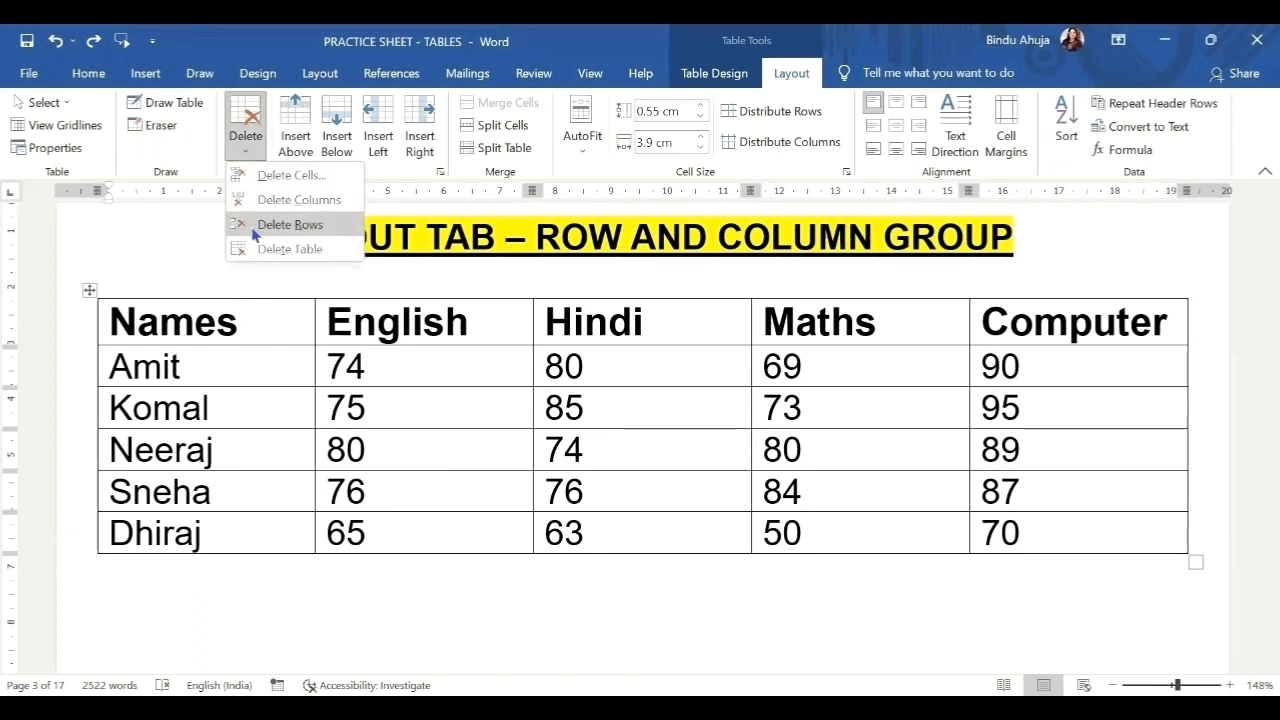
click(288, 224)
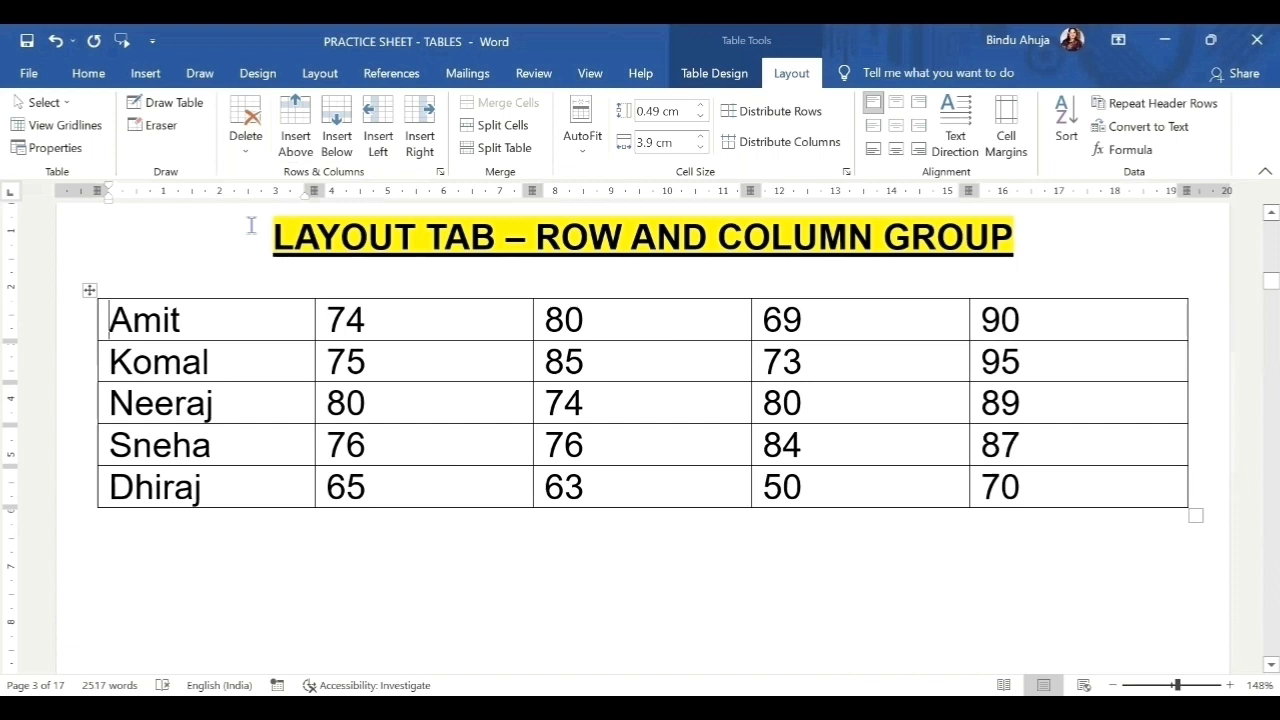
drag(237, 320, 250, 353)
click(243, 320)
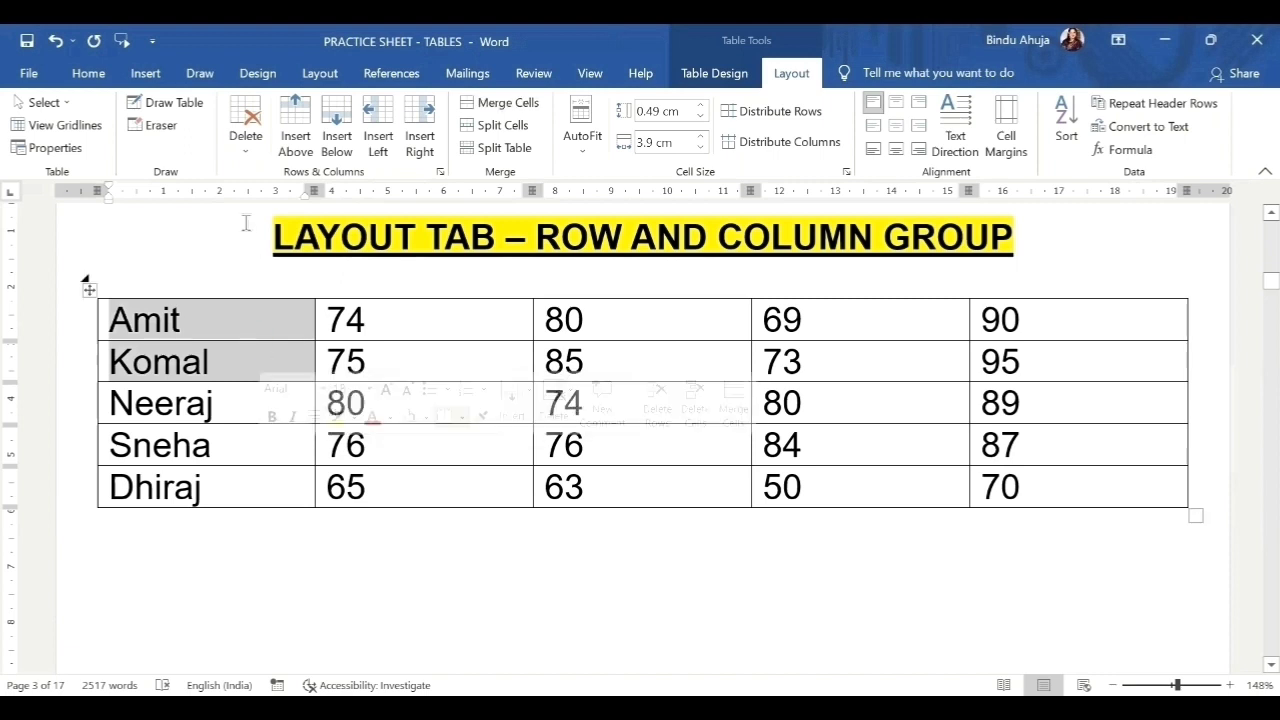
click(245, 135)
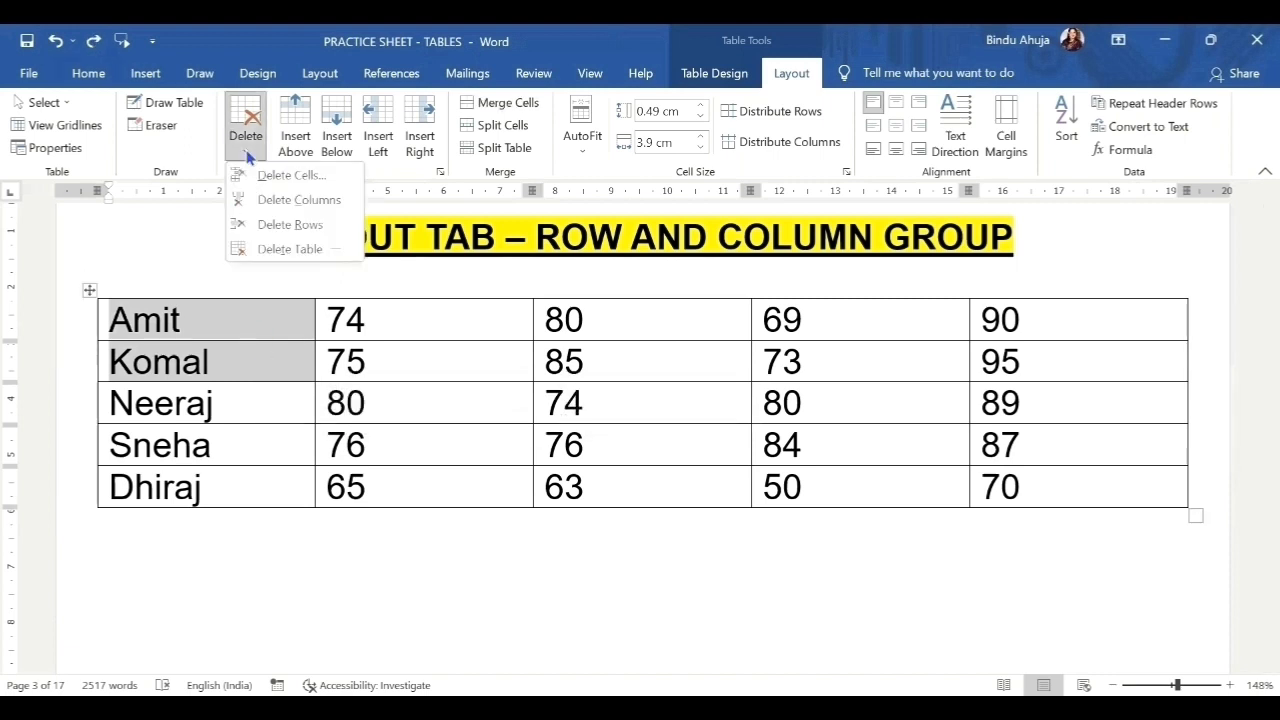
click(274, 229)
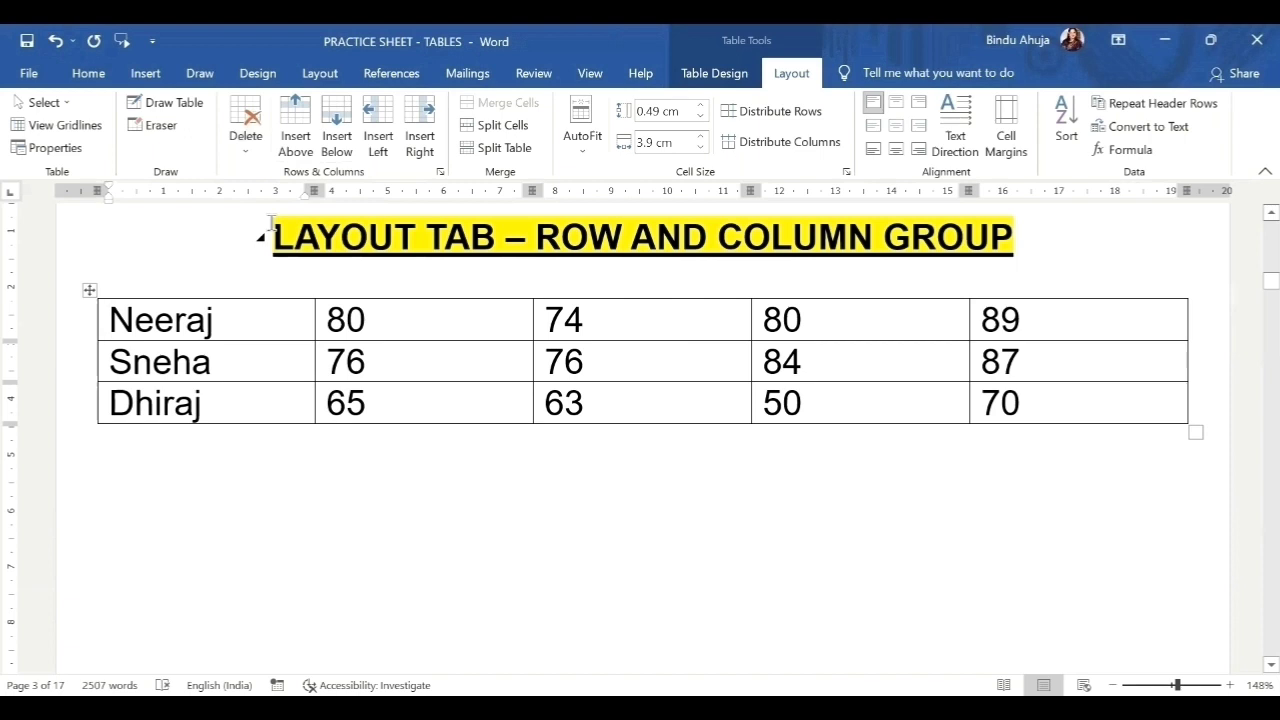
click(57, 42)
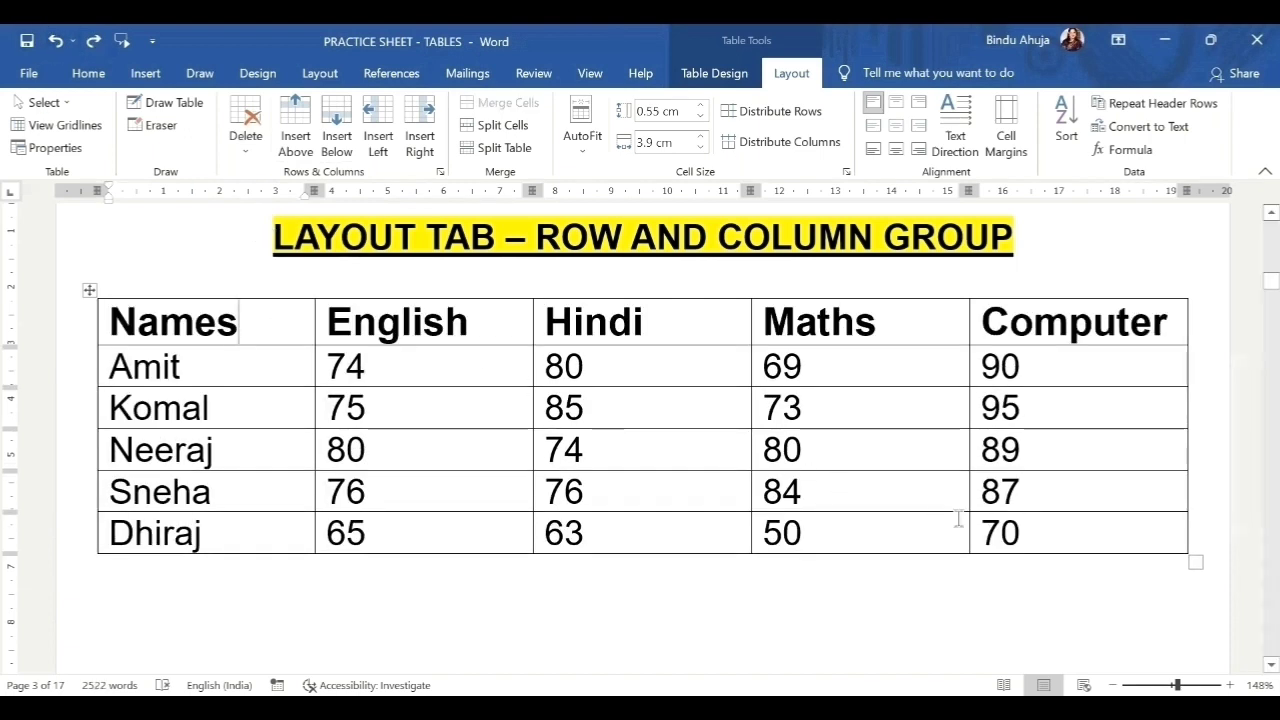
click(63, 105)
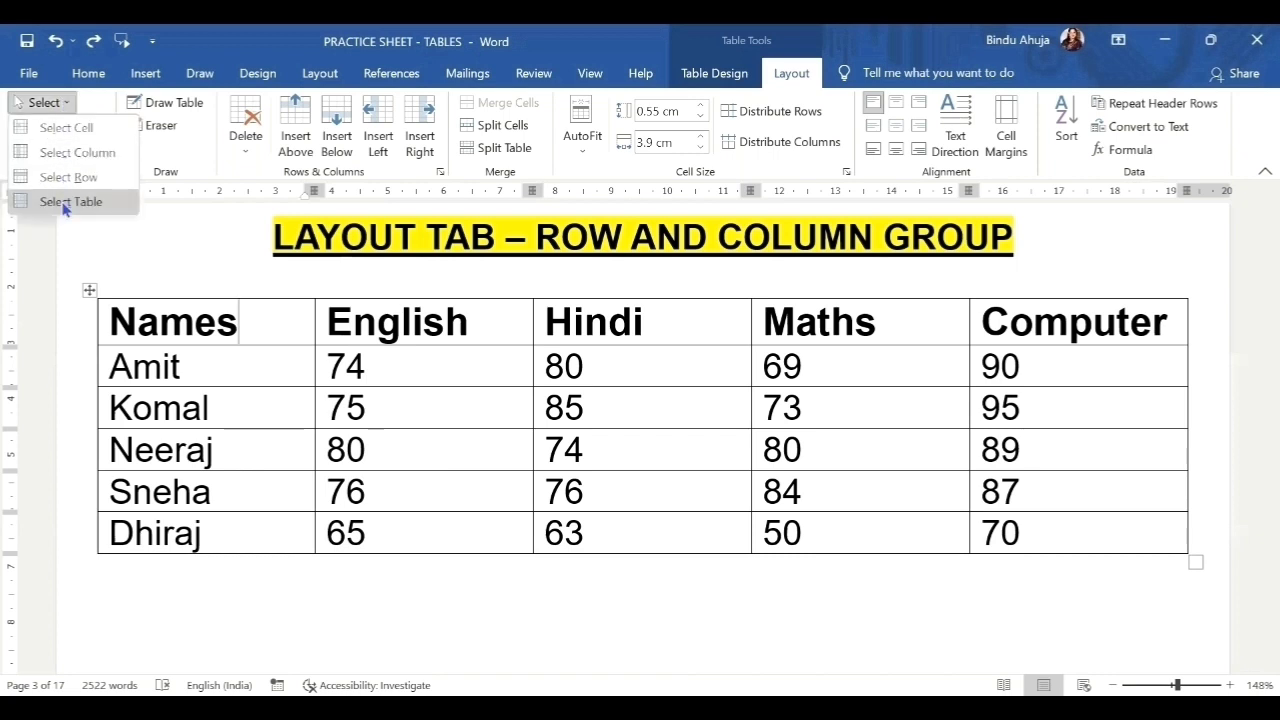
click(65, 203)
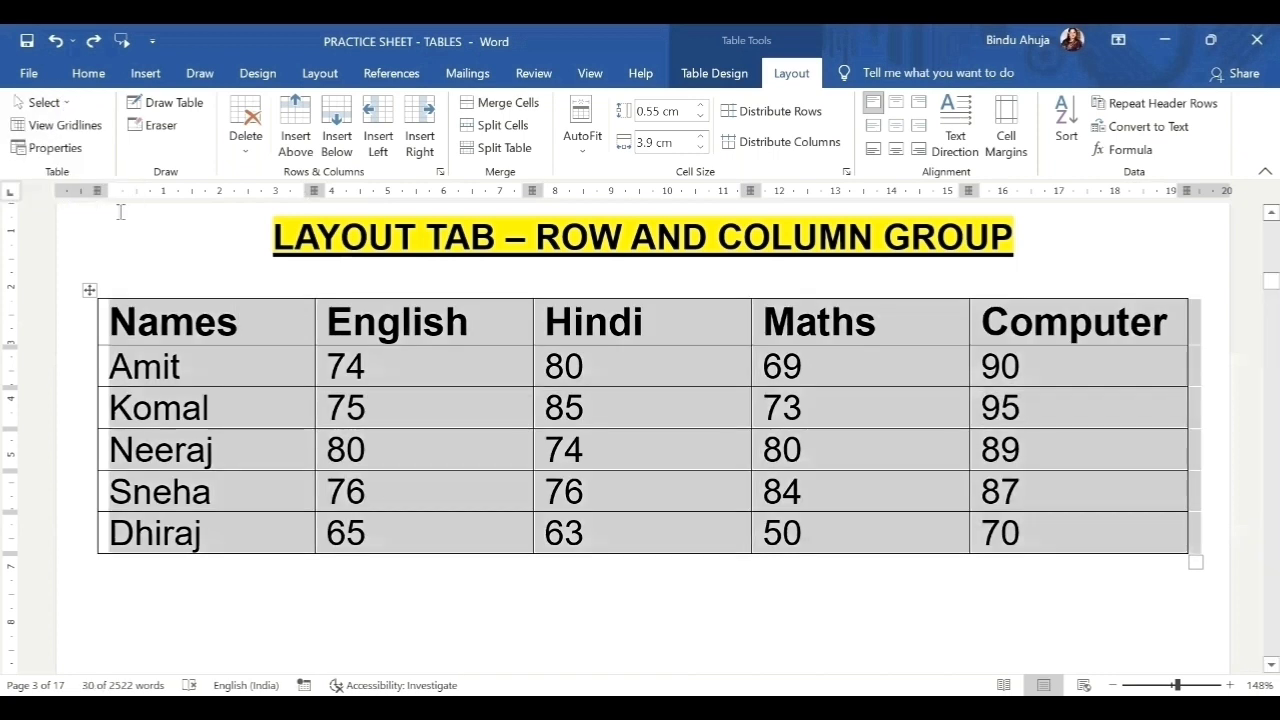
click(246, 155)
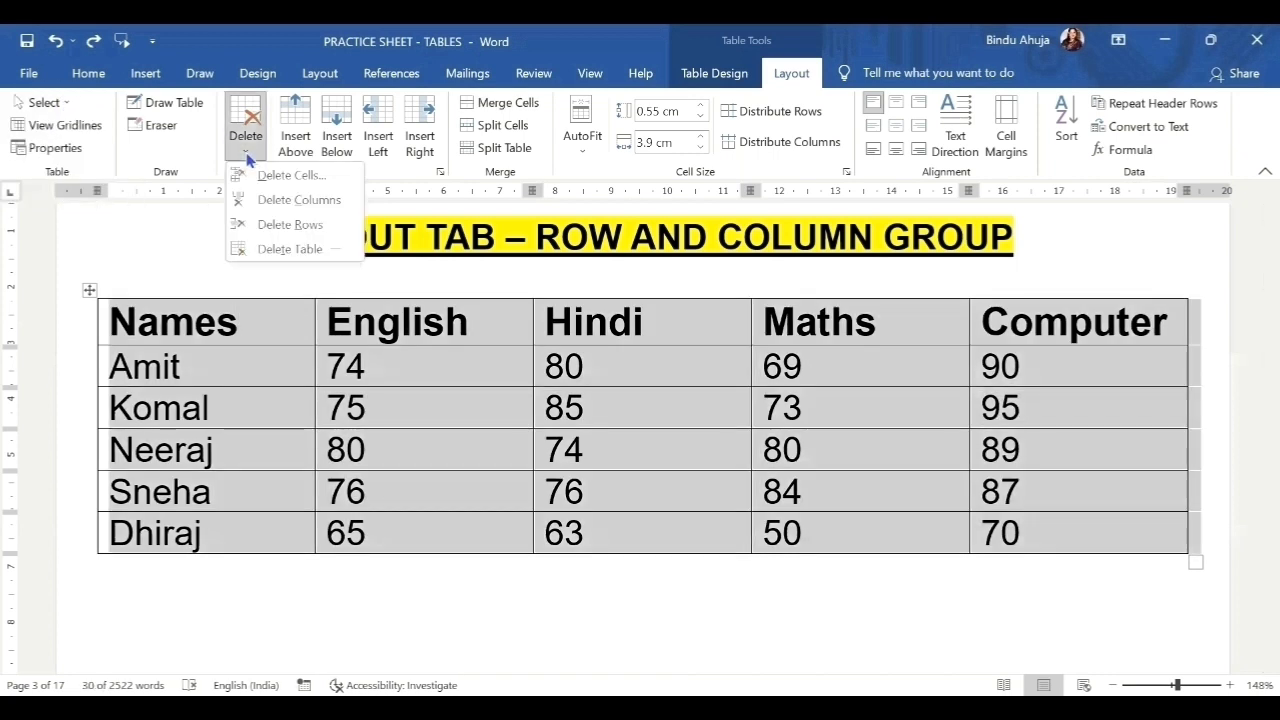
click(272, 252)
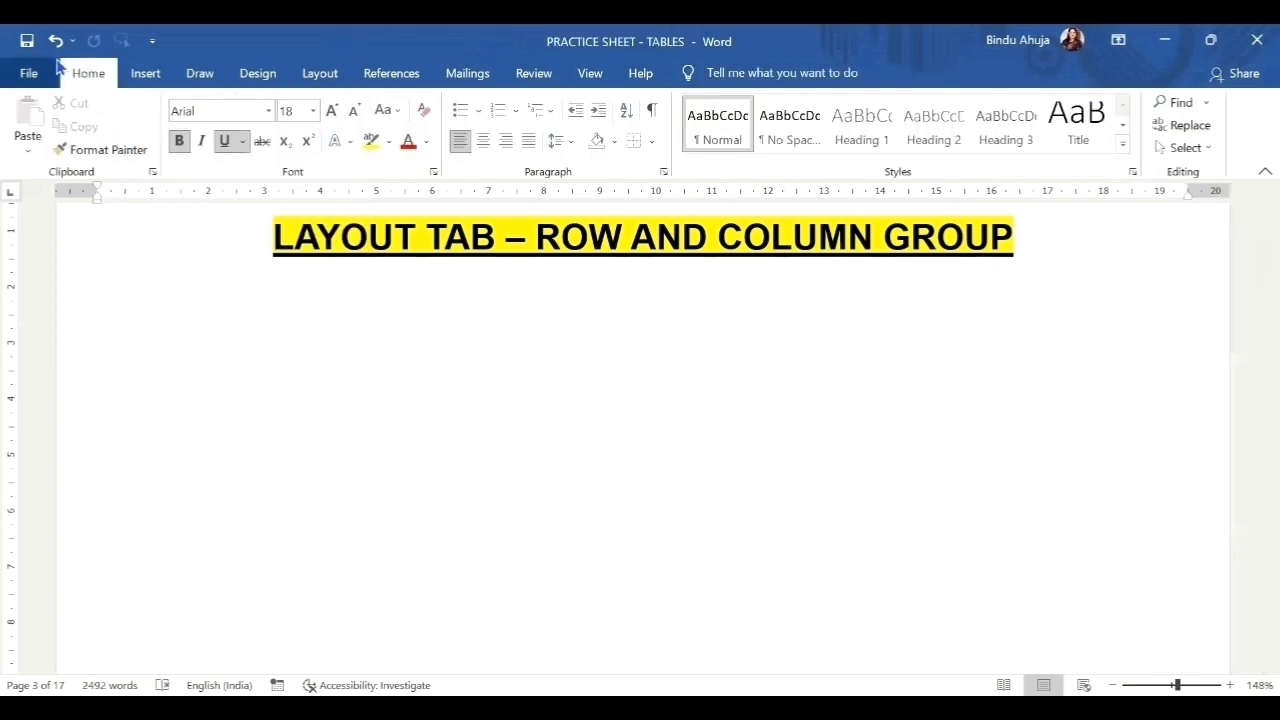
click(55, 42)
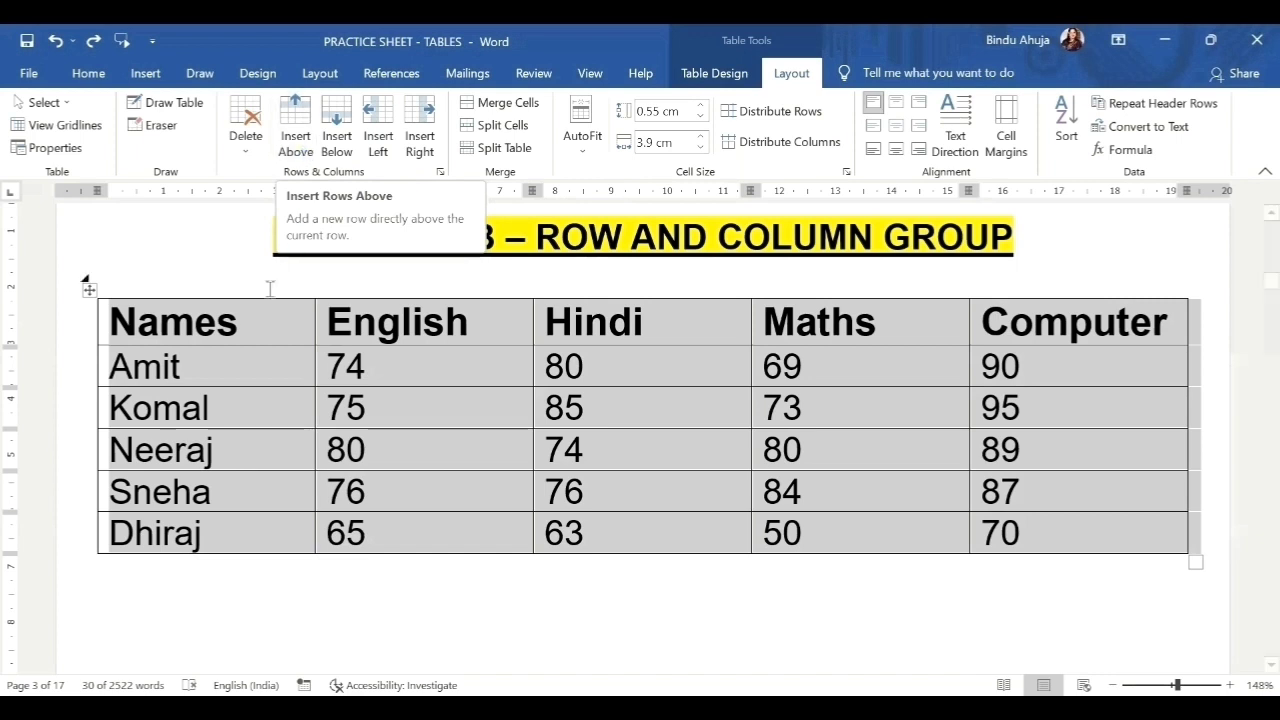
drag(254, 408, 1010, 492)
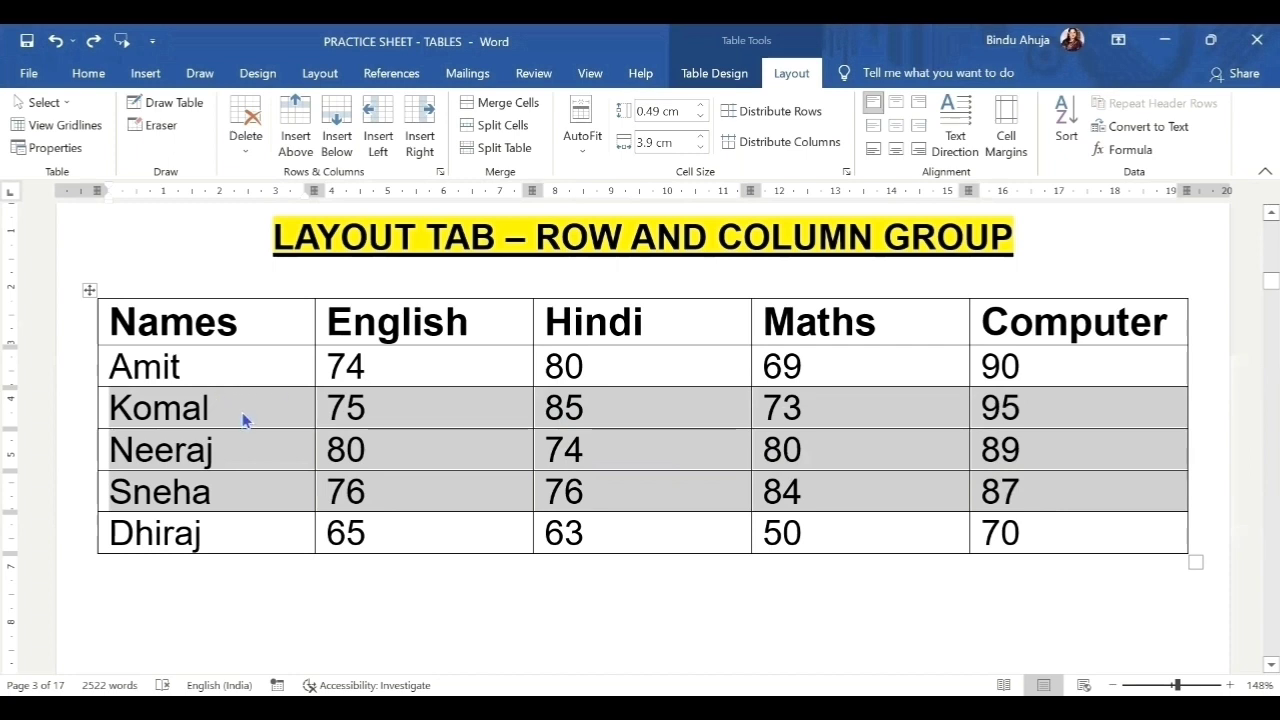
click(296, 144)
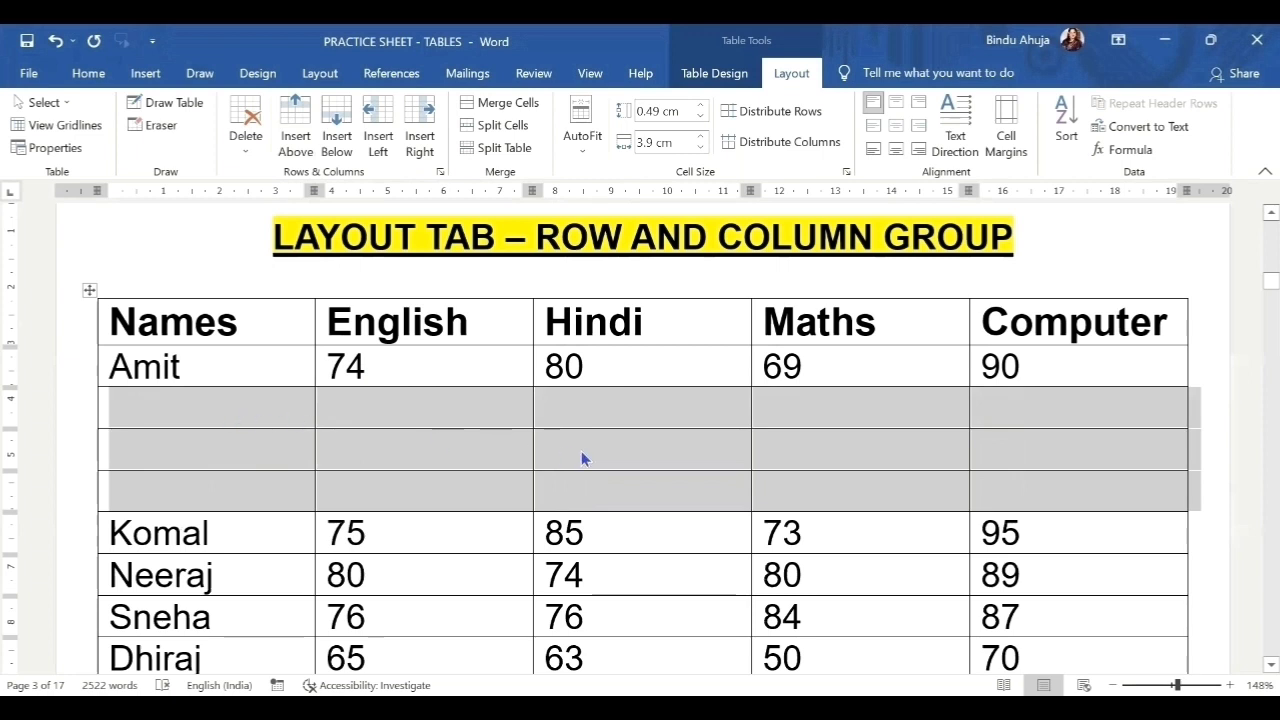
click(55, 41)
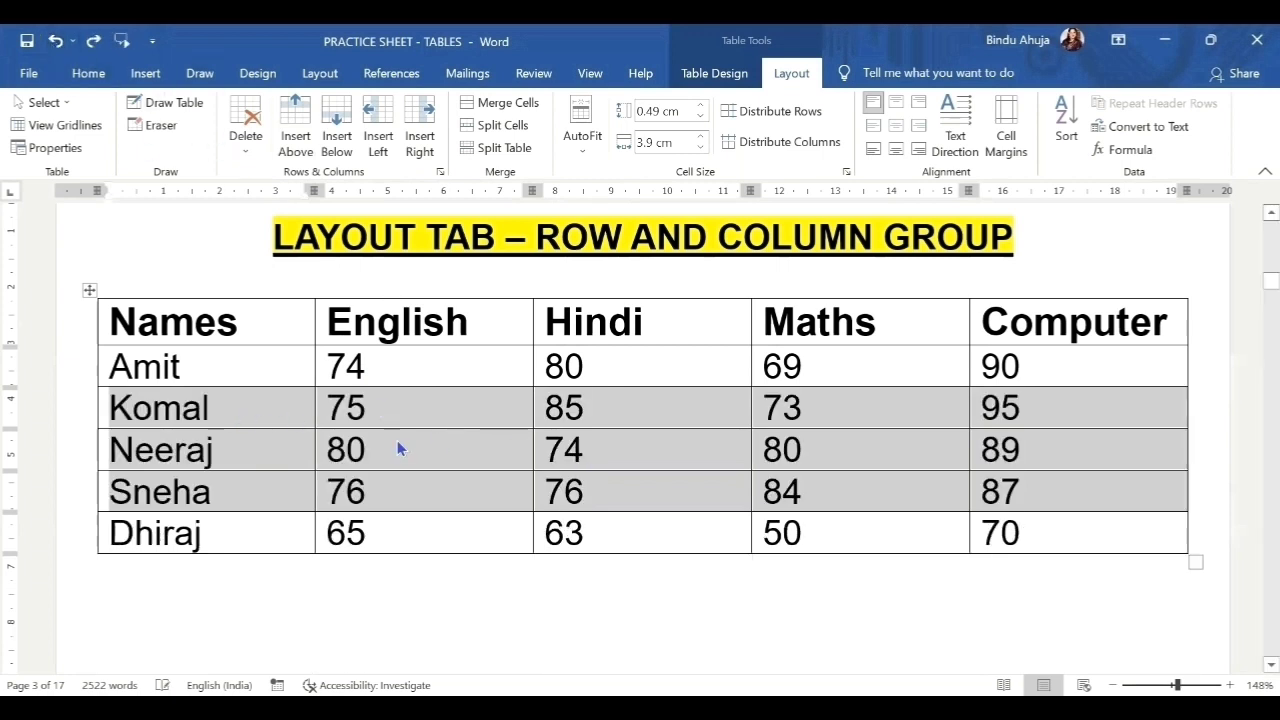
click(339, 145)
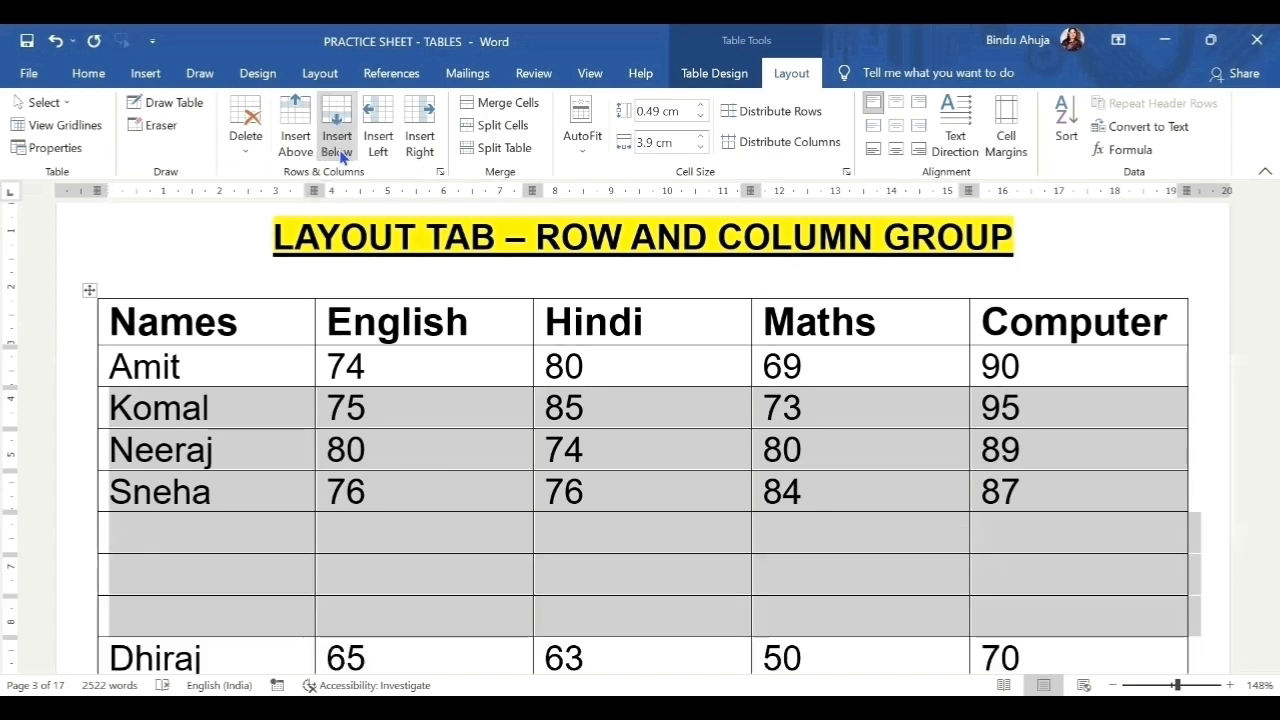
click(52, 43)
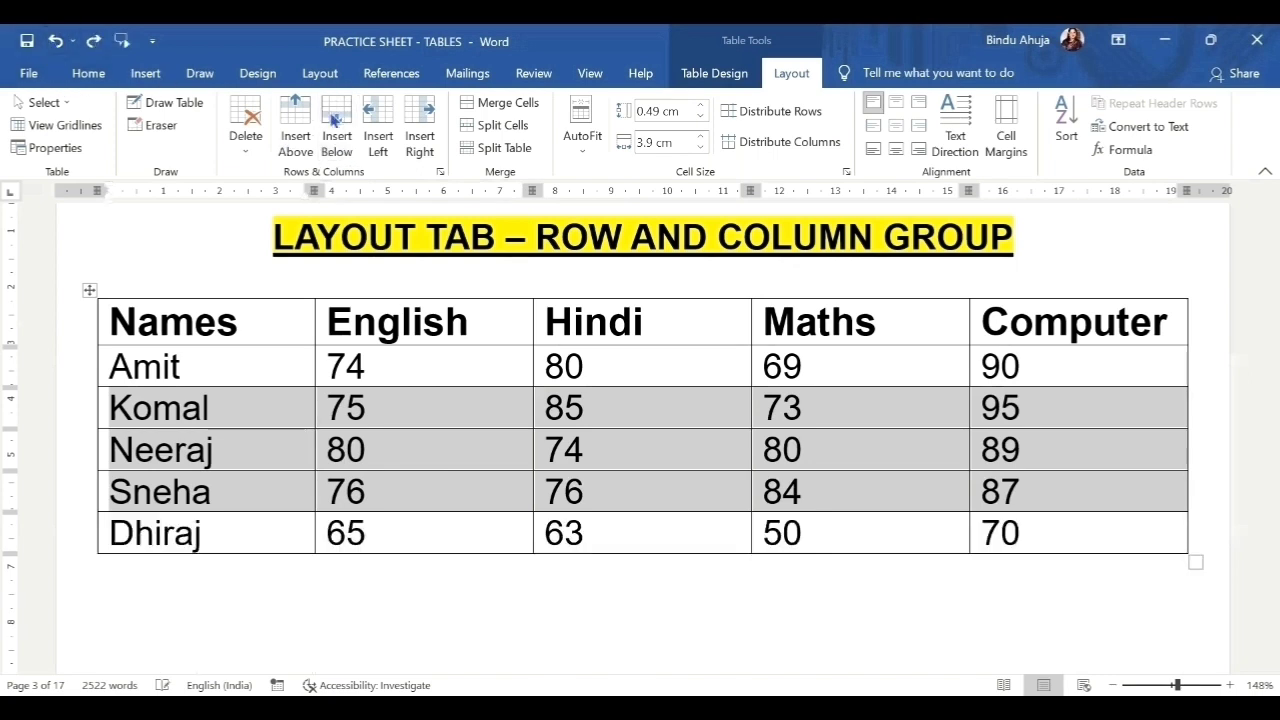
drag(249, 329, 250, 536)
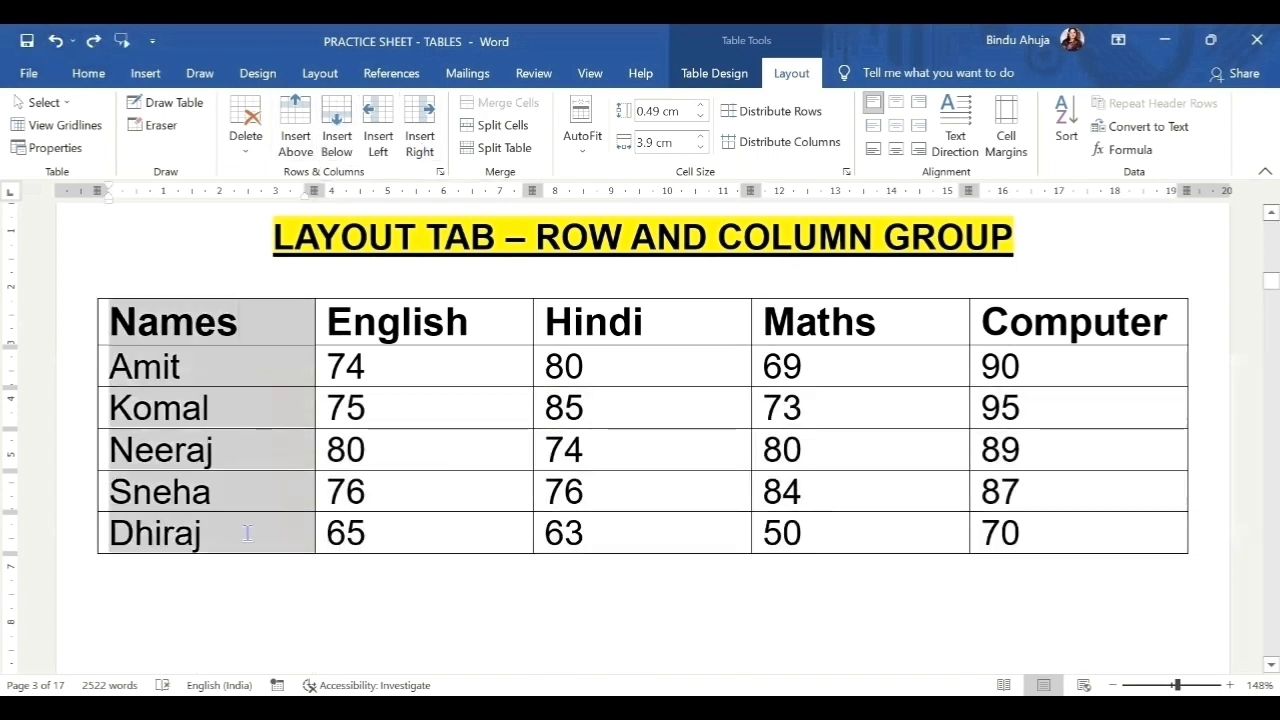
Insert one blank column left and one blank column right of the Names column.
click(378, 140)
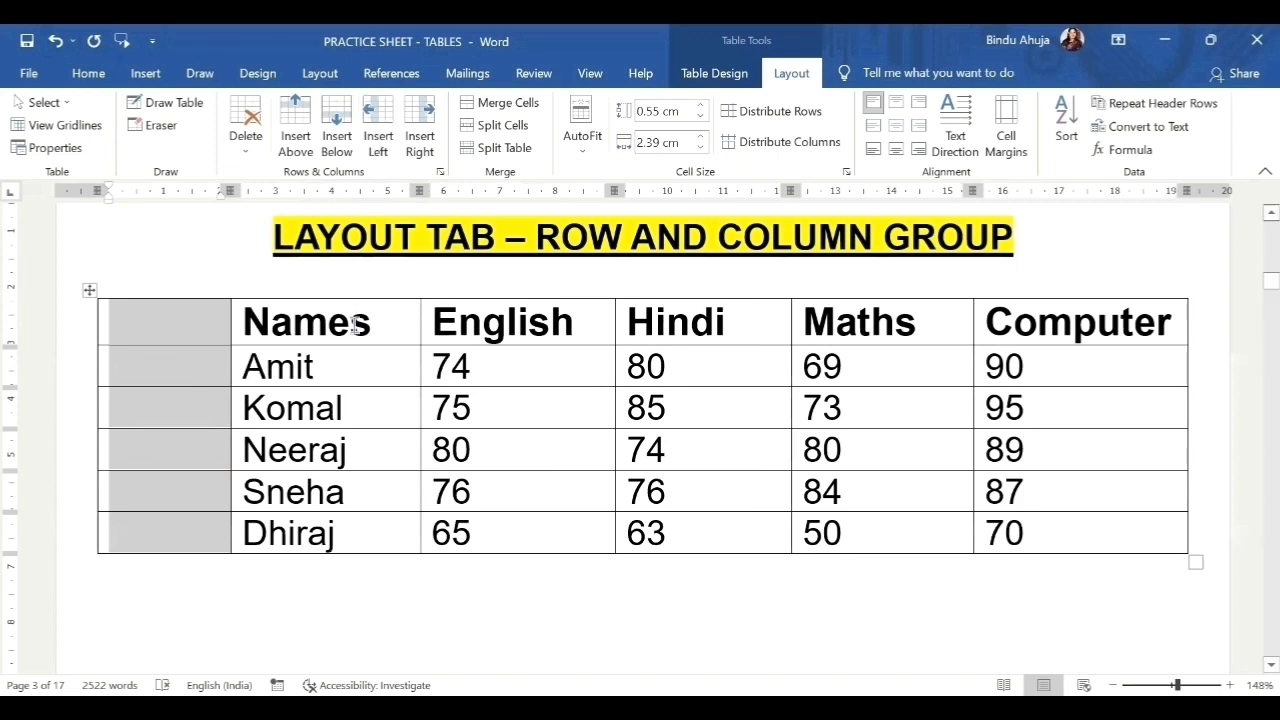
click(354, 292)
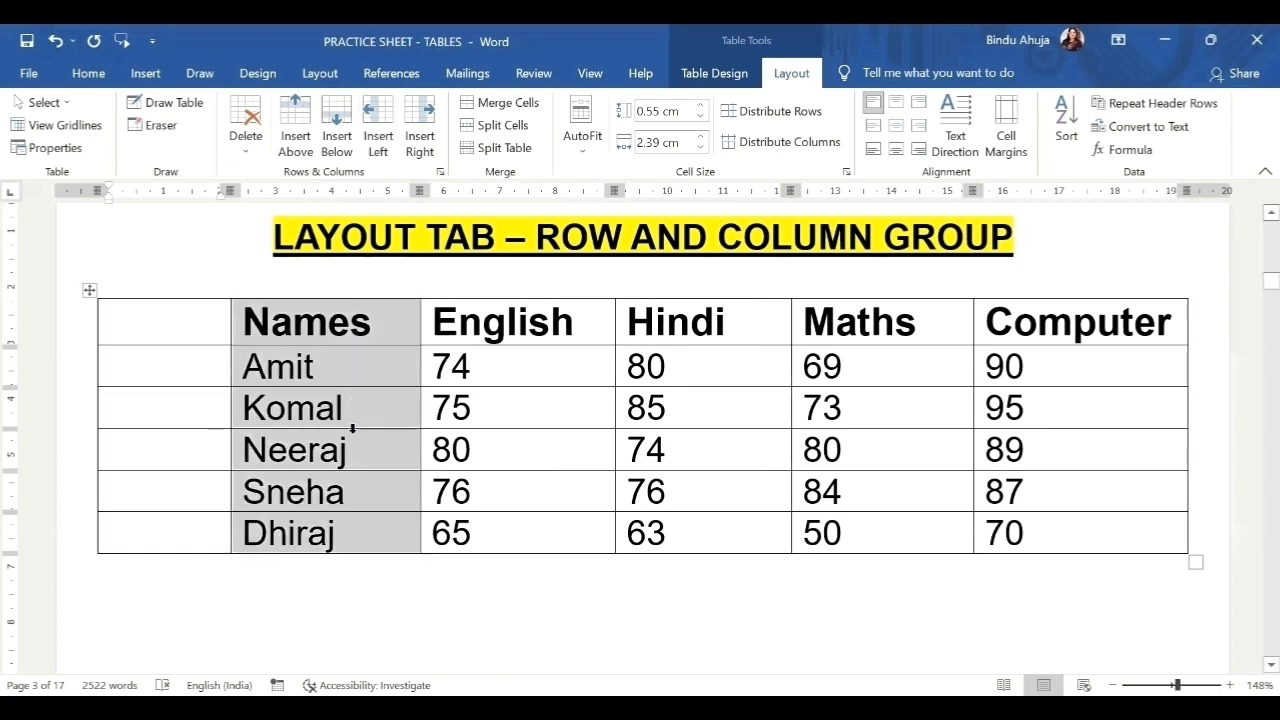
click(425, 158)
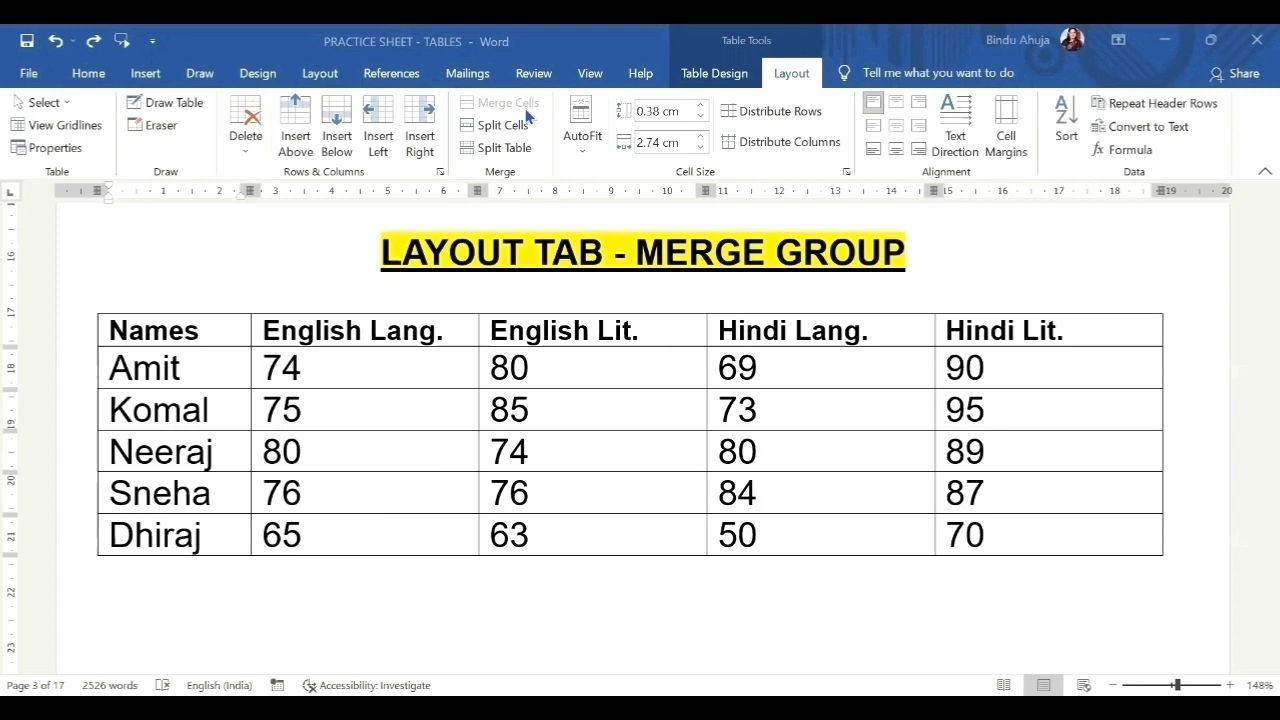
Add a row above the header and merge its cells over the English and Hindi columns.
click(223, 334)
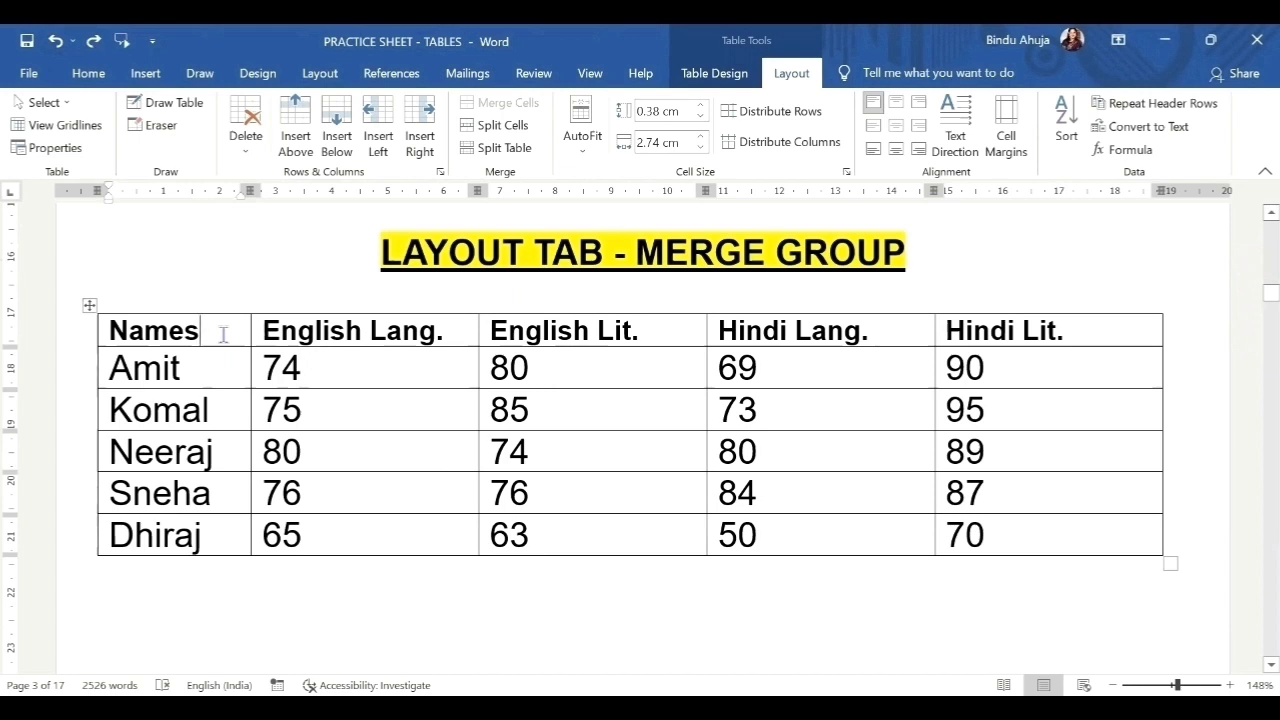
click(298, 157)
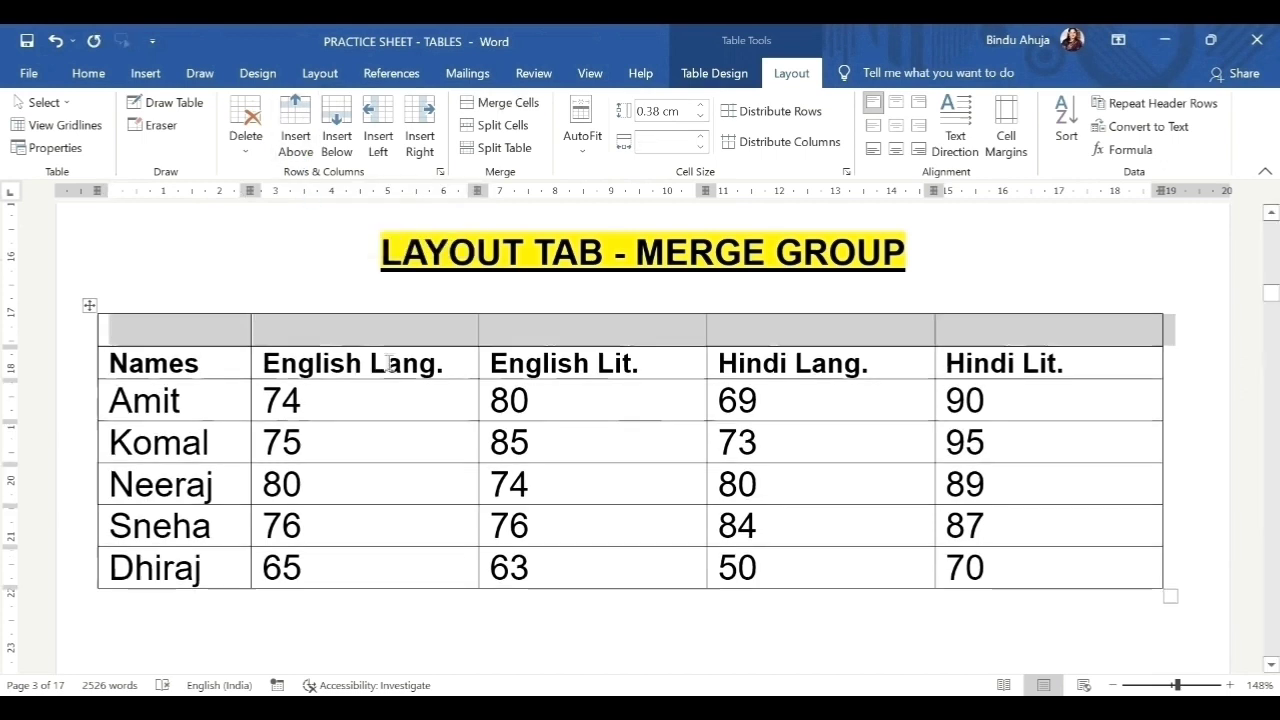
click(373, 328)
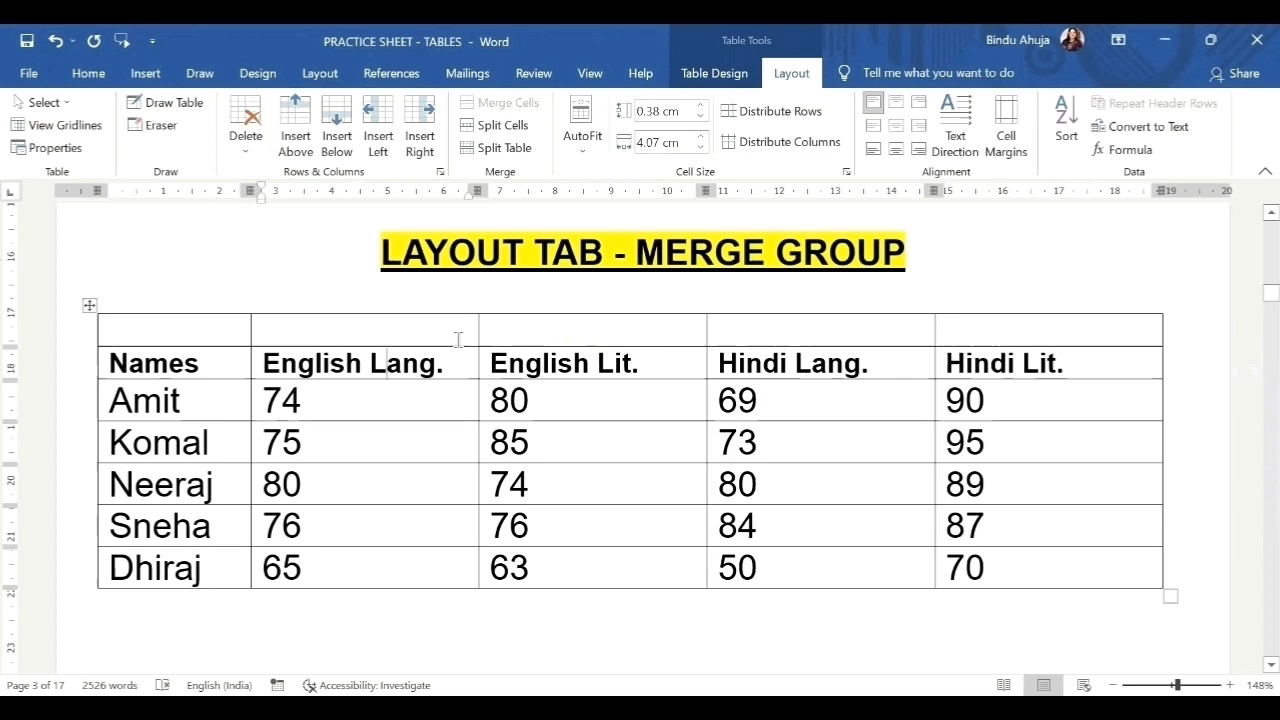
shift+click(505, 334)
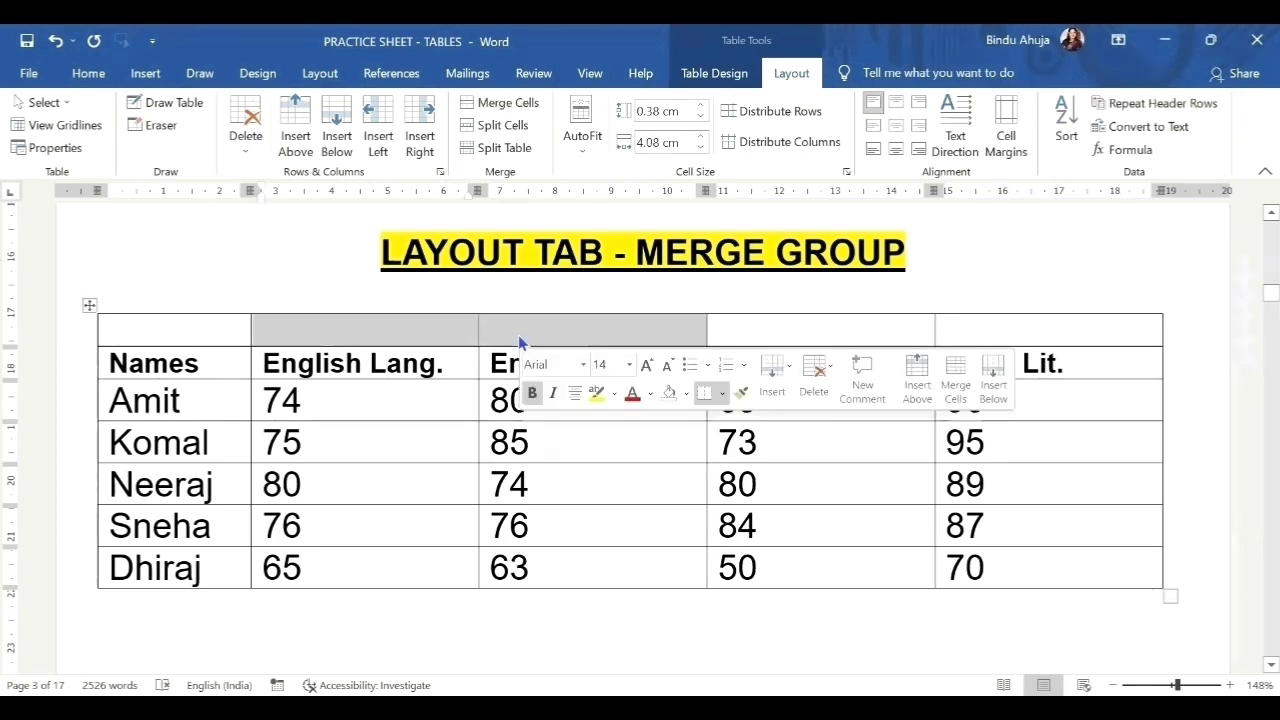
click(517, 104)
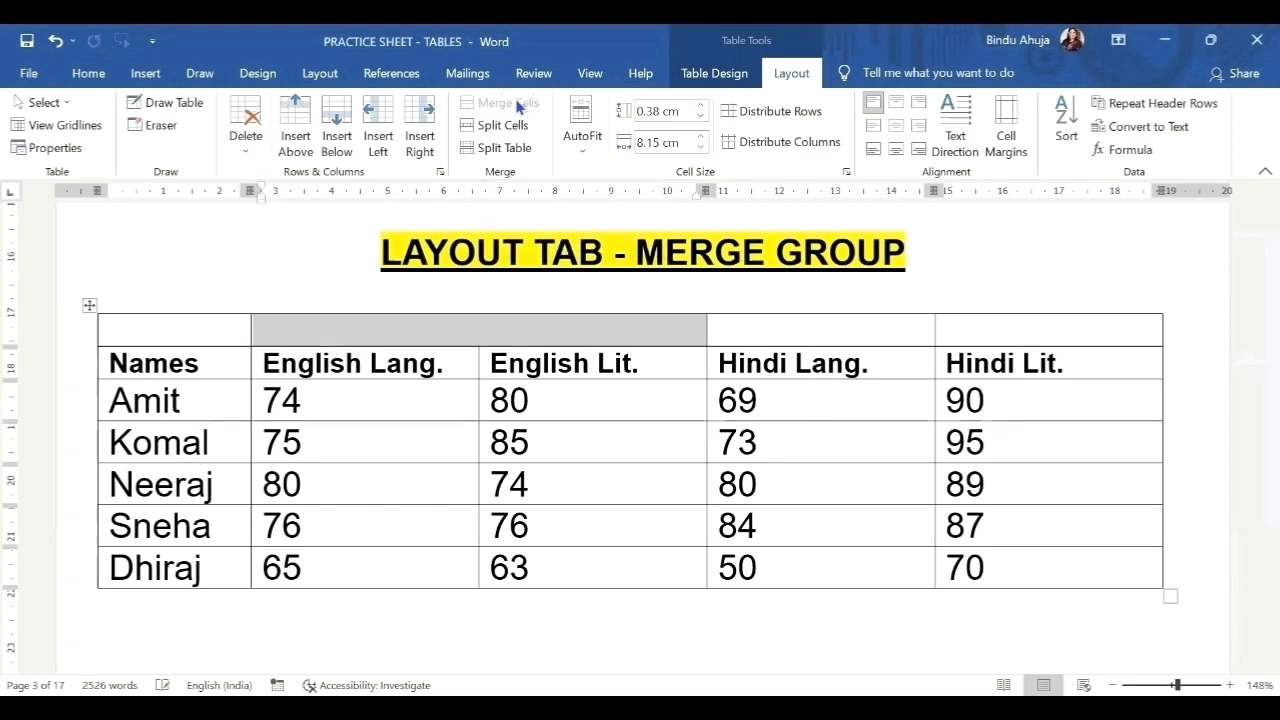
click(703, 337)
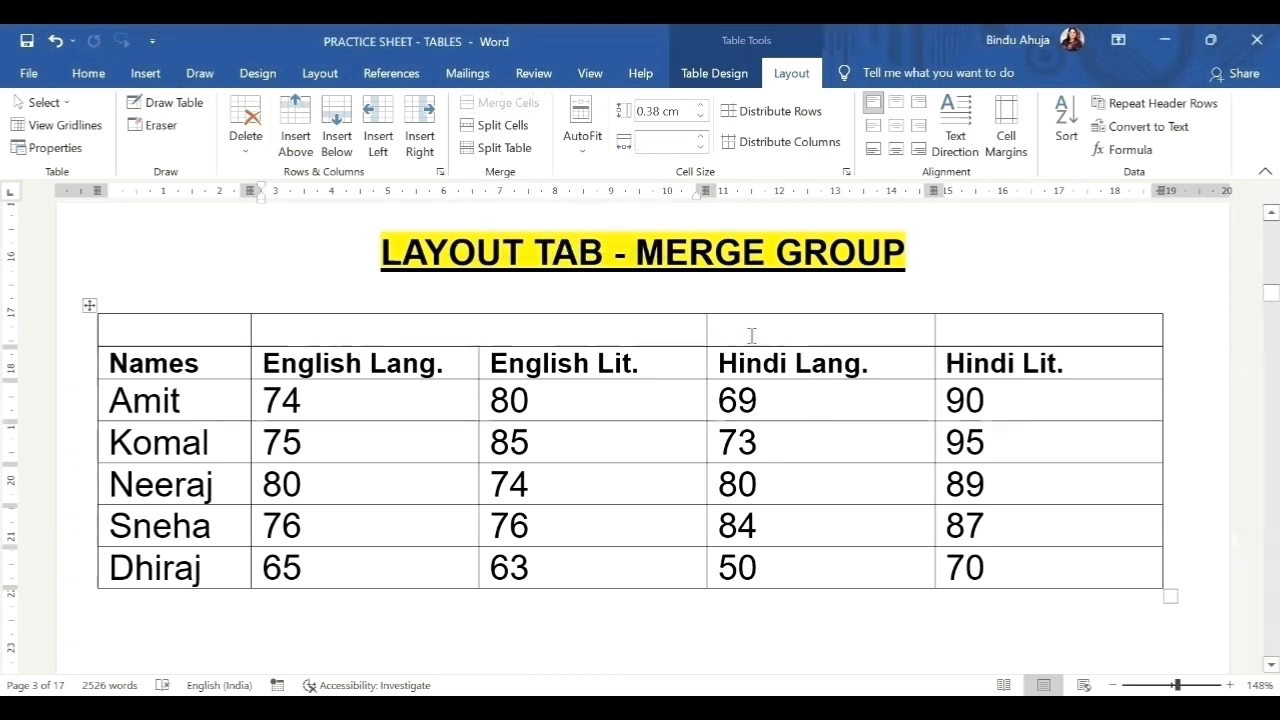
drag(751, 336, 974, 333)
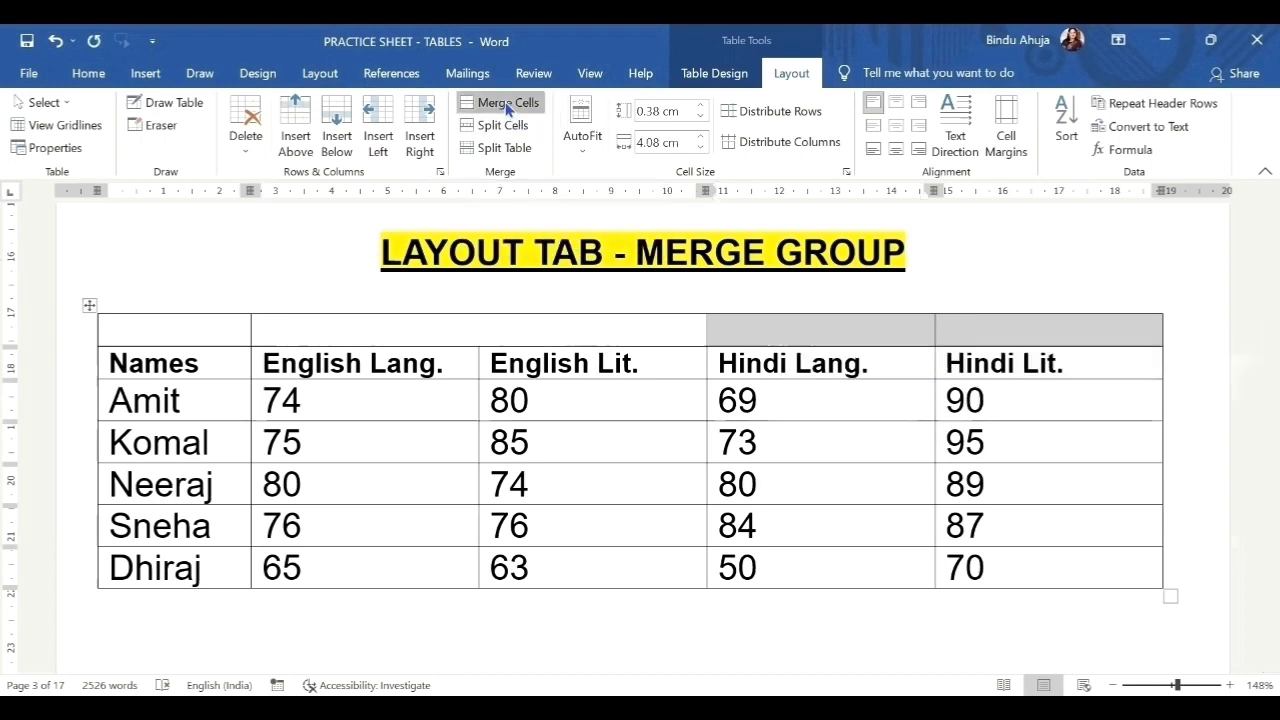
click(508, 103)
click(909, 393)
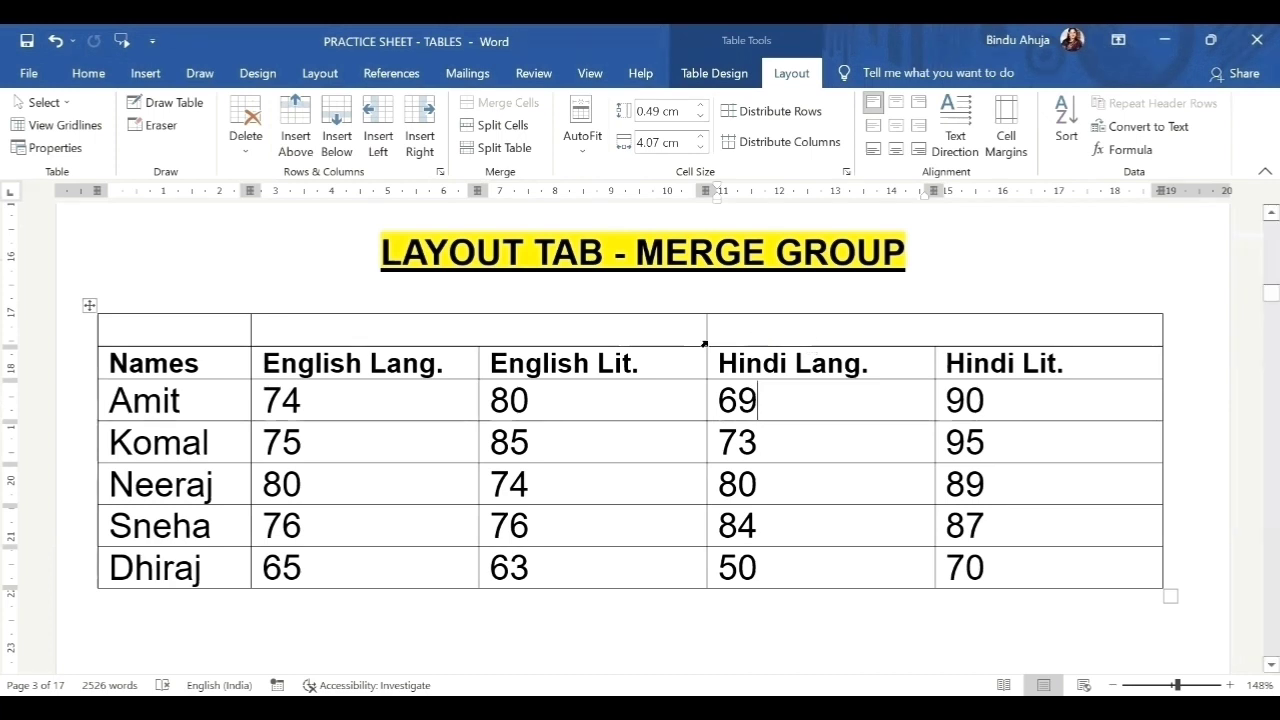
Move English and Hindi into the merged cells and delete the repeated words below.
drag(364, 367, 312, 331)
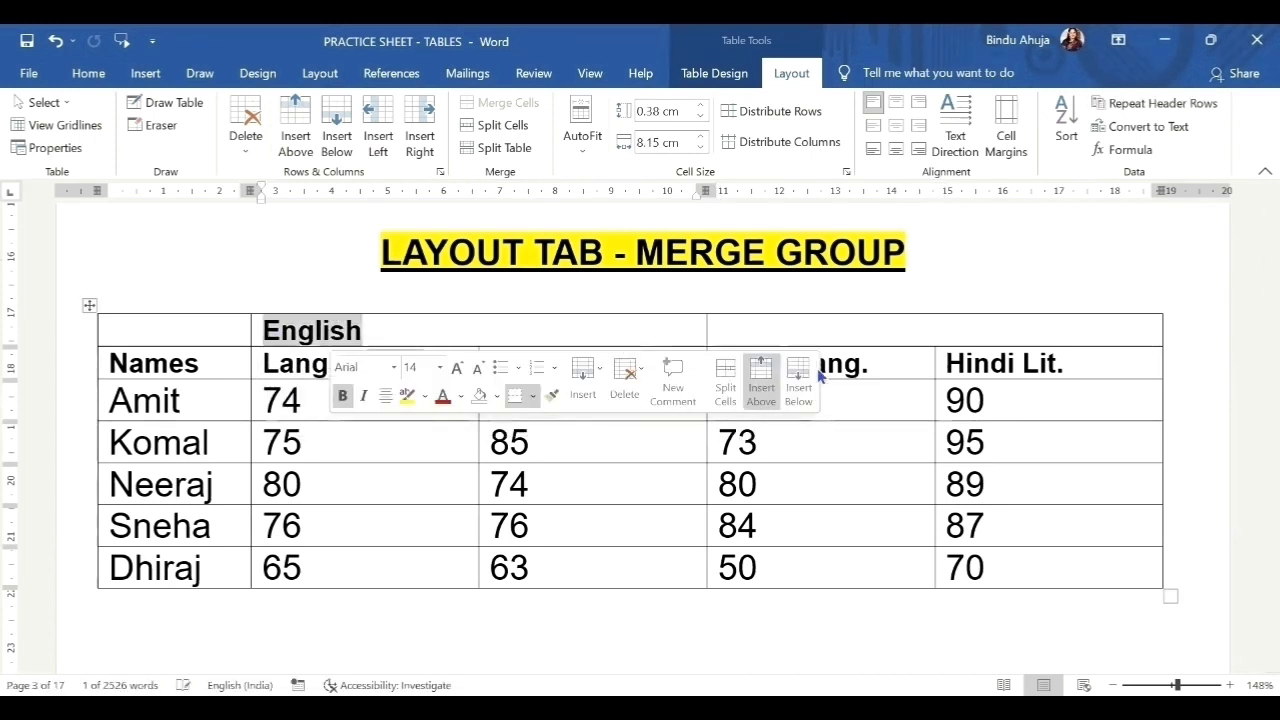
drag(1018, 365, 960, 333)
drag(592, 364, 488, 364)
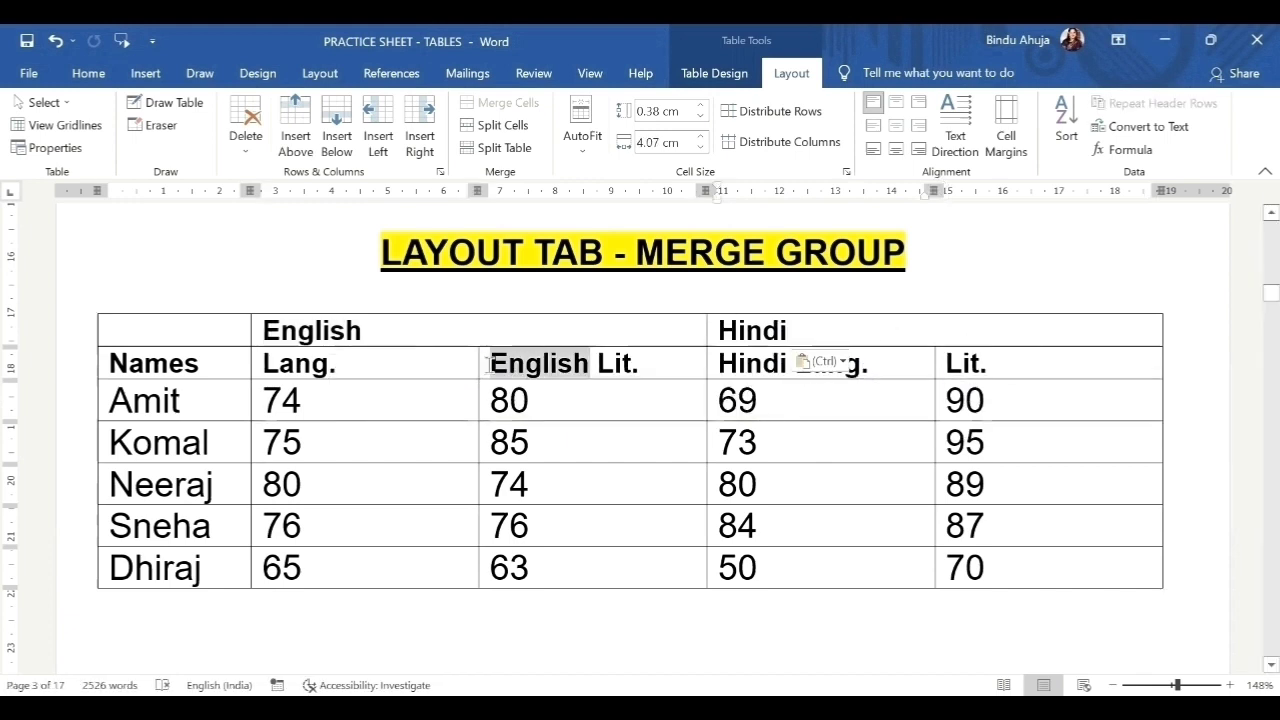
key(Delete)
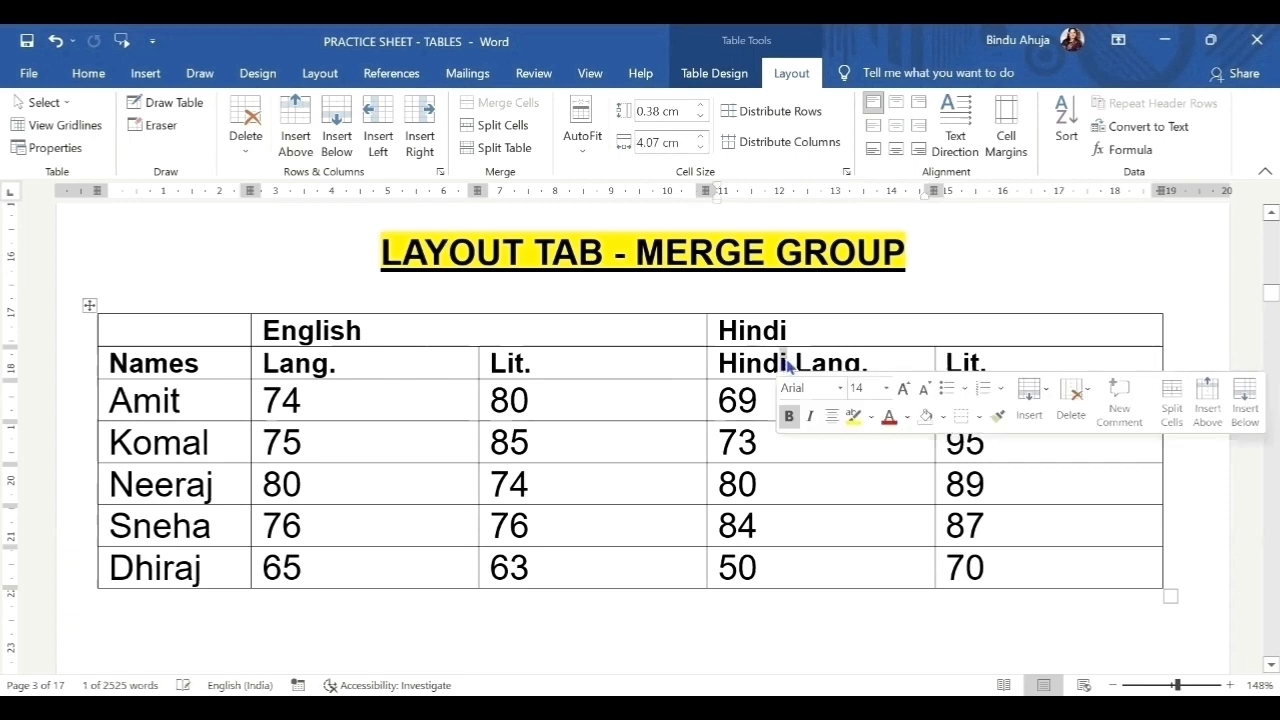
drag(797, 364, 722, 363)
key(Delete)
Center the text in the four marks columns.
drag(1140, 570, 368, 338)
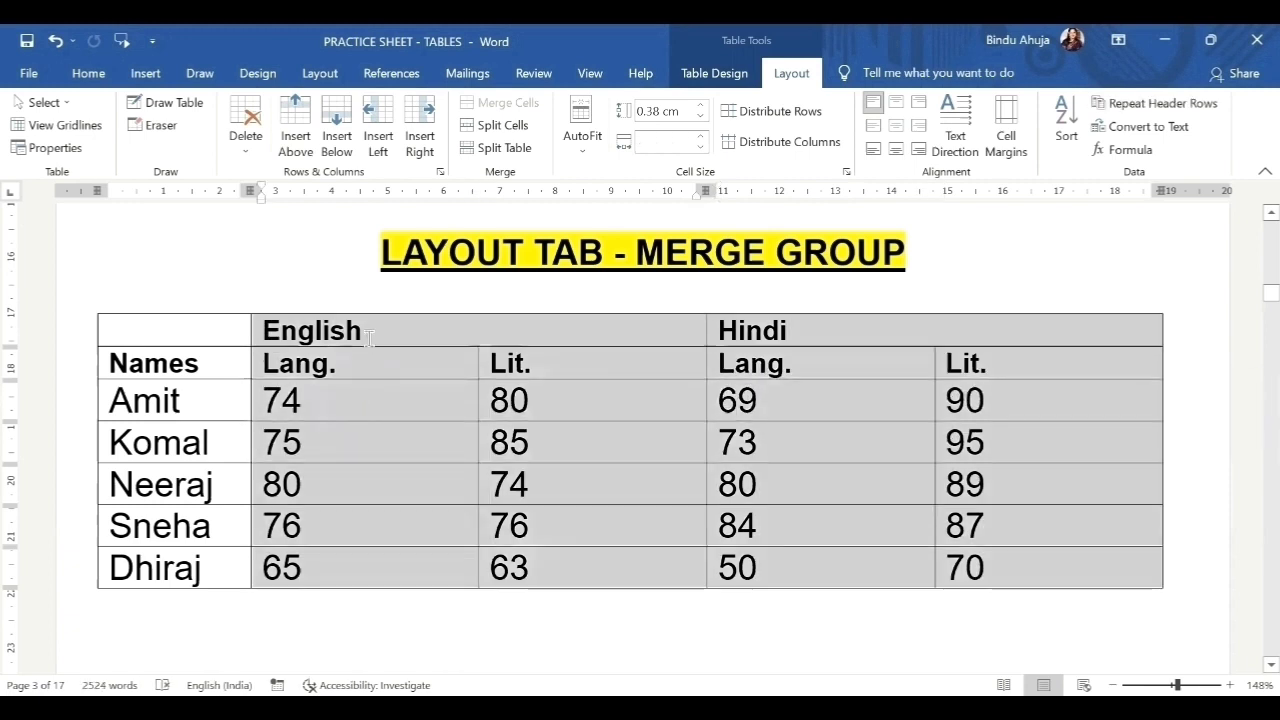
click(88, 73)
click(483, 141)
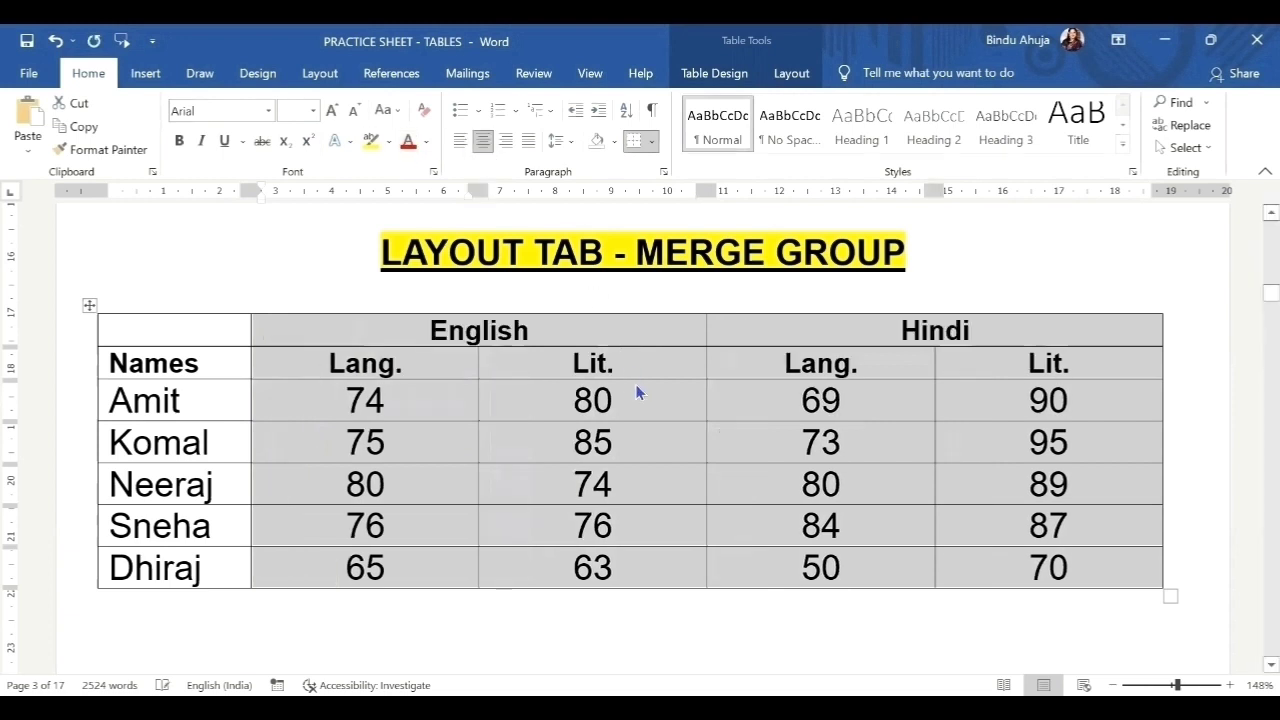
click(640, 400)
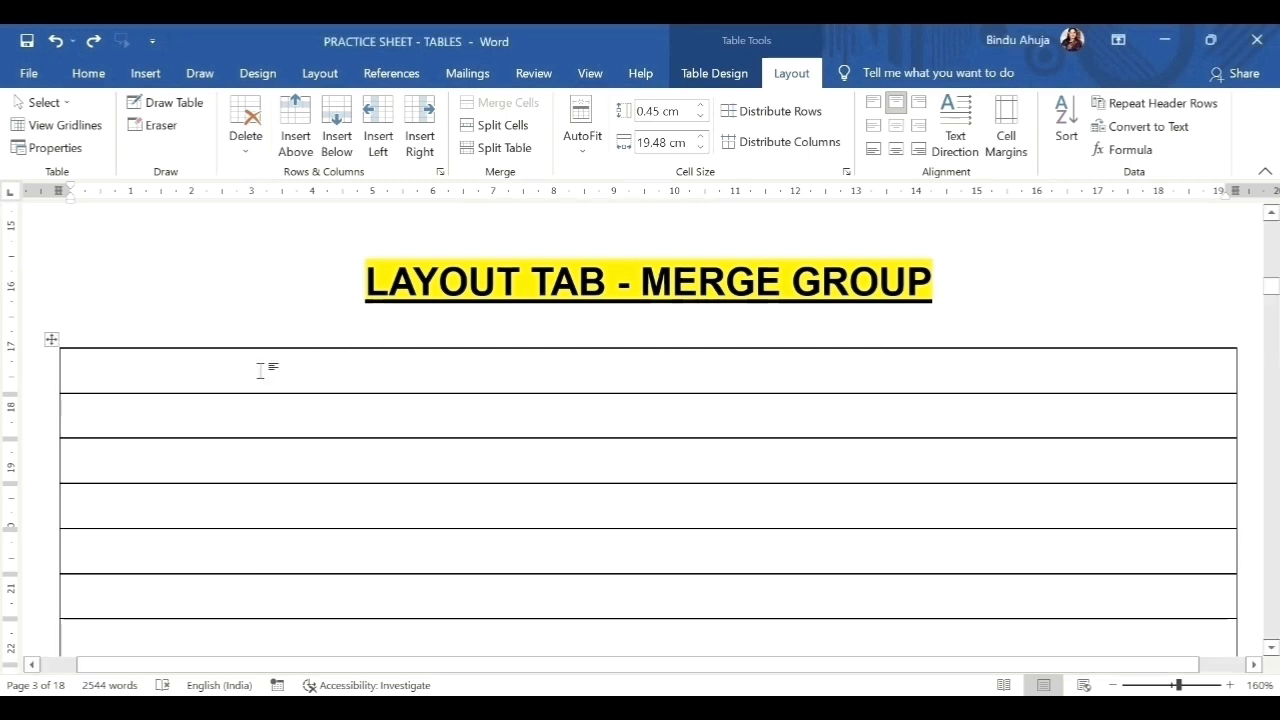
Split the blank table's first row into 20 columns and 2 rows.
click(507, 131)
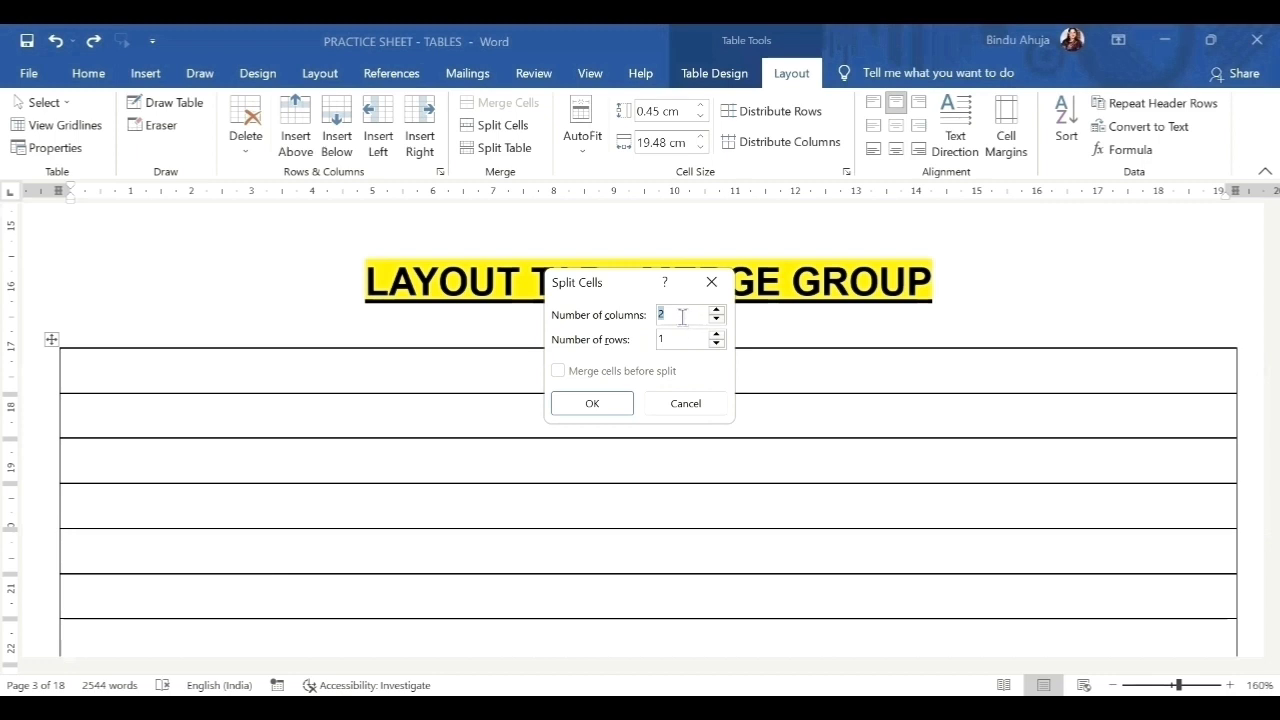
text(2)
double_click(669, 337)
text(2)
click(601, 405)
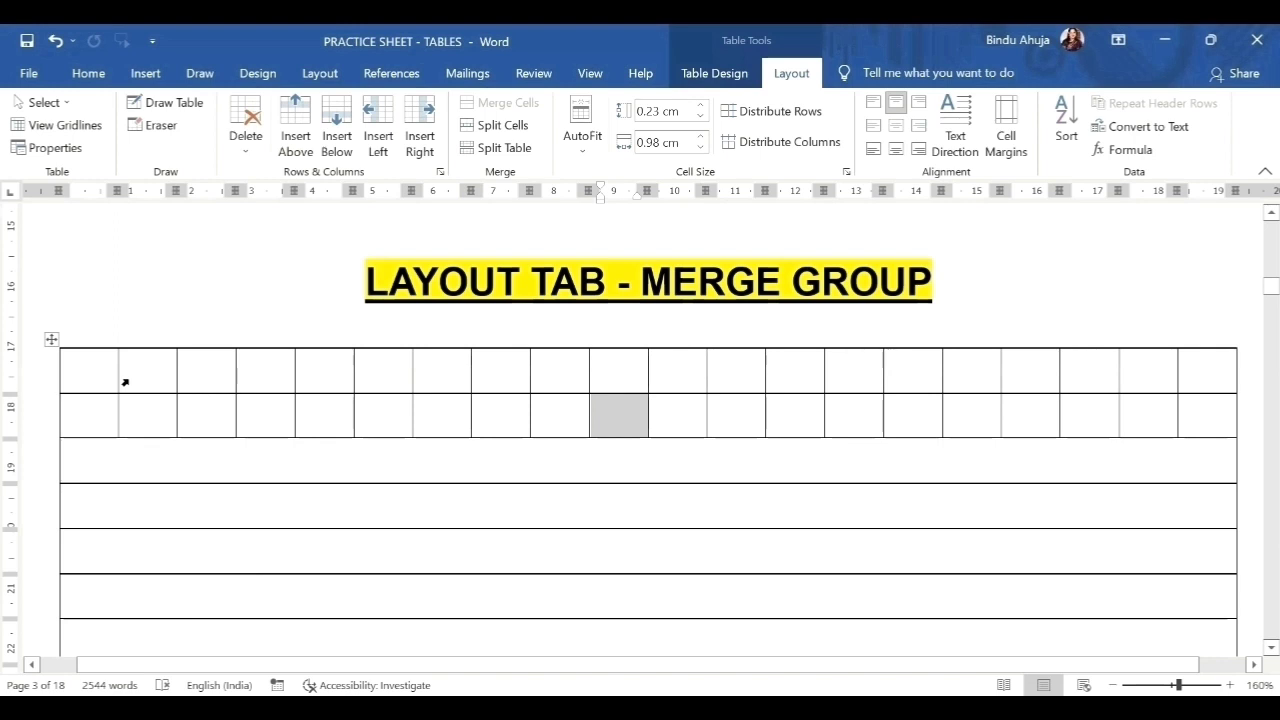
click(96, 374)
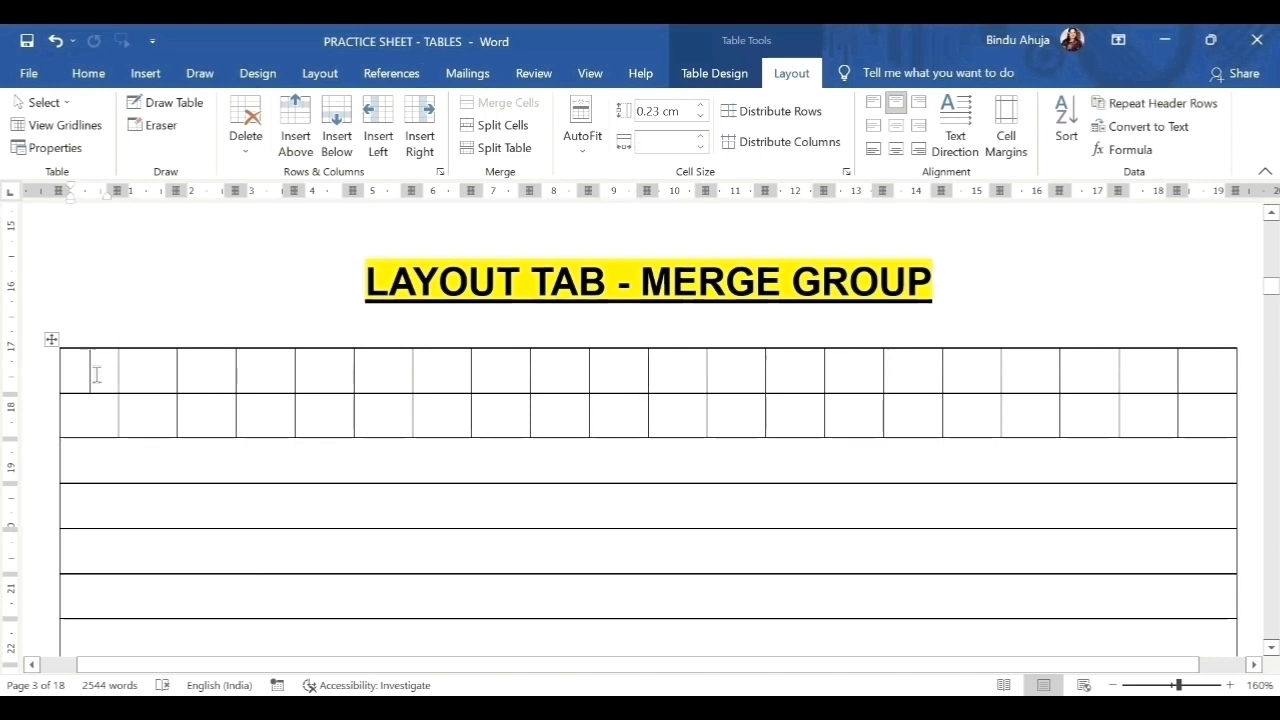
Split the fourth row of the blank table into 10 columns and 2 rows.
click(123, 500)
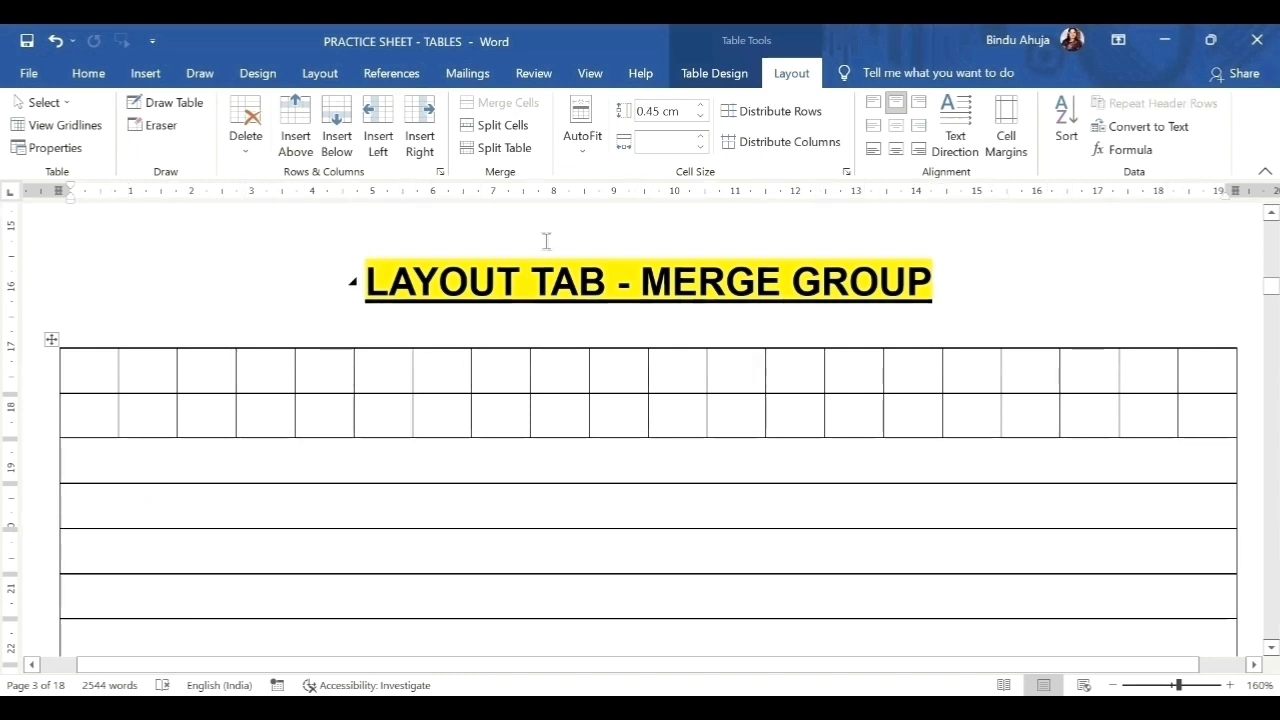
click(517, 132)
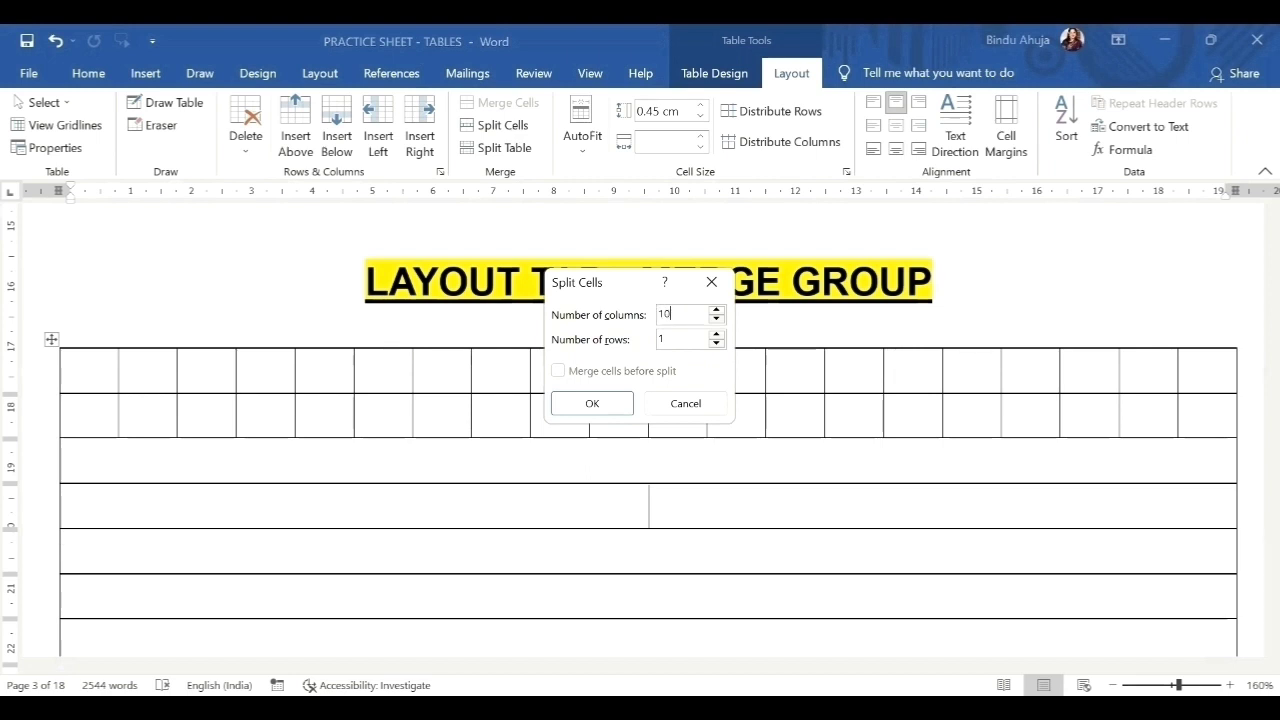
double_click(660, 339)
text(2)
click(614, 408)
Split a lower blank row into 5 columns and 2 rows.
scroll(622, 448, down, 3)
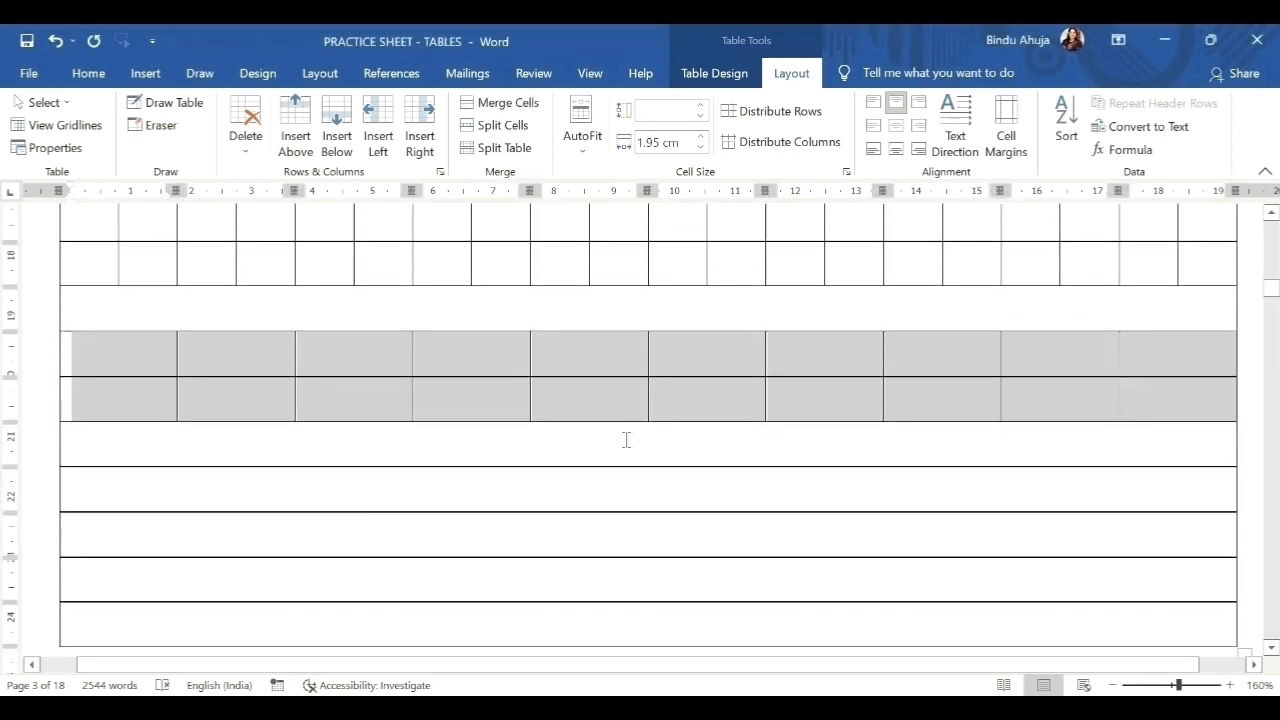
click(336, 500)
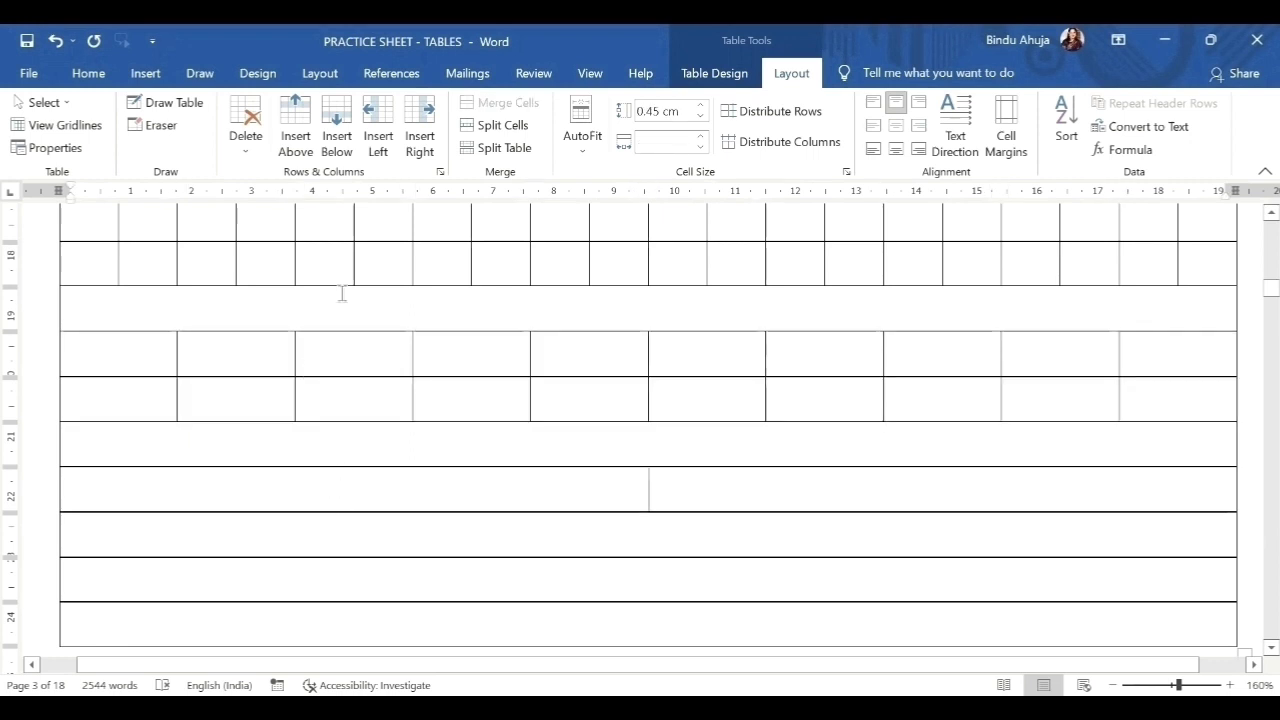
click(509, 127)
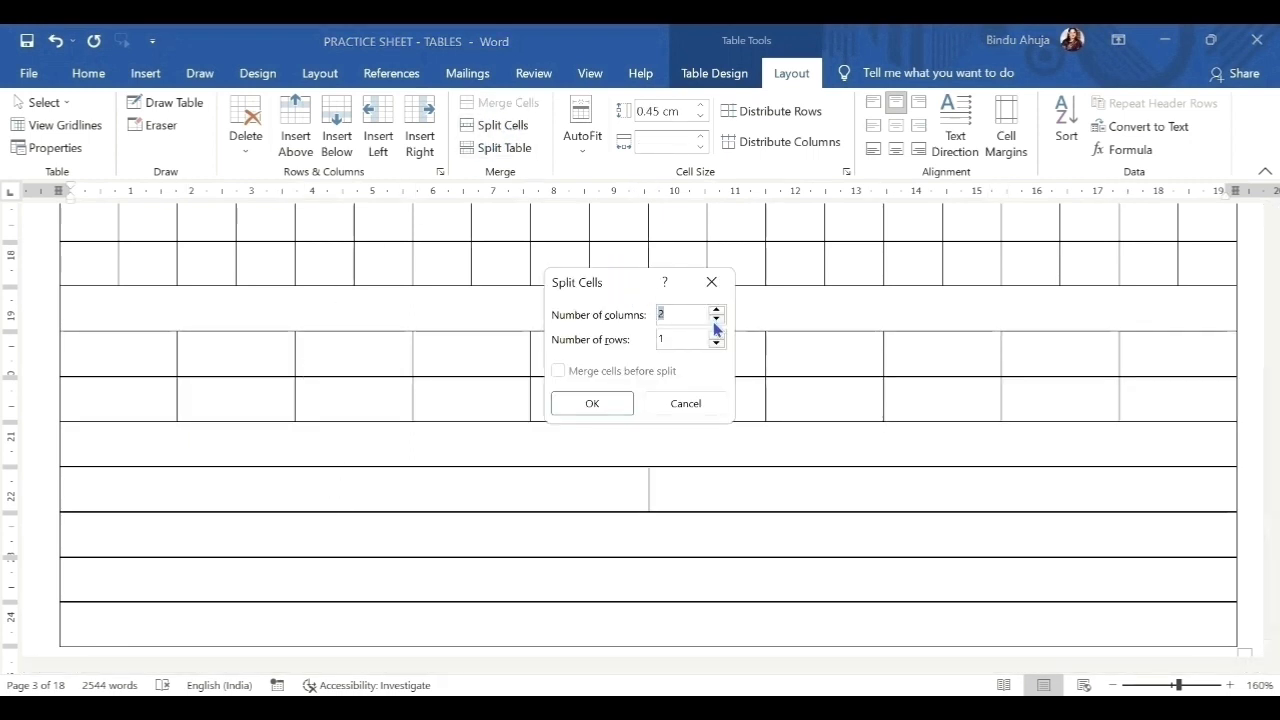
text(5)
drag(677, 338, 652, 337)
text(2)
click(604, 408)
key(Return)
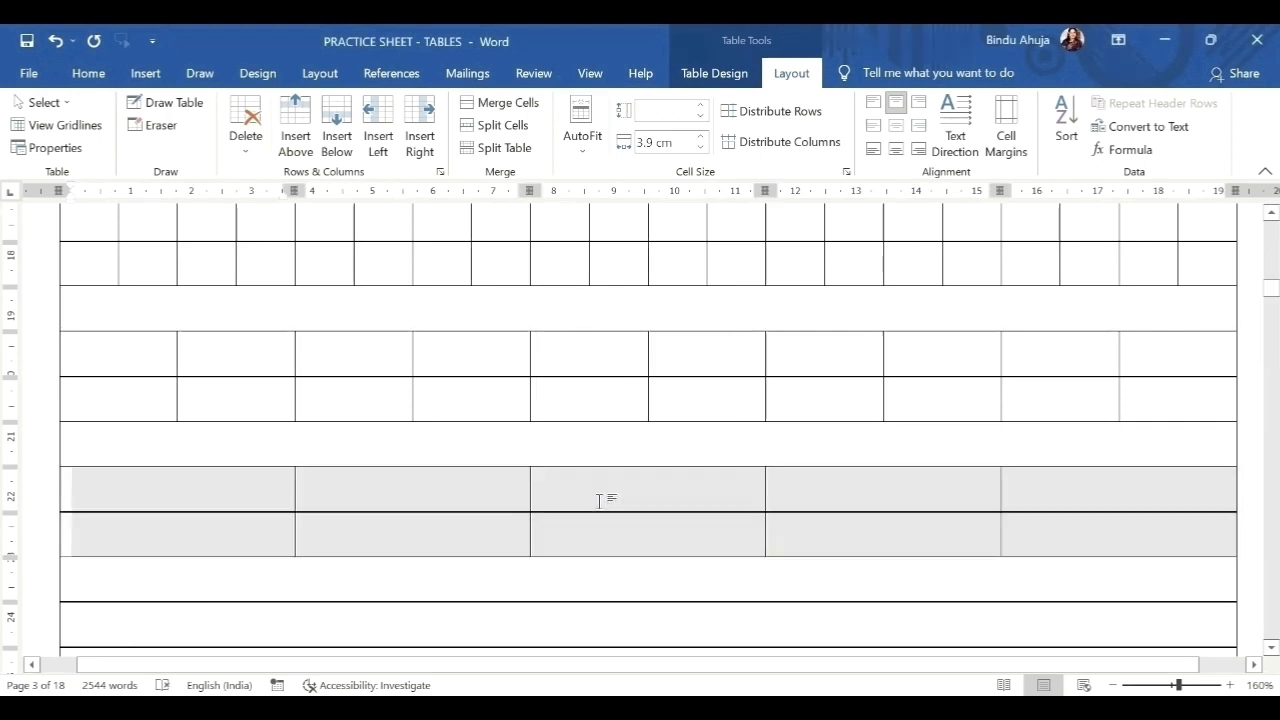
click(766, 520)
scroll(766, 519, down, 1)
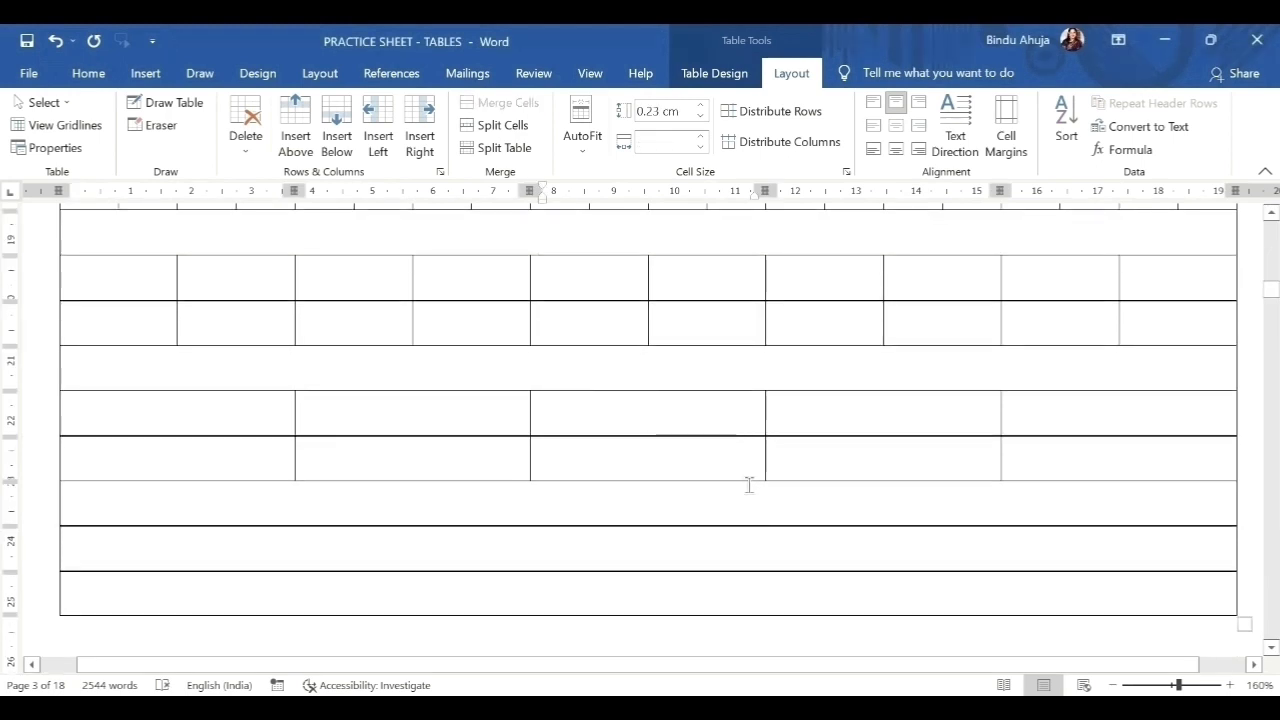
click(503, 125)
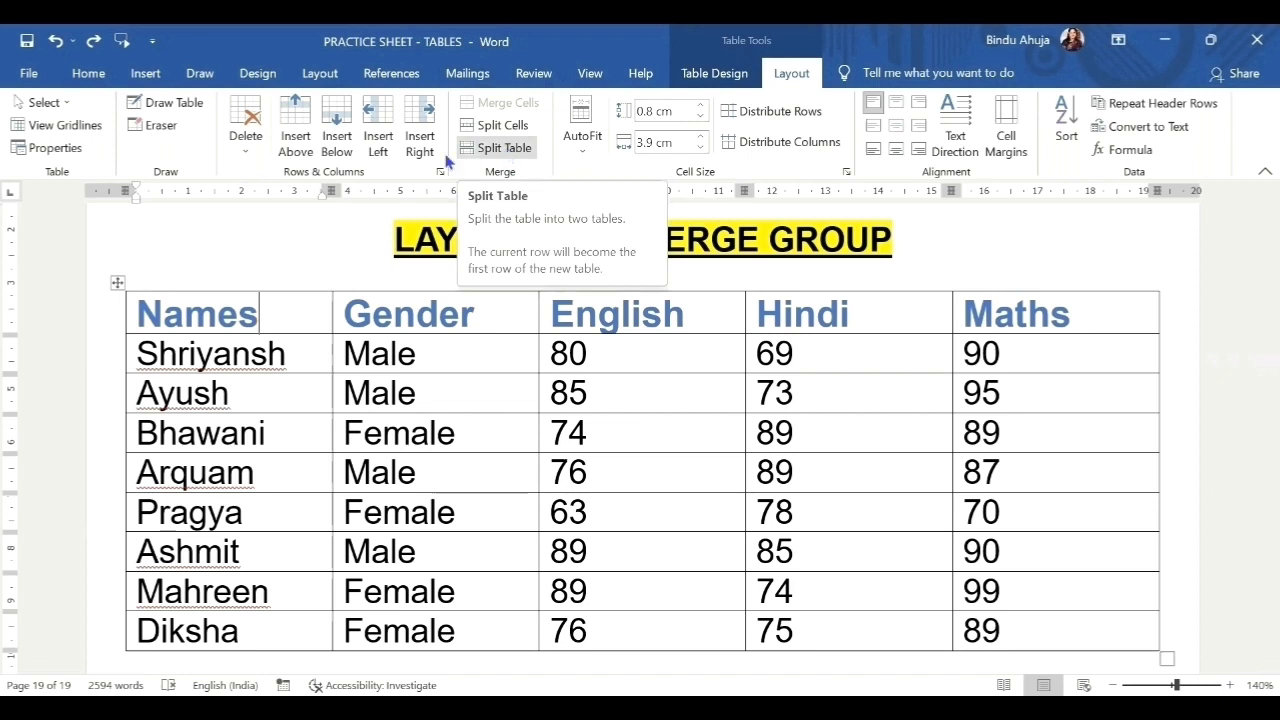
Sort the whole eight-student table by Gender, ascending, treating the first row as a header.
drag(258, 302, 1138, 632)
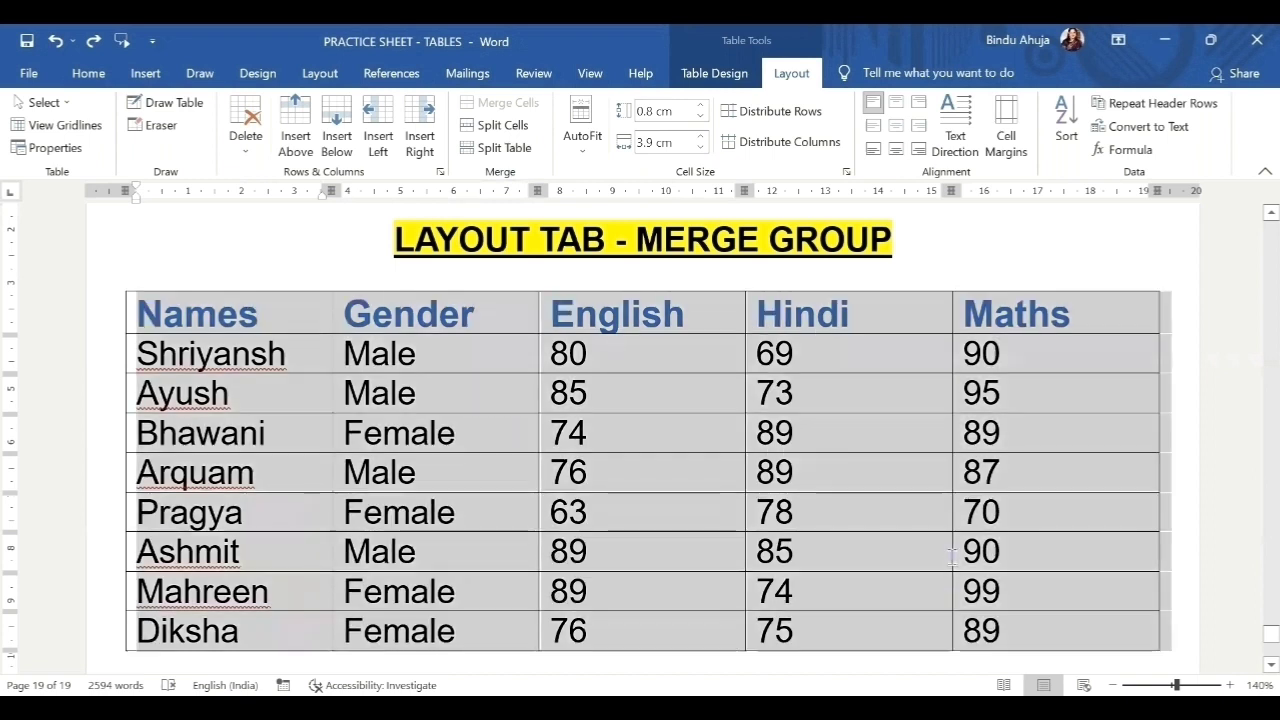
click(446, 364)
drag(440, 309, 410, 622)
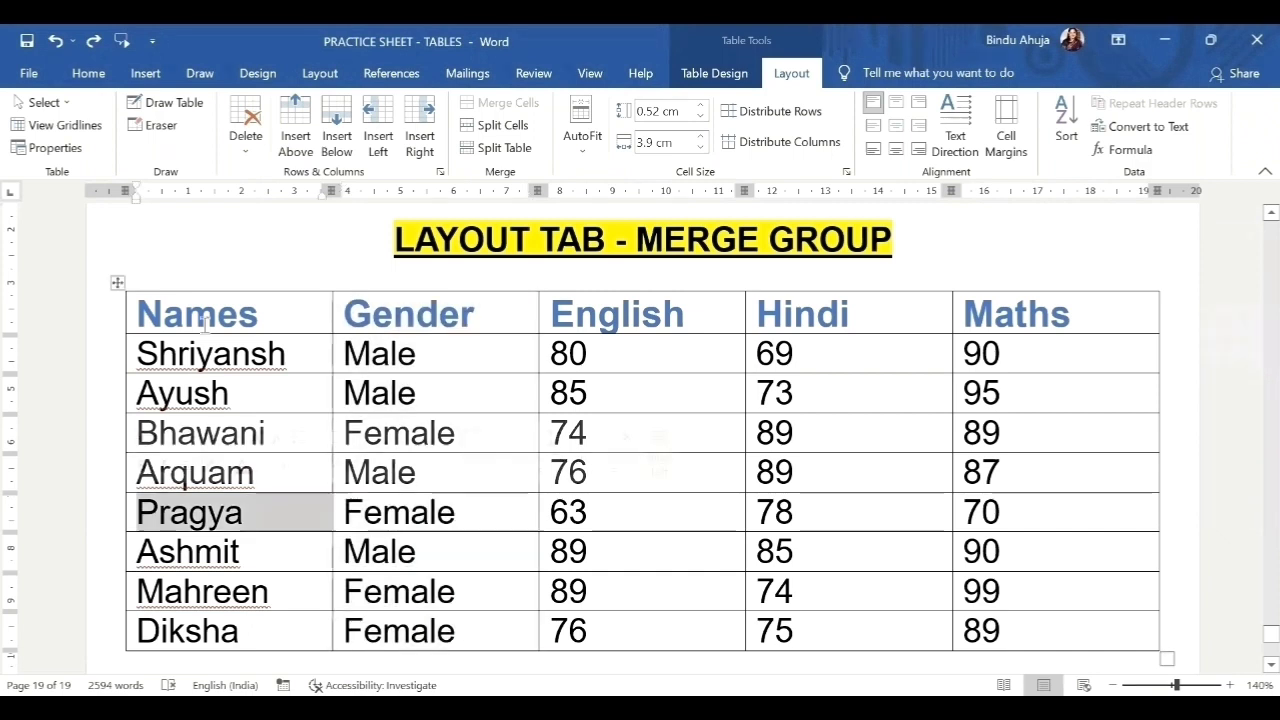
click(209, 307)
drag(209, 308, 1150, 640)
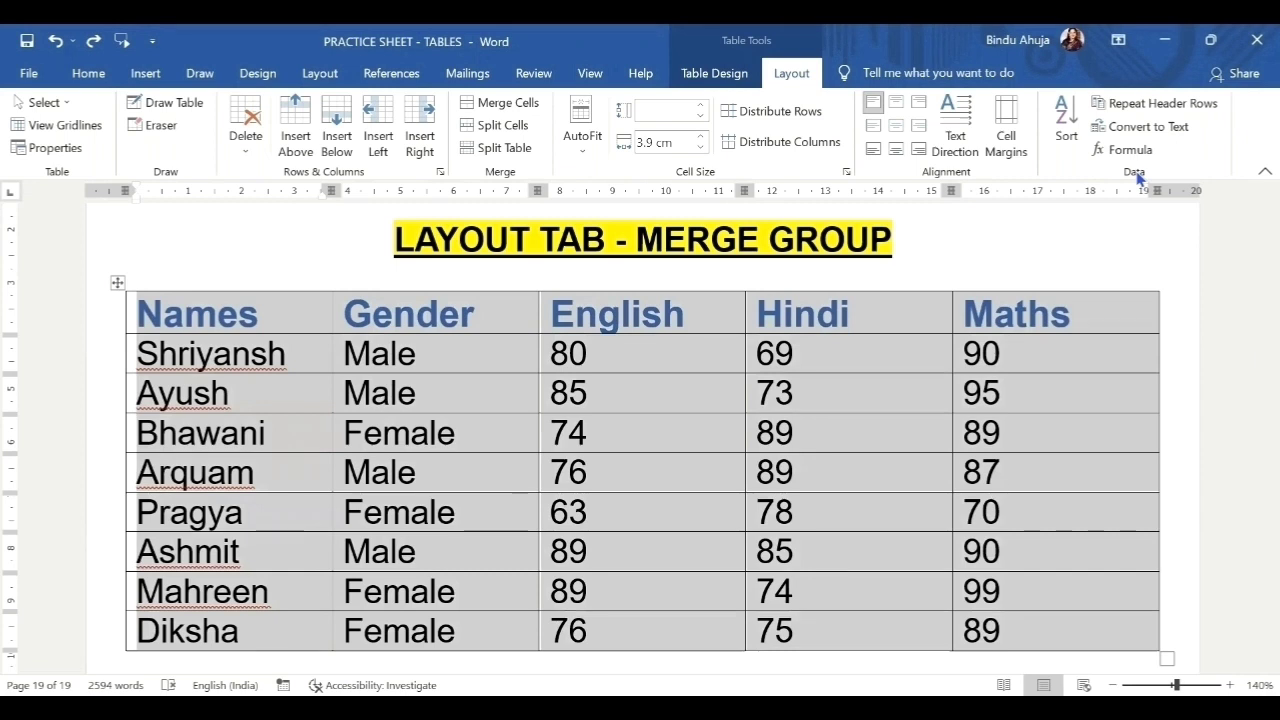
click(1066, 128)
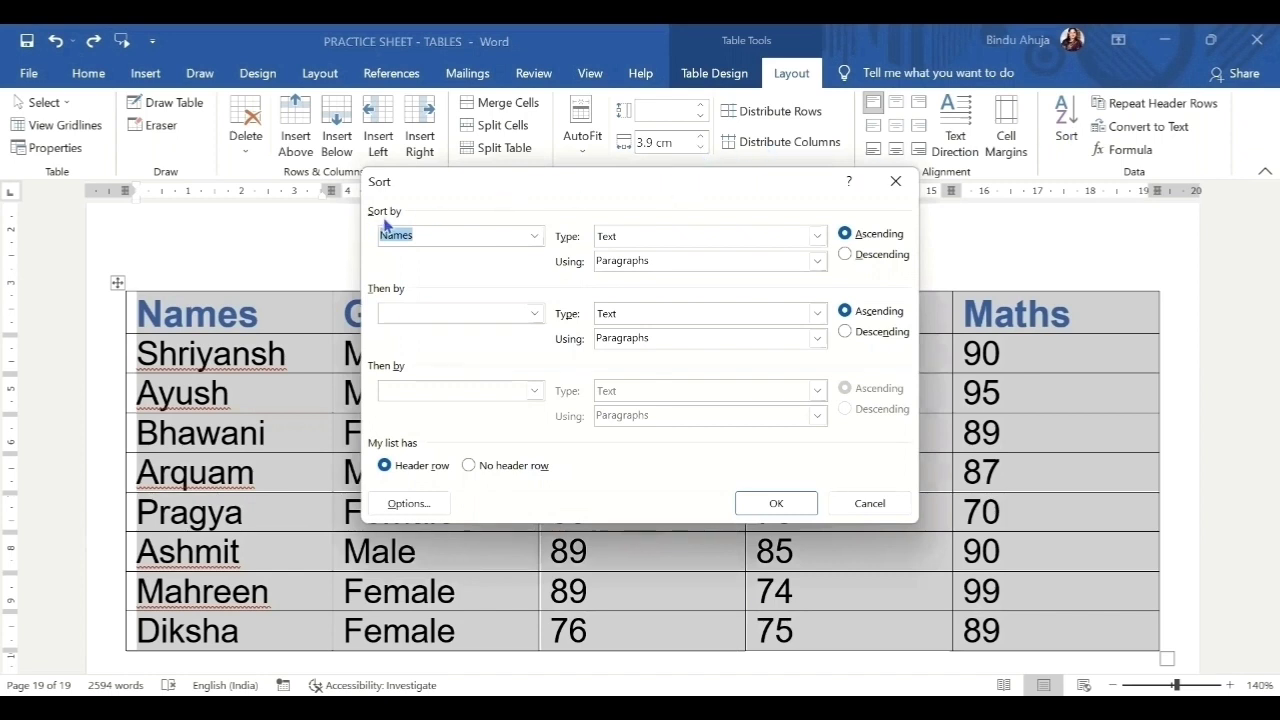
click(535, 237)
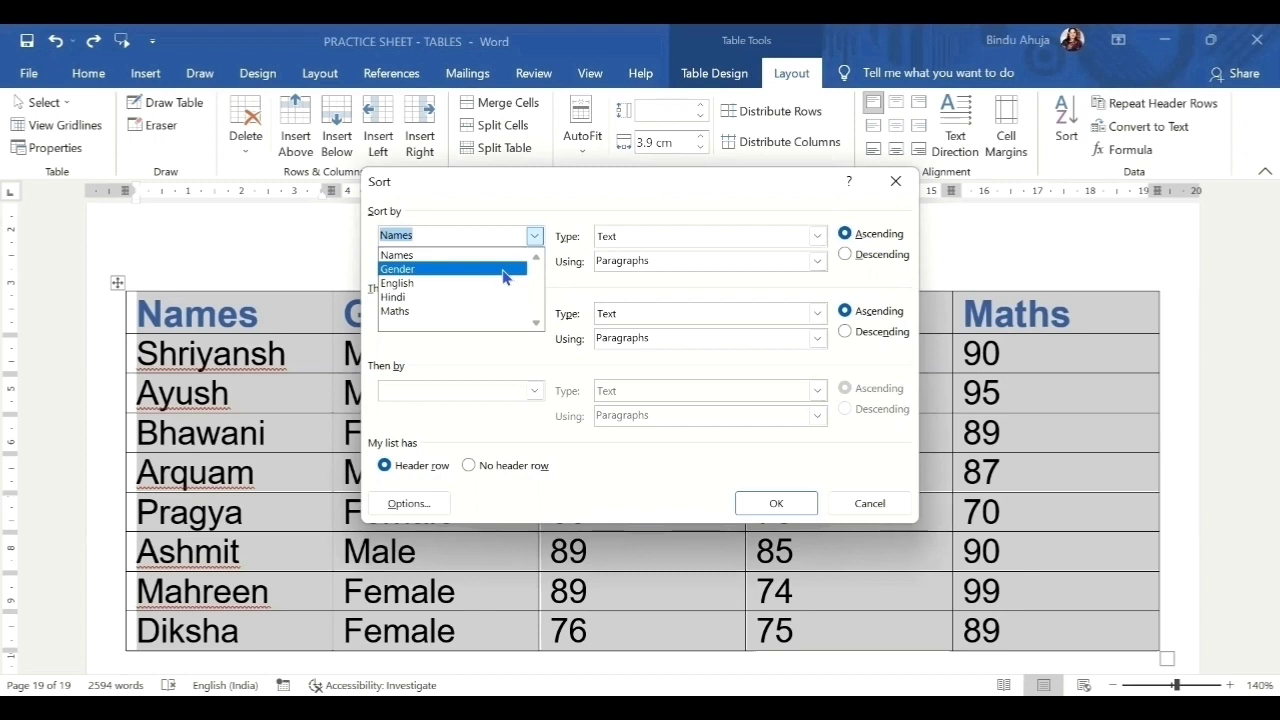
click(502, 269)
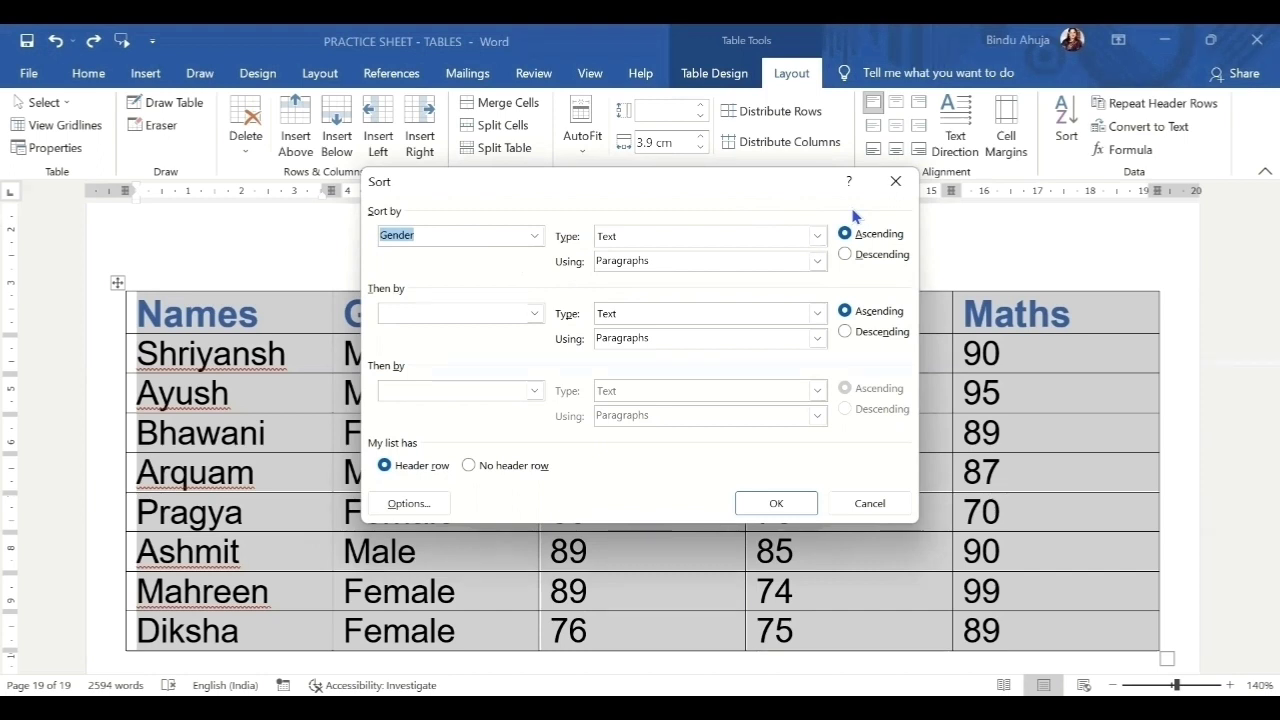
click(771, 507)
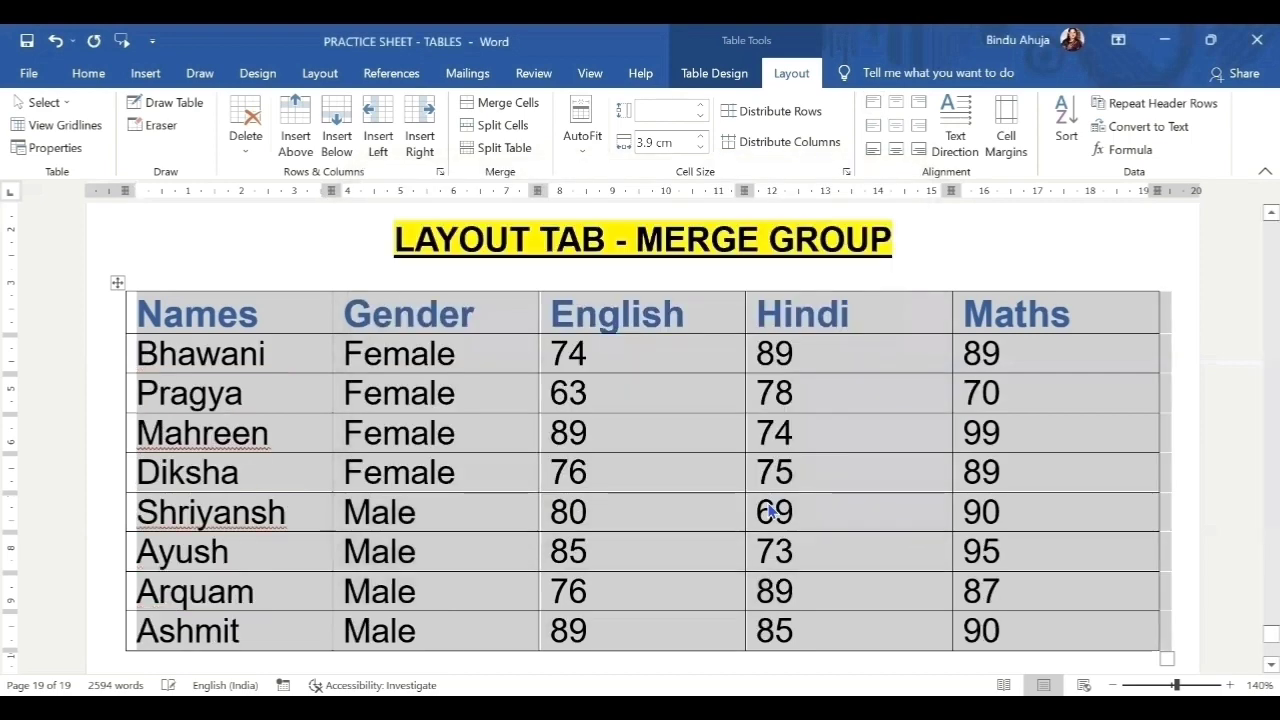
Split the marks table at the Shriyansh row, separating Female rows from Male rows.
click(336, 347)
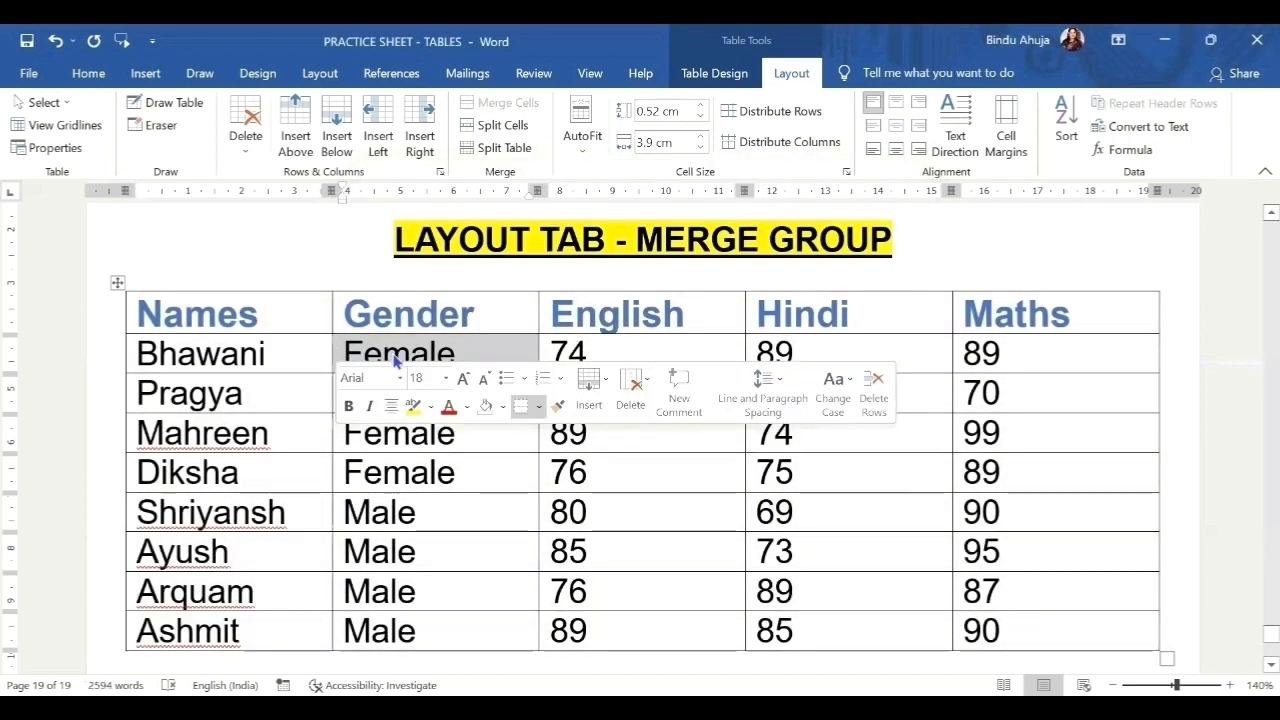
drag(508, 366, 490, 470)
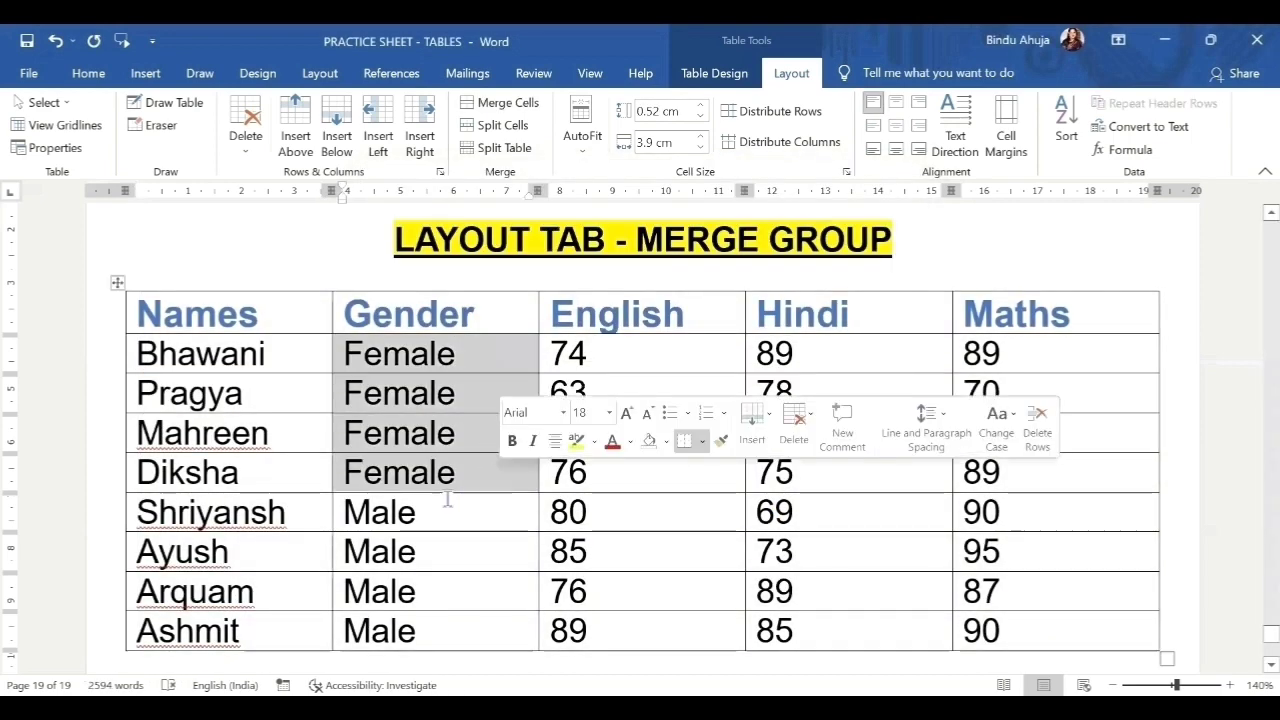
drag(423, 512, 407, 545)
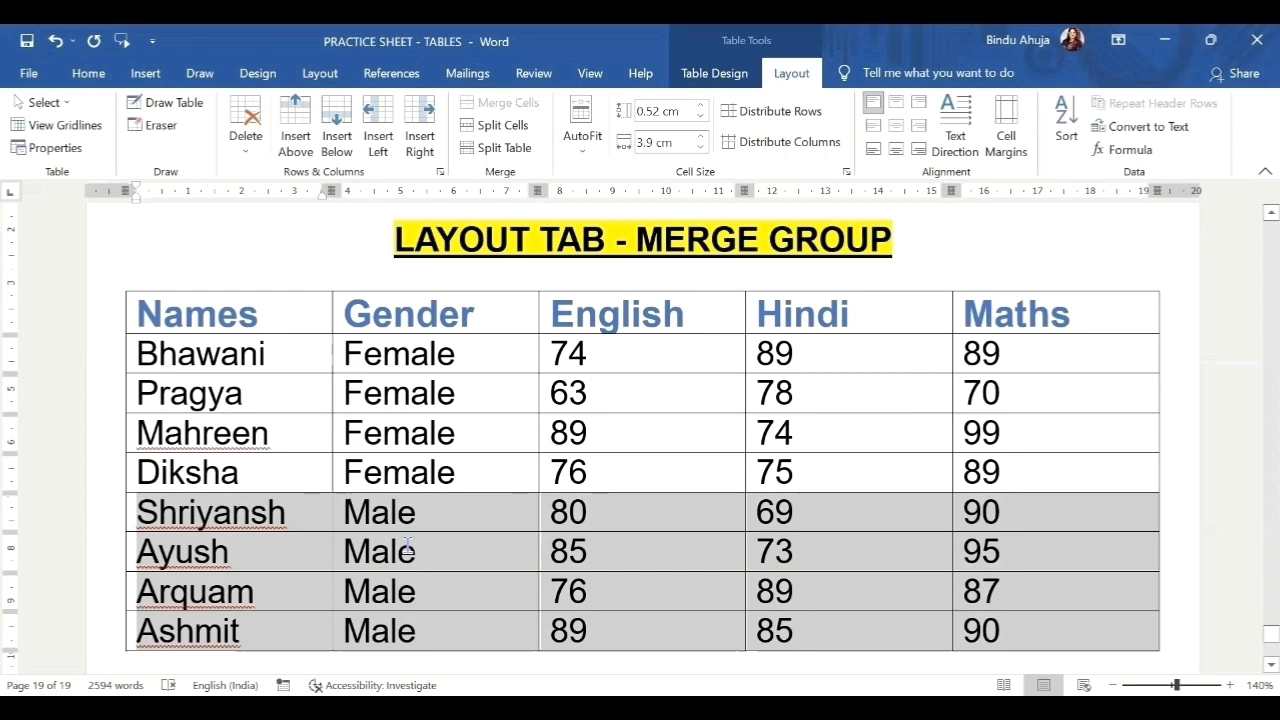
click(290, 514)
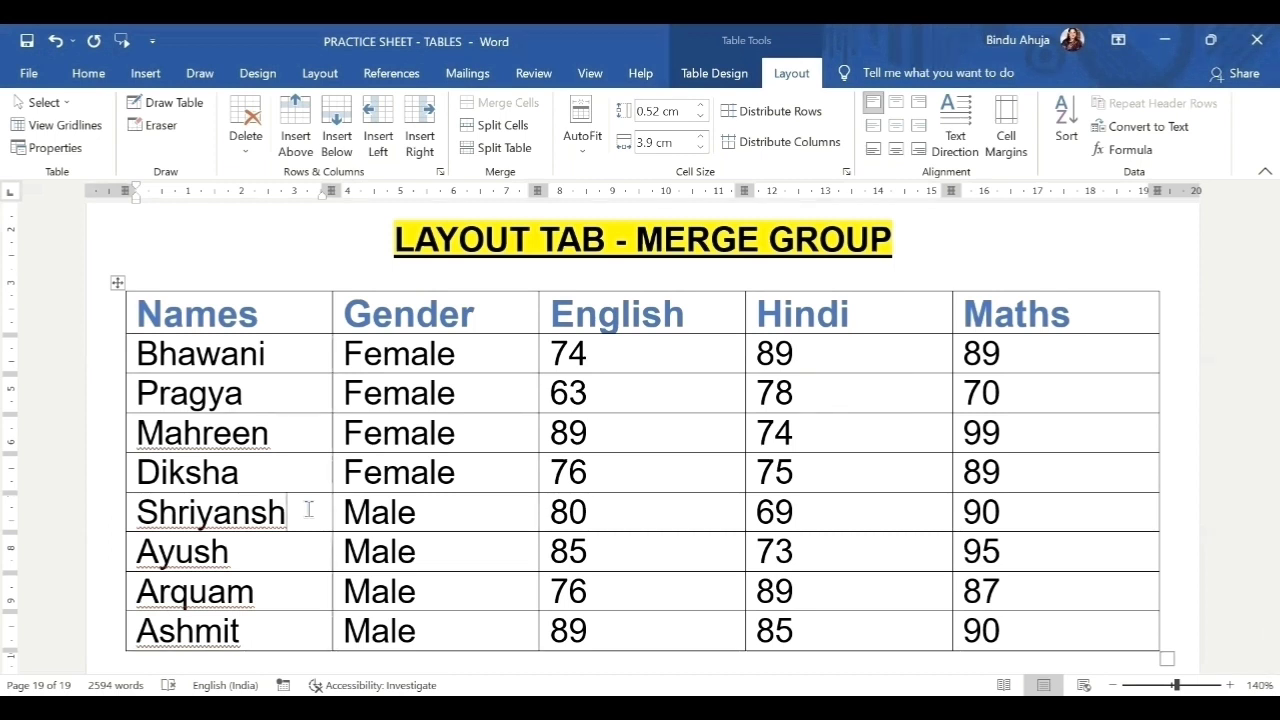
double_click(305, 512)
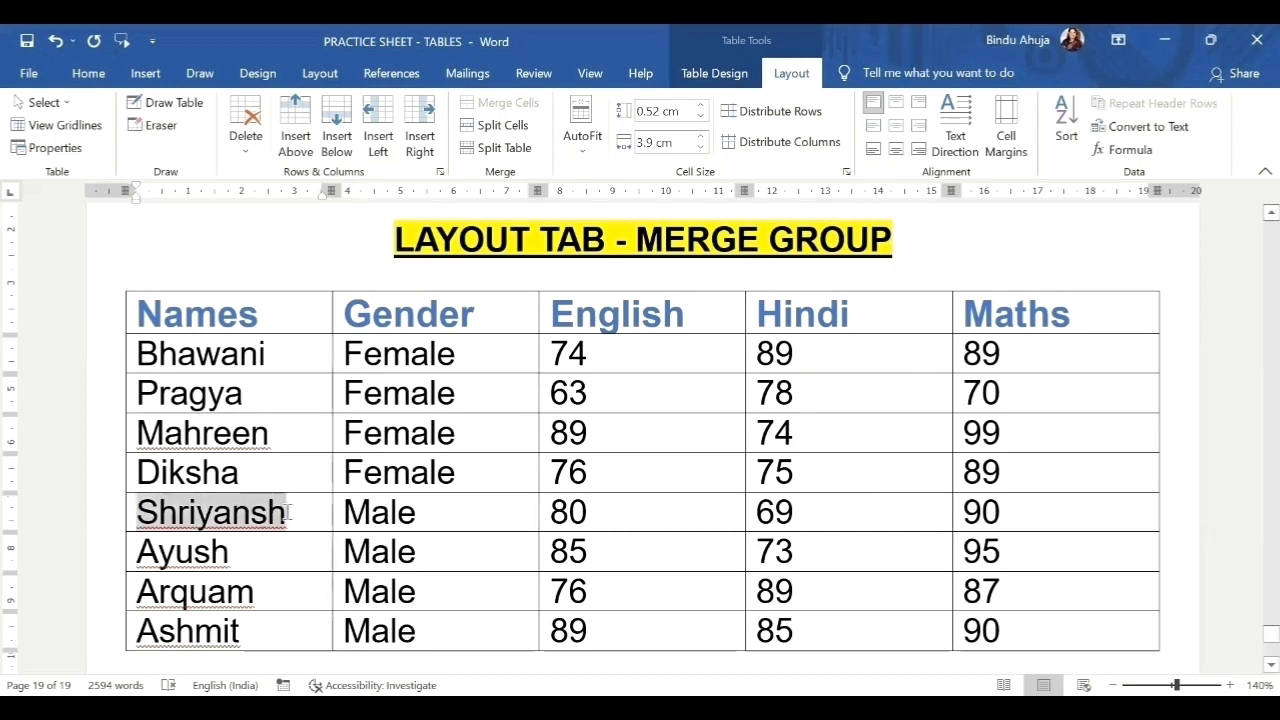
click(302, 514)
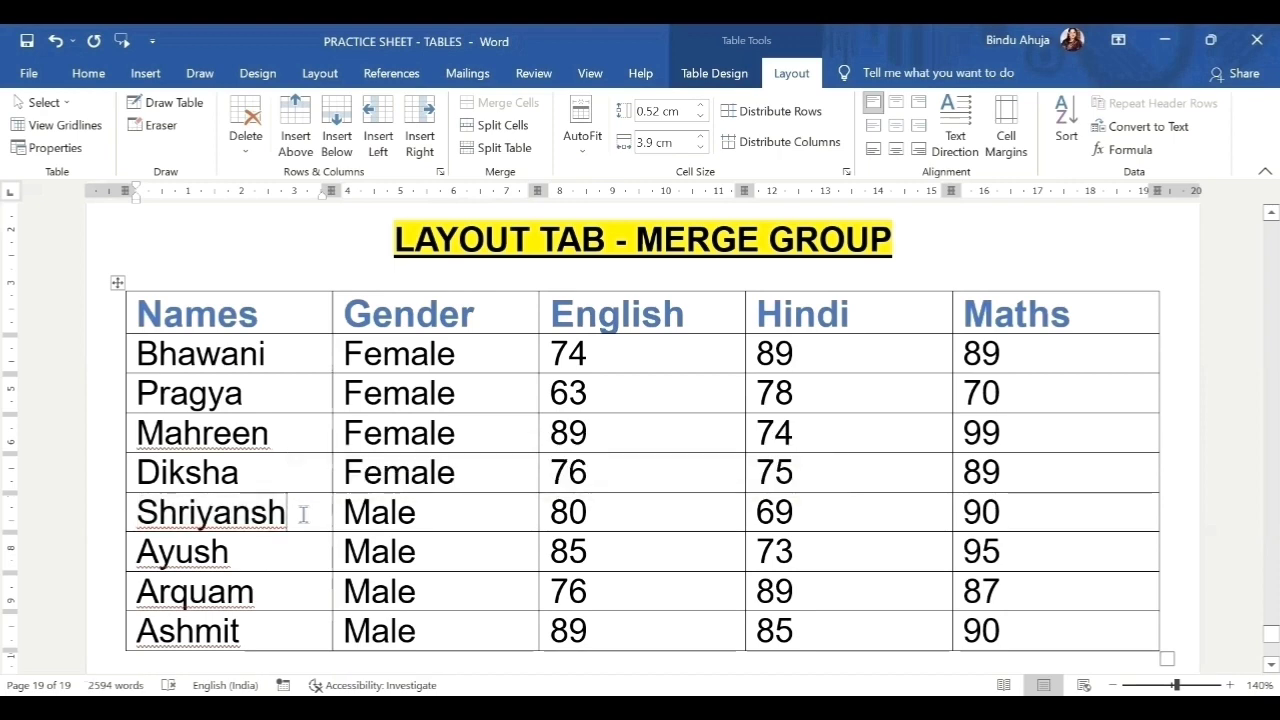
click(524, 150)
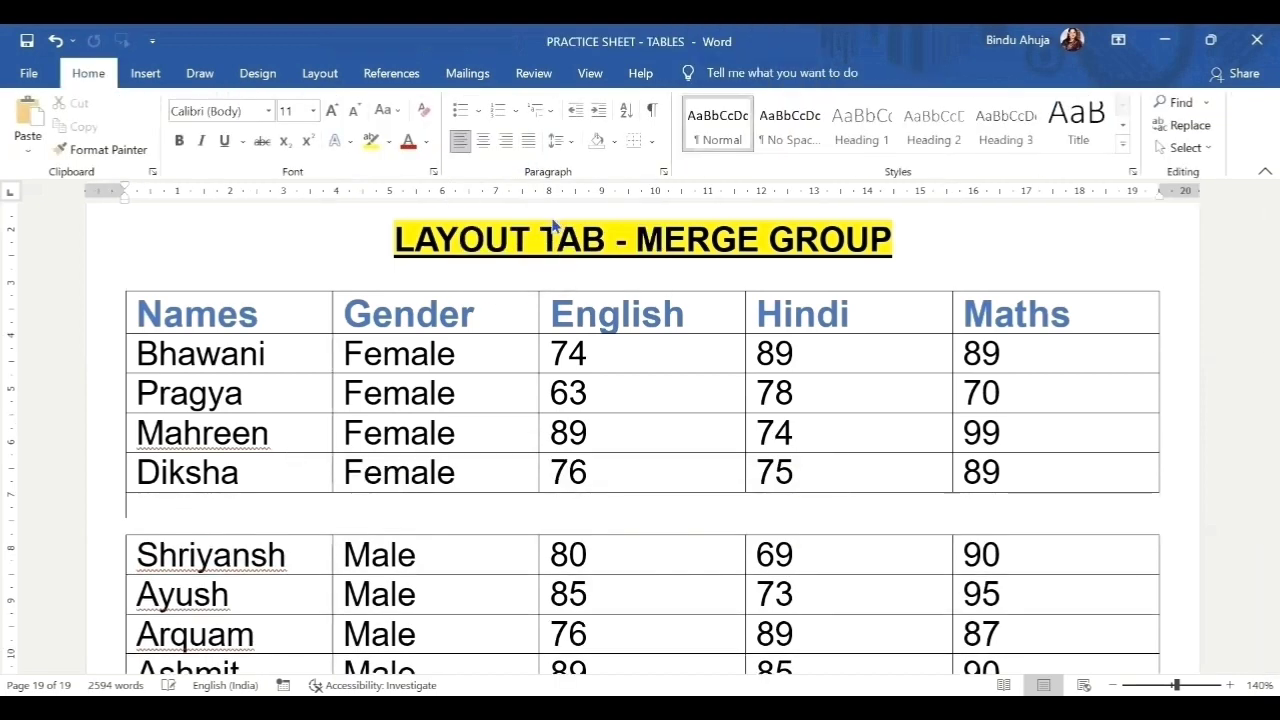
Select the data rows of the first table, then all rows of the second.
scroll(588, 340, down, 3)
scroll(588, 343, up, 1)
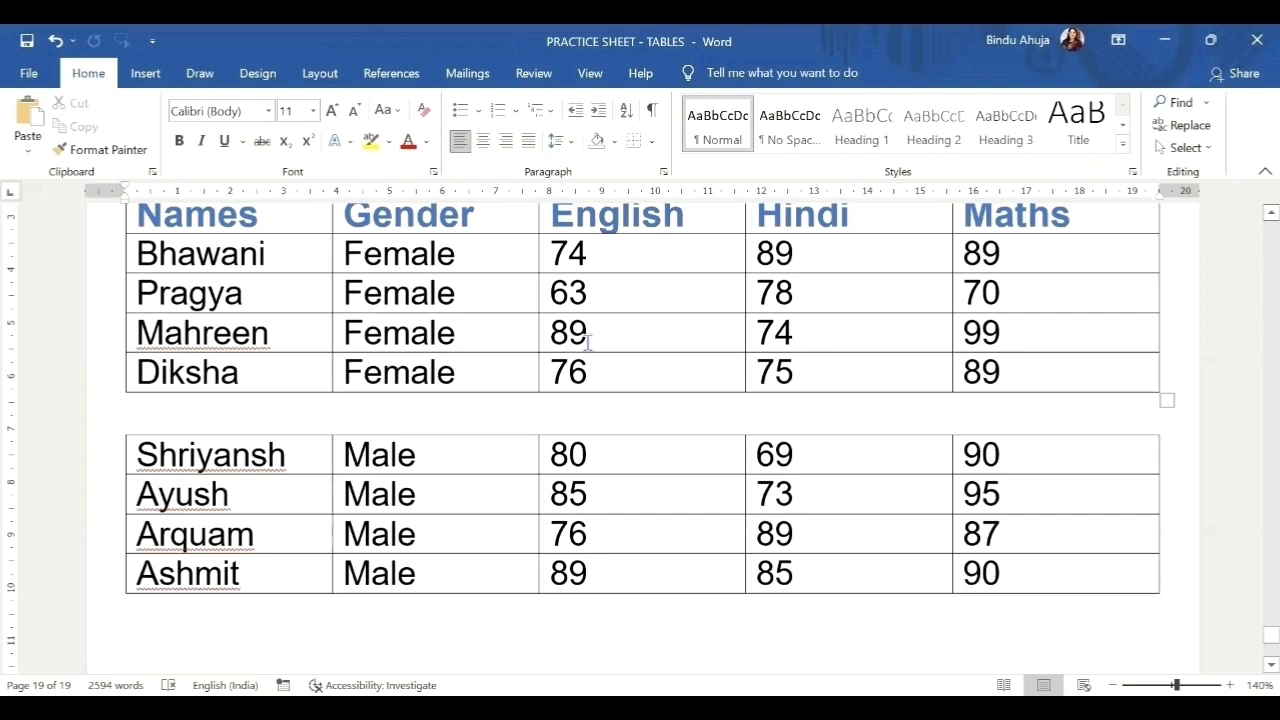
scroll(588, 342, up, 1)
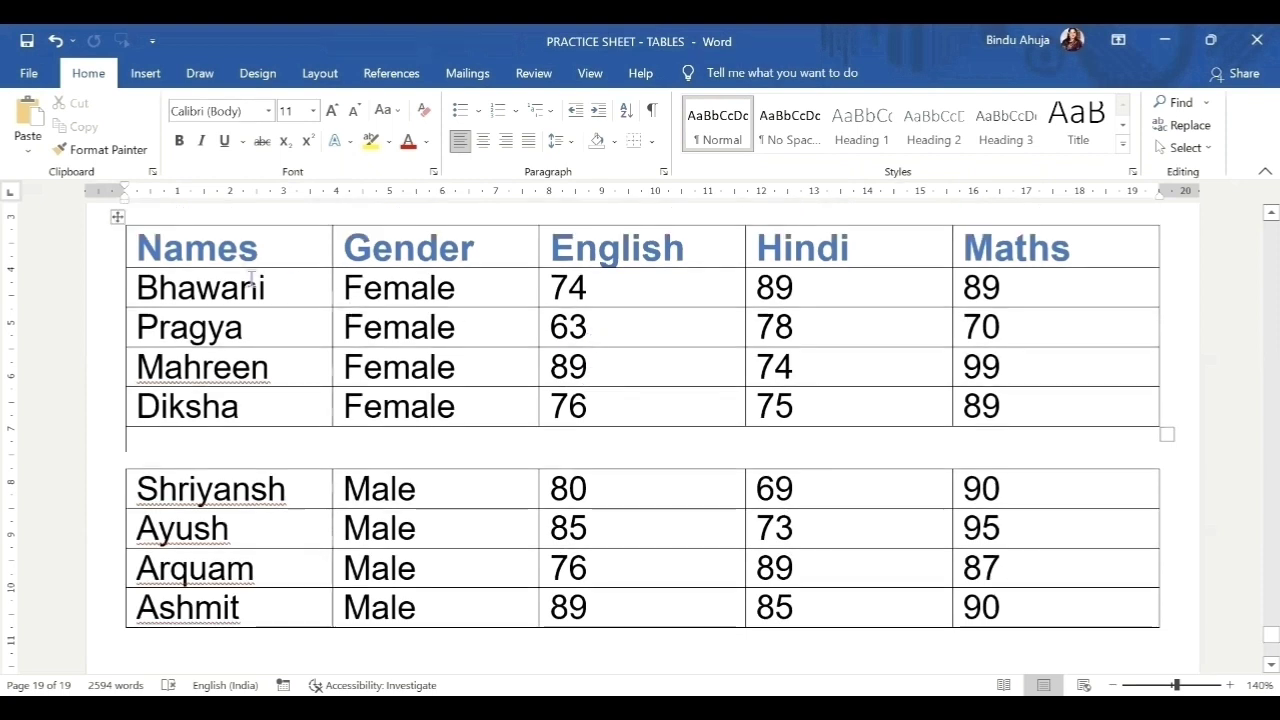
drag(251, 285, 1000, 410)
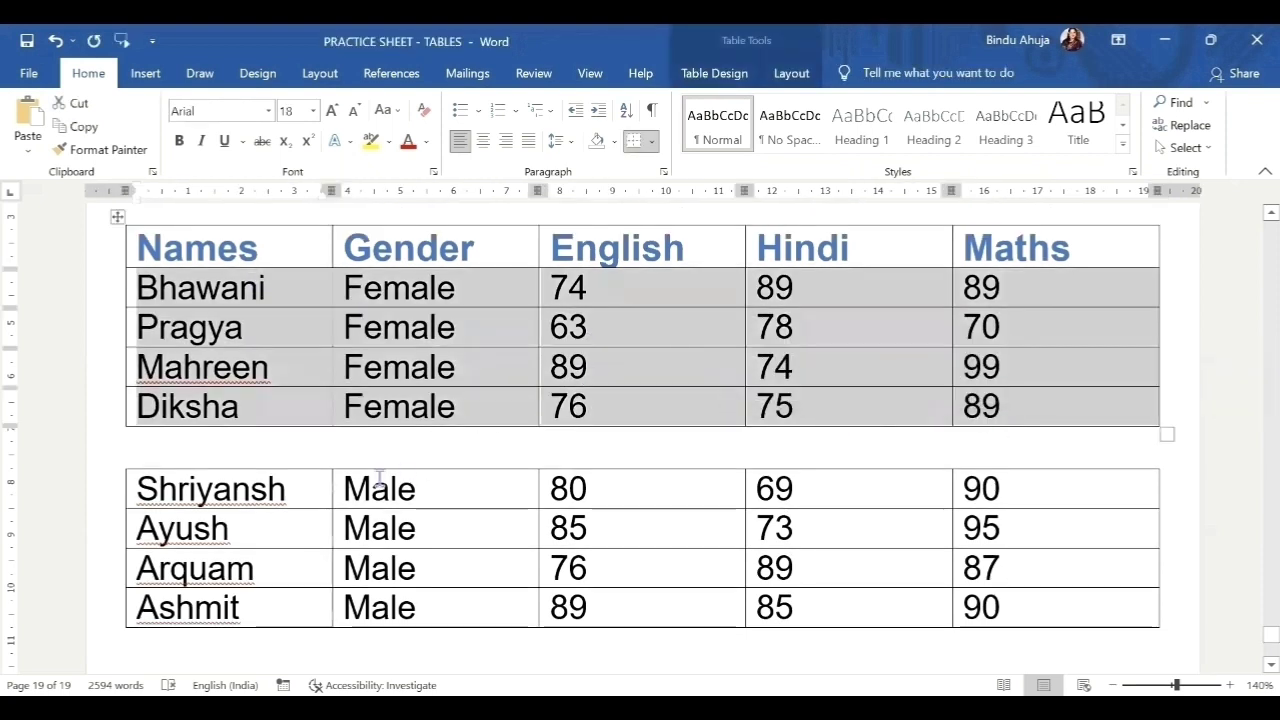
drag(405, 510, 864, 568)
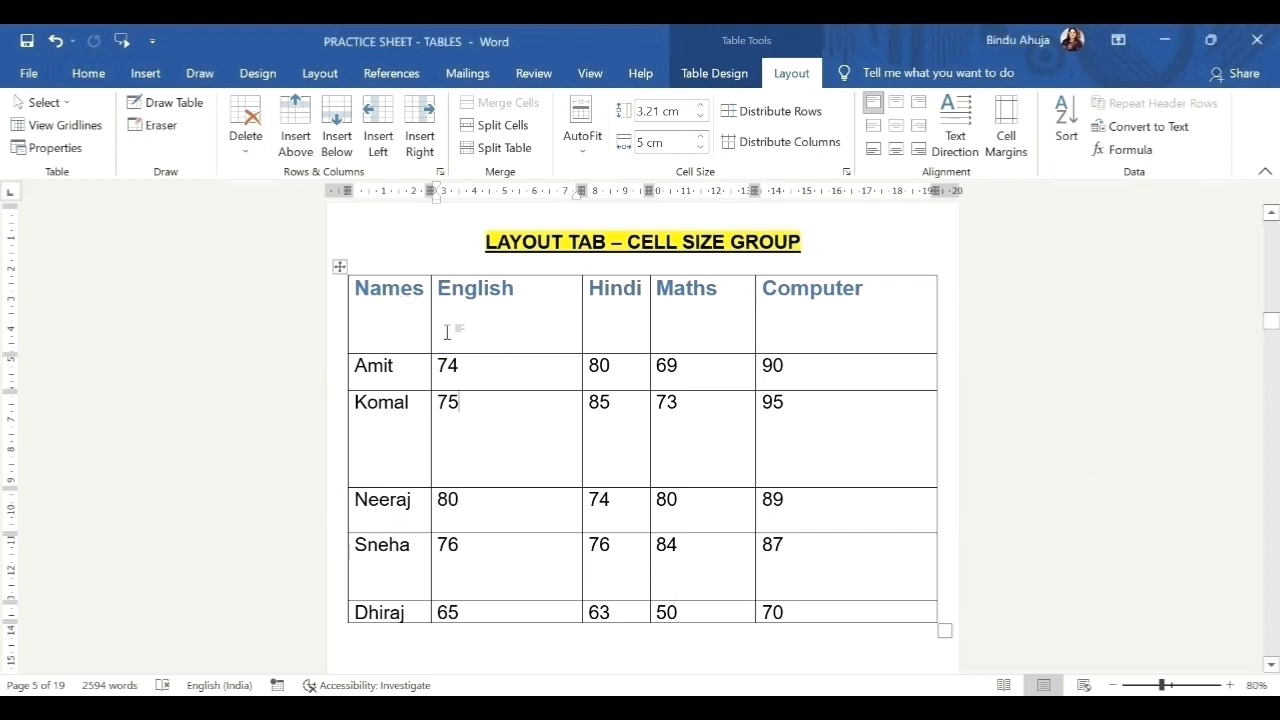
Drag the header row taller and widen the Names column slightly.
drag(448, 329, 823, 619)
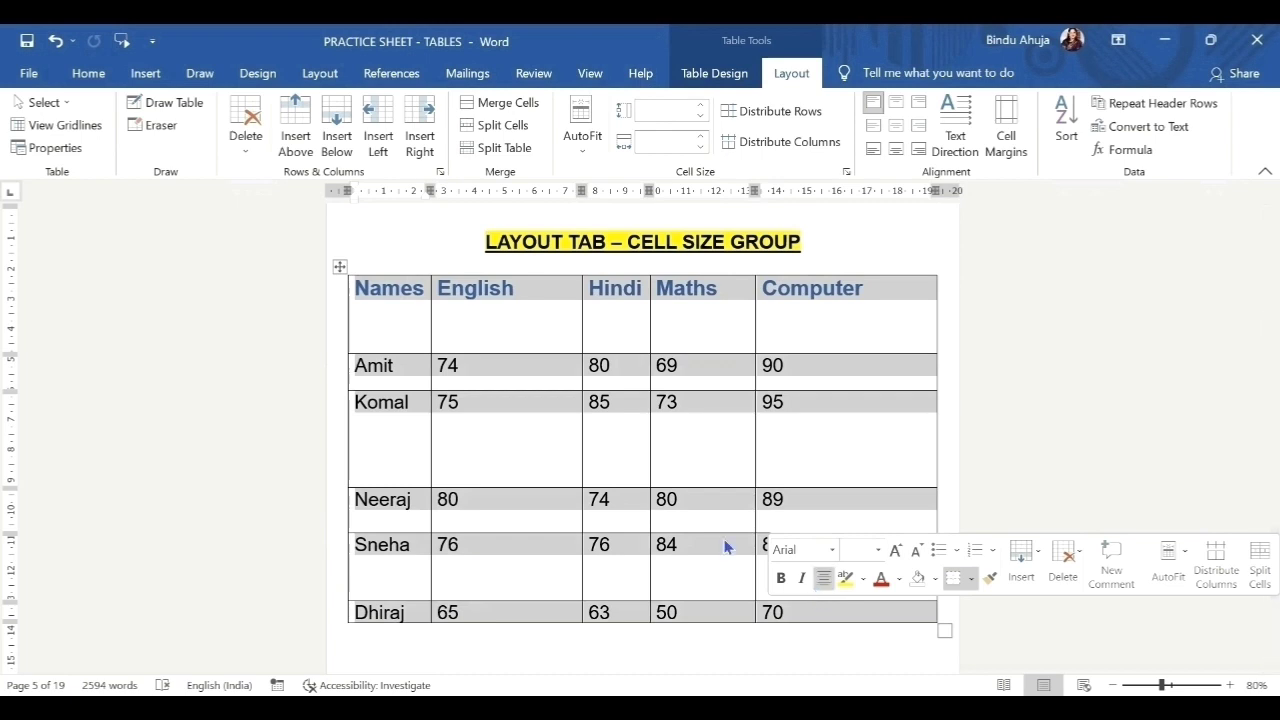
click(695, 510)
drag(507, 322, 486, 382)
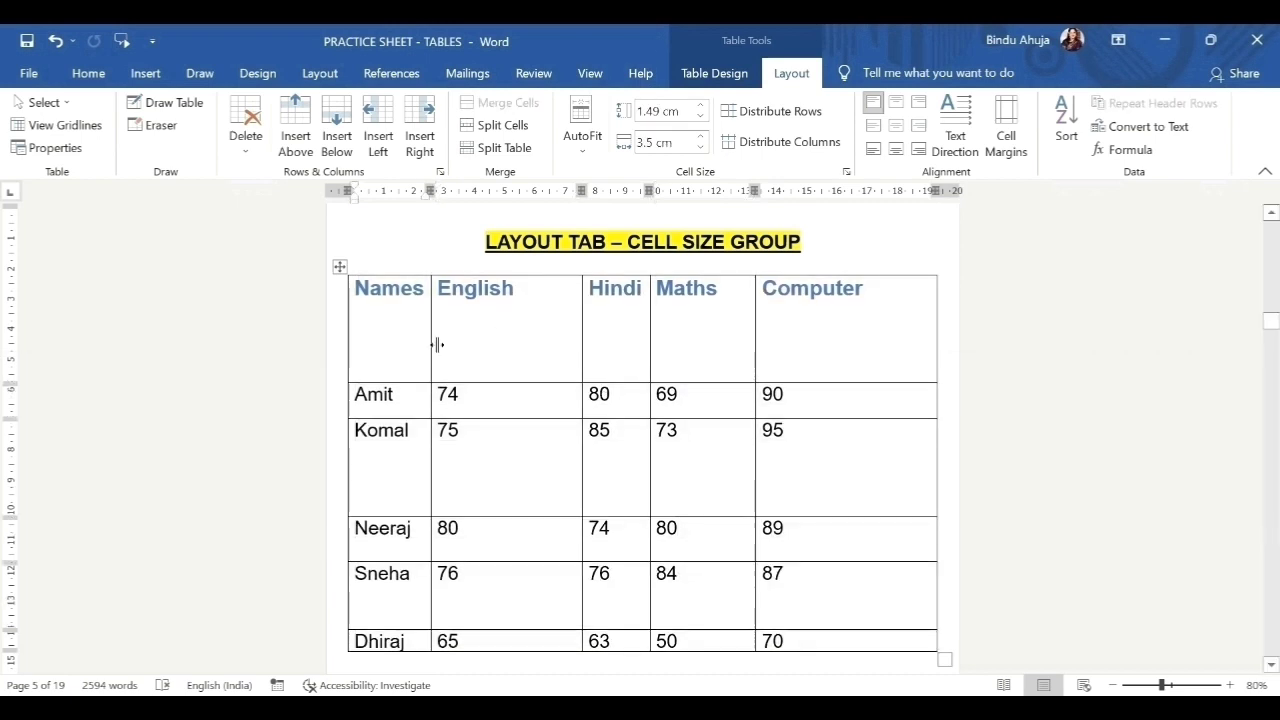
drag(432, 345, 439, 345)
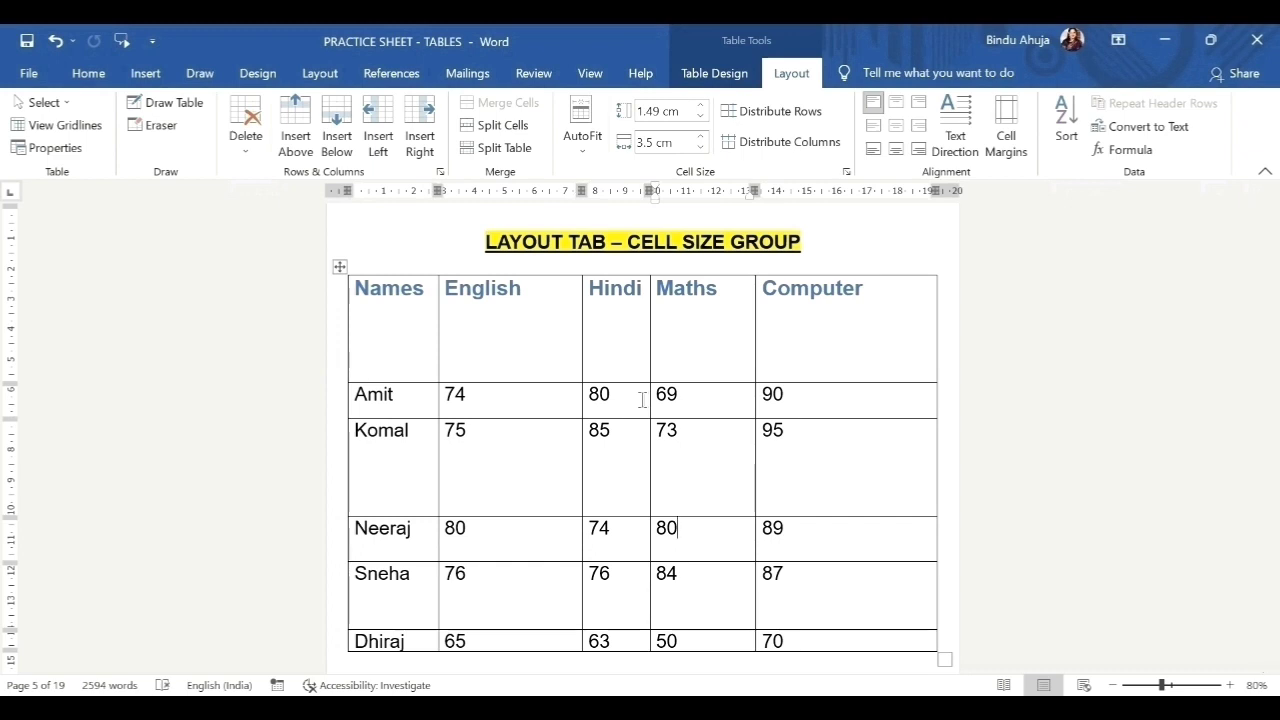
Distribute the selected table rows evenly to 1.91 cm and the columns evenly to 3.9 cm.
drag(362, 291, 810, 640)
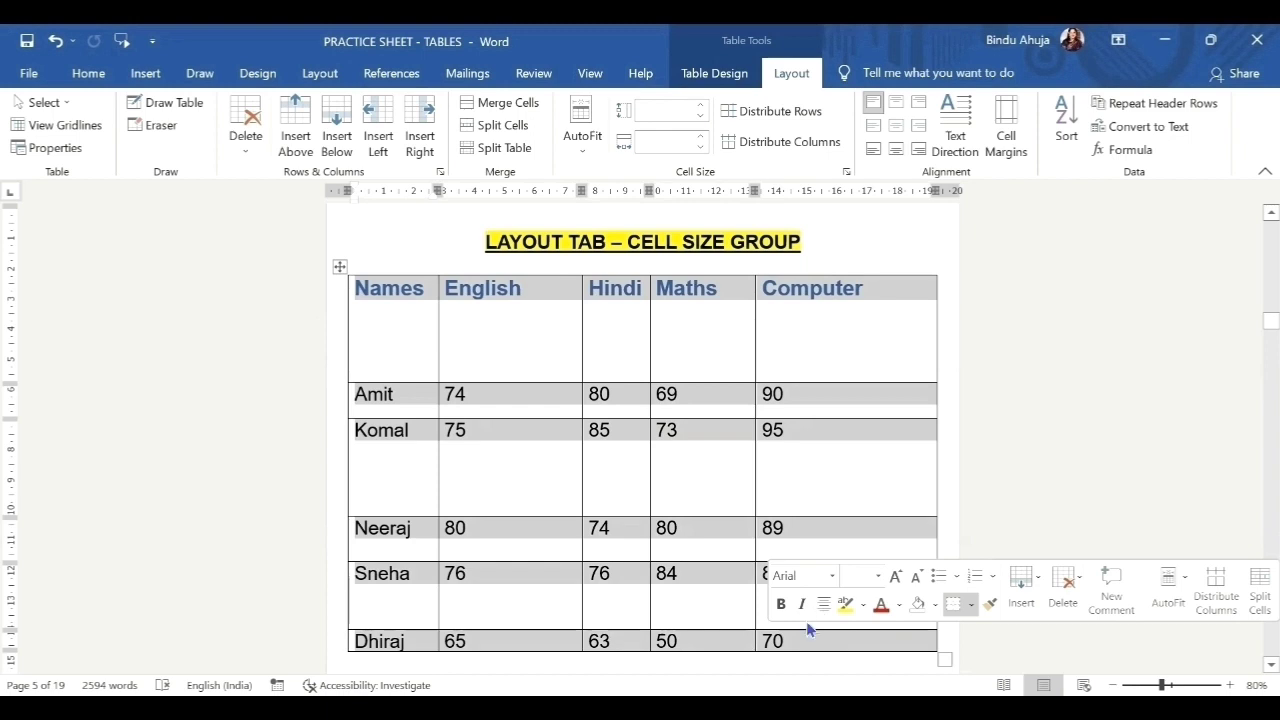
click(512, 330)
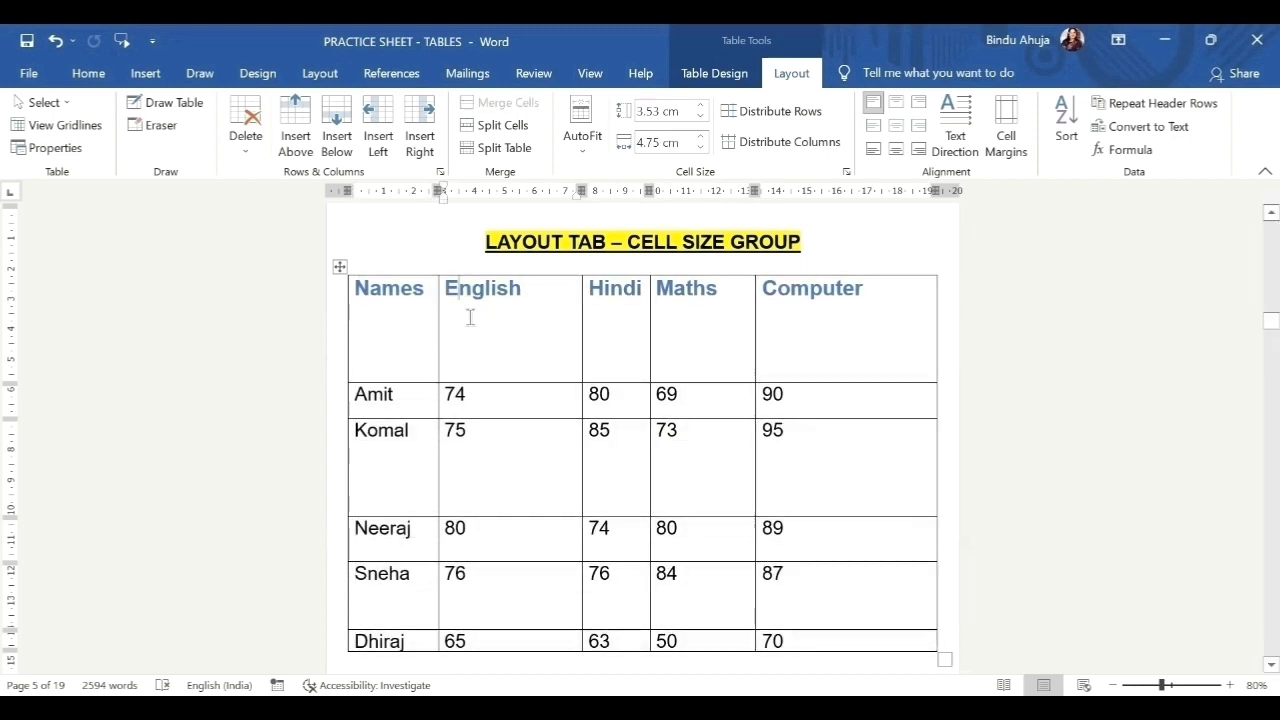
click(446, 292)
click(590, 290)
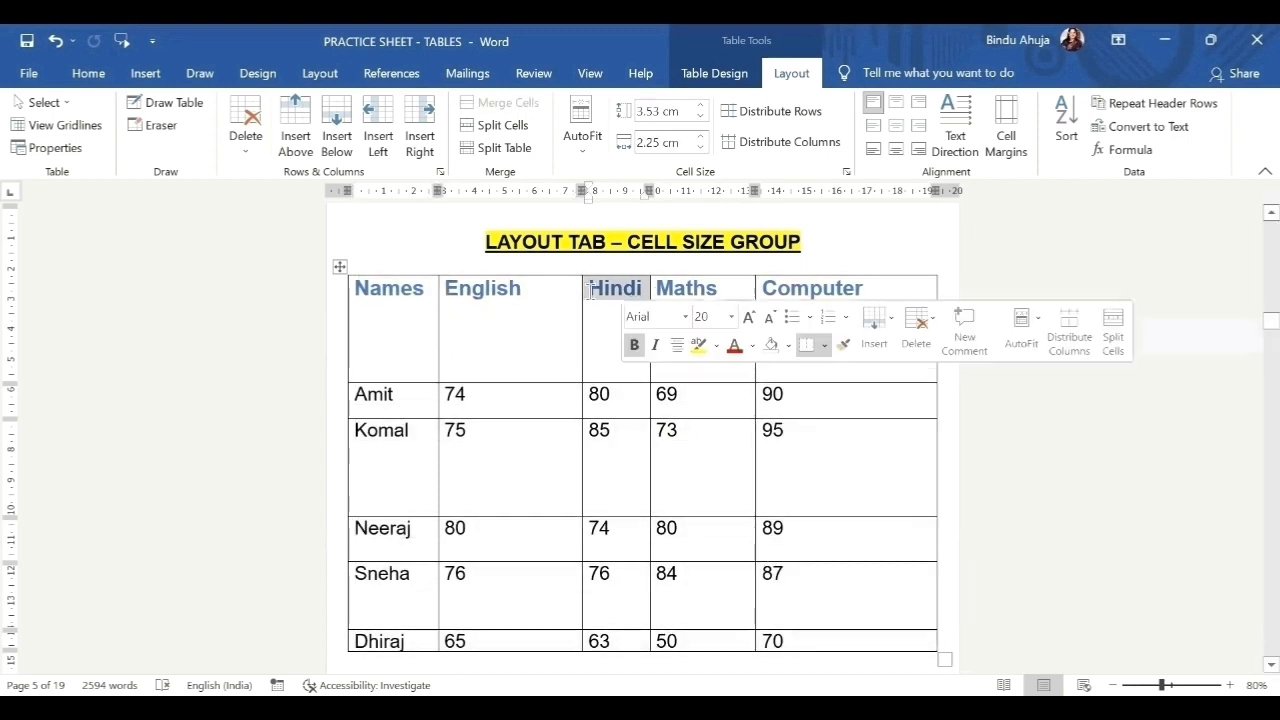
click(401, 347)
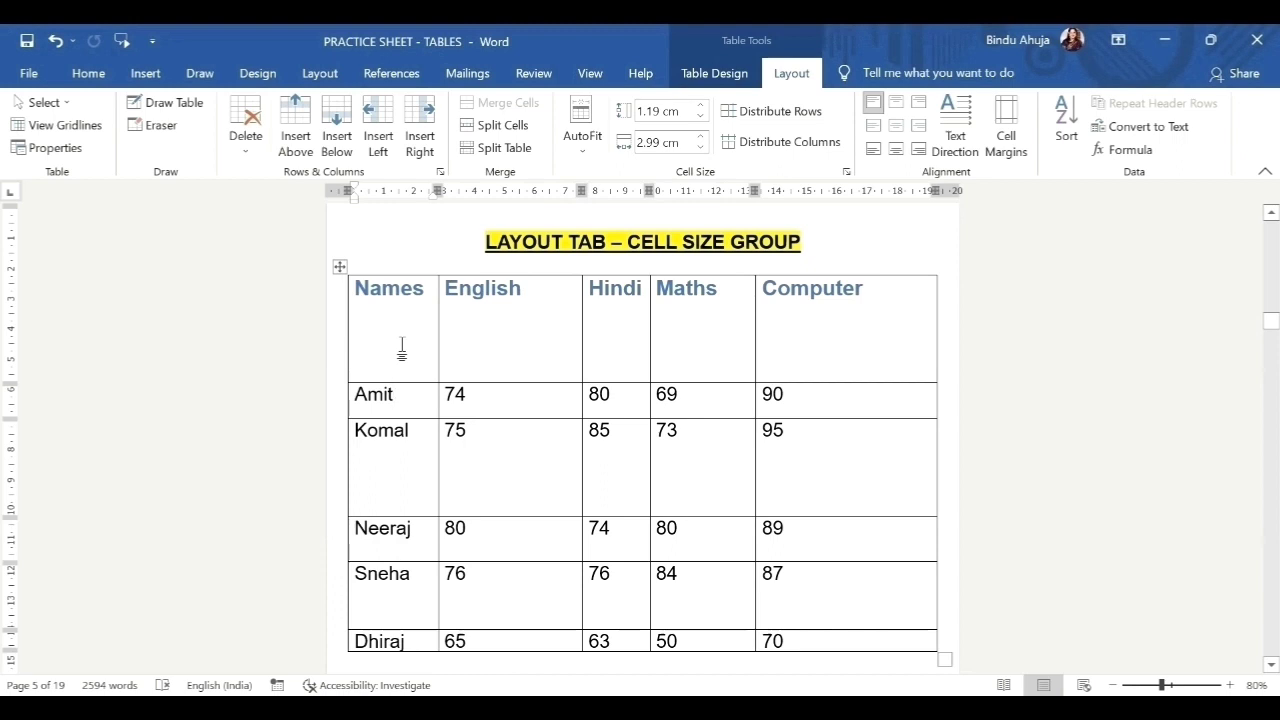
drag(404, 346, 842, 636)
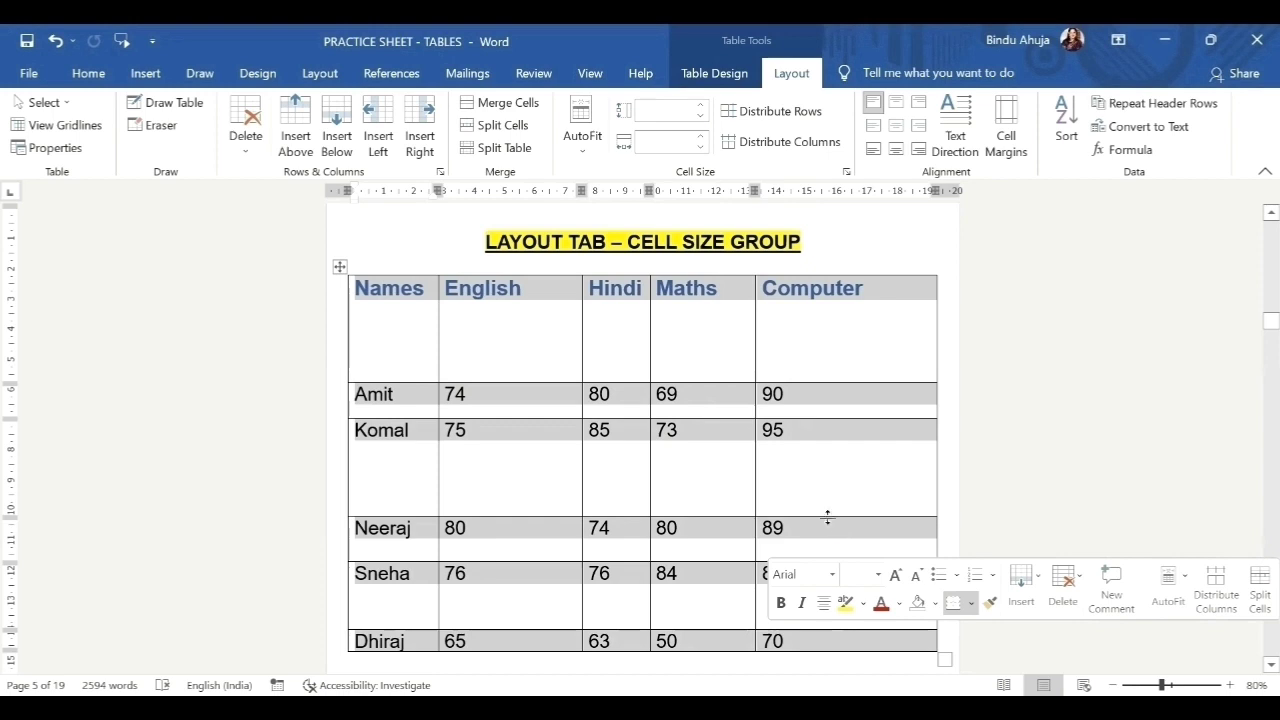
click(781, 111)
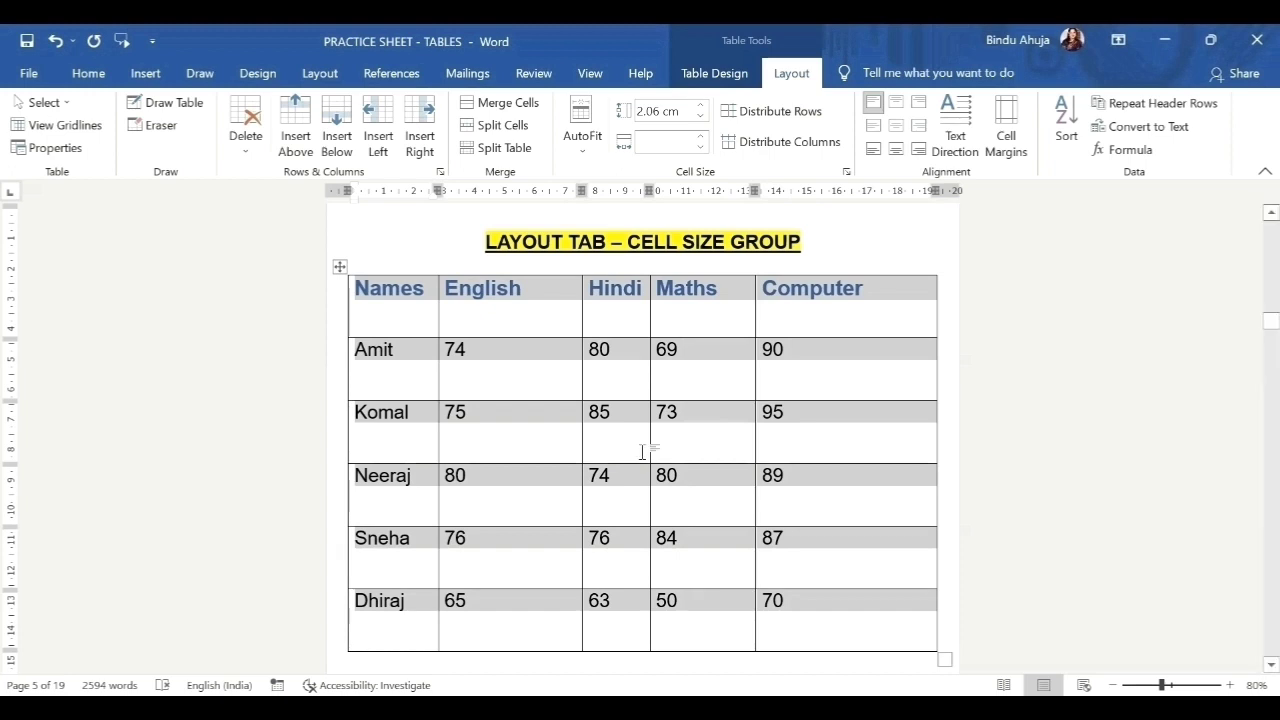
click(825, 147)
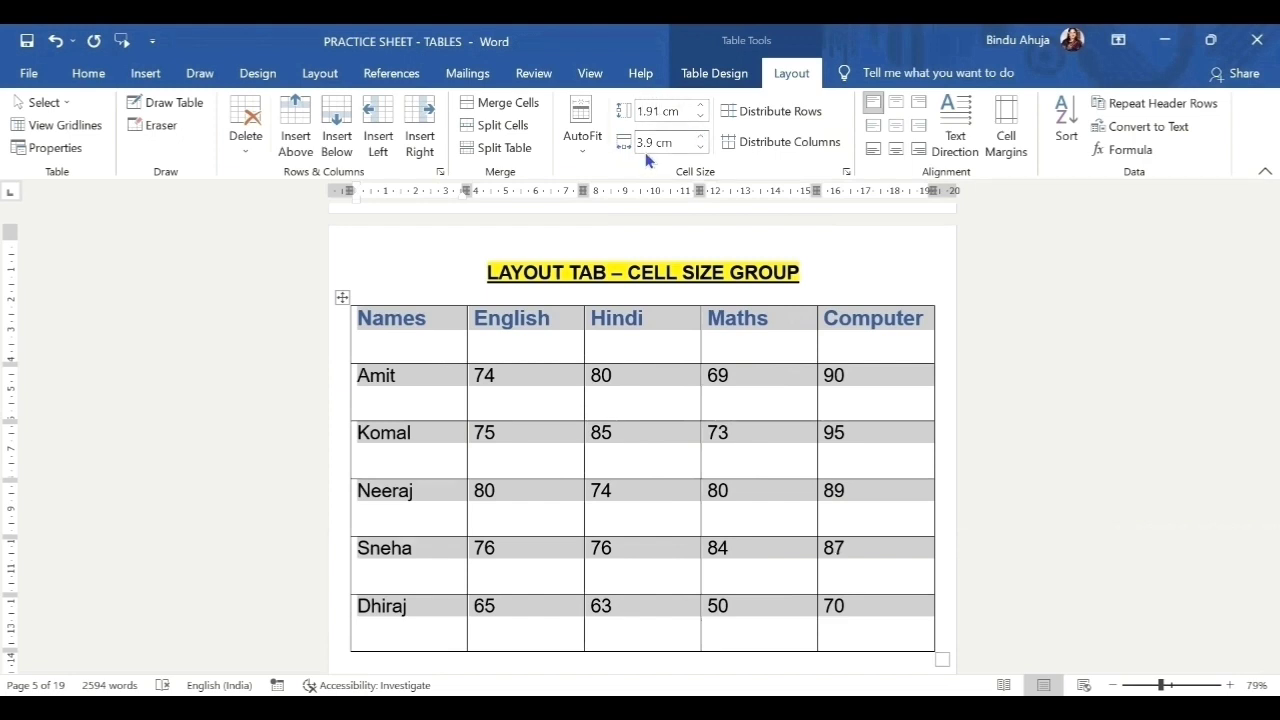
Set the table's row height to 1.5 cm with the Height spinner.
click(702, 110)
click(702, 110)
click(702, 110)
click(702, 110)
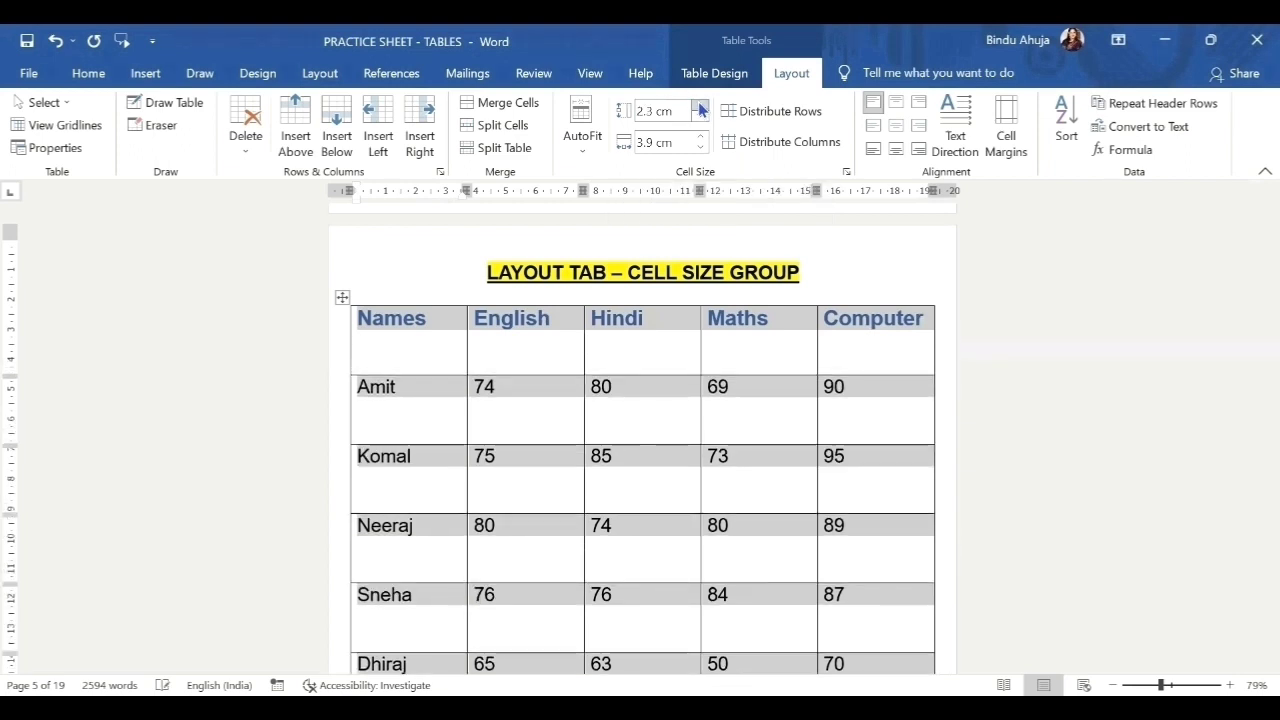
click(701, 118)
click(701, 118)
click(701, 118)
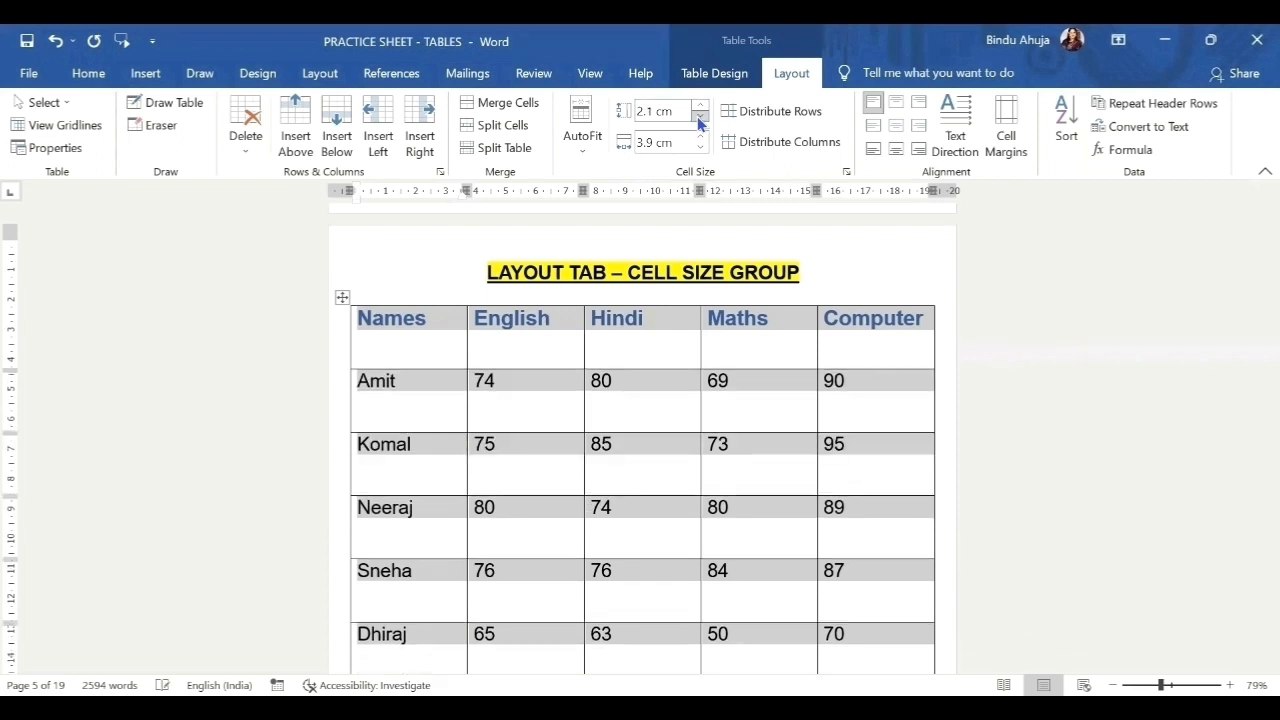
click(701, 118)
click(701, 118)
click(699, 117)
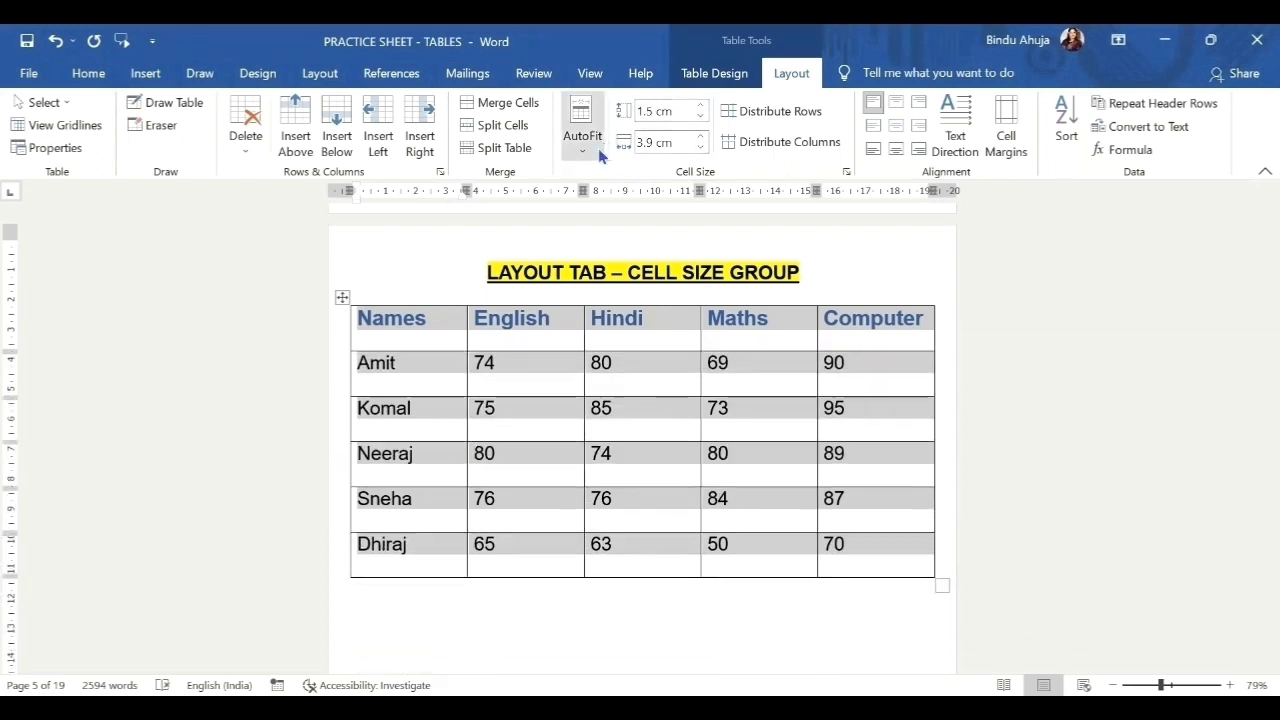
Widen the columns to 4.3 cm, then narrow them back to 3.9 cm.
click(703, 138)
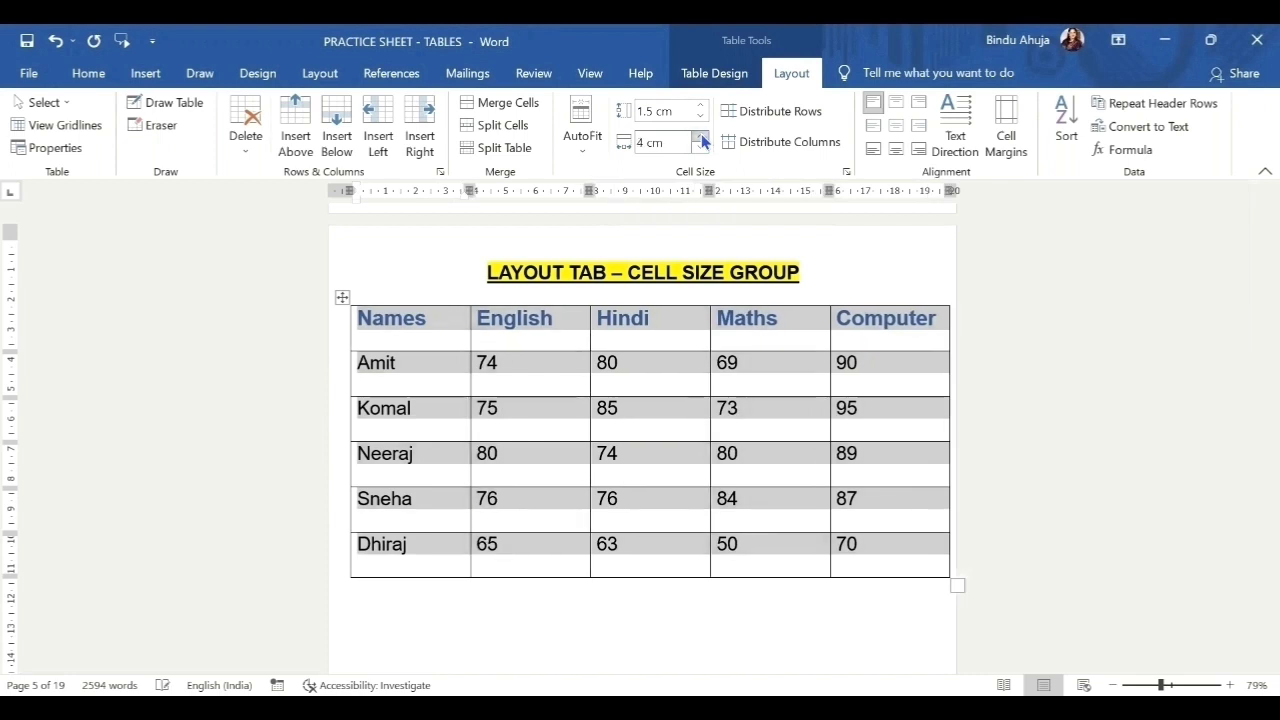
click(703, 138)
click(703, 138)
click(703, 138)
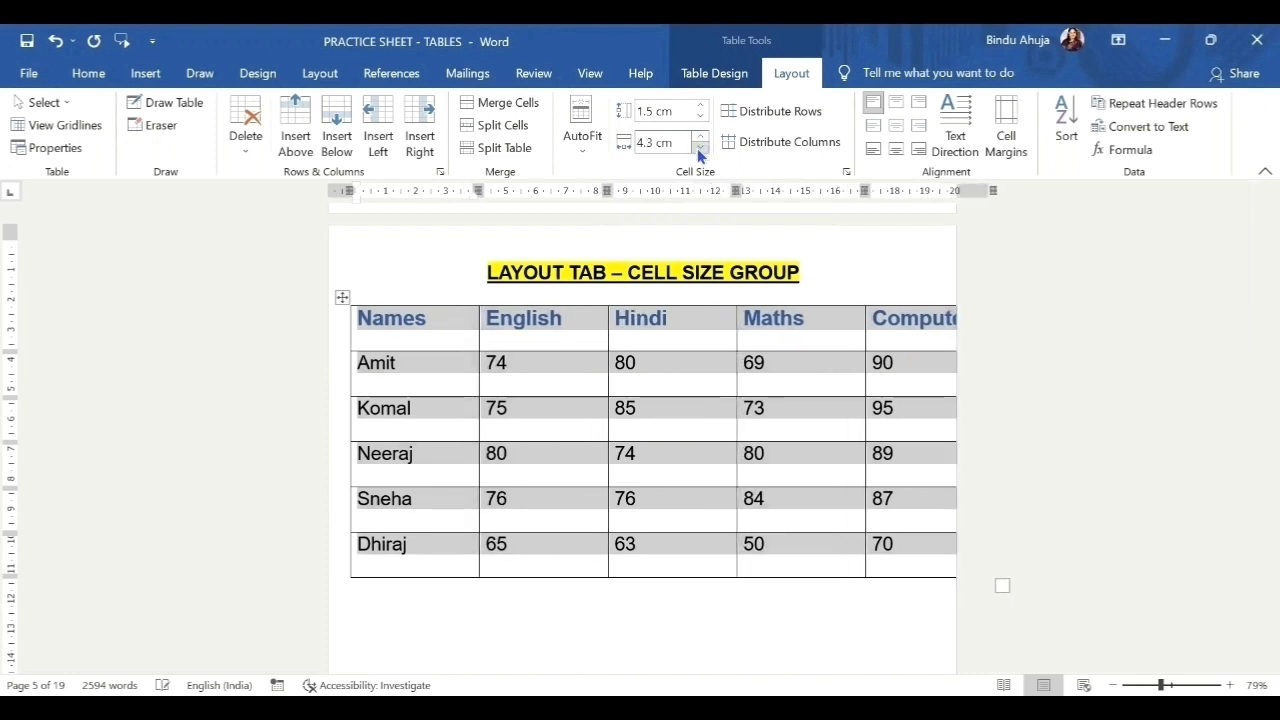
click(698, 147)
click(698, 147)
click(698, 147)
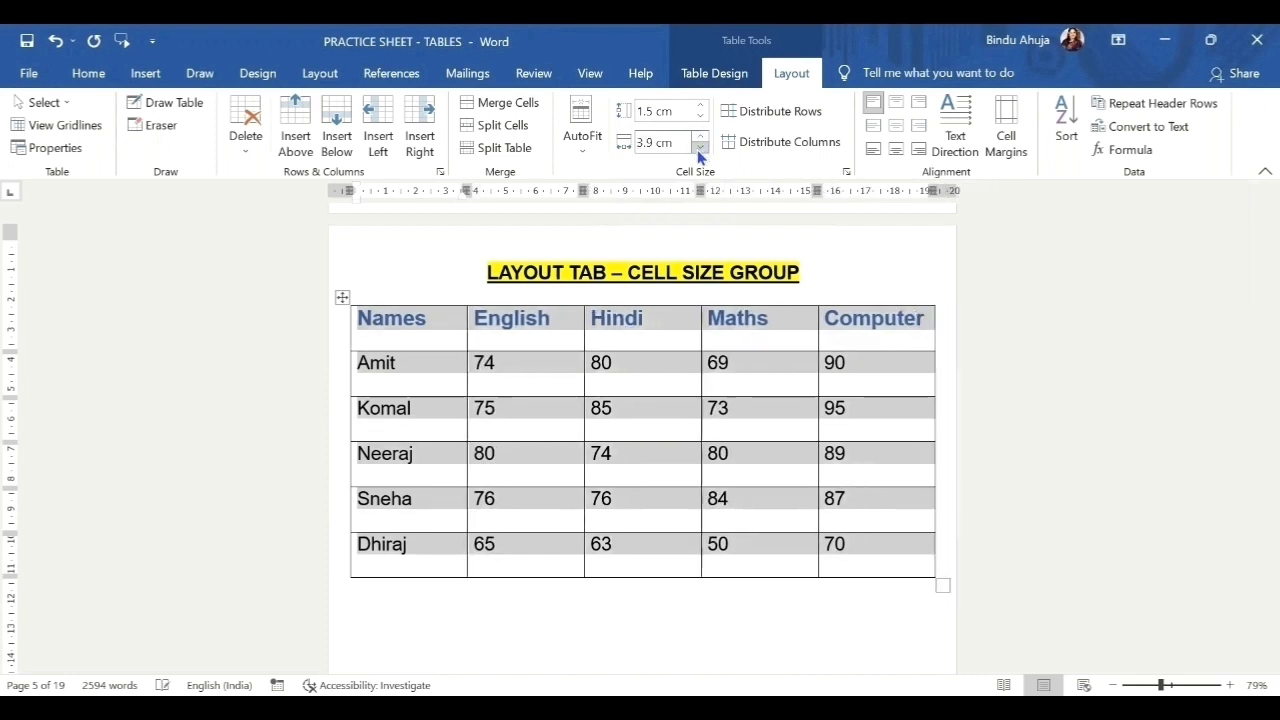
click(698, 147)
click(698, 147)
click(698, 147)
click(698, 147)
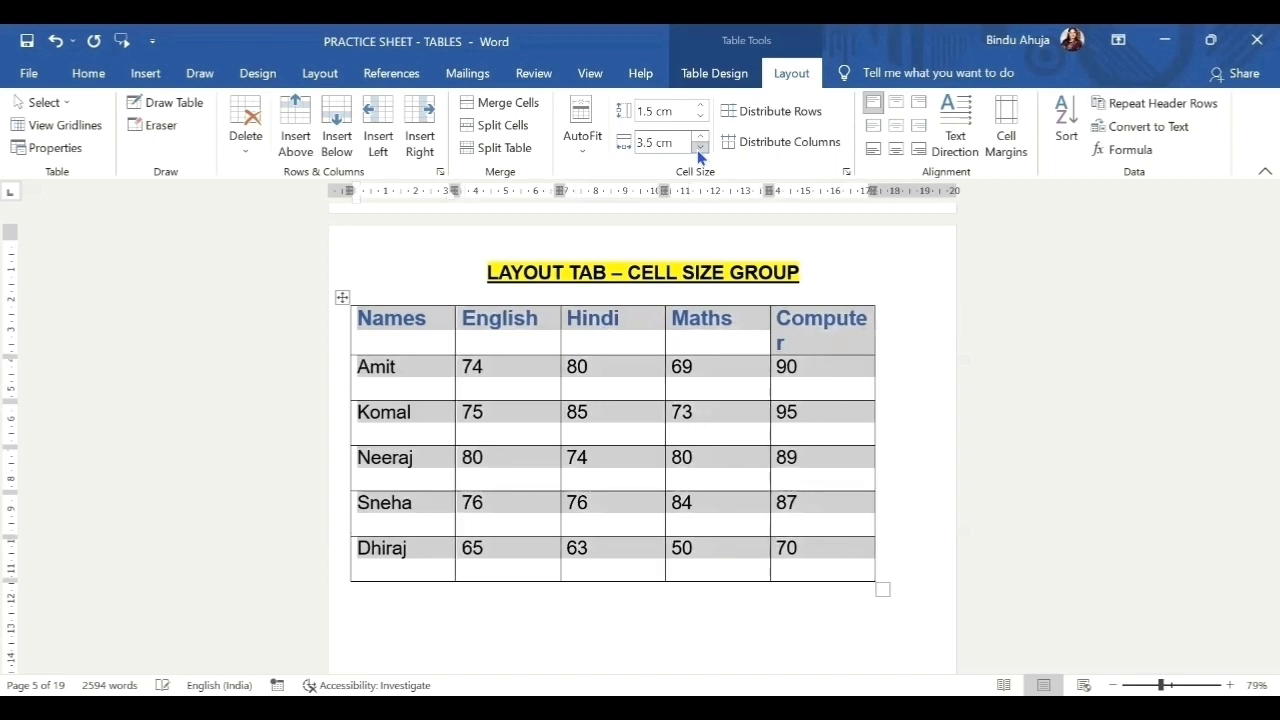
click(698, 147)
click(698, 147)
click(698, 147)
click(698, 147)
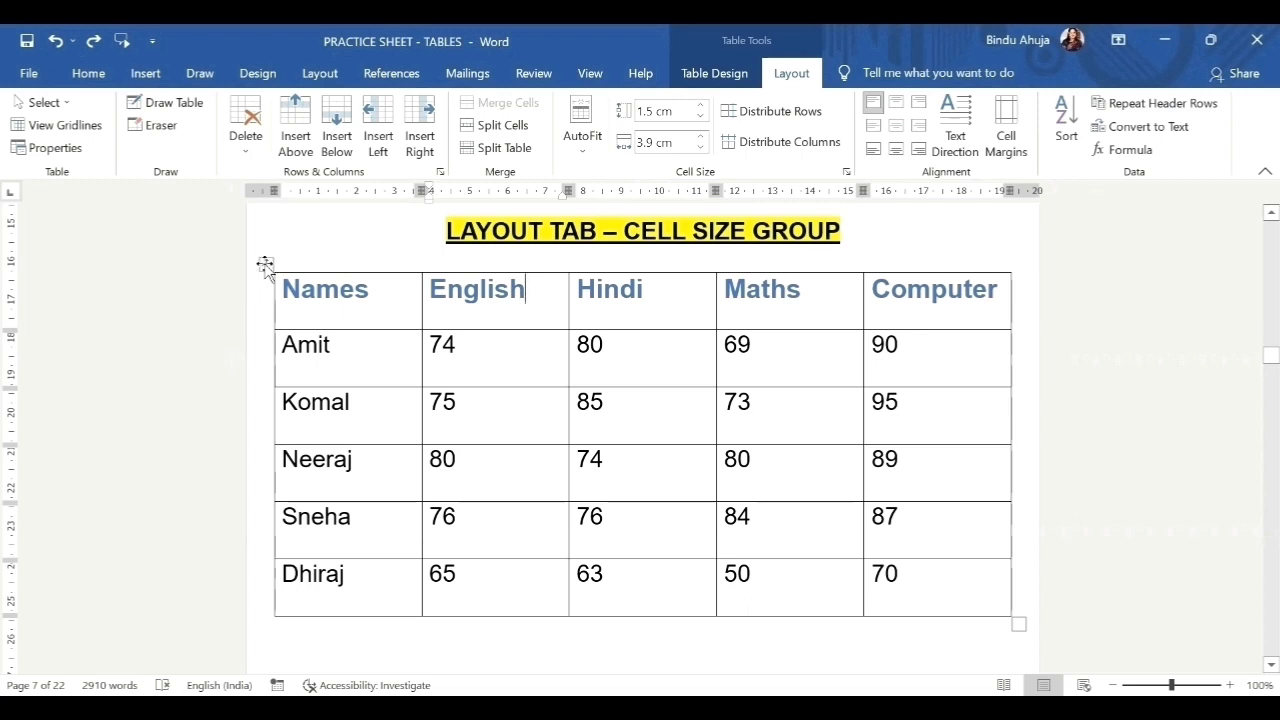
Apply AutoFit Contents, then AutoFit Window, then Fixed Column Width to the marks table.
click(265, 265)
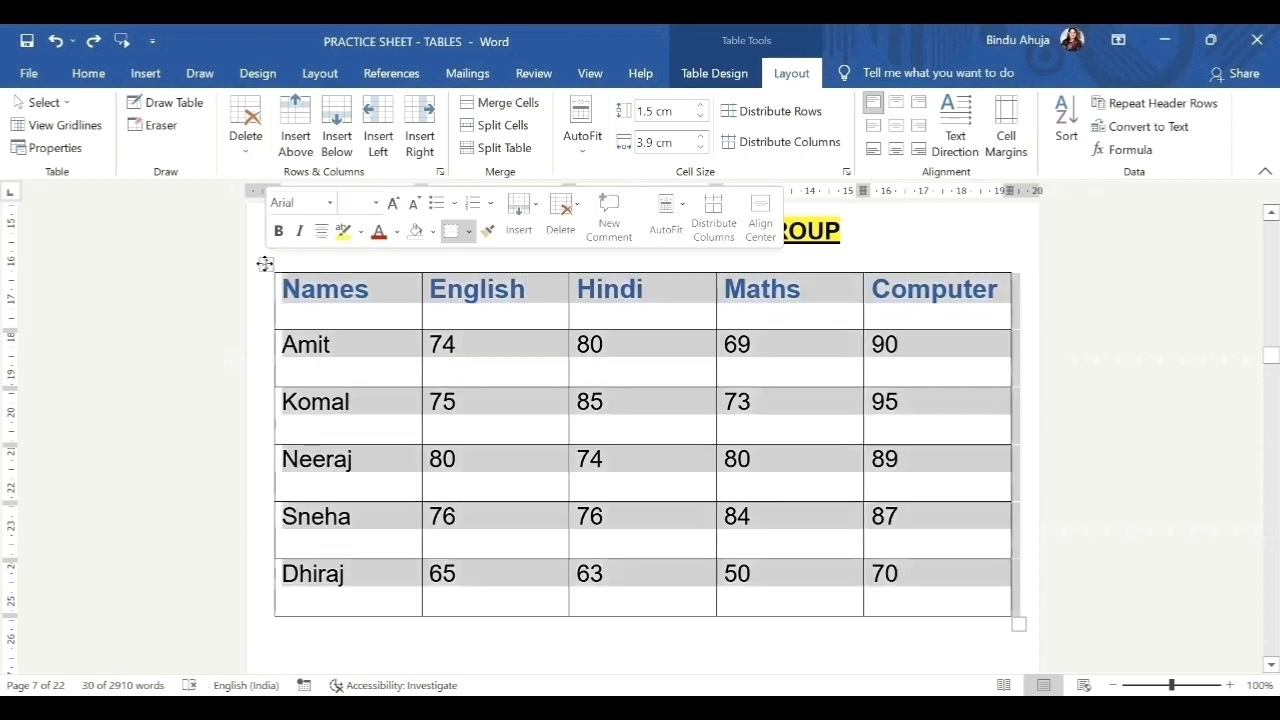
click(578, 140)
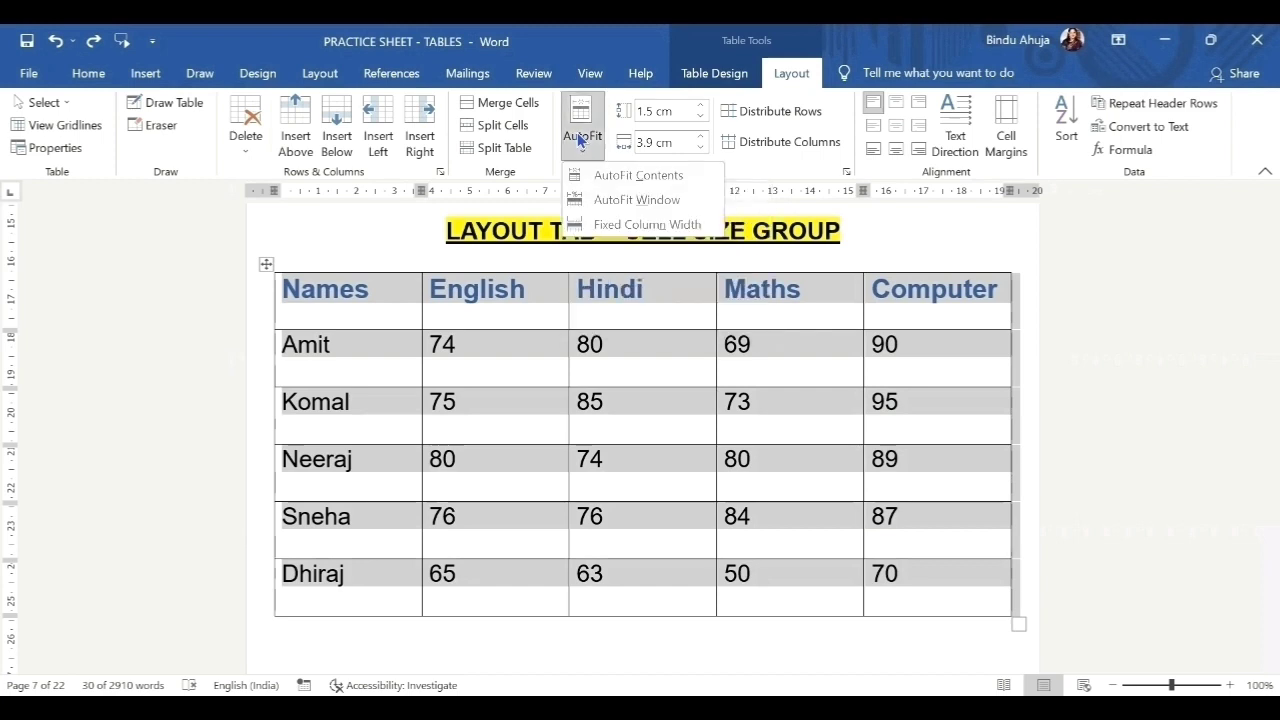
click(662, 177)
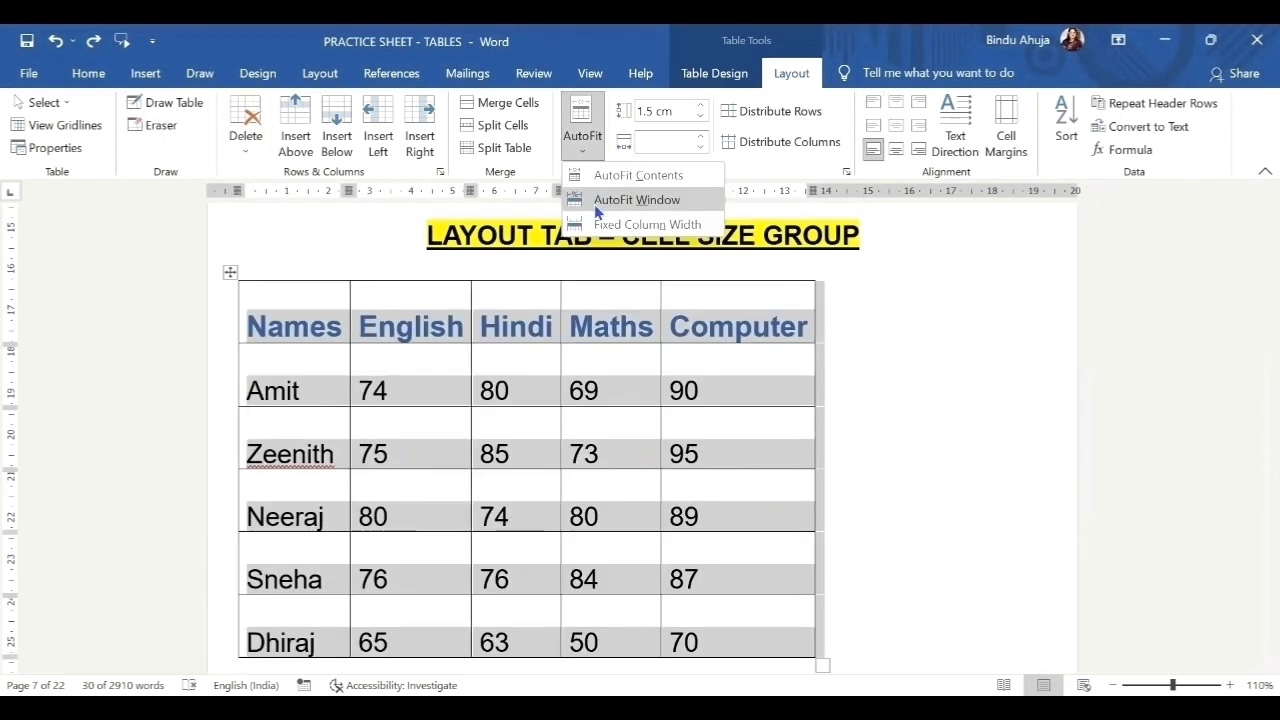
click(662, 209)
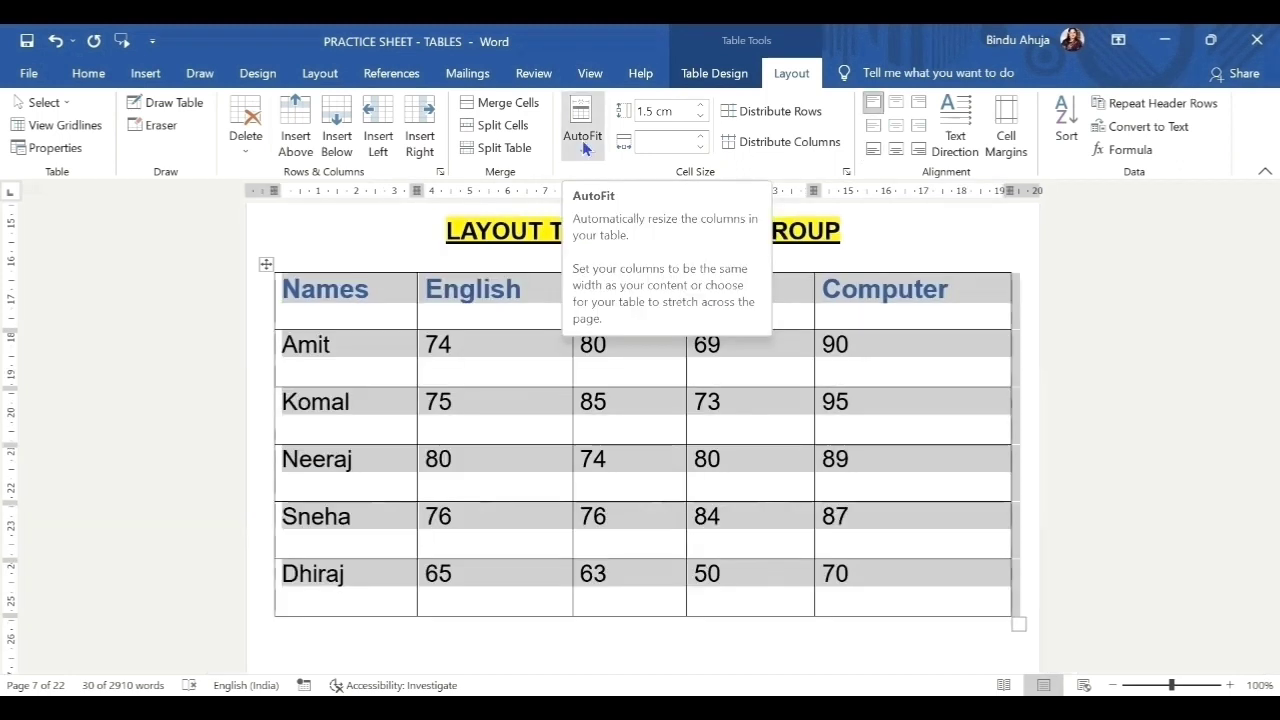
click(584, 135)
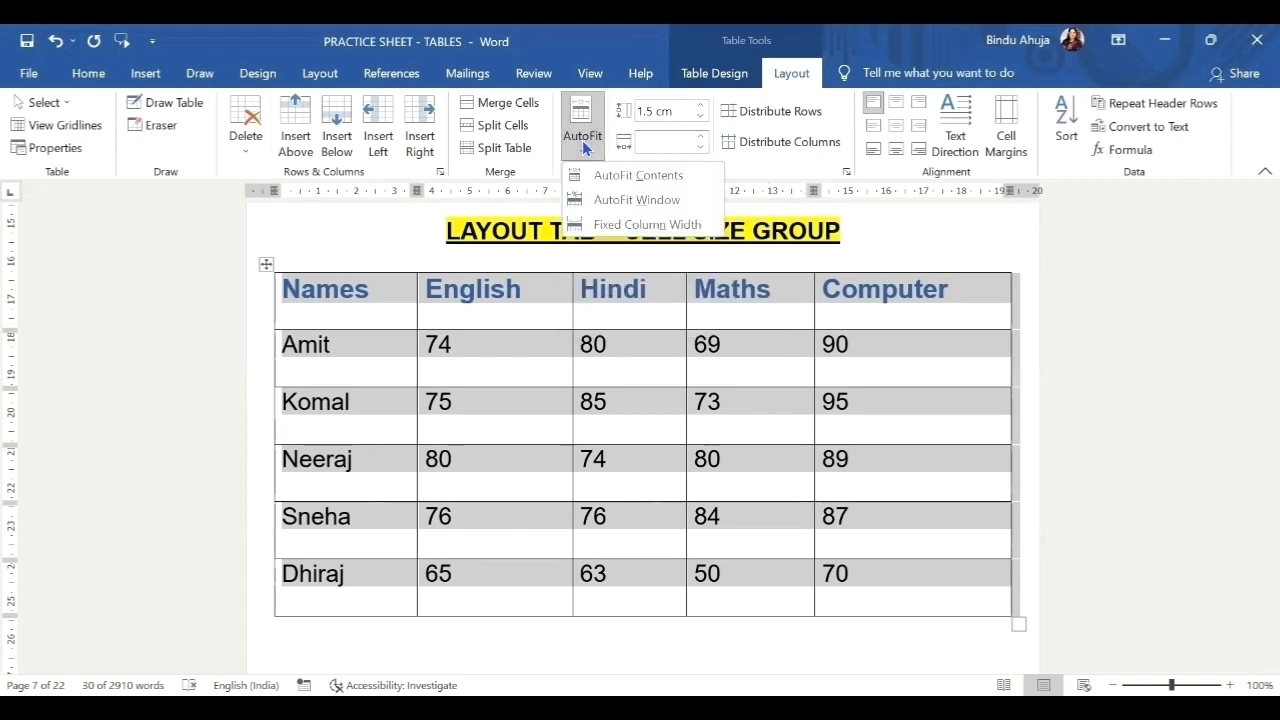
click(603, 226)
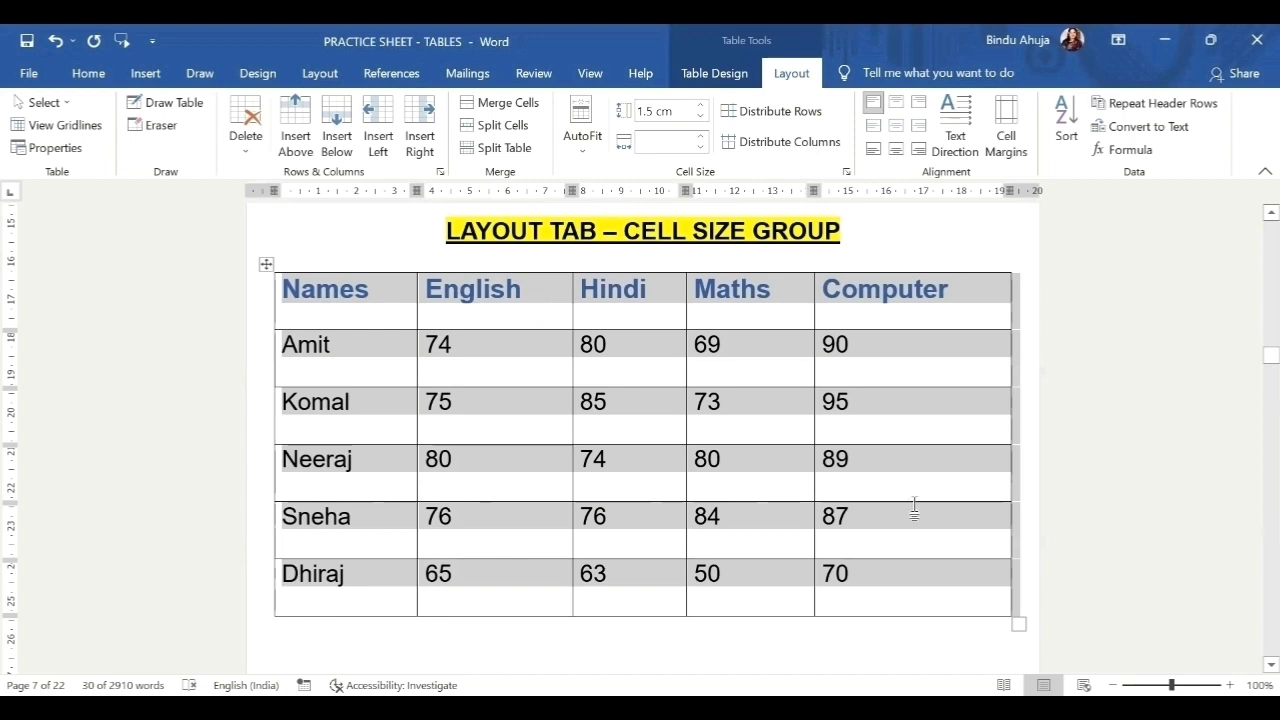
click(968, 543)
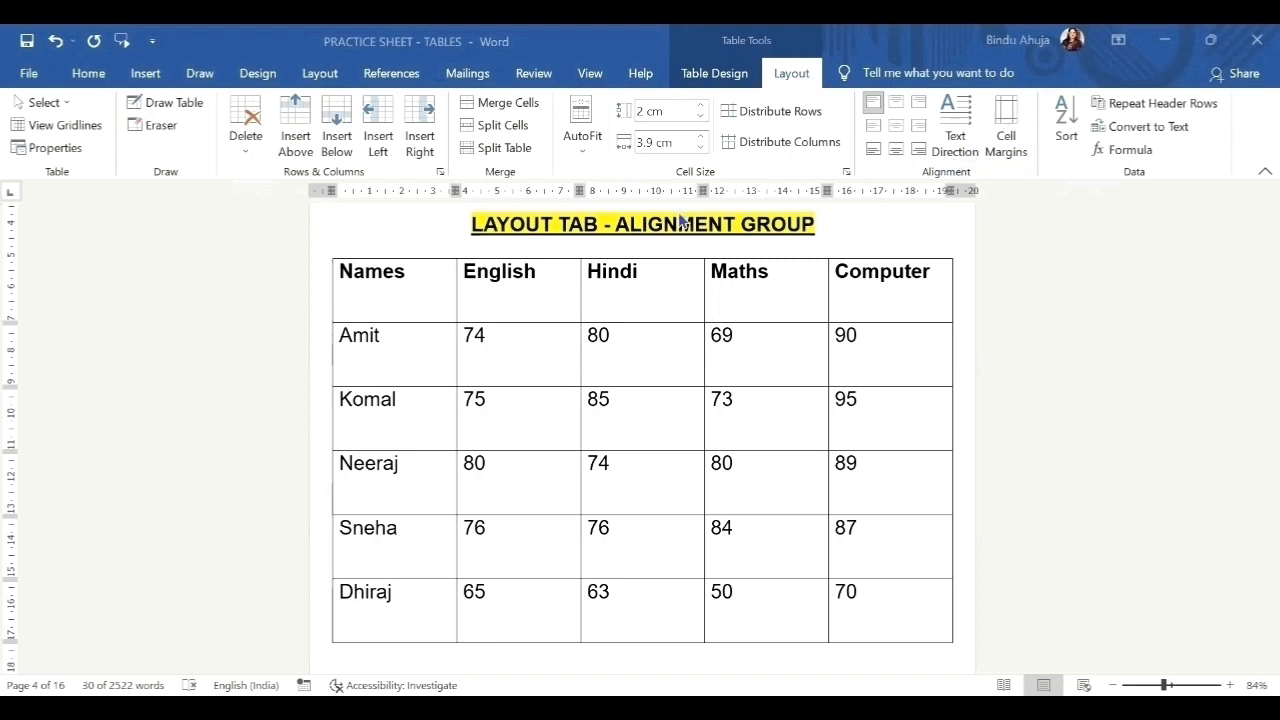
Try each cell alignment option, finishing on Align Bottom Right.
click(412, 297)
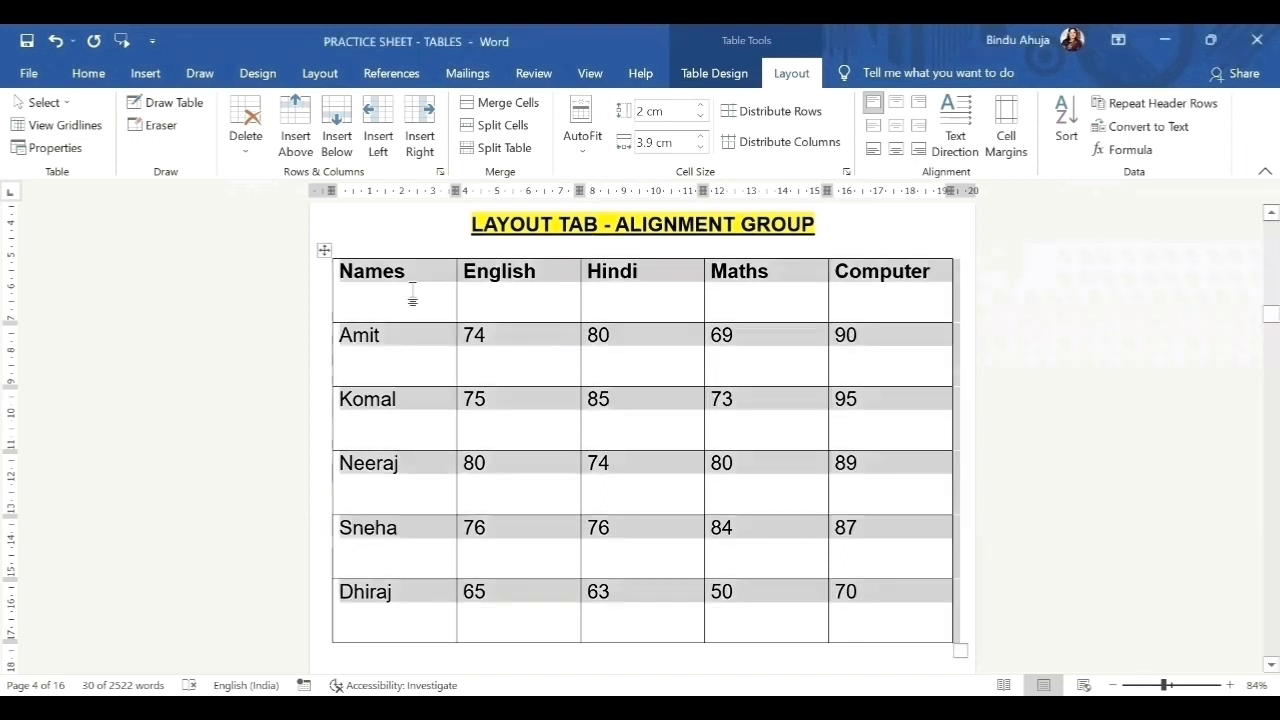
click(896, 104)
click(920, 104)
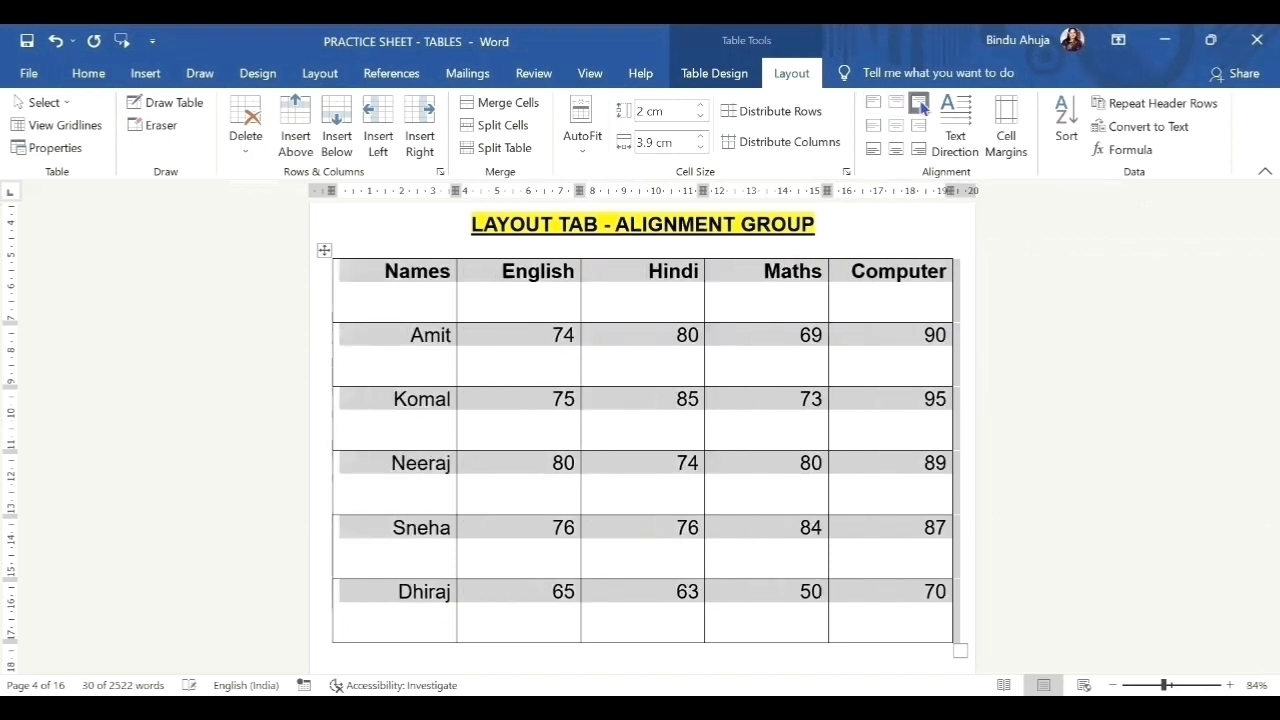
click(873, 127)
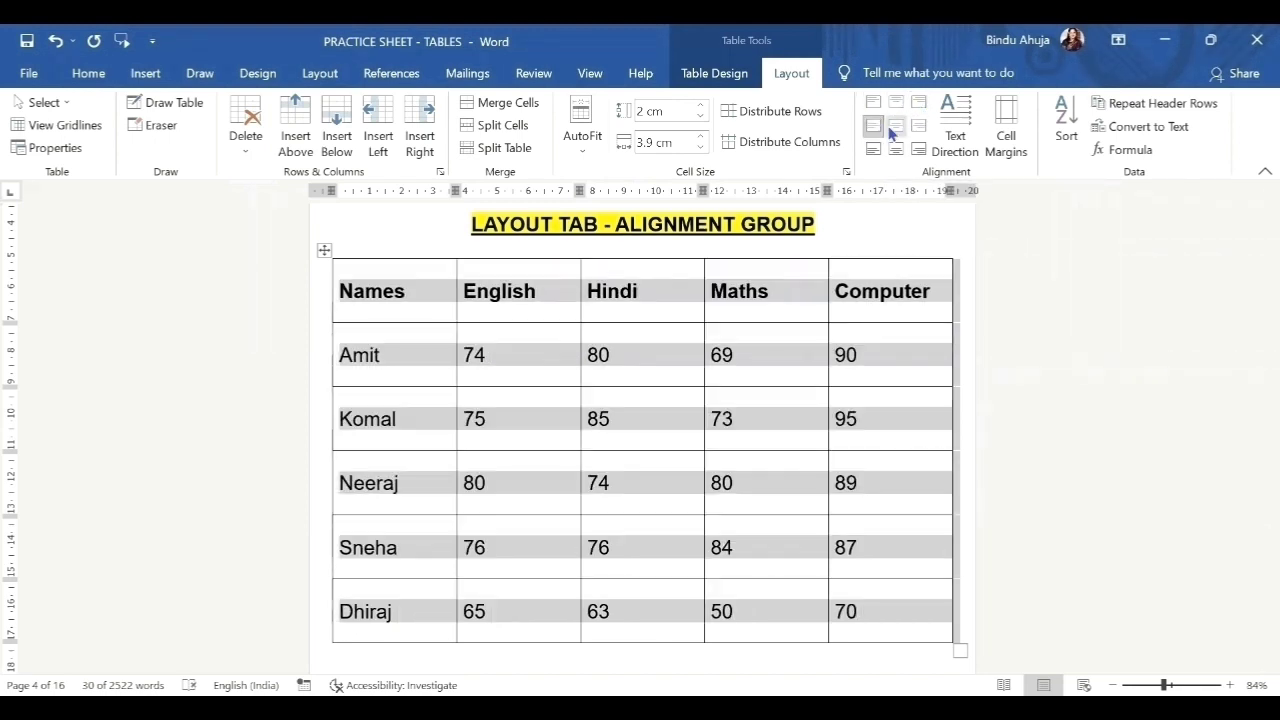
click(896, 128)
click(917, 128)
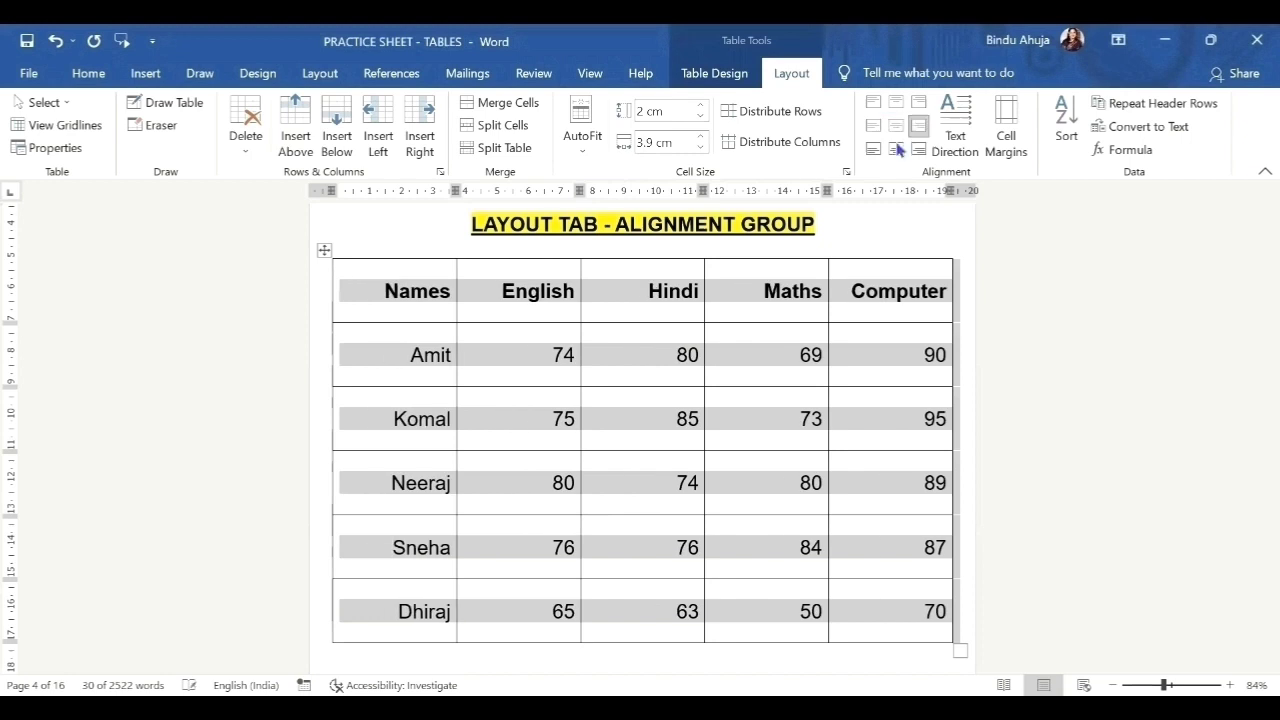
click(873, 150)
click(895, 151)
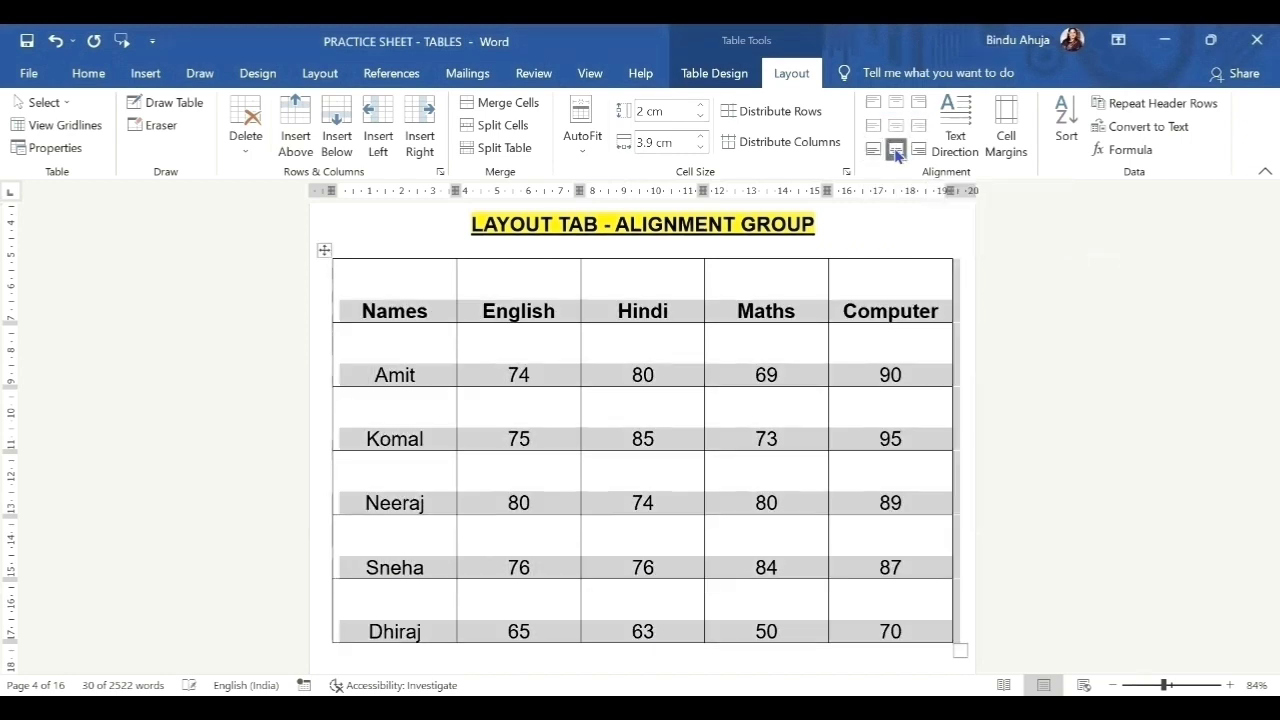
click(919, 150)
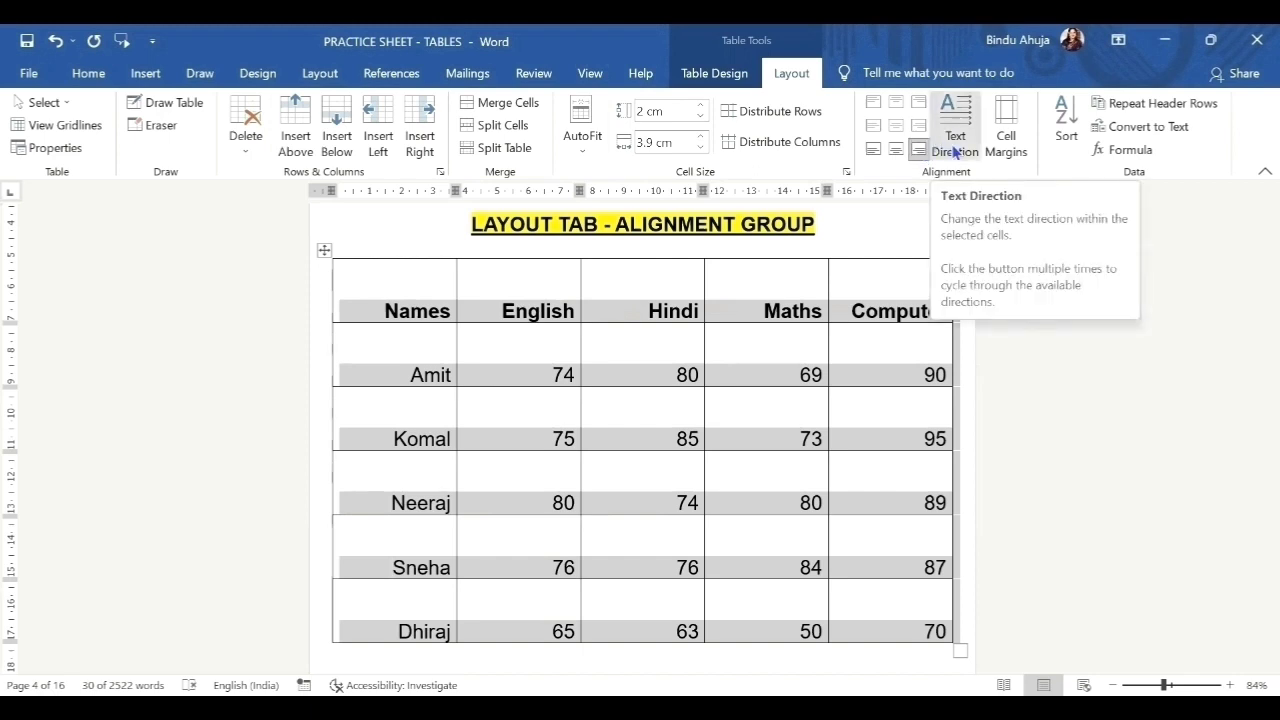
Cycle the table's text direction through both vertical orientations back to horizontal.
click(955, 152)
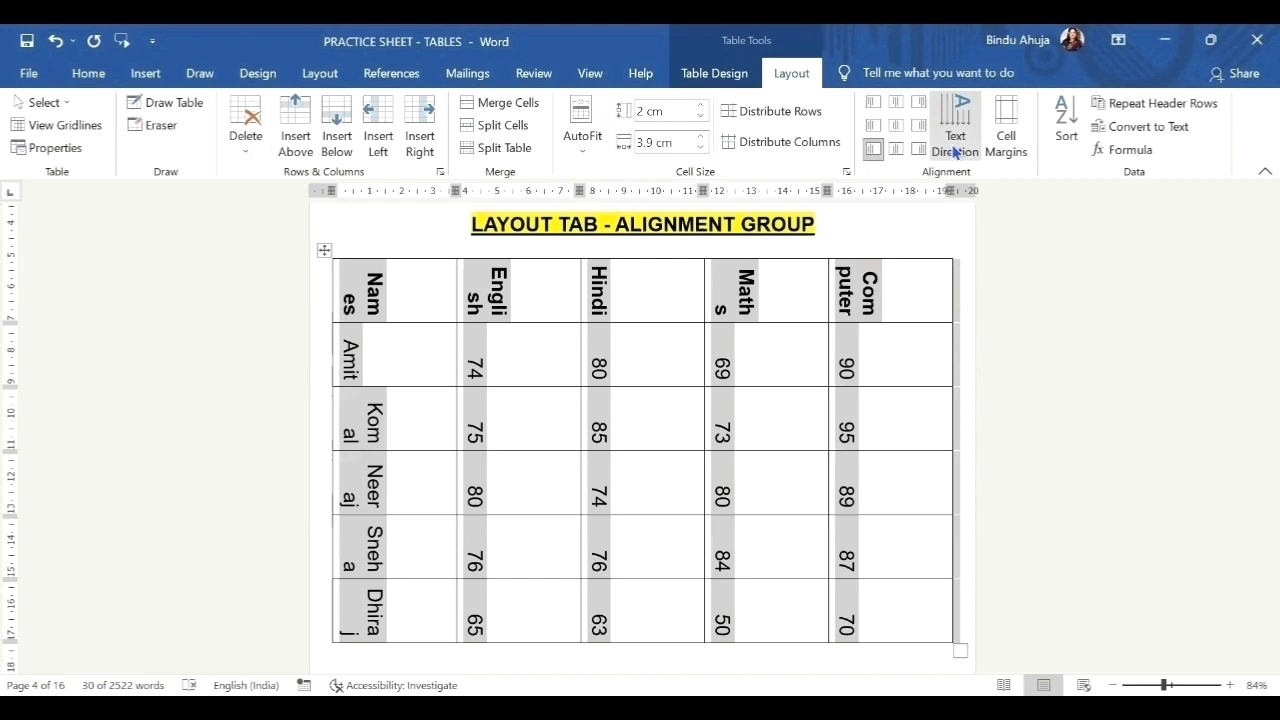
click(955, 152)
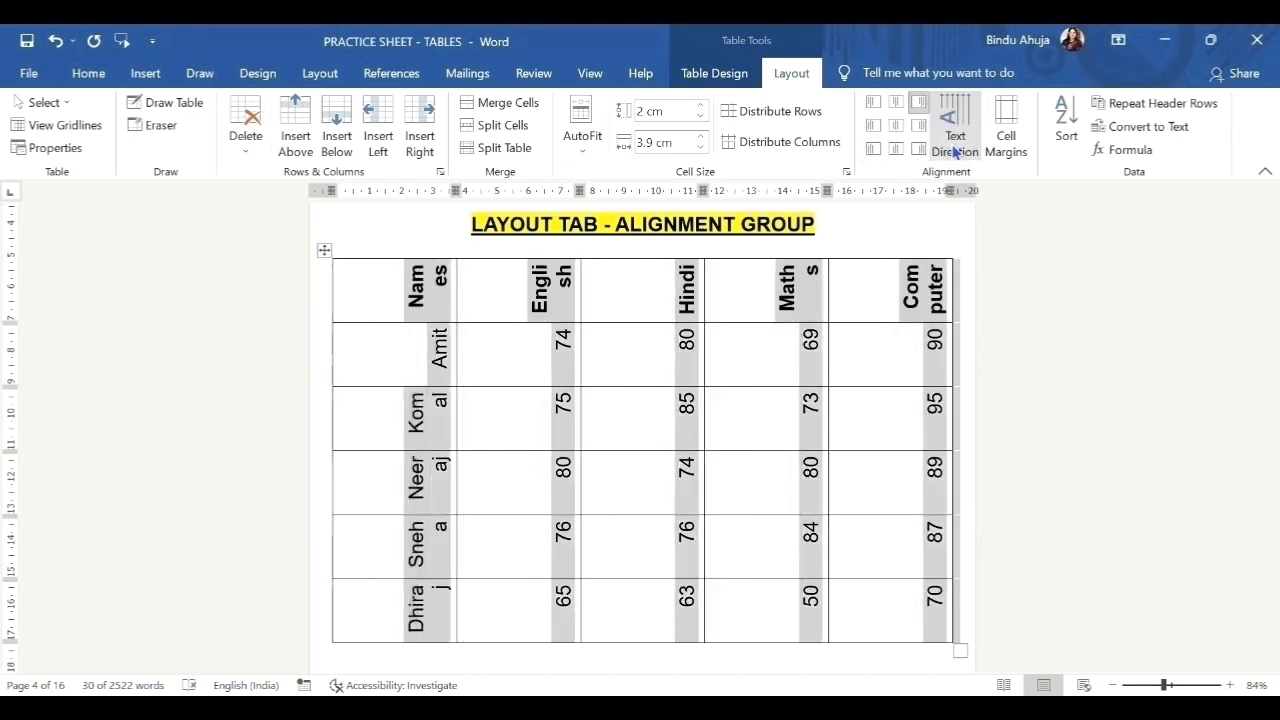
click(955, 152)
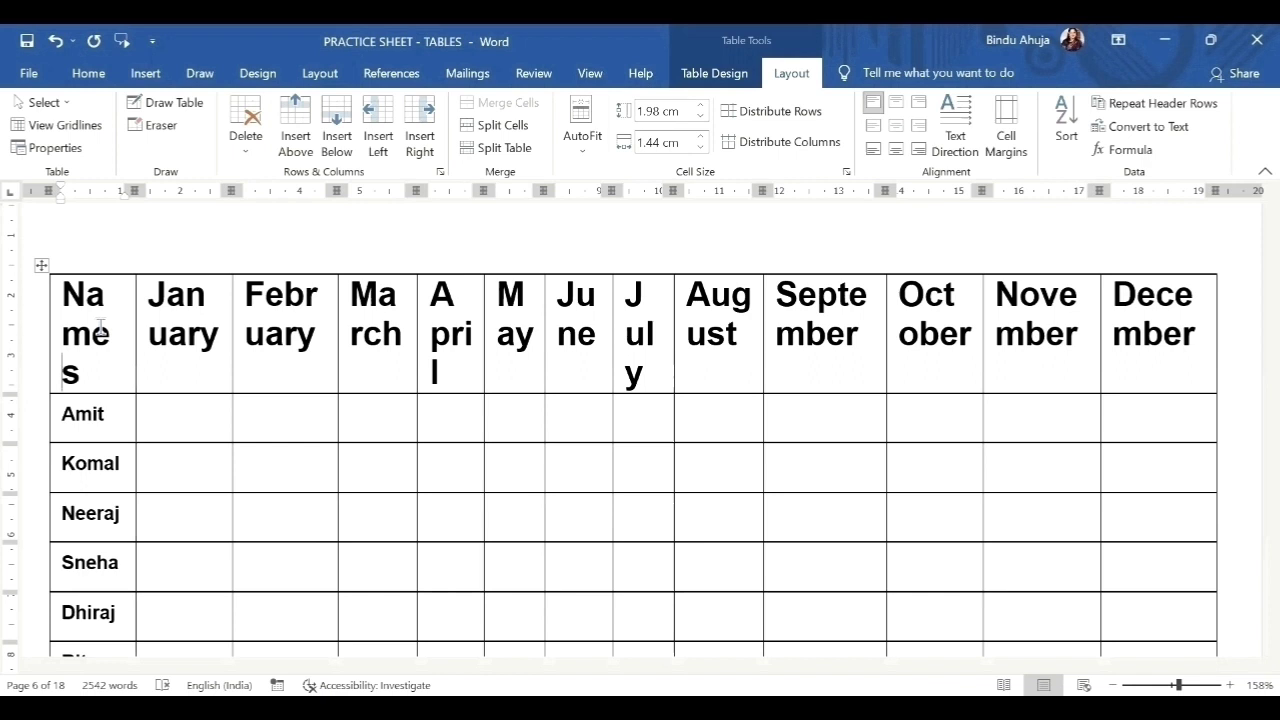
Turn the header row's Names-to-December labels bottom-to-top and drag the row taller.
drag(100, 328, 1164, 360)
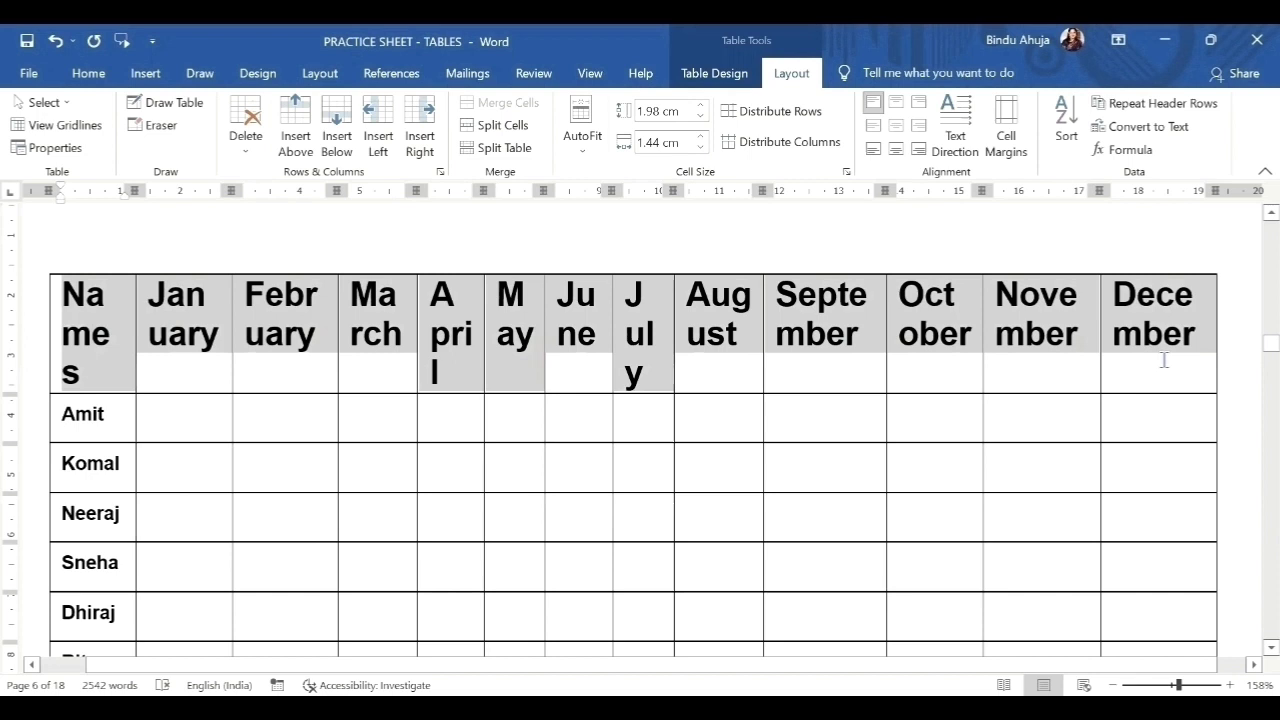
click(955, 150)
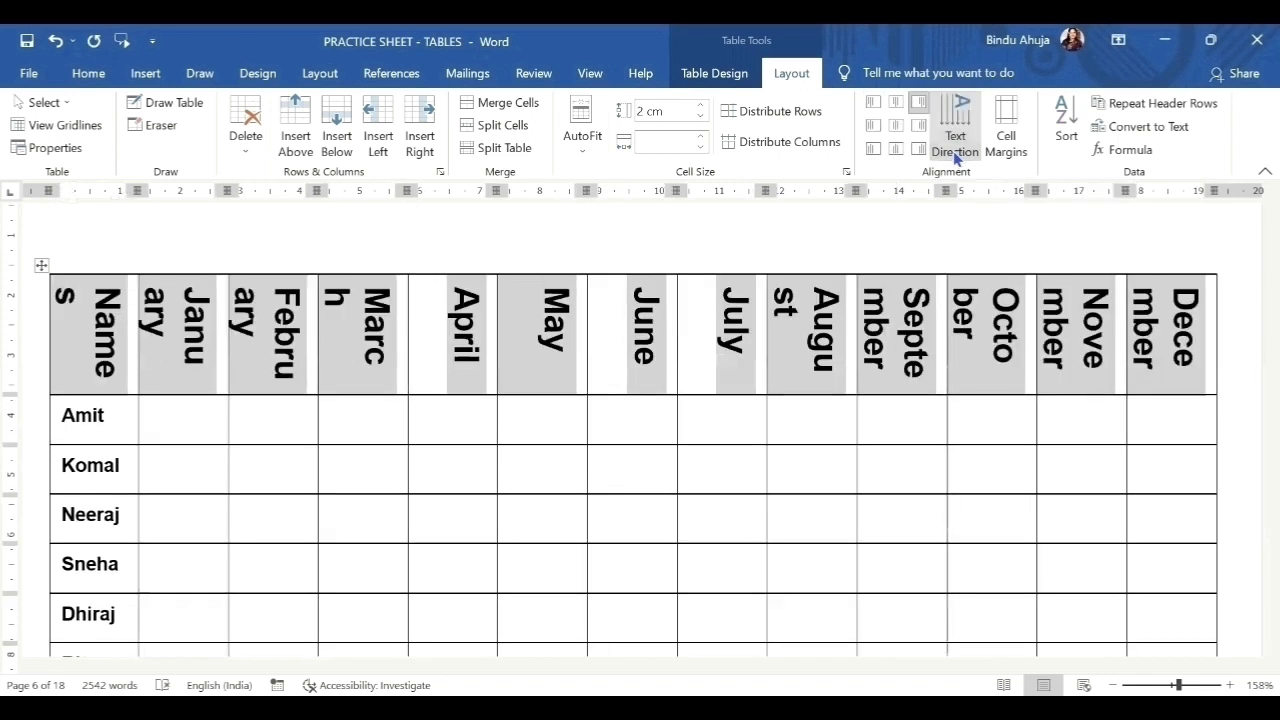
click(955, 152)
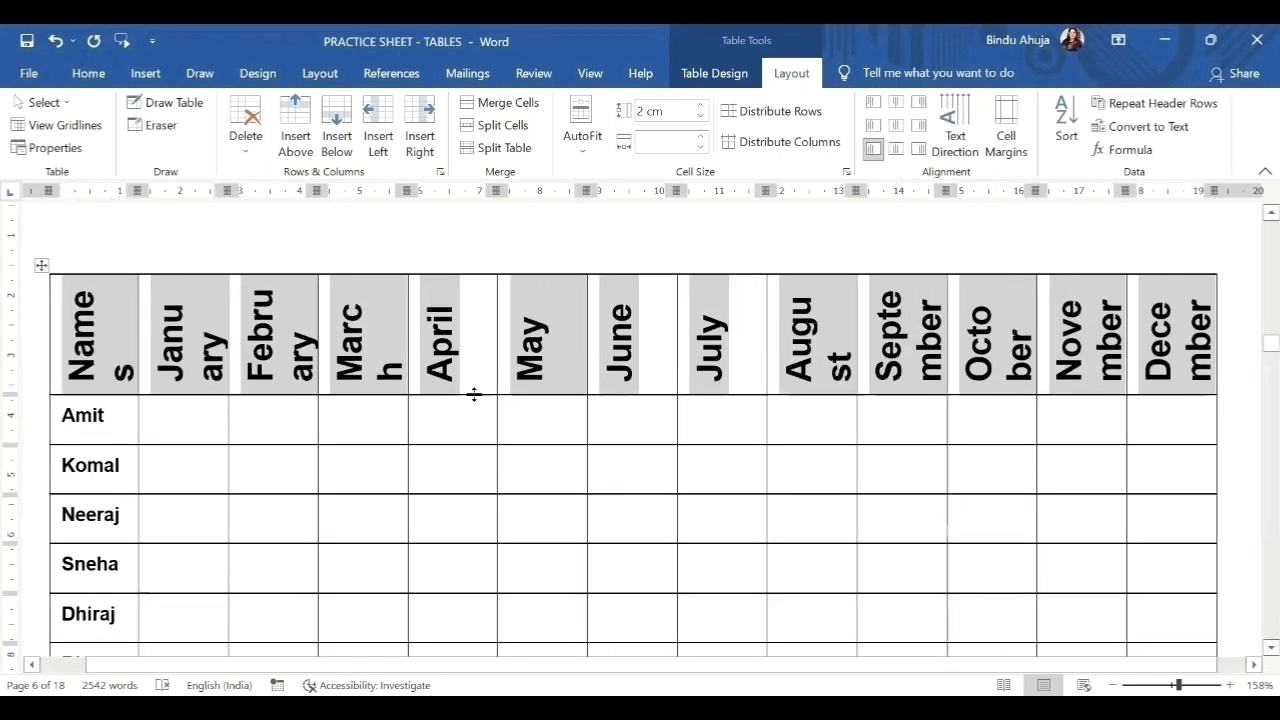
drag(474, 395, 453, 482)
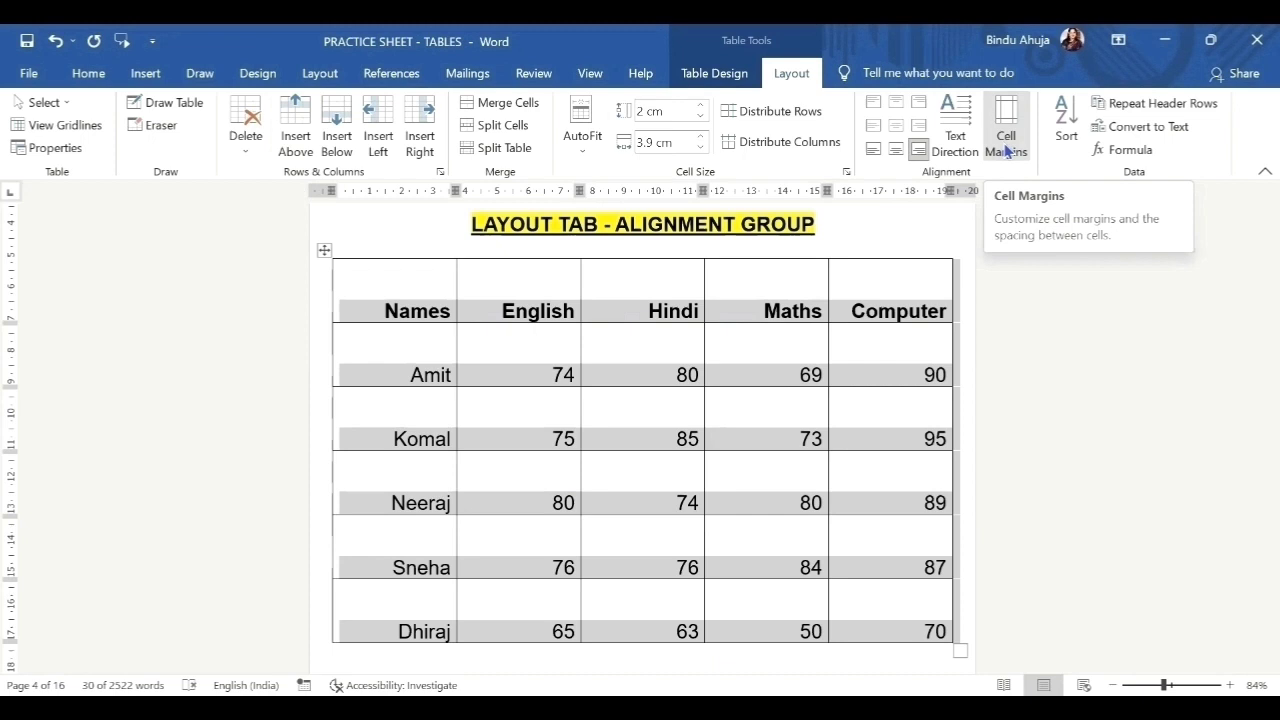
Set the name table's left cell margin to 1.1 cm, then undo it.
click(1007, 150)
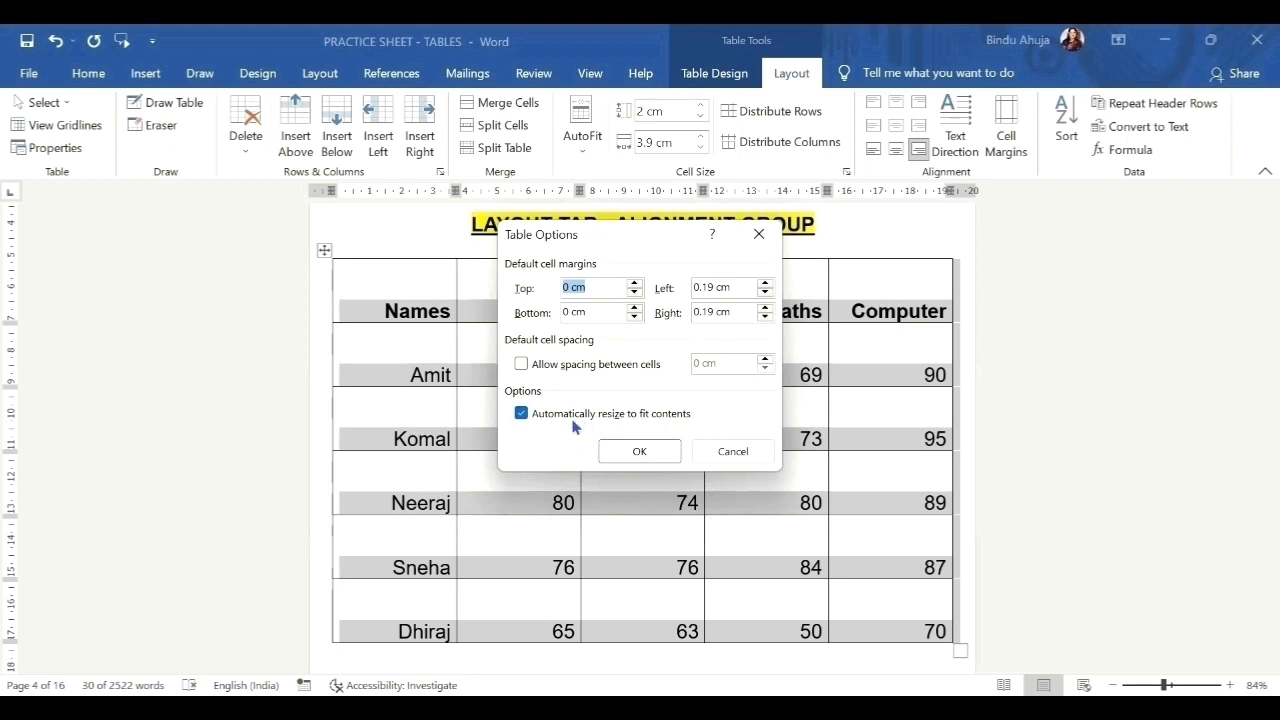
click(659, 459)
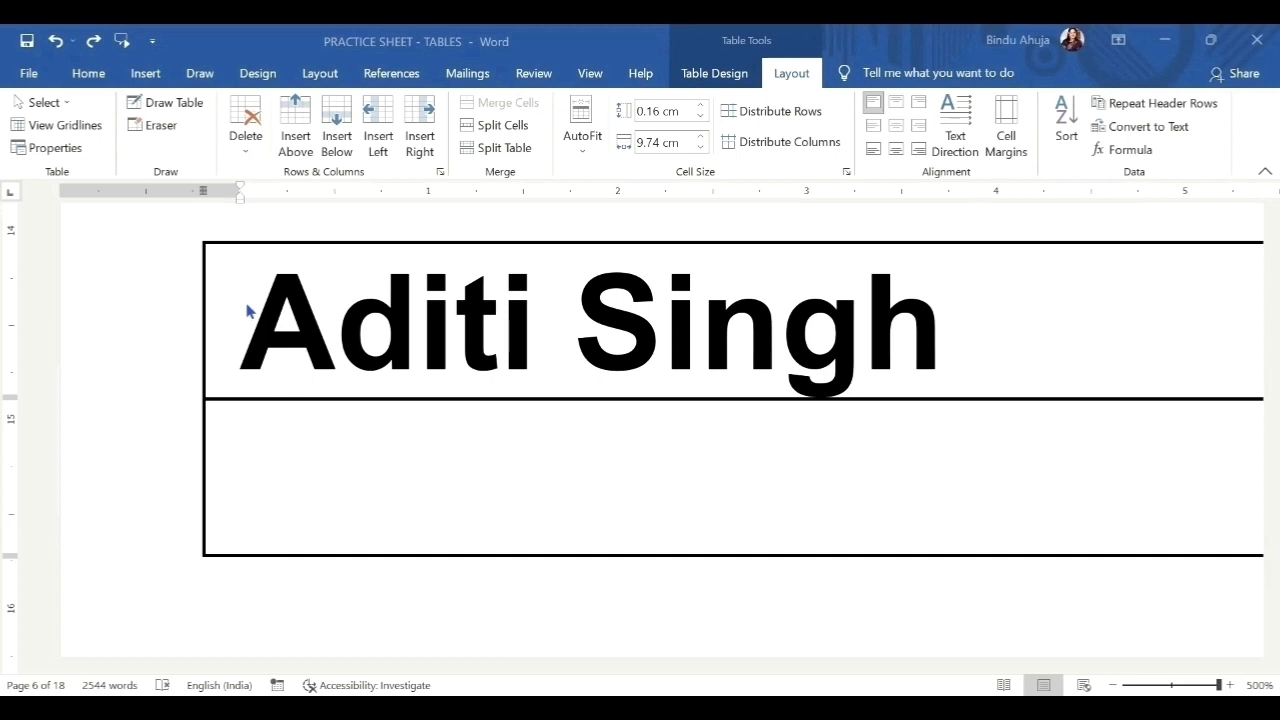
click(1016, 148)
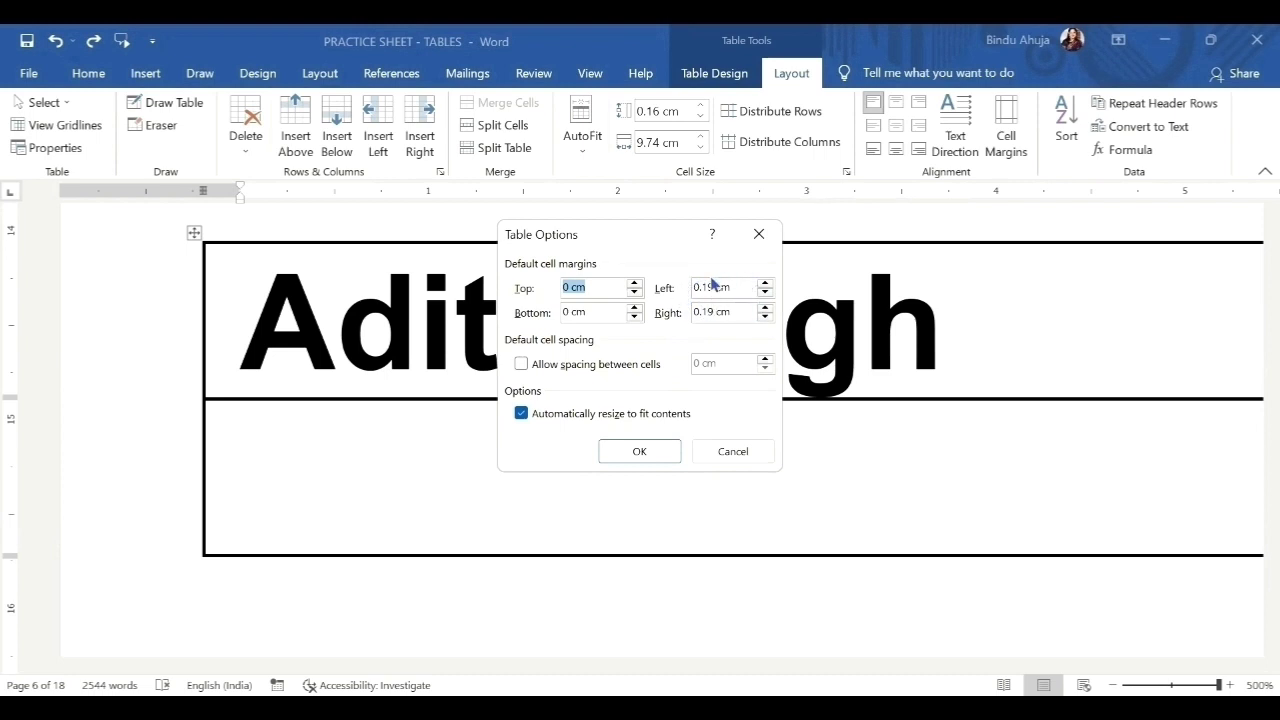
click(766, 283)
click(766, 285)
click(655, 457)
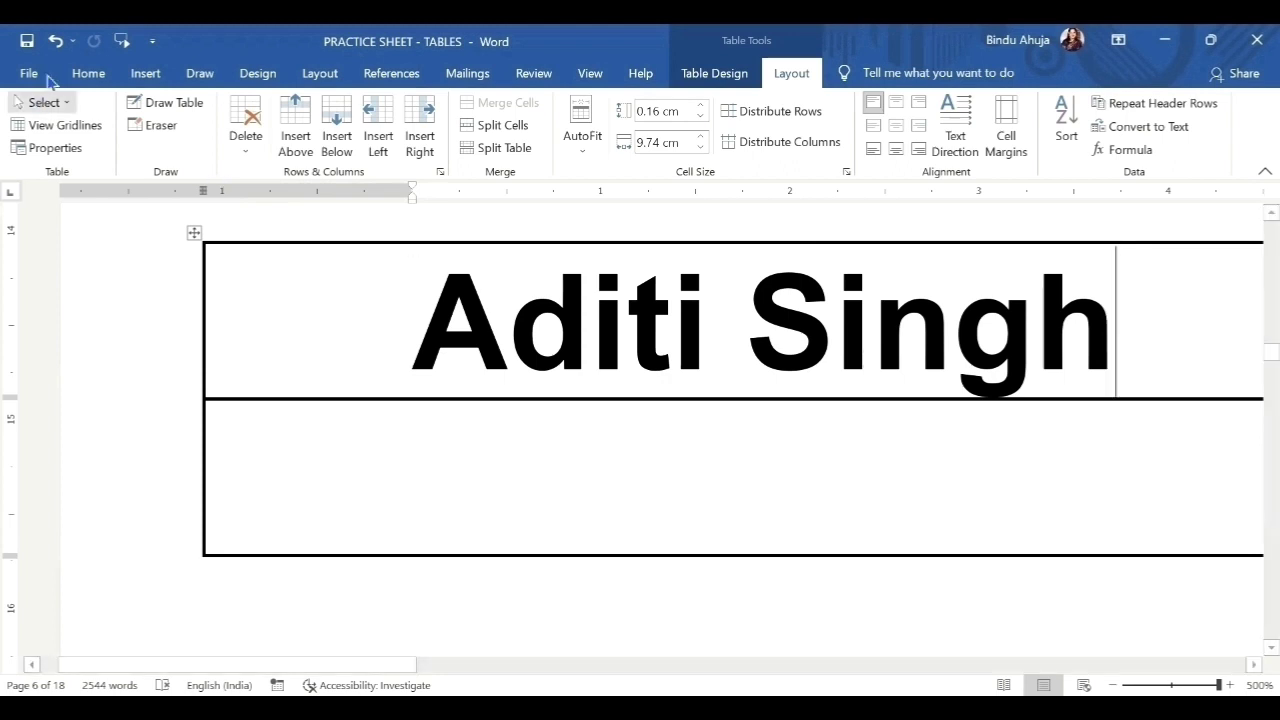
click(55, 41)
Set the name table's left cell margin to 0 cm.
click(1006, 146)
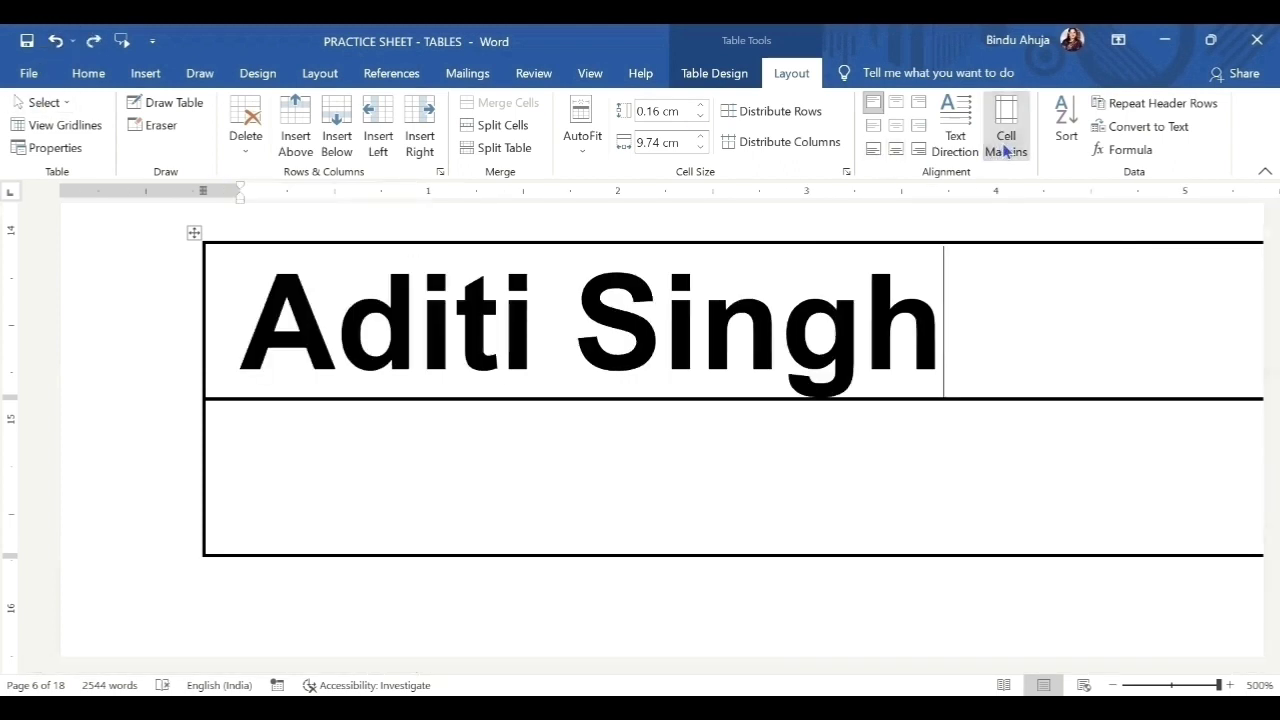
click(765, 293)
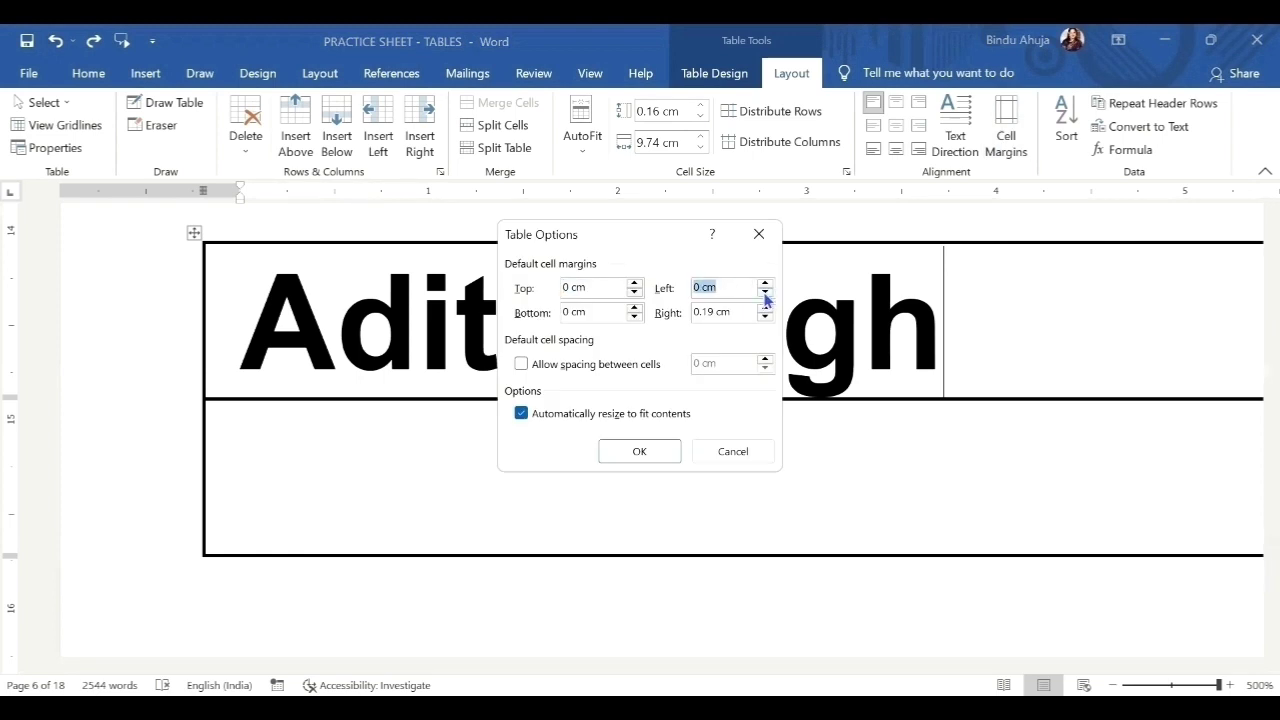
click(637, 455)
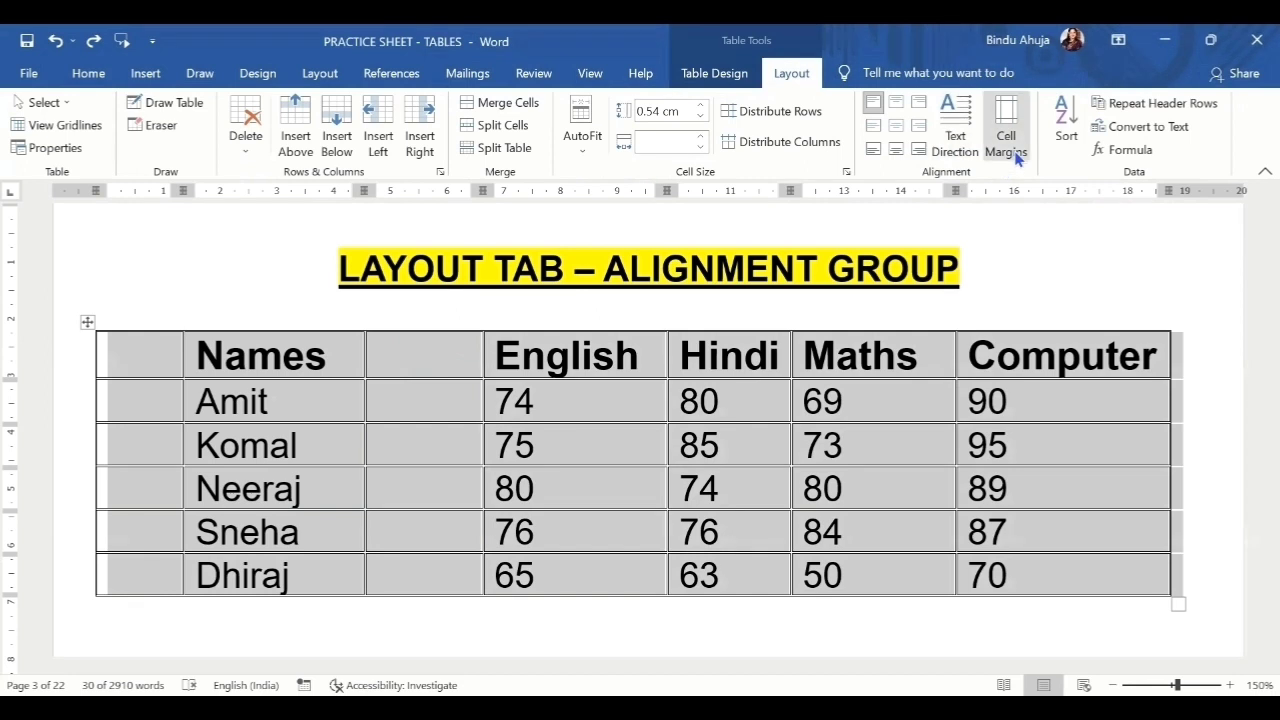
Allow spacing between the marks table's cells and set it to 0.8 cm.
click(1015, 157)
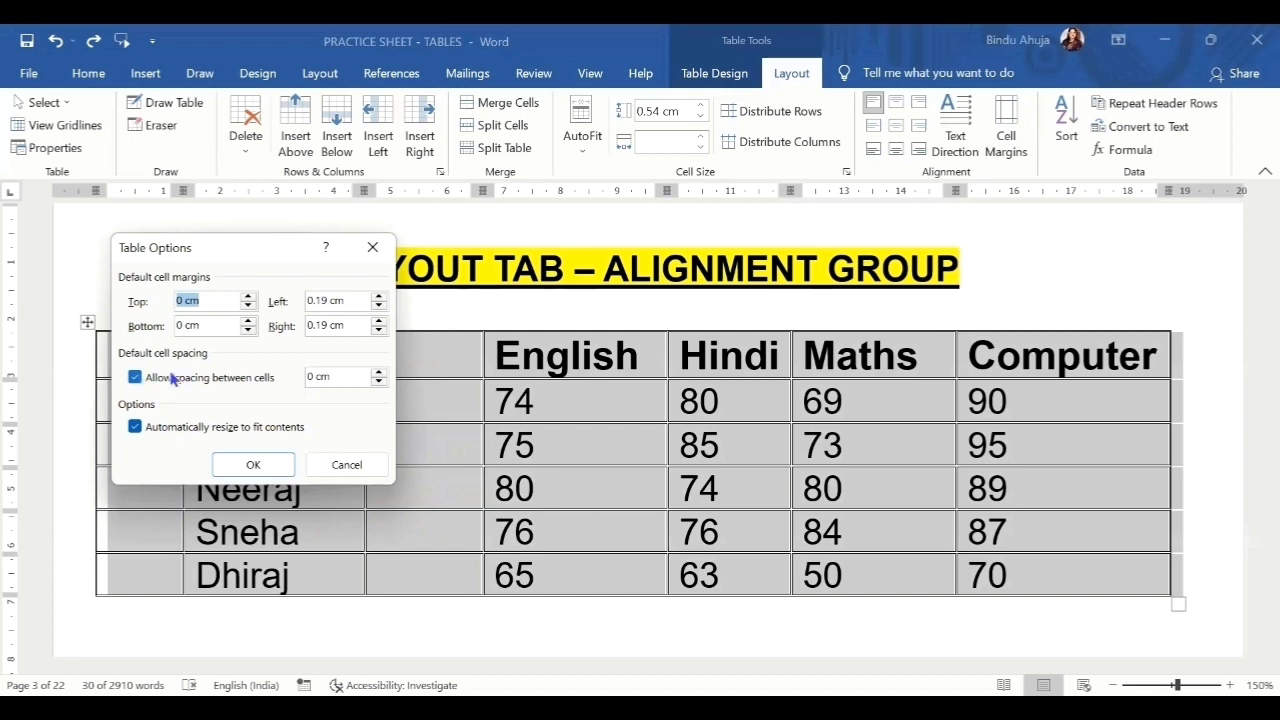
click(381, 371)
click(381, 371)
click(381, 371)
click(381, 371)
click(381, 371)
click(381, 371)
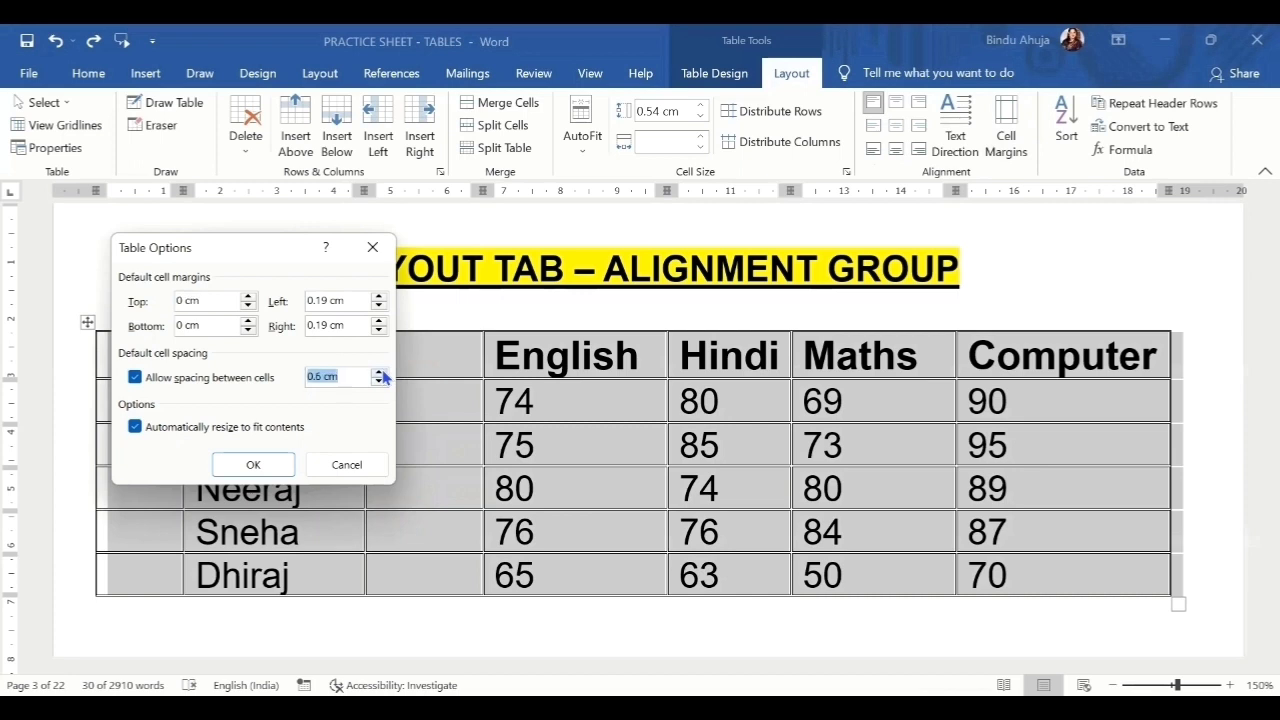
click(378, 382)
click(378, 382)
click(379, 374)
click(379, 374)
click(379, 374)
click(379, 374)
key(Return)
Insert a 4x3 table on the empty line below the marks table.
scroll(580, 477, down, 2)
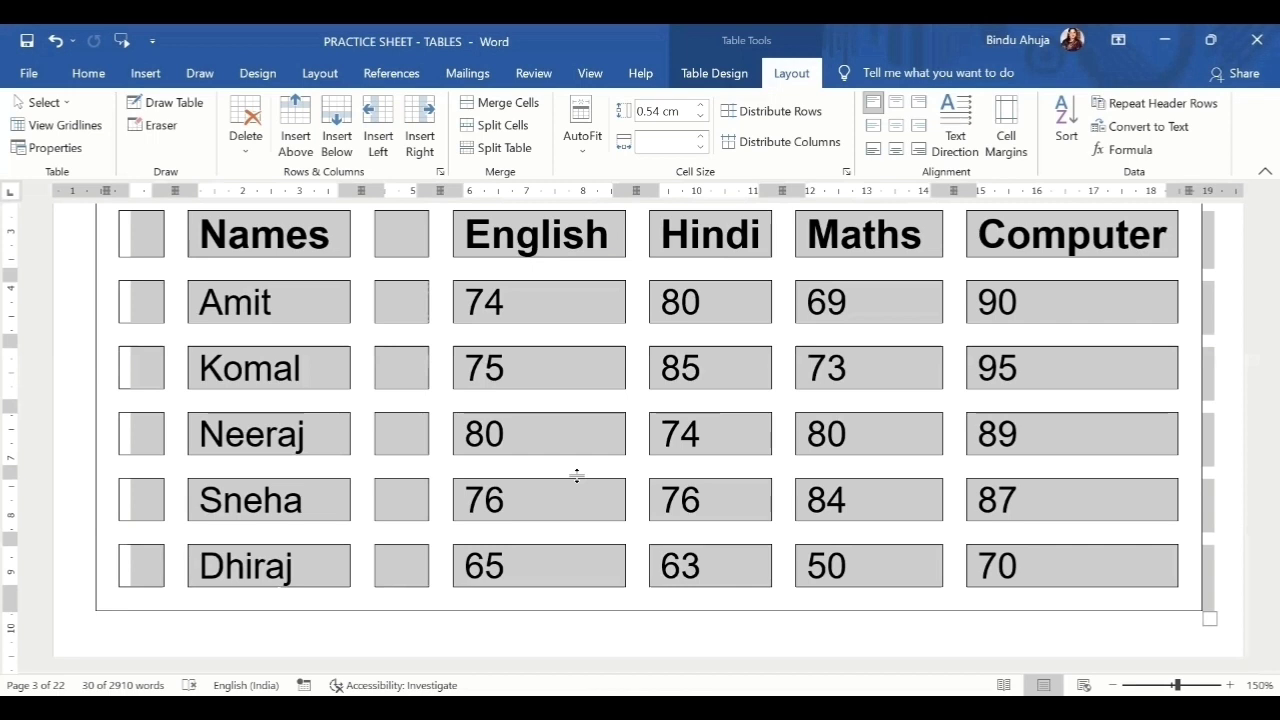
scroll(577, 476, down, 2)
click(314, 531)
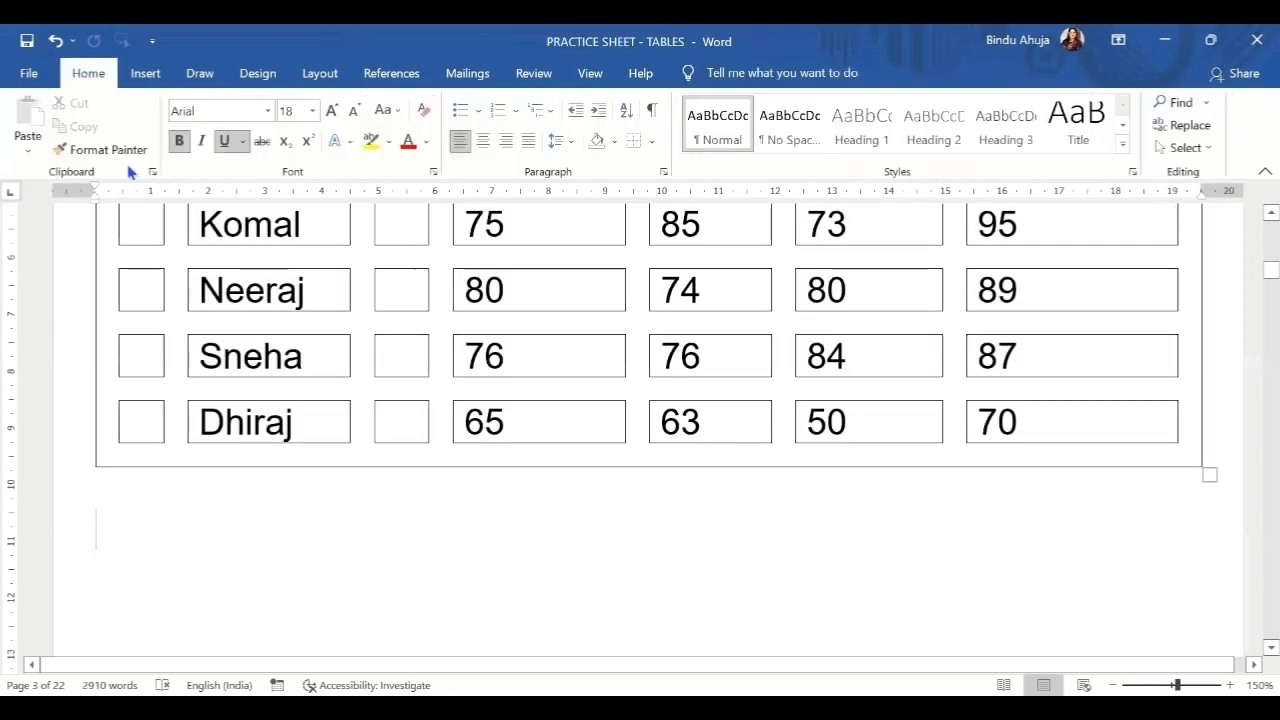
click(146, 74)
click(140, 128)
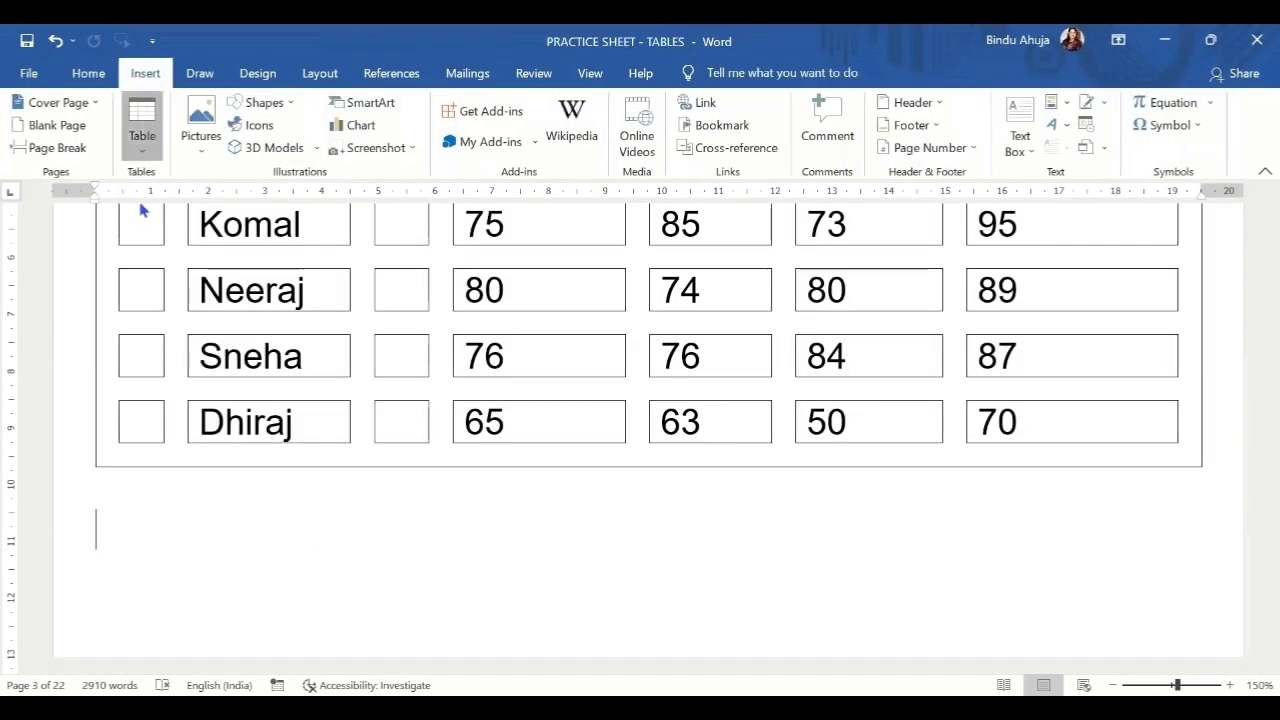
click(188, 235)
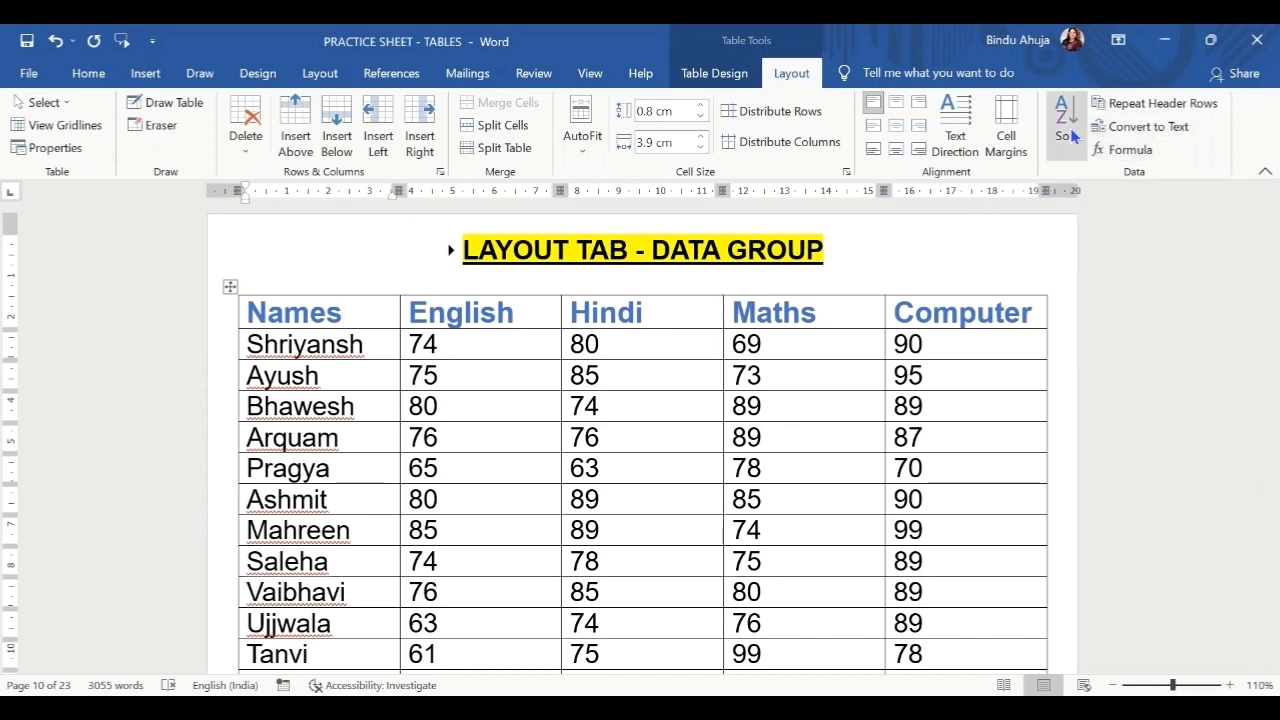
click(230, 287)
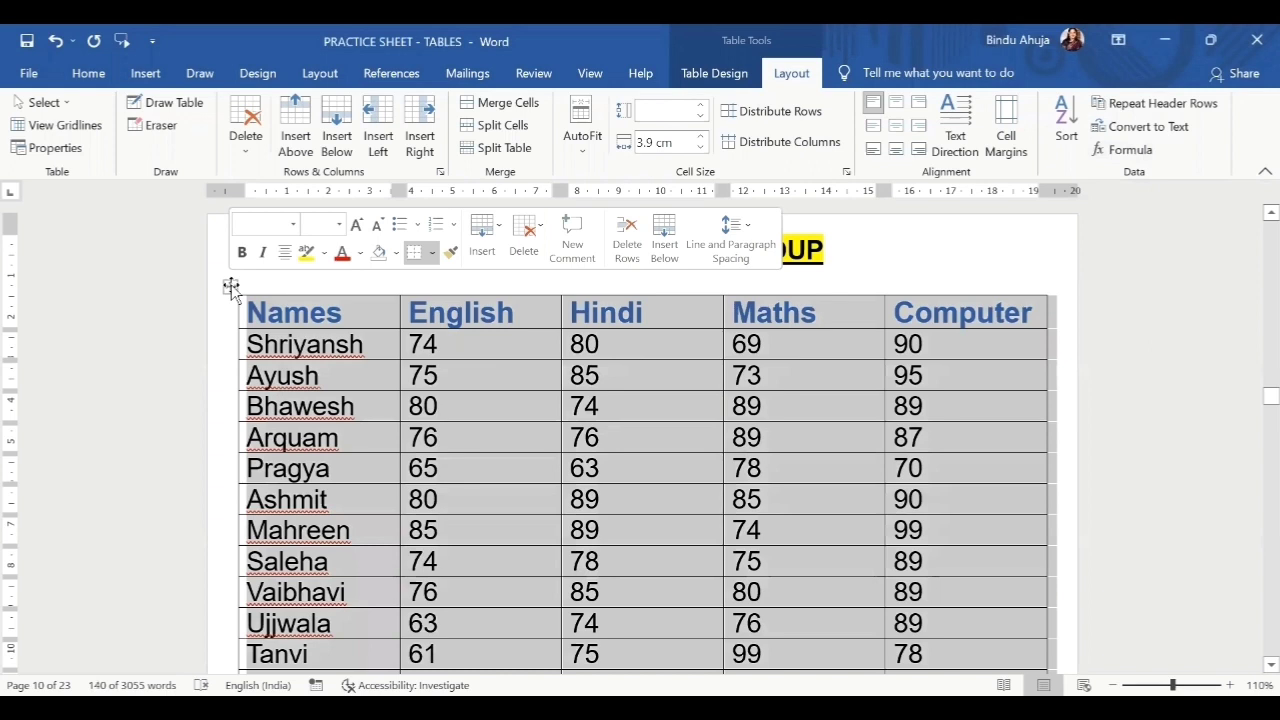
click(1068, 130)
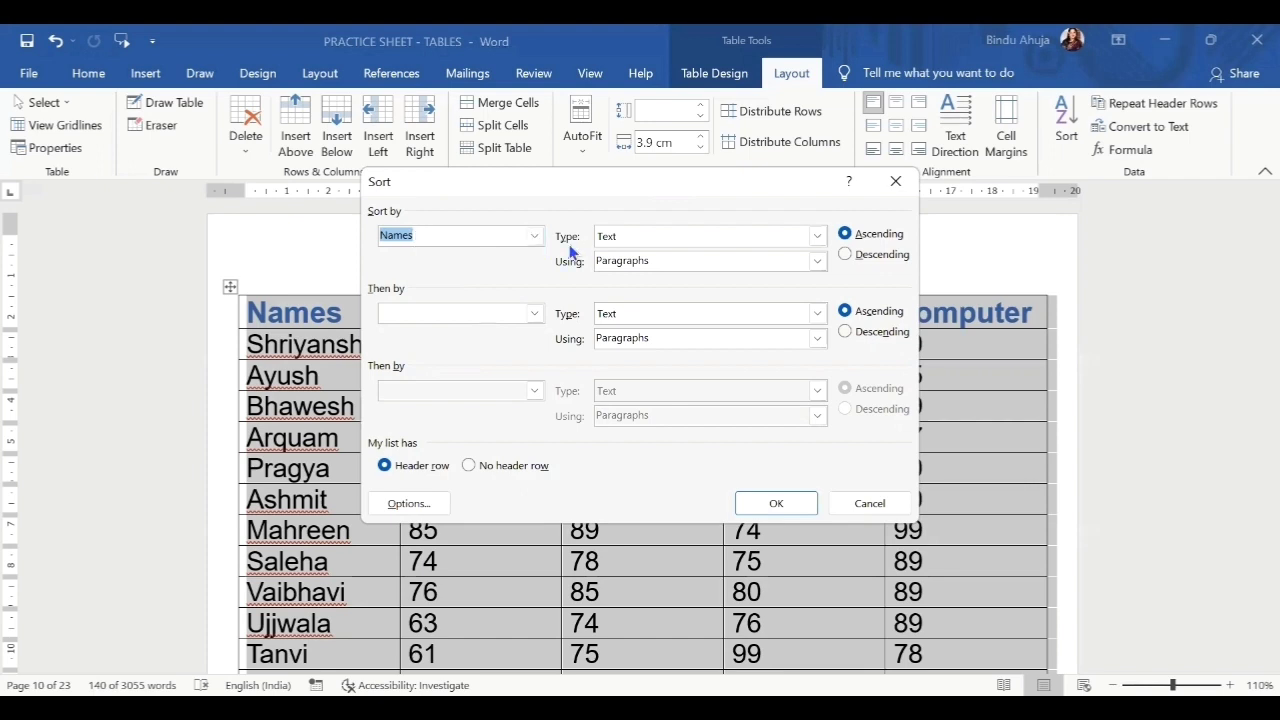
click(534, 236)
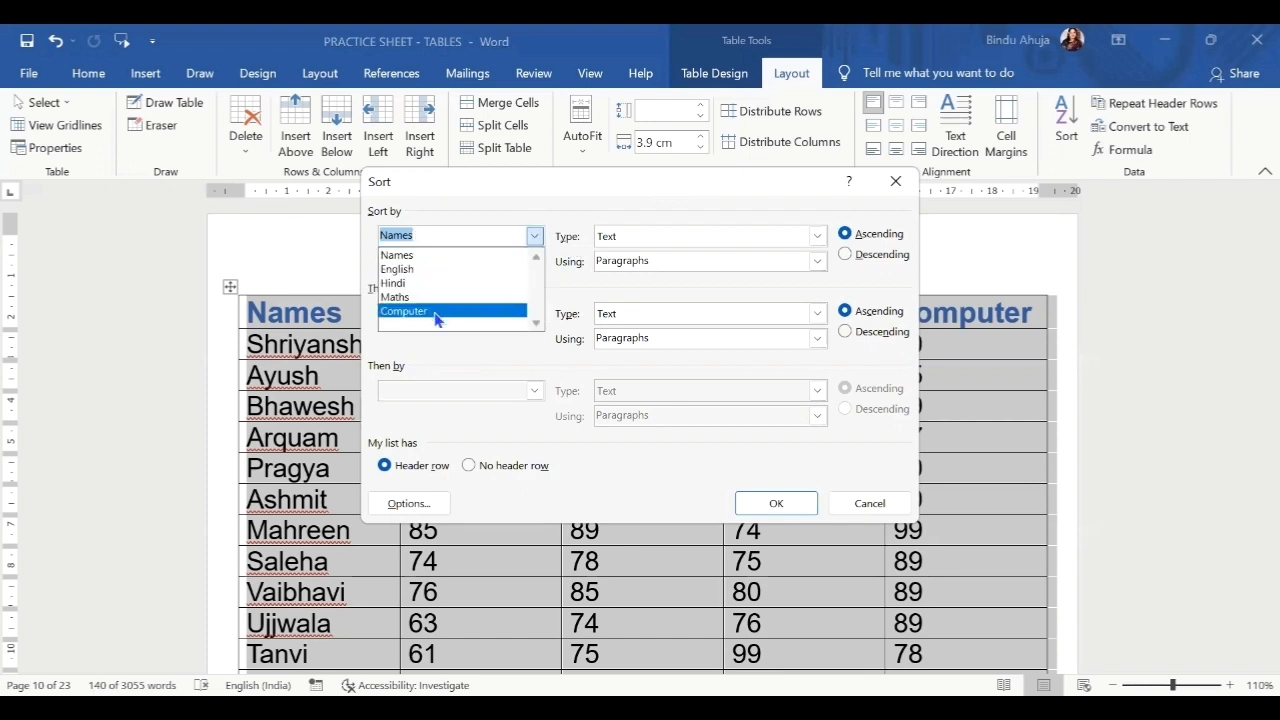
click(440, 262)
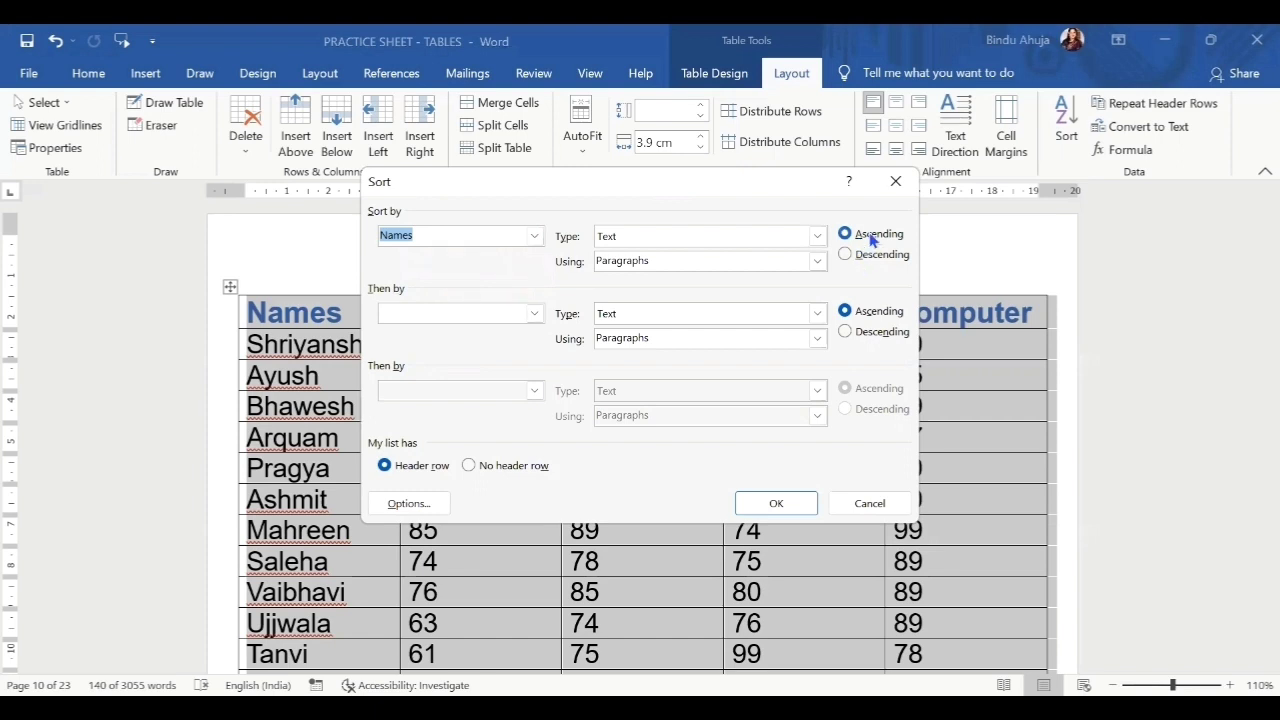
click(872, 238)
click(790, 507)
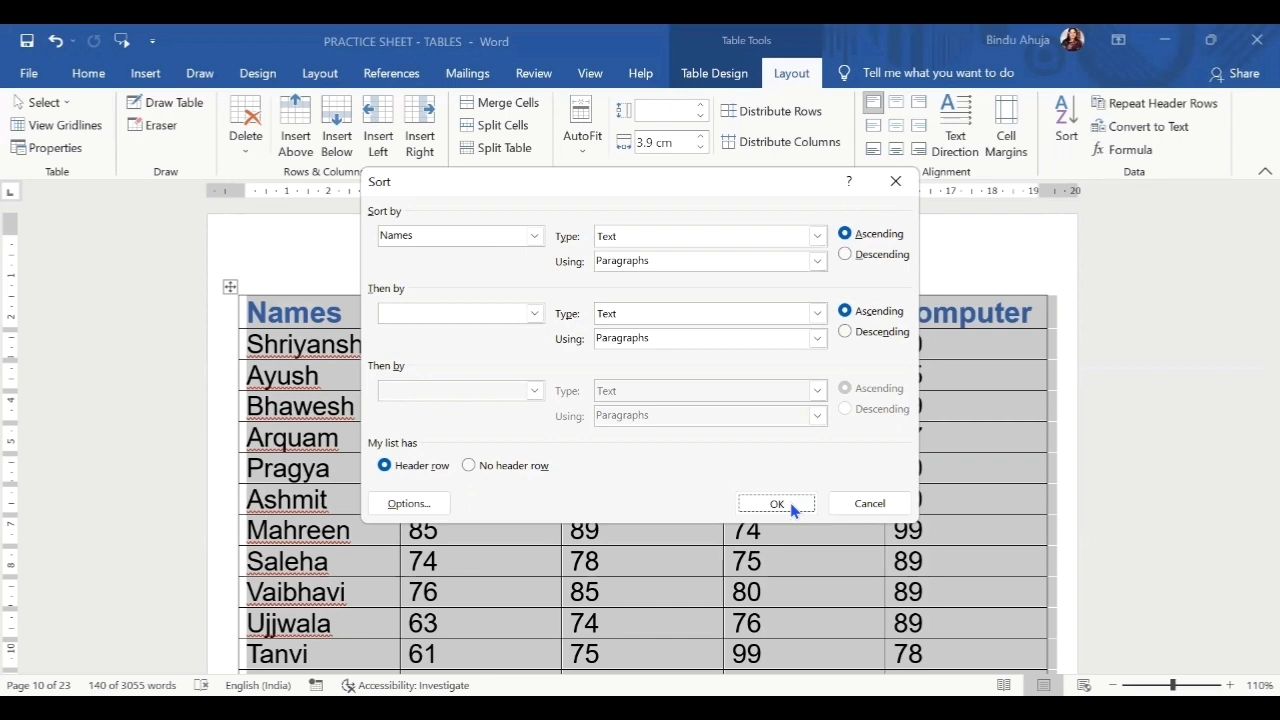
click(777, 504)
scroll(454, 372, down, 8)
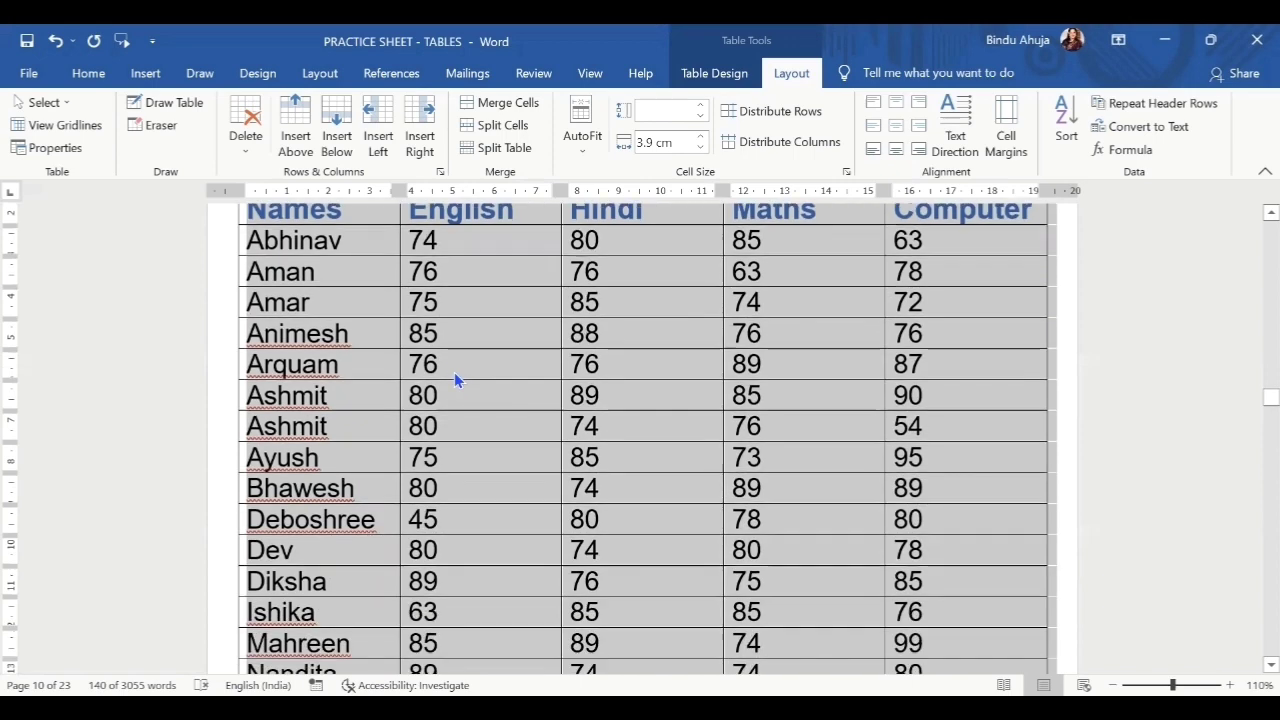
scroll(453, 372, down, 4)
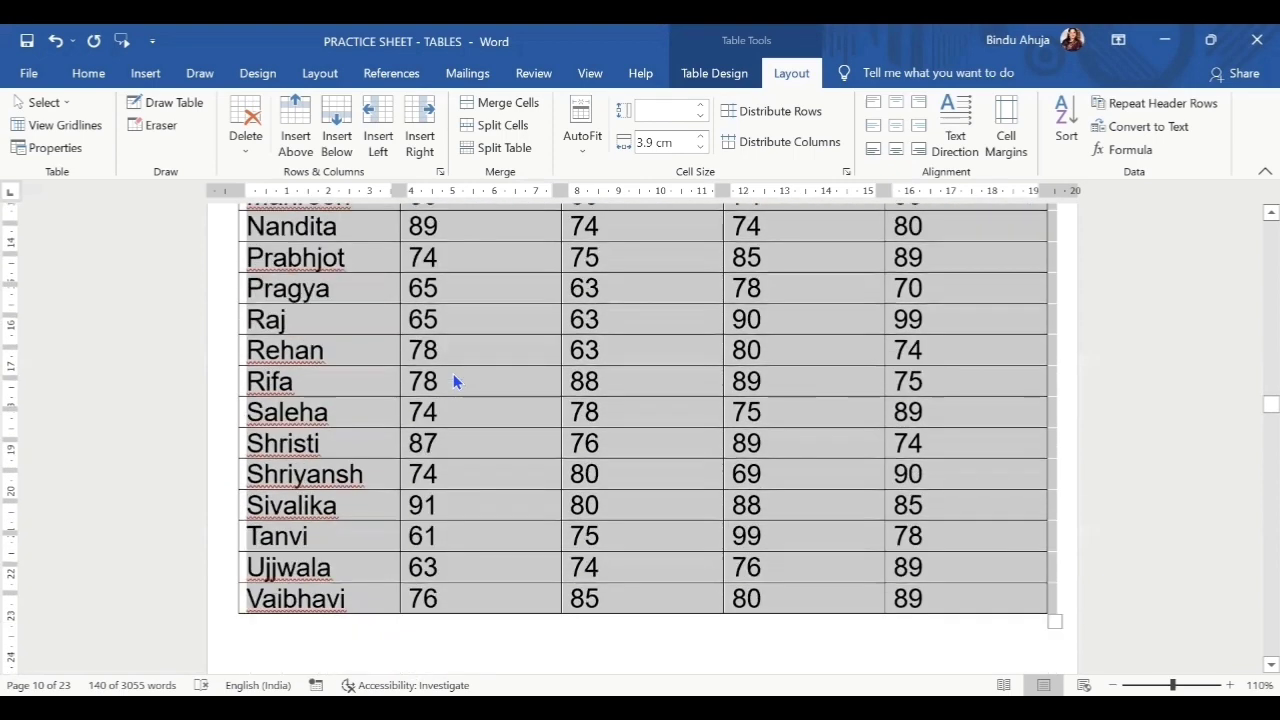
scroll(458, 369, up, 4)
scroll(458, 369, up, 5)
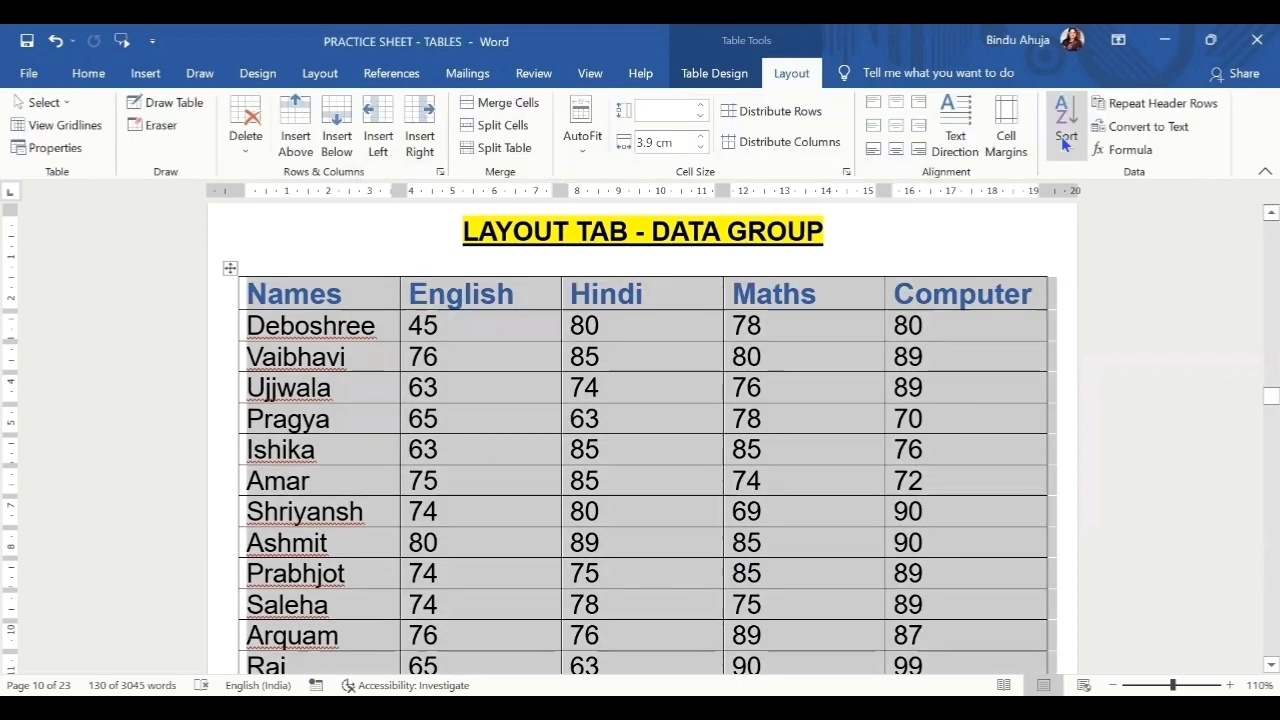
Sort the table by English marks as numbers, descending, with a header row, then select the English column to check.
click(1066, 145)
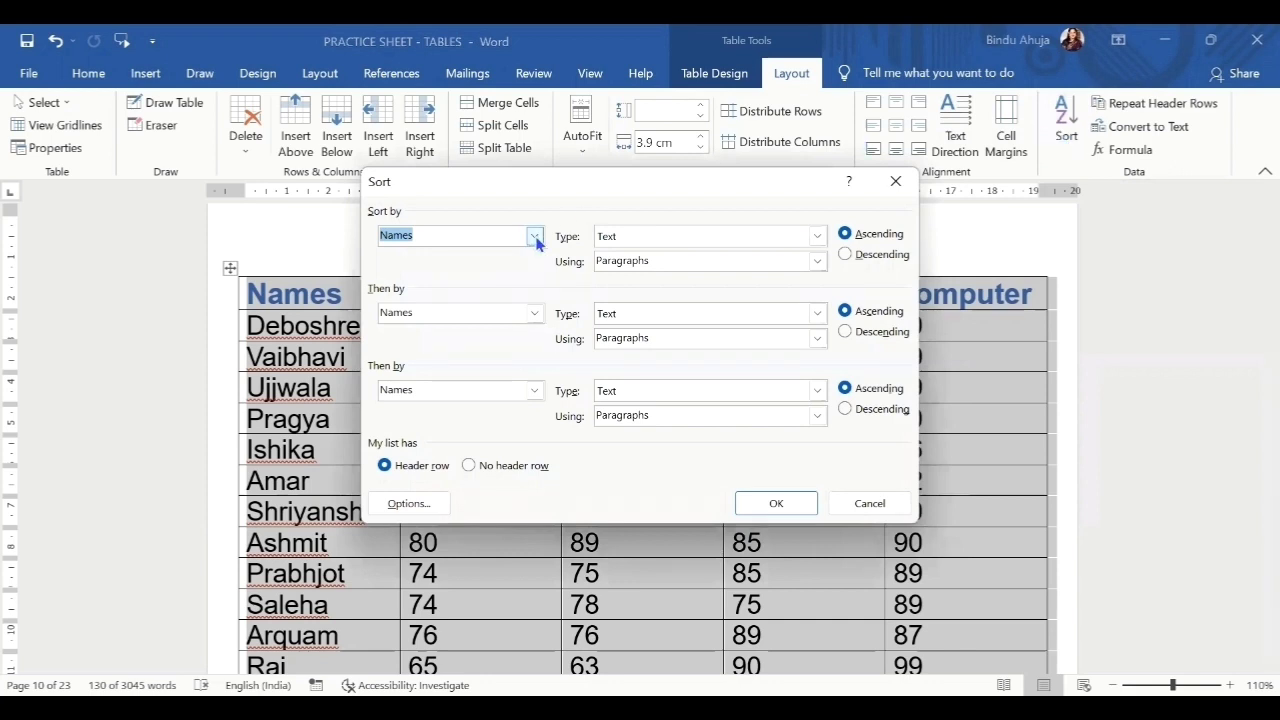
click(535, 237)
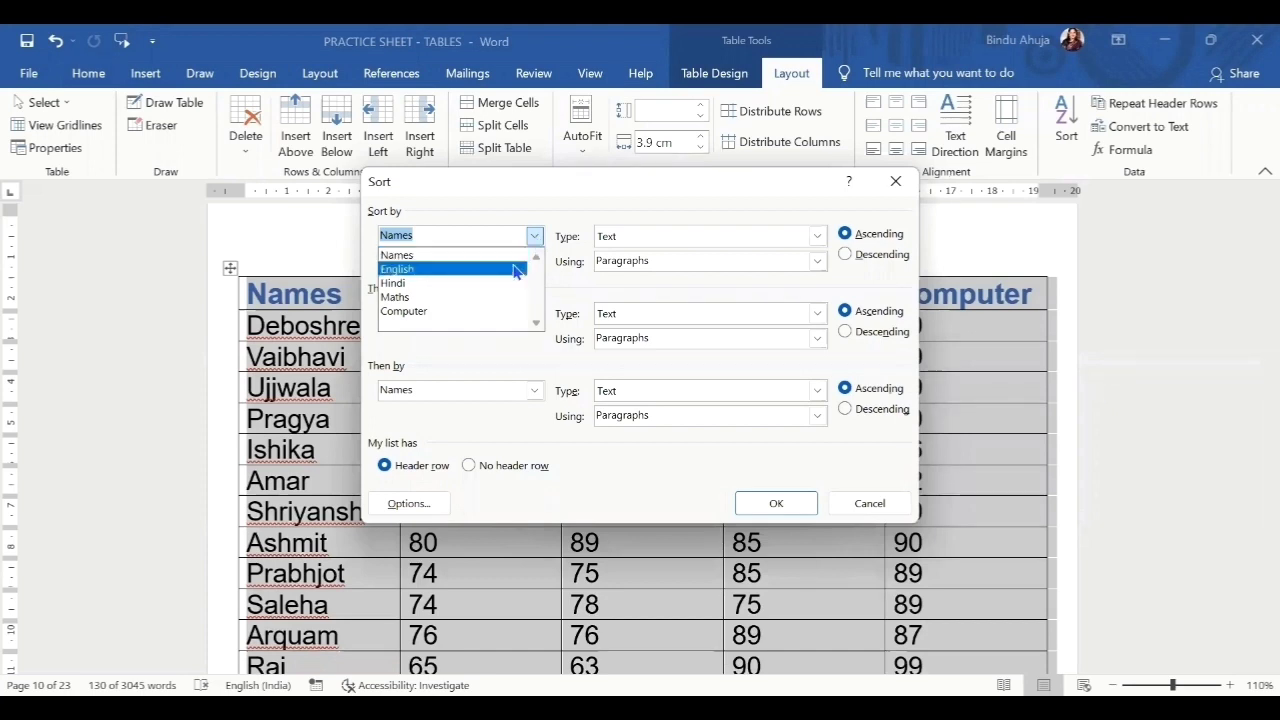
click(516, 271)
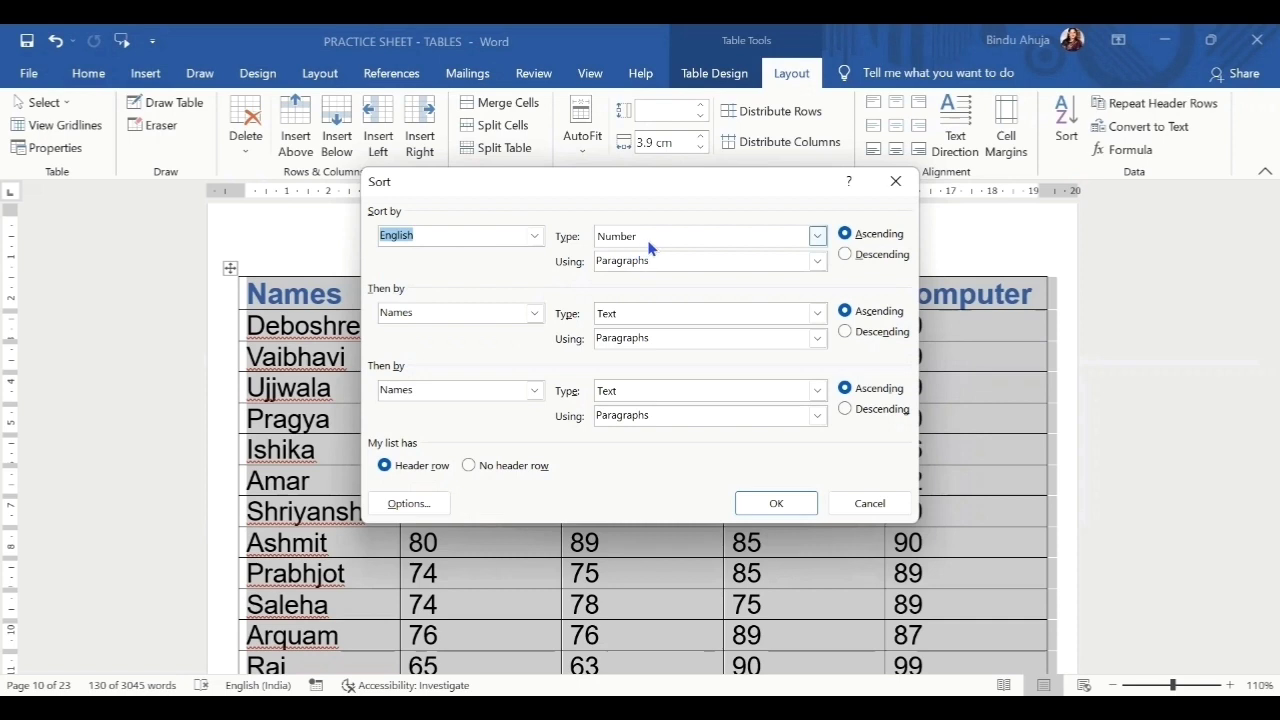
click(888, 257)
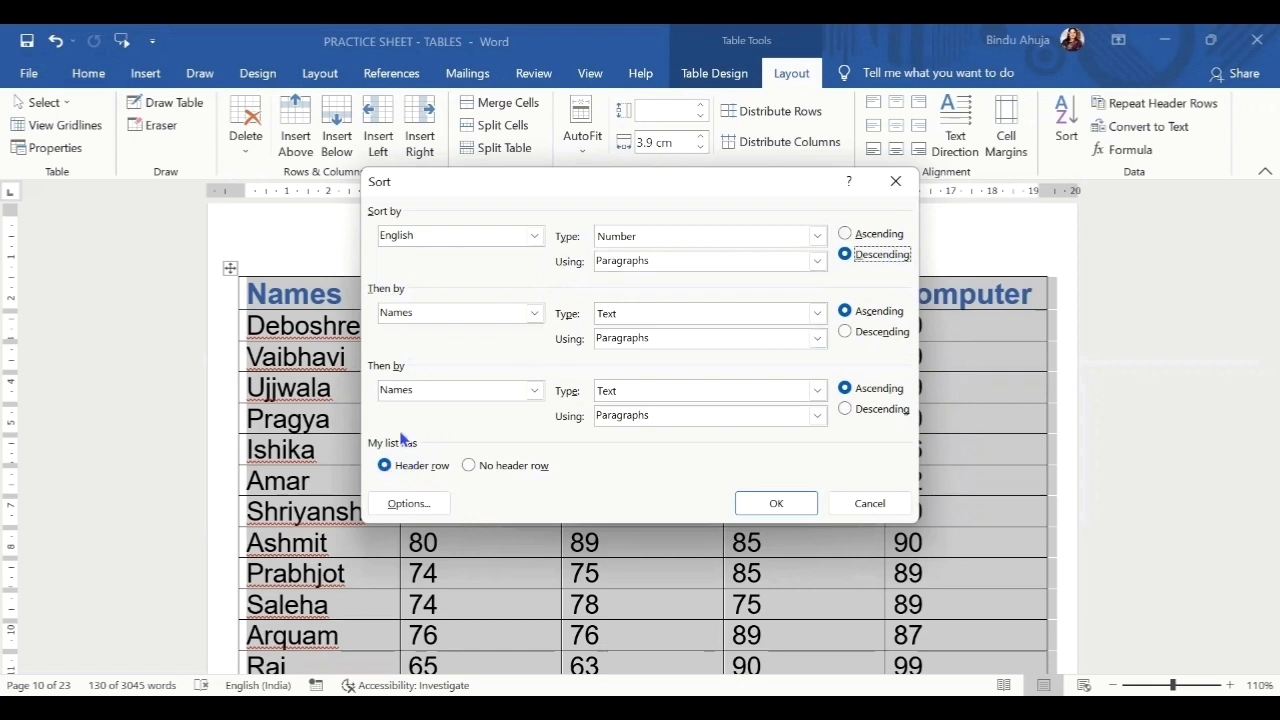
click(422, 507)
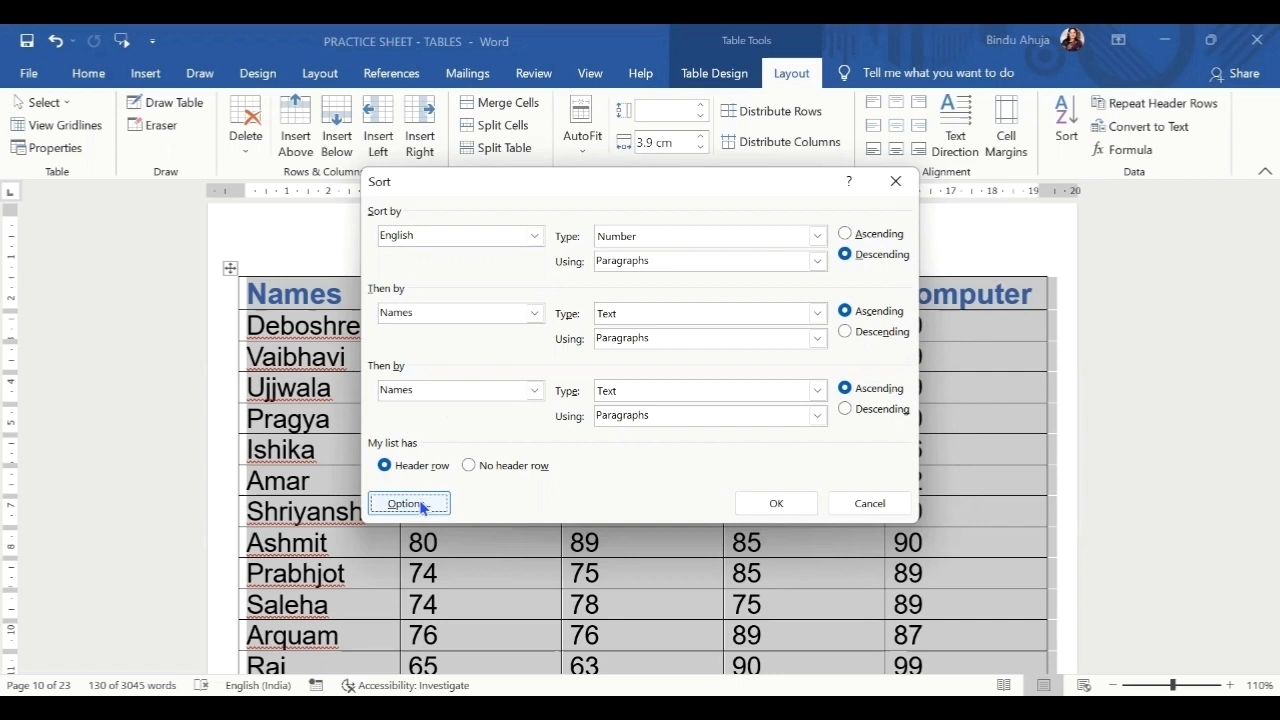
click(773, 514)
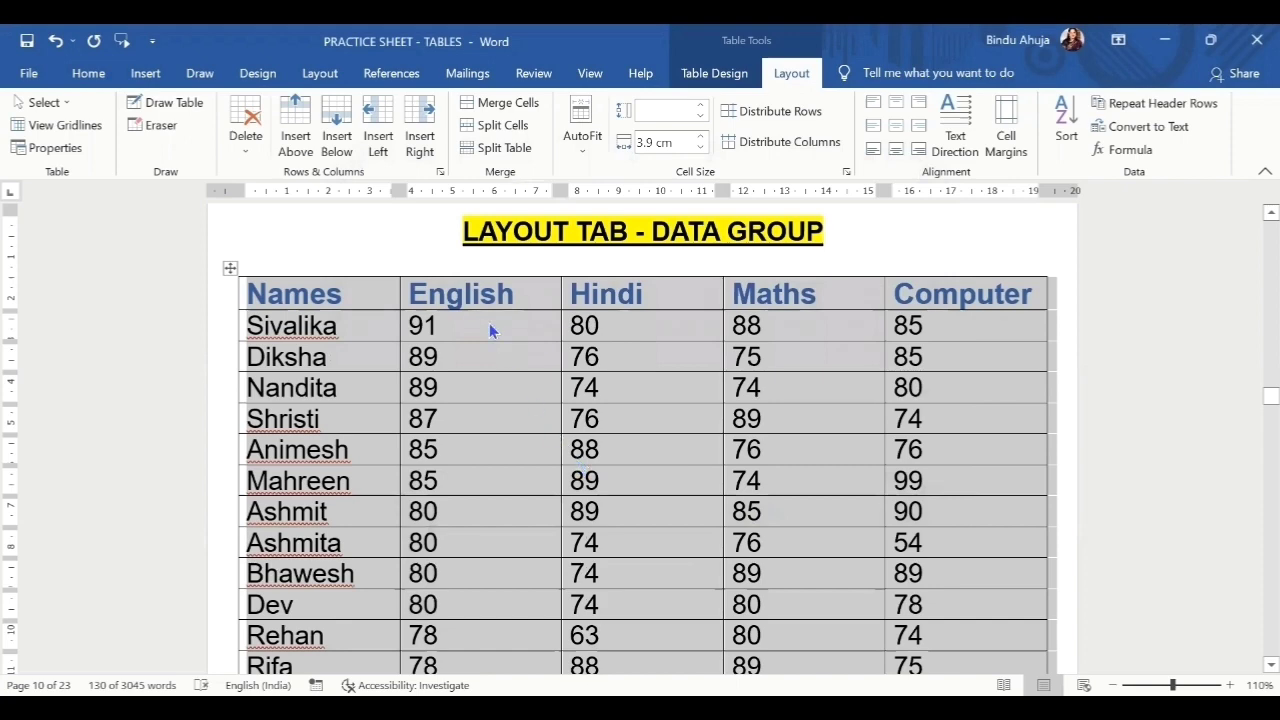
drag(489, 323, 450, 572)
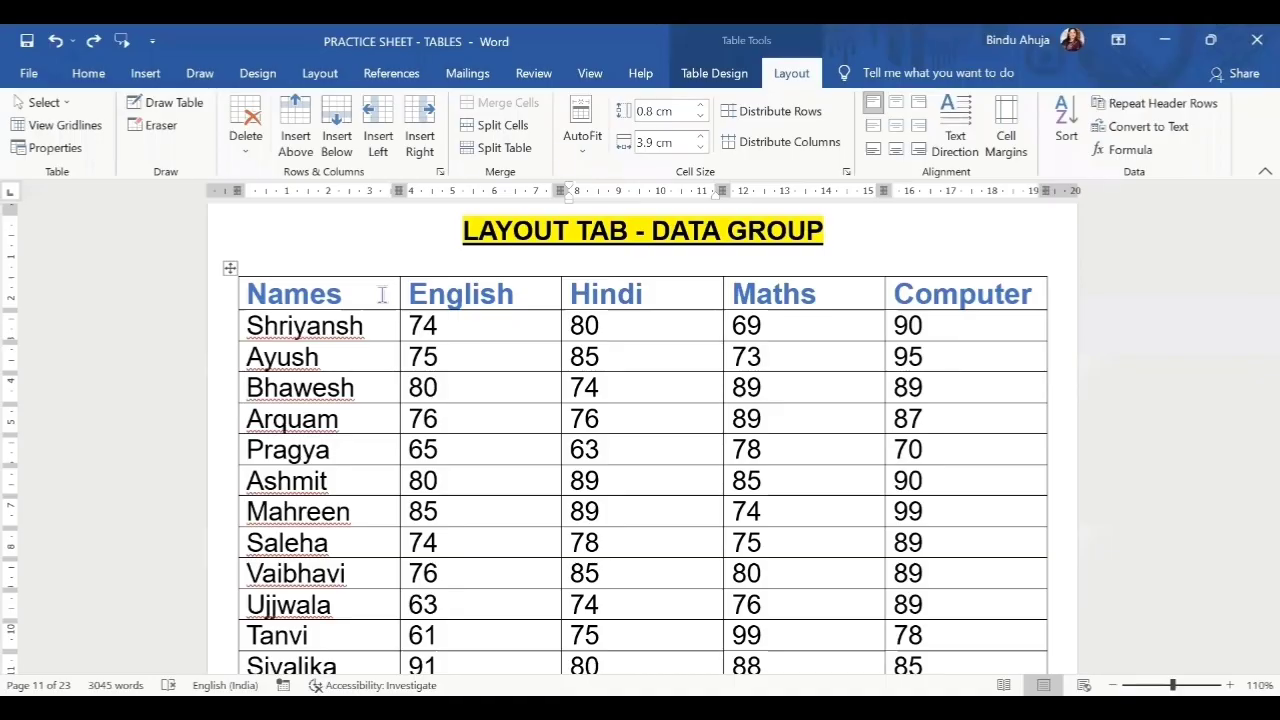
Select the long table's Names-to-Computer header row, scrolling through its pages before reselecting it.
drag(383, 294, 922, 289)
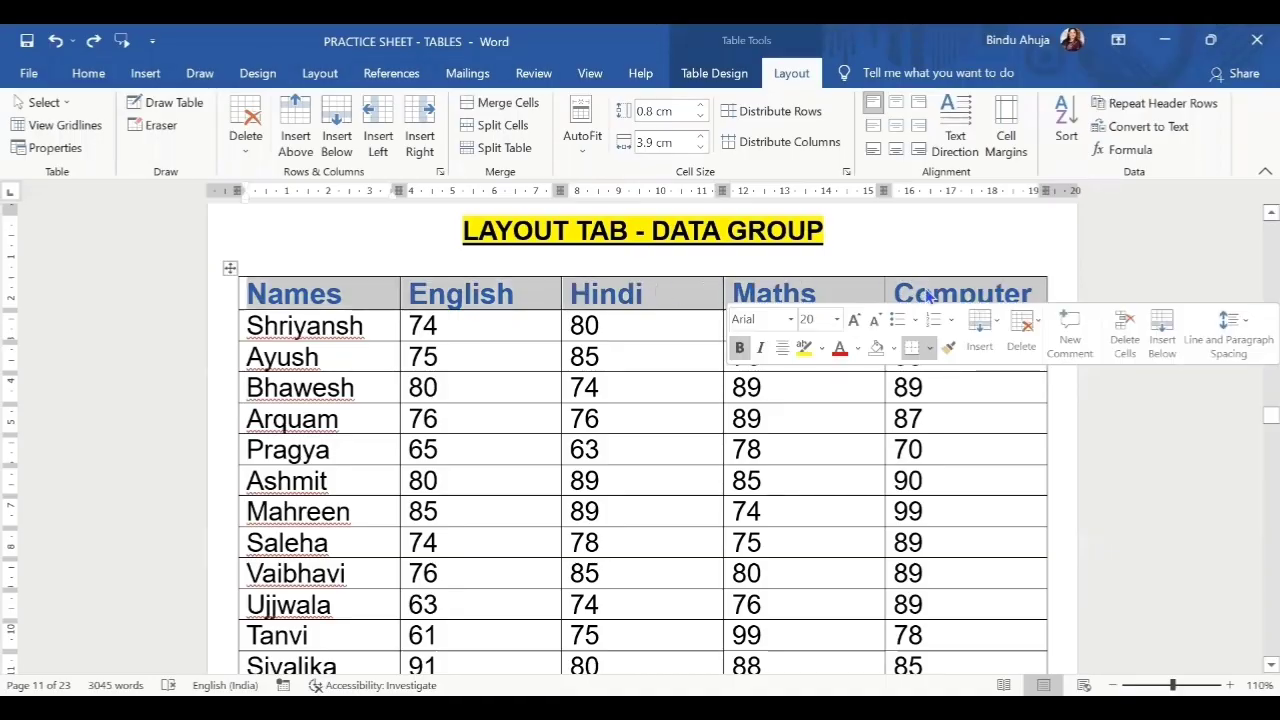
scroll(560, 418, down, 15)
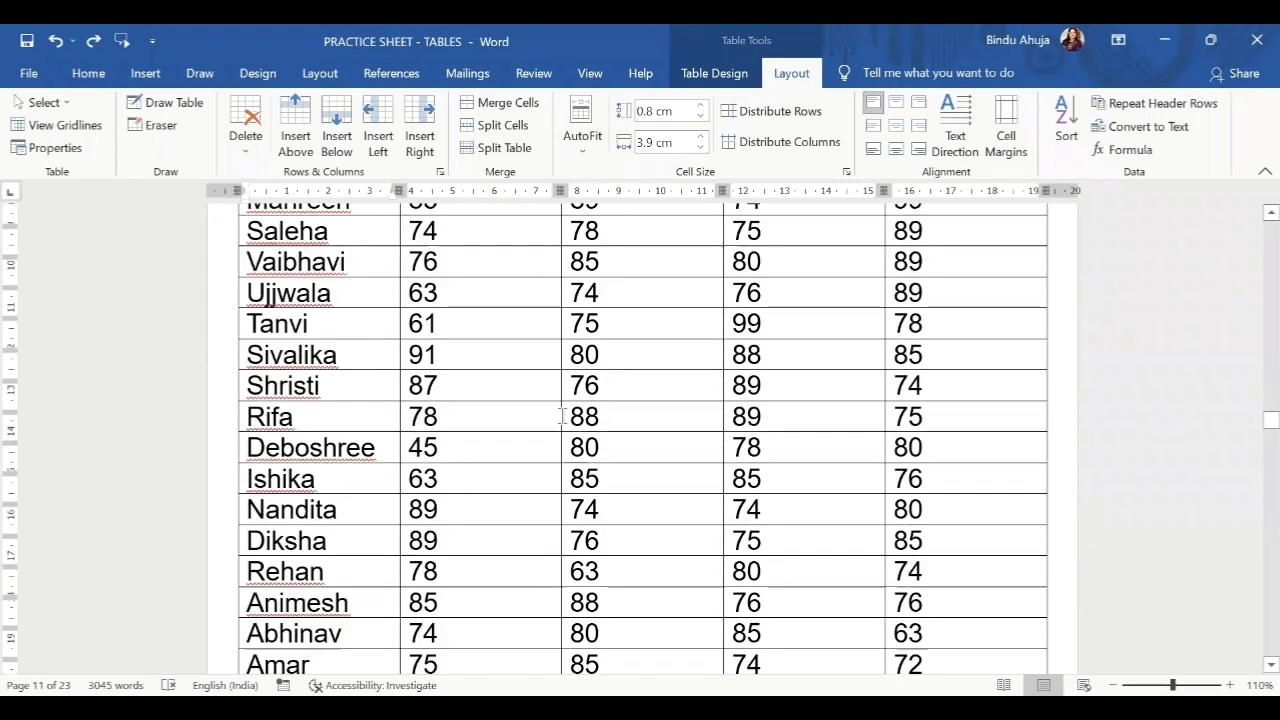
scroll(560, 418, down, 15)
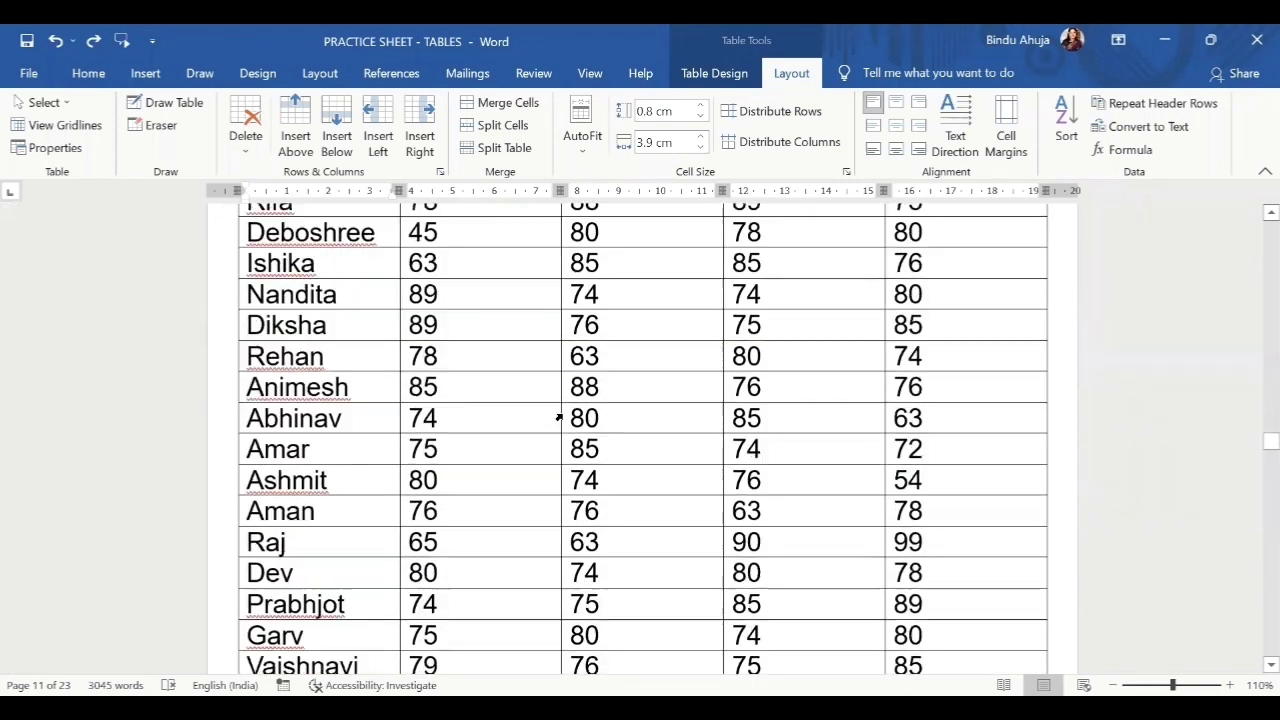
scroll(561, 416, down, 15)
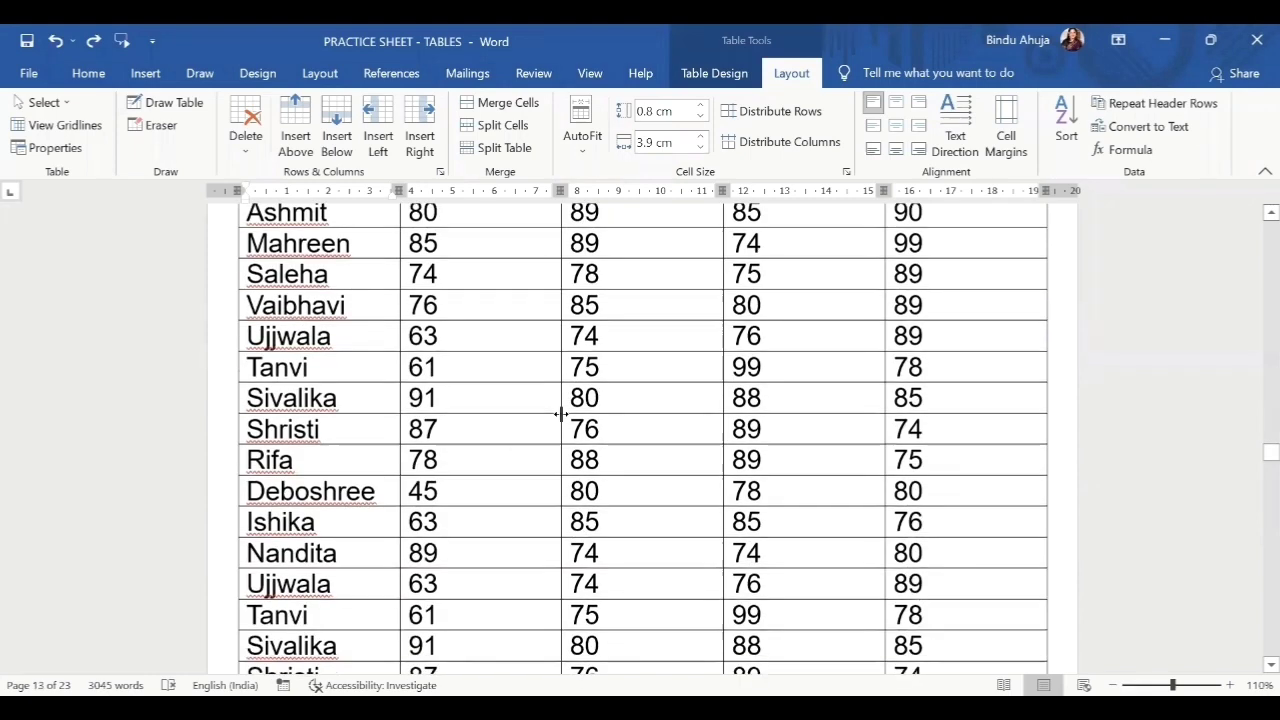
scroll(560, 413, down, 15)
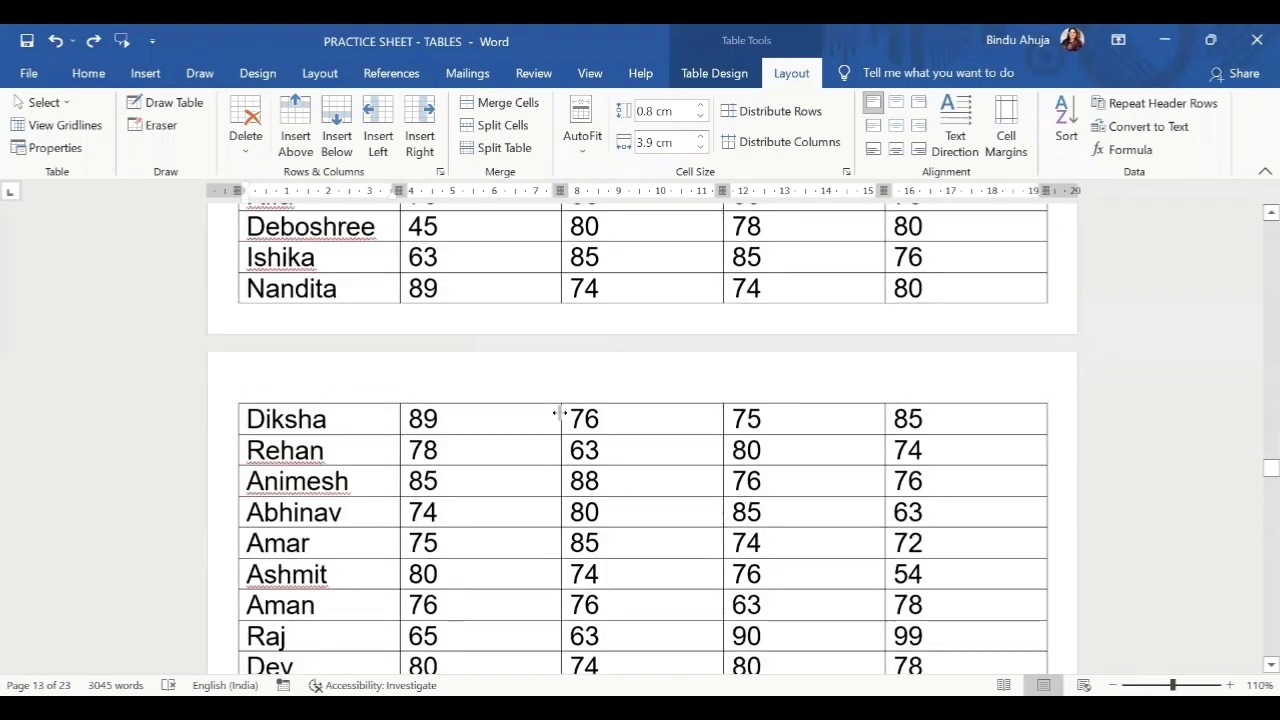
scroll(556, 413, down, 6)
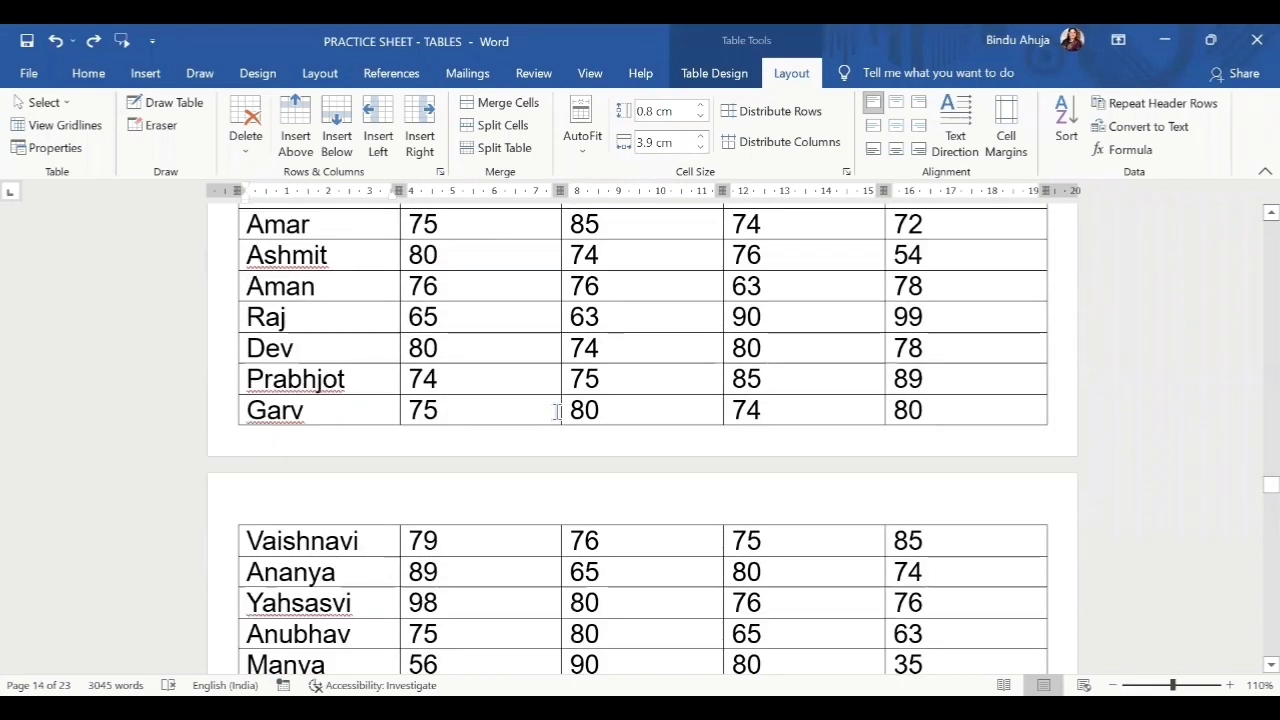
scroll(533, 404, up, 12)
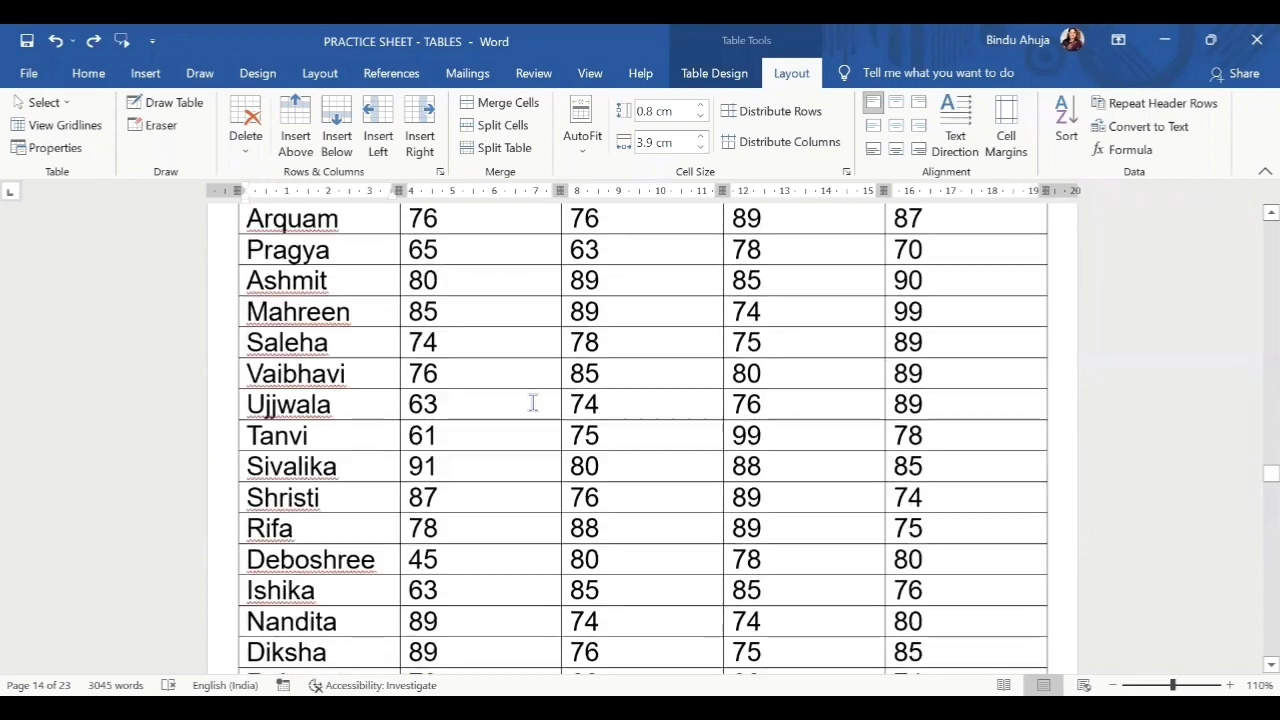
scroll(495, 342, up, 12)
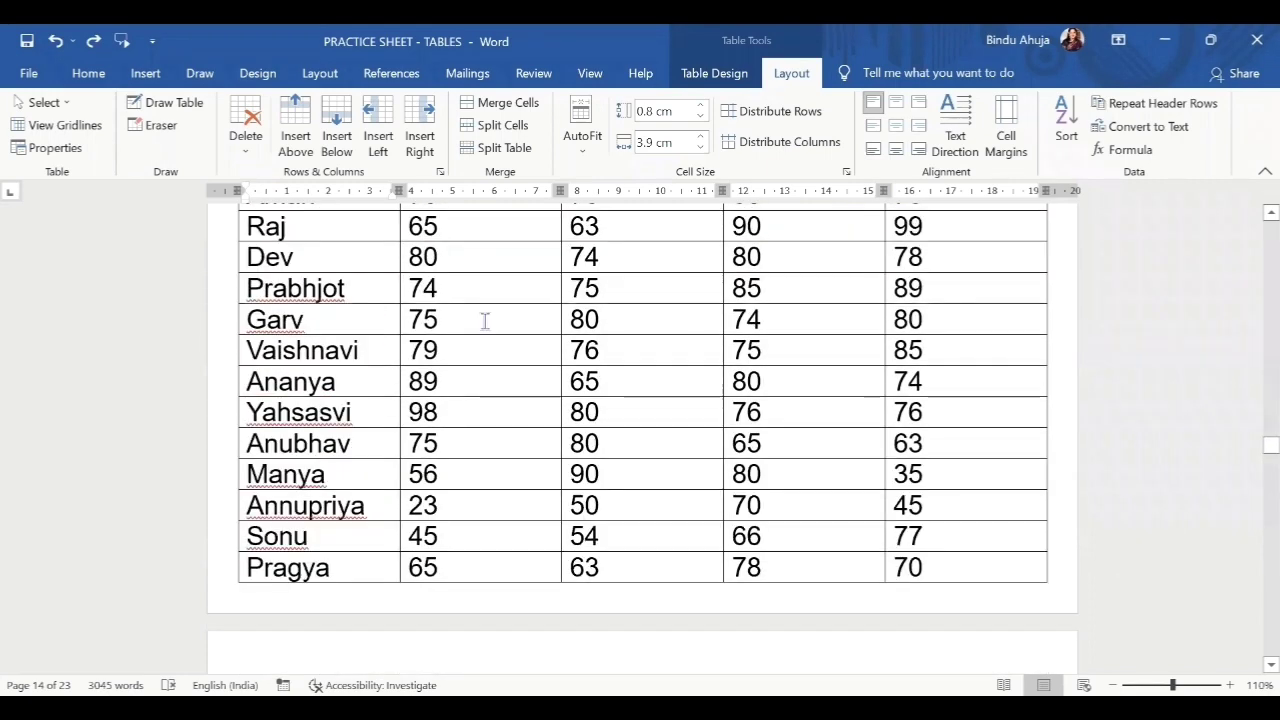
scroll(481, 316, up, 15)
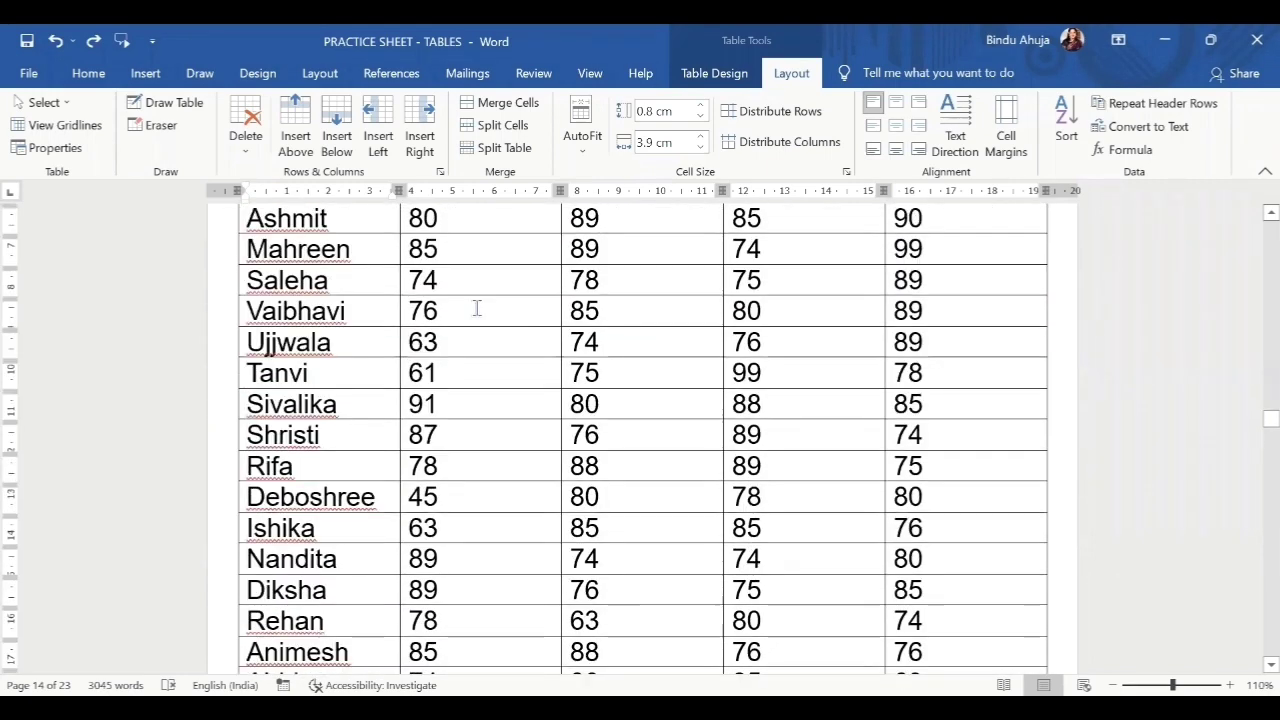
drag(371, 292, 902, 292)
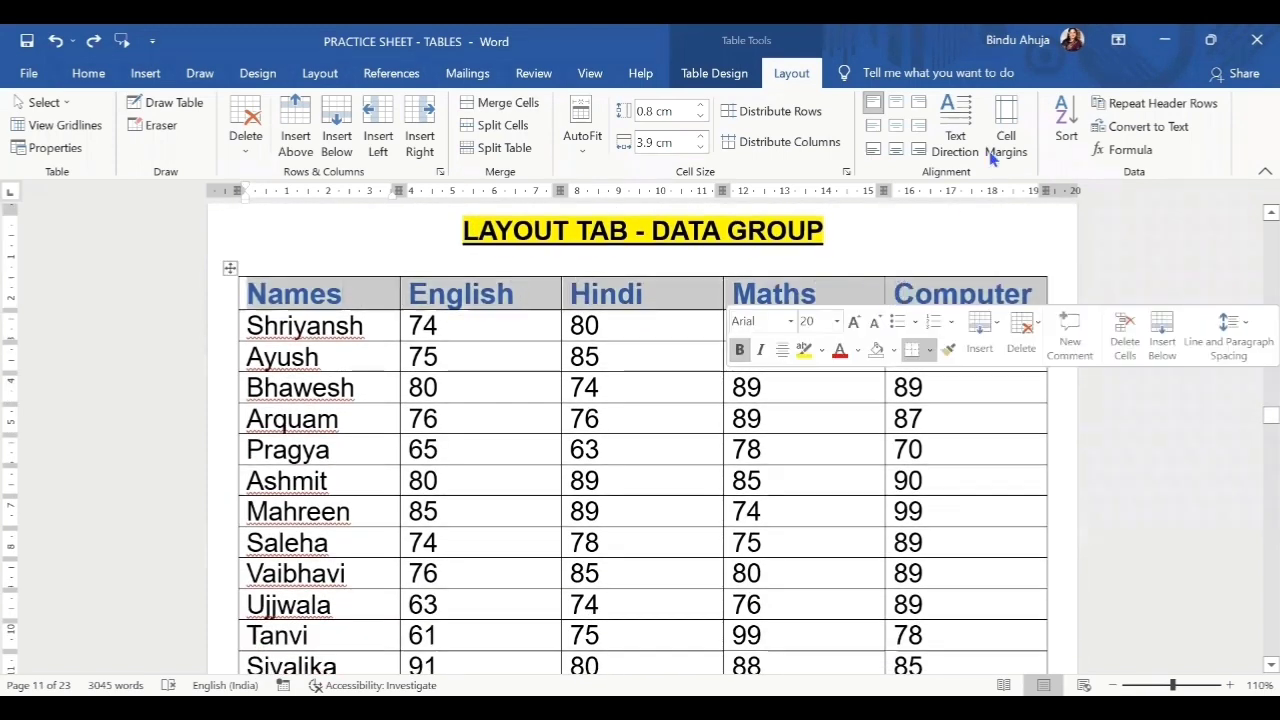
Turn on Repeat Header Rows and scroll through the following pages to confirm the header repeats.
click(1142, 110)
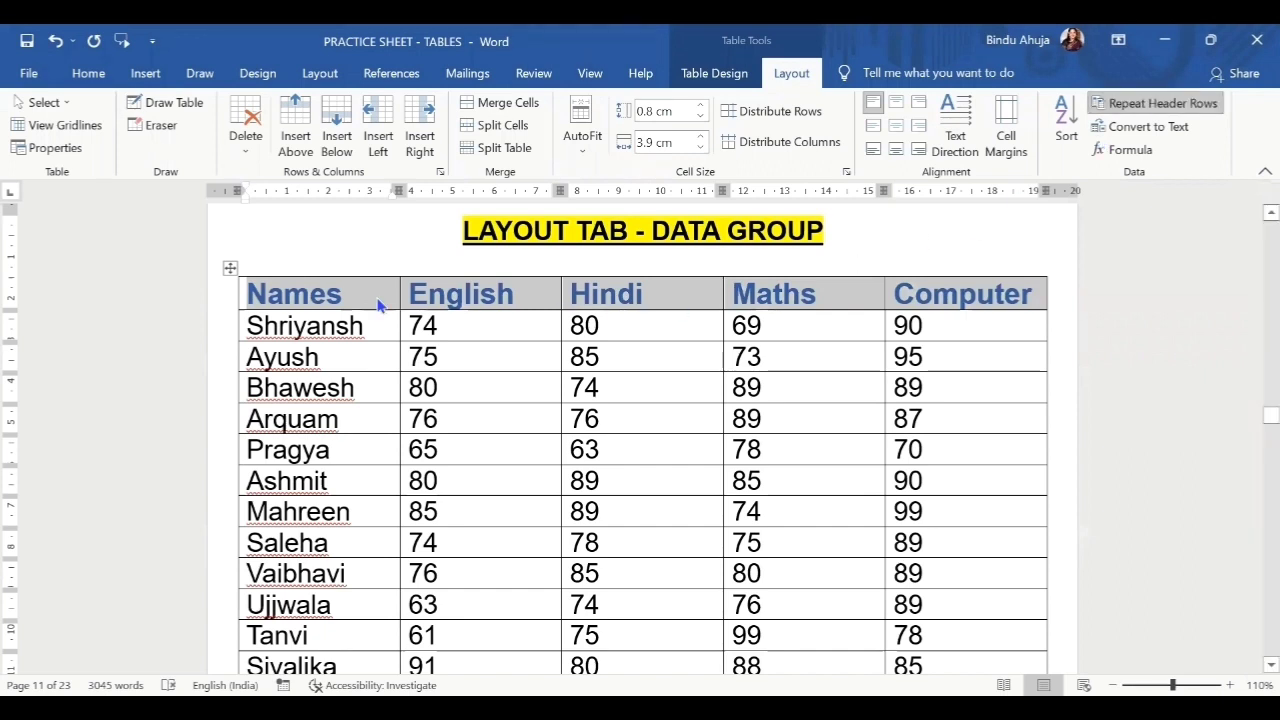
scroll(377, 300, down, 5)
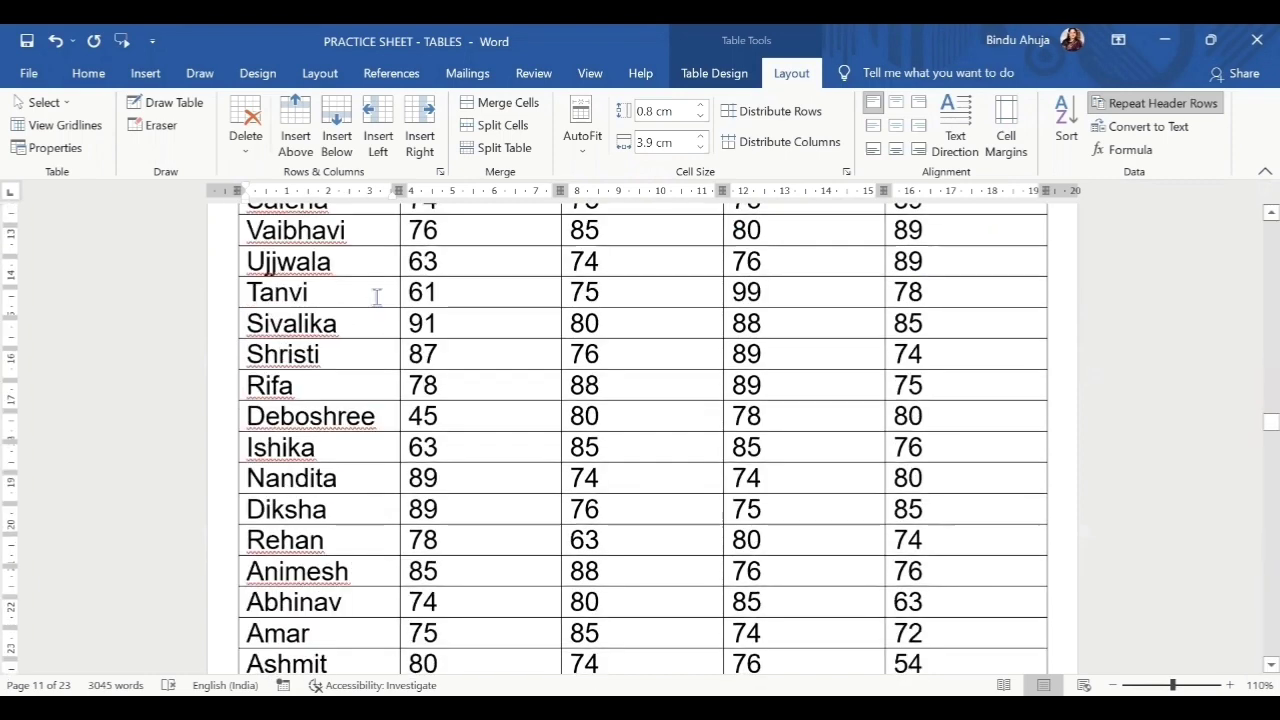
scroll(377, 297, down, 13)
scroll(378, 291, up, 2)
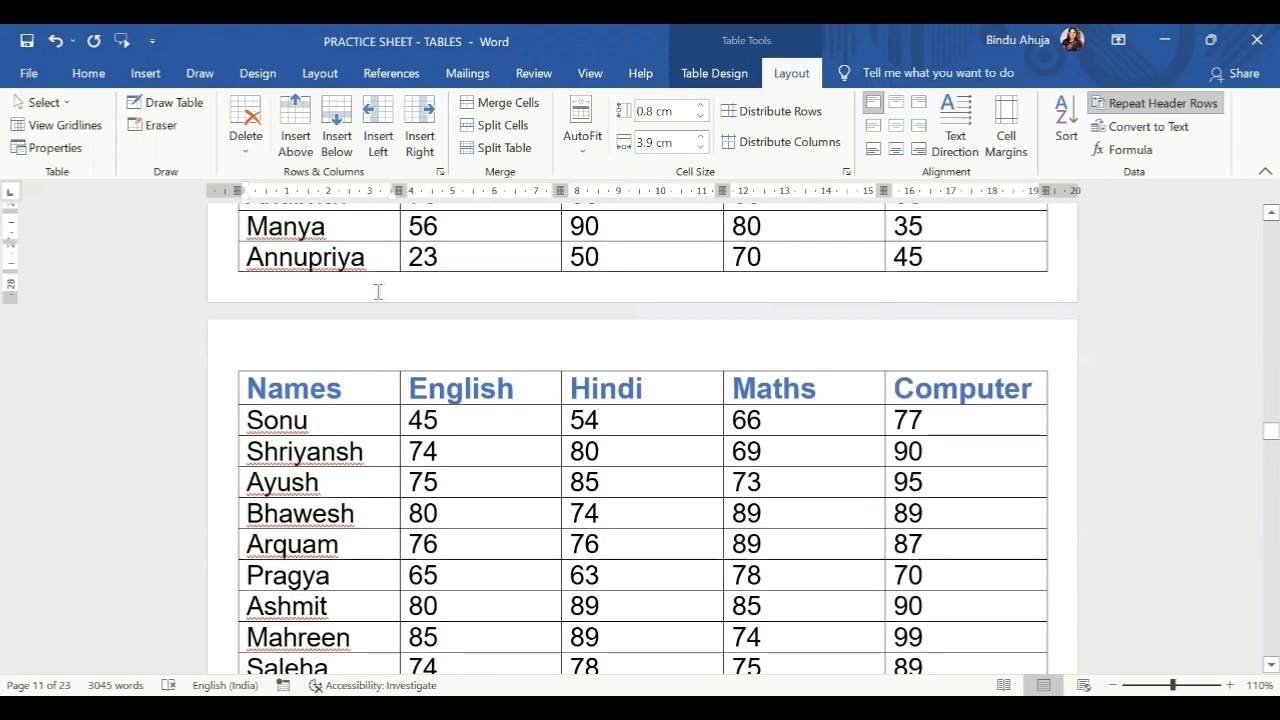
scroll(378, 291, down, 15)
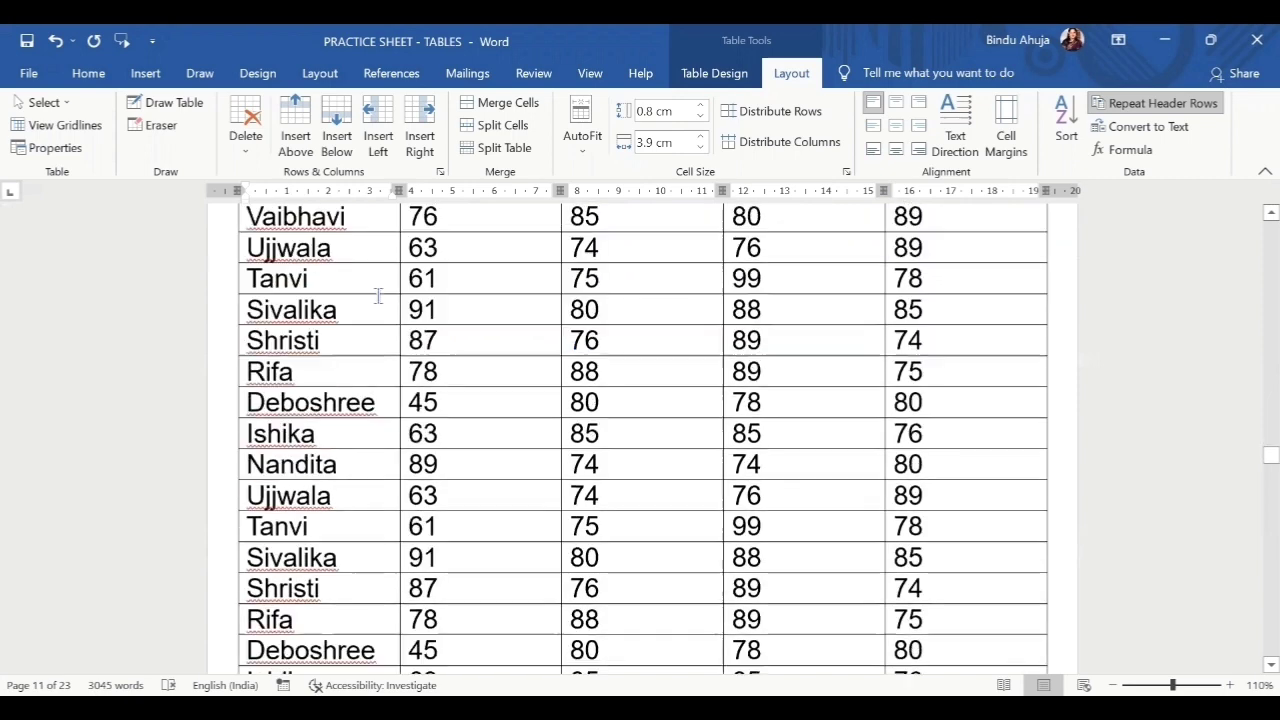
scroll(378, 295, down, 20)
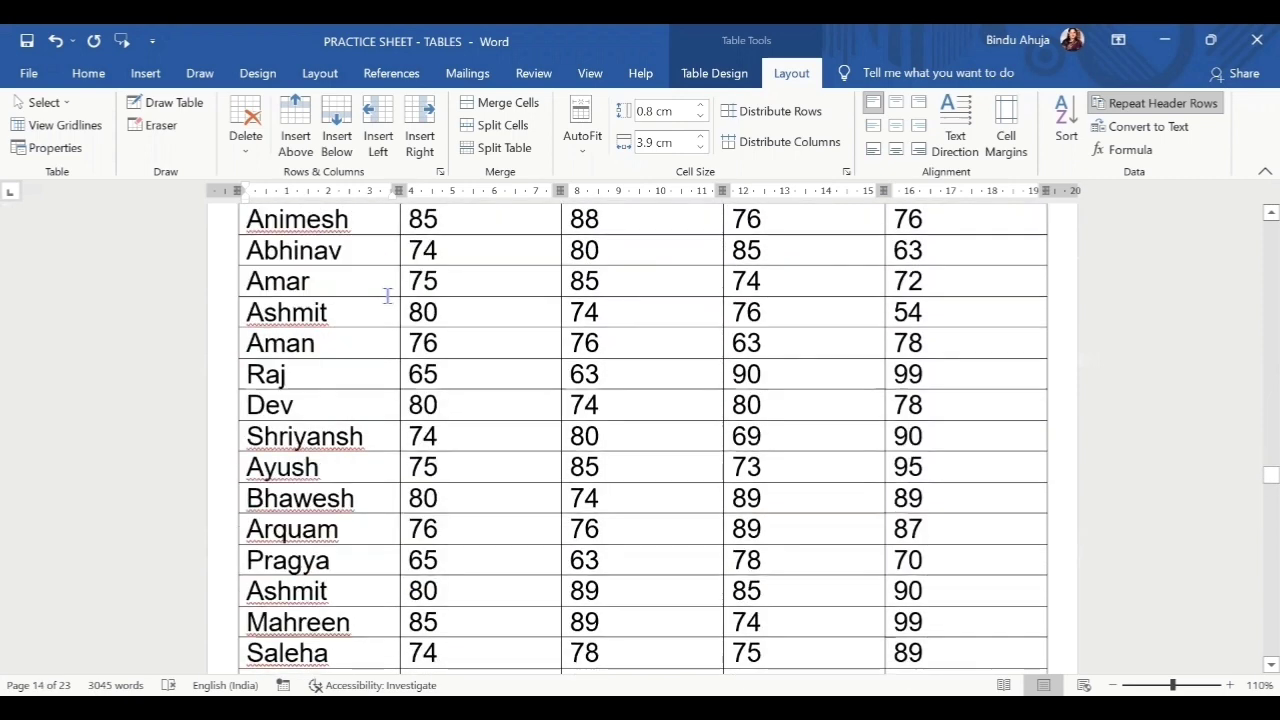
scroll(386, 296, down, 20)
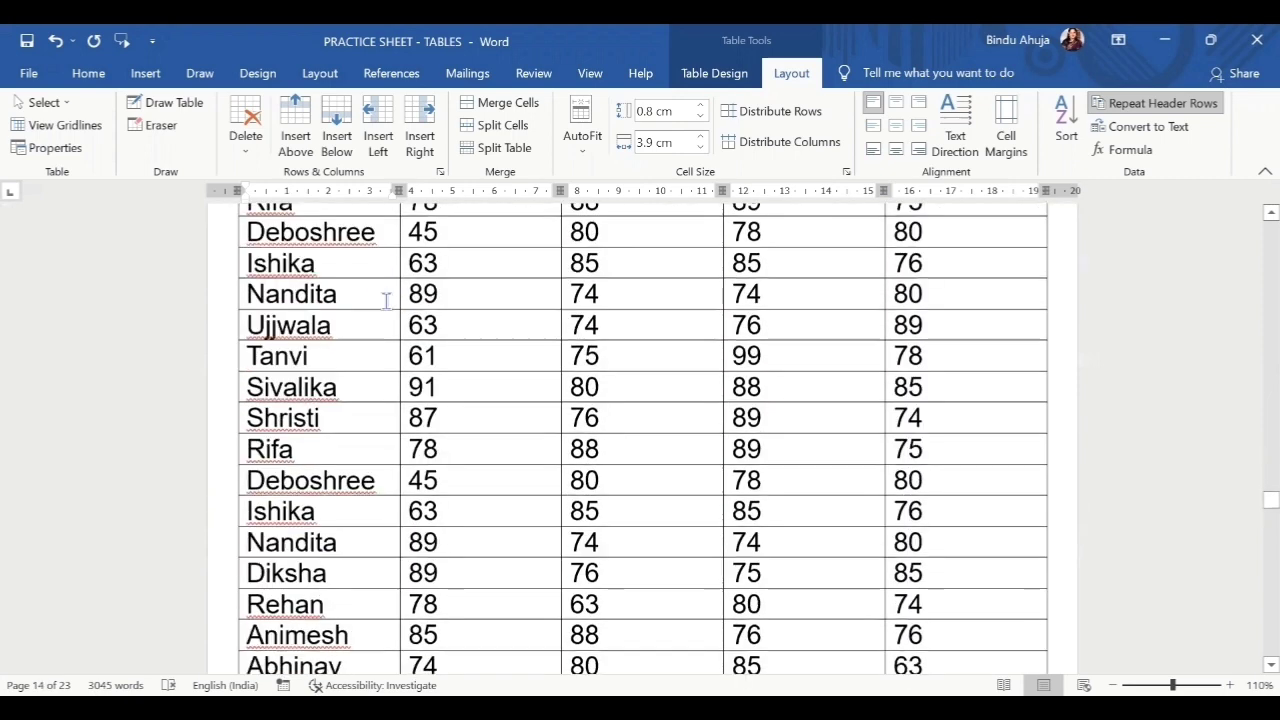
scroll(386, 300, down, 5)
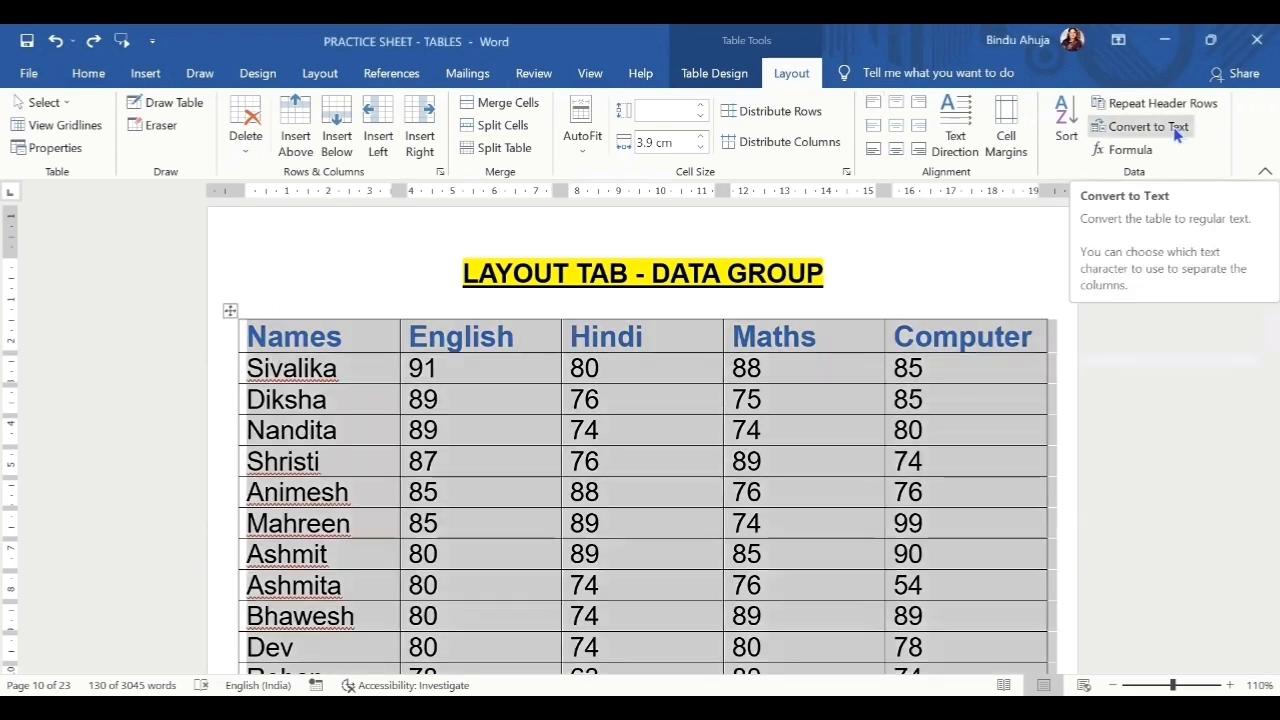
Convert the Data Group marks table to plain text using Tabs as the separator.
click(1177, 135)
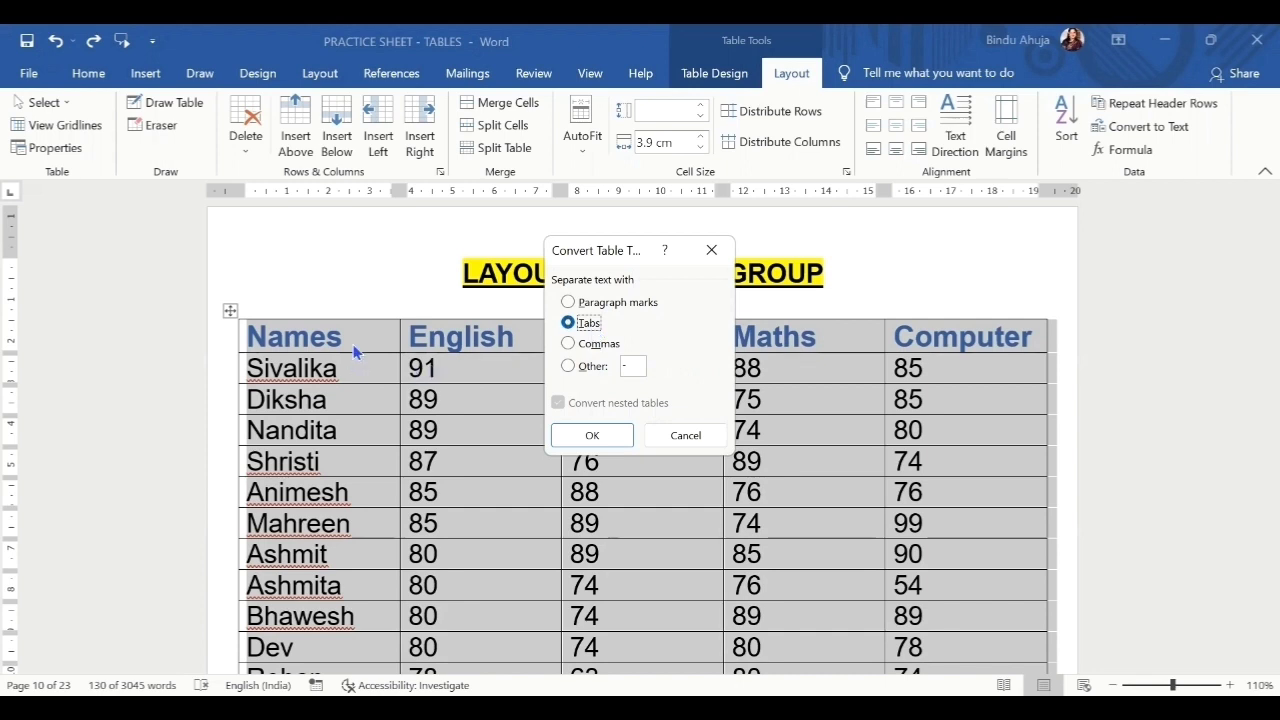
click(600, 437)
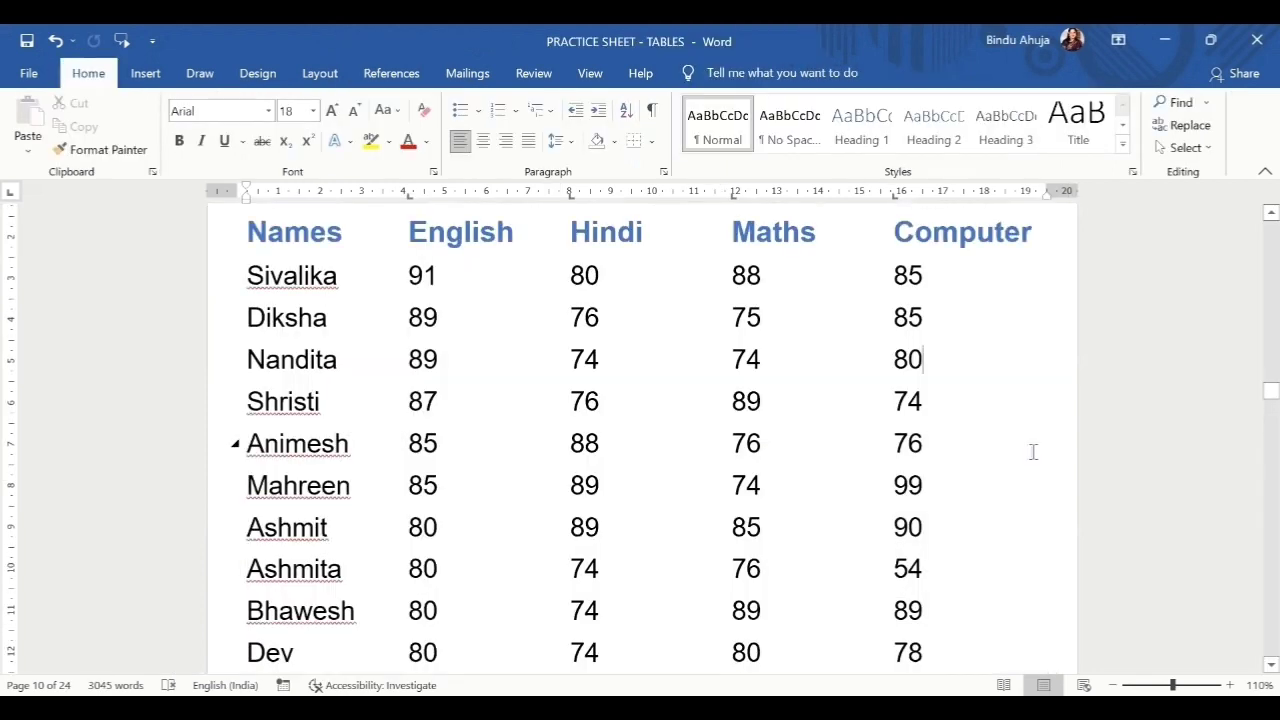
scroll(1033, 452, down, 8)
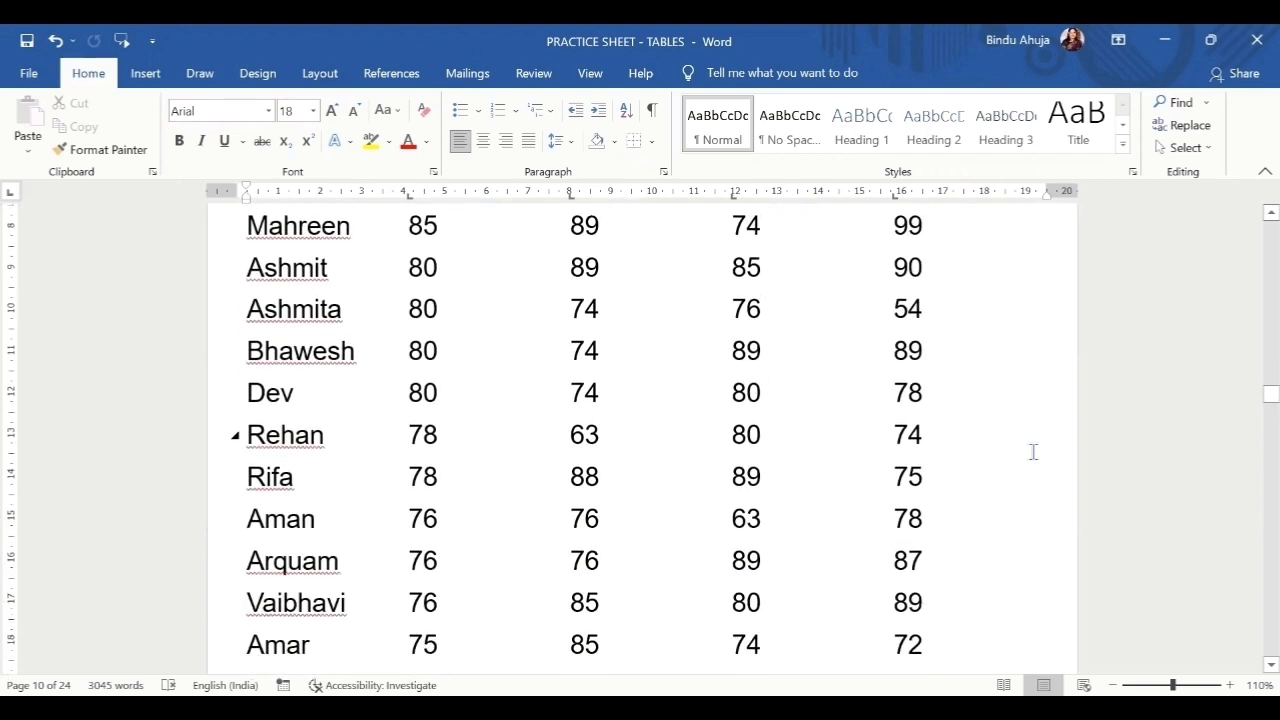
scroll(1033, 452, down, 5)
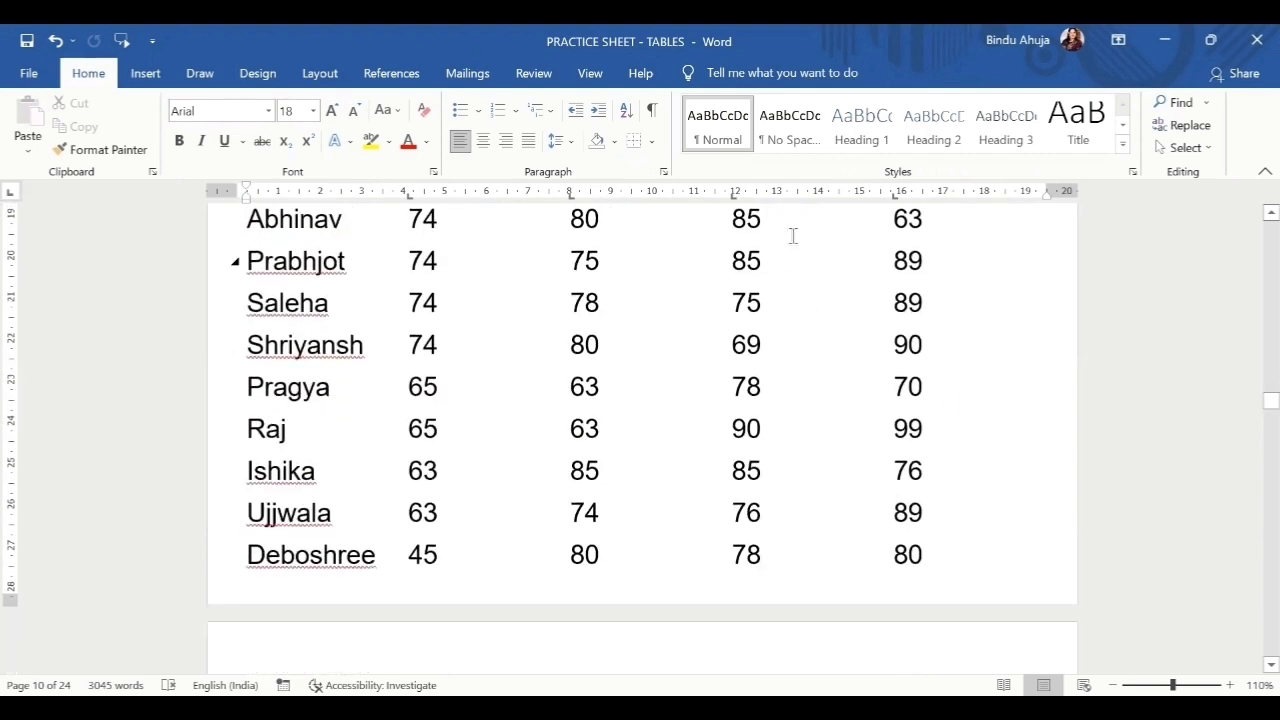